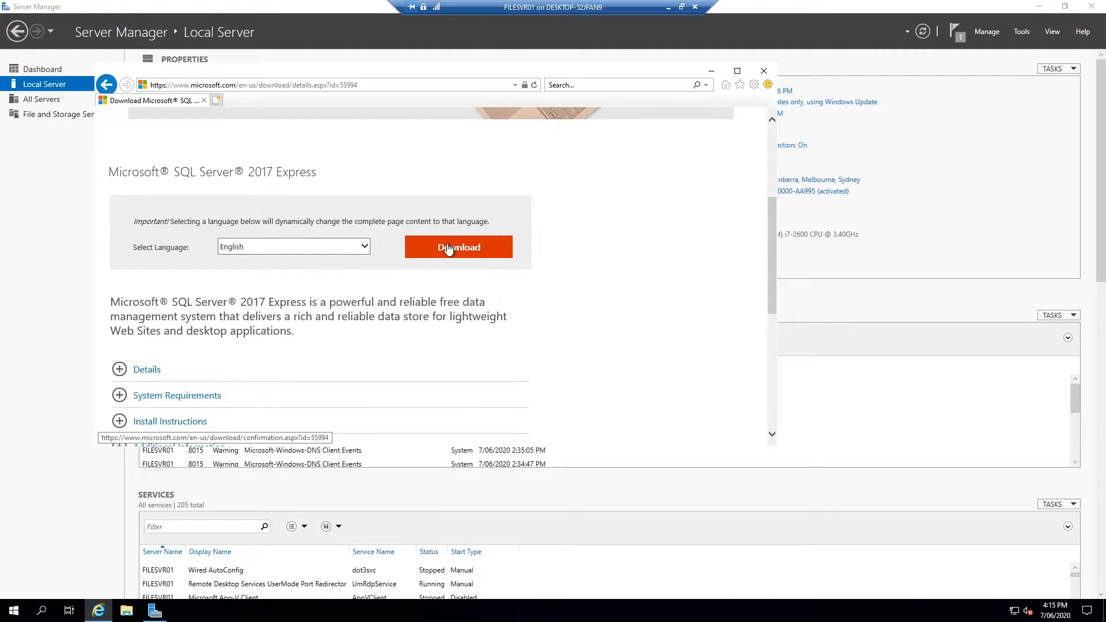
Download the SQL Server 2017 Express installer and run it
click(449, 249)
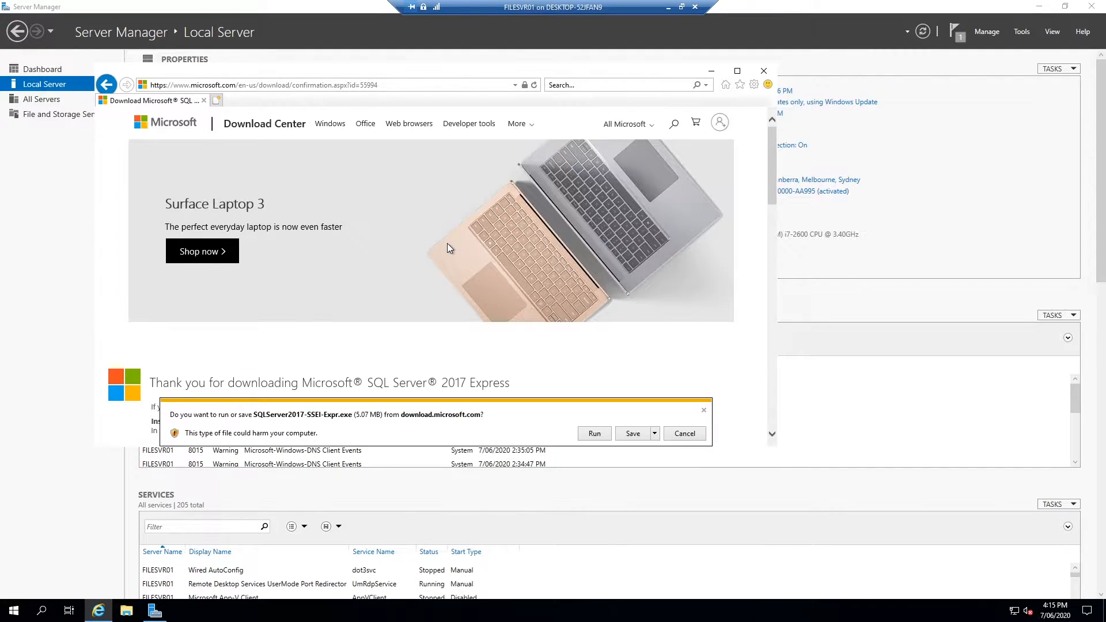
click(596, 434)
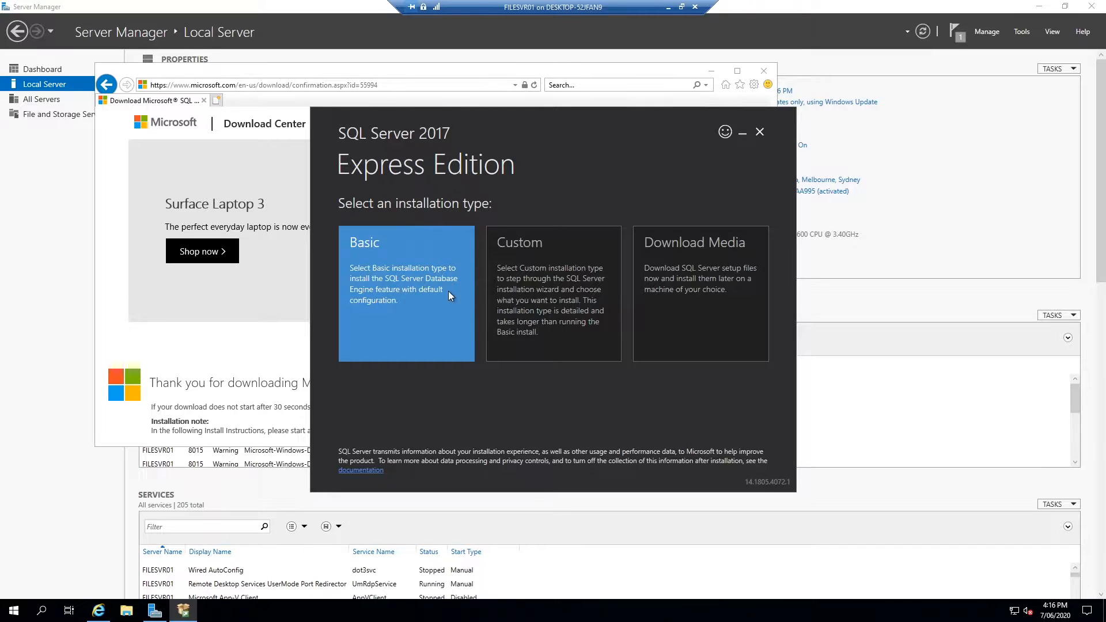
Download the Custom install package, then launch a new stand-alone SQL Server installation
click(531, 281)
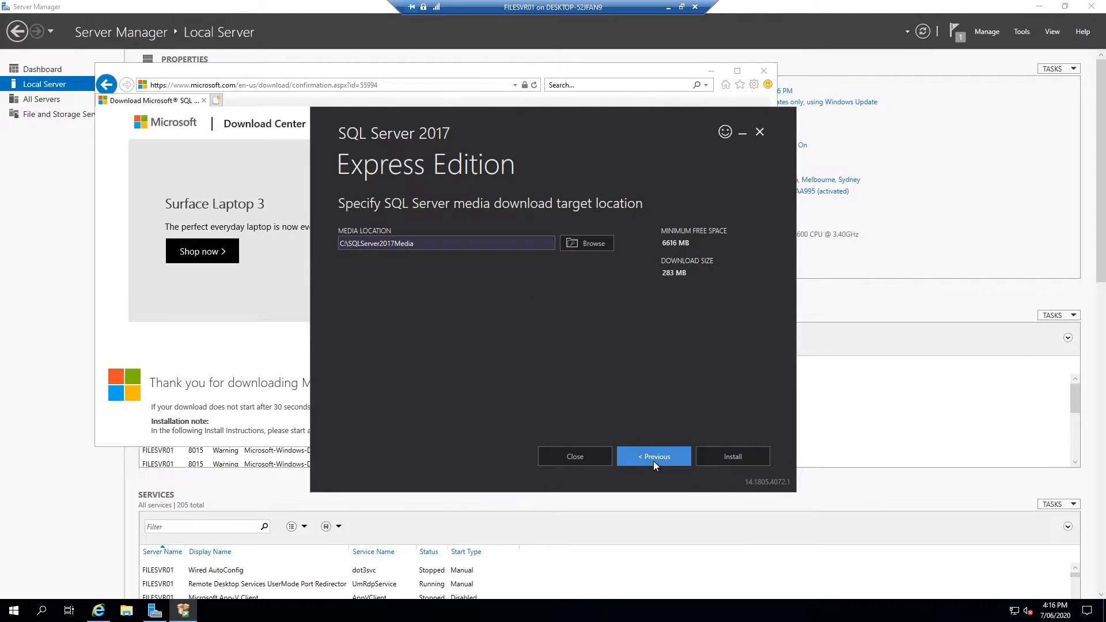
click(717, 452)
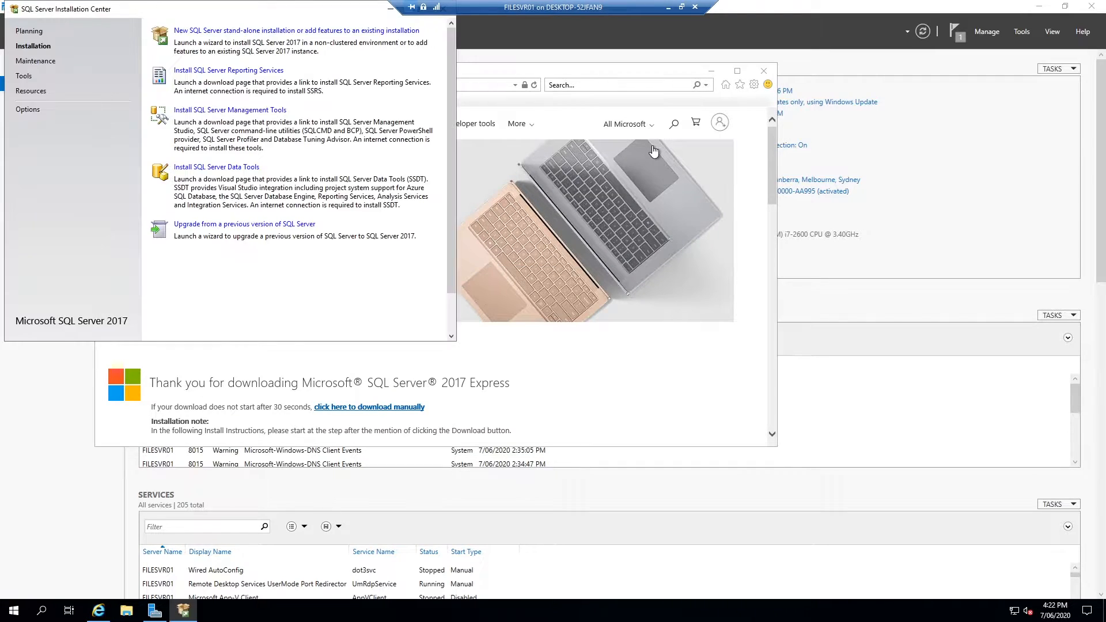
drag(206, 12, 379, 98)
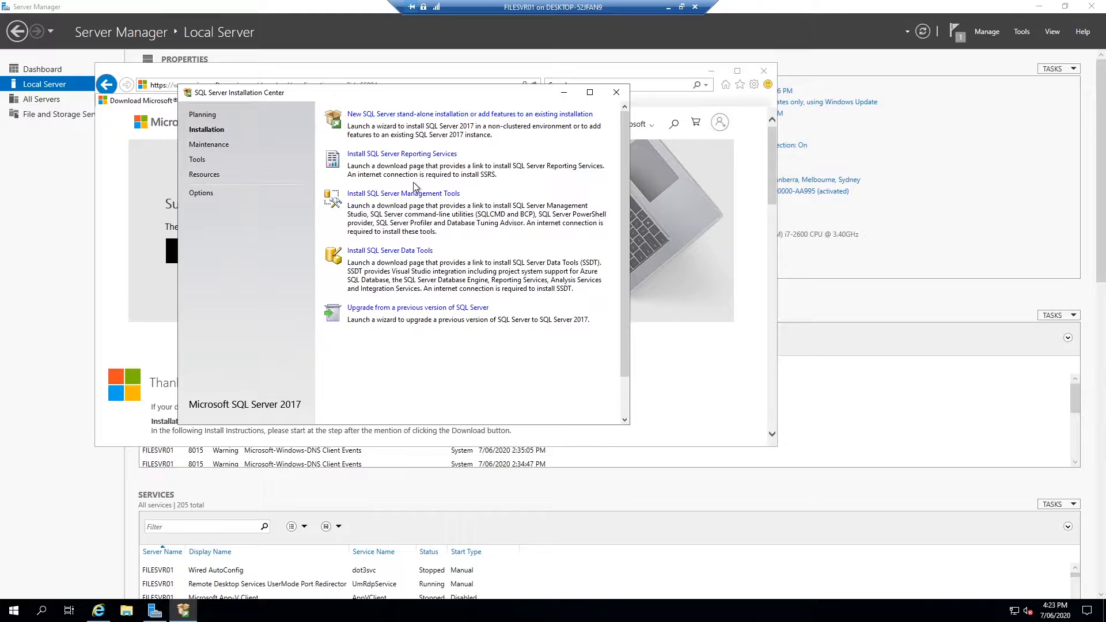
click(453, 114)
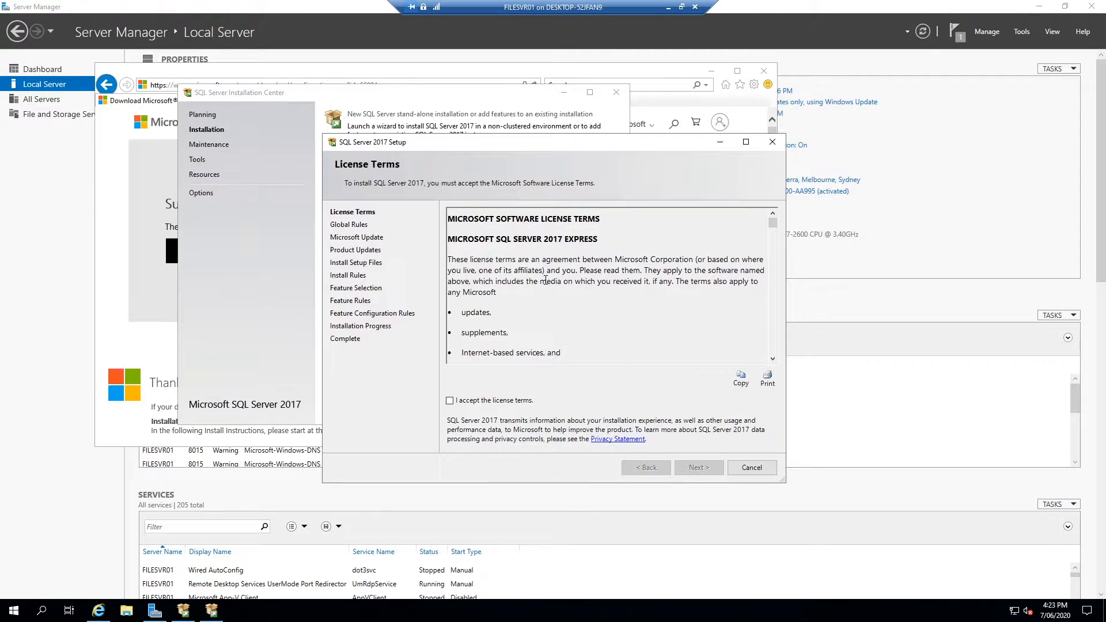
Accept the SQL Server 2017 license terms
click(522, 396)
scroll(598, 282, down, 15)
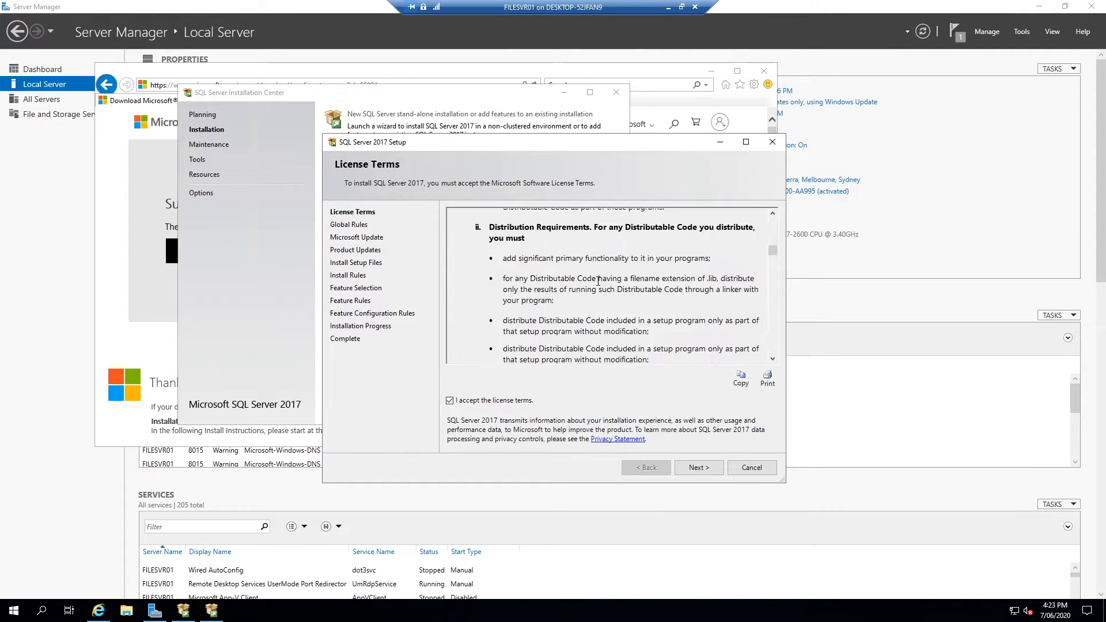
scroll(598, 281, down, 12)
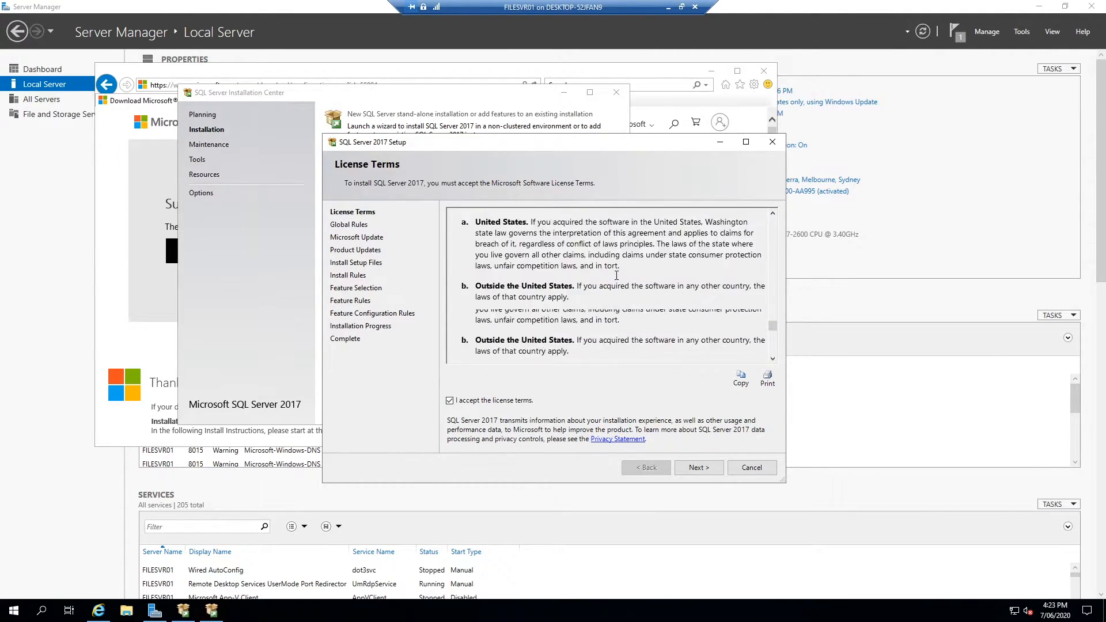
click(706, 471)
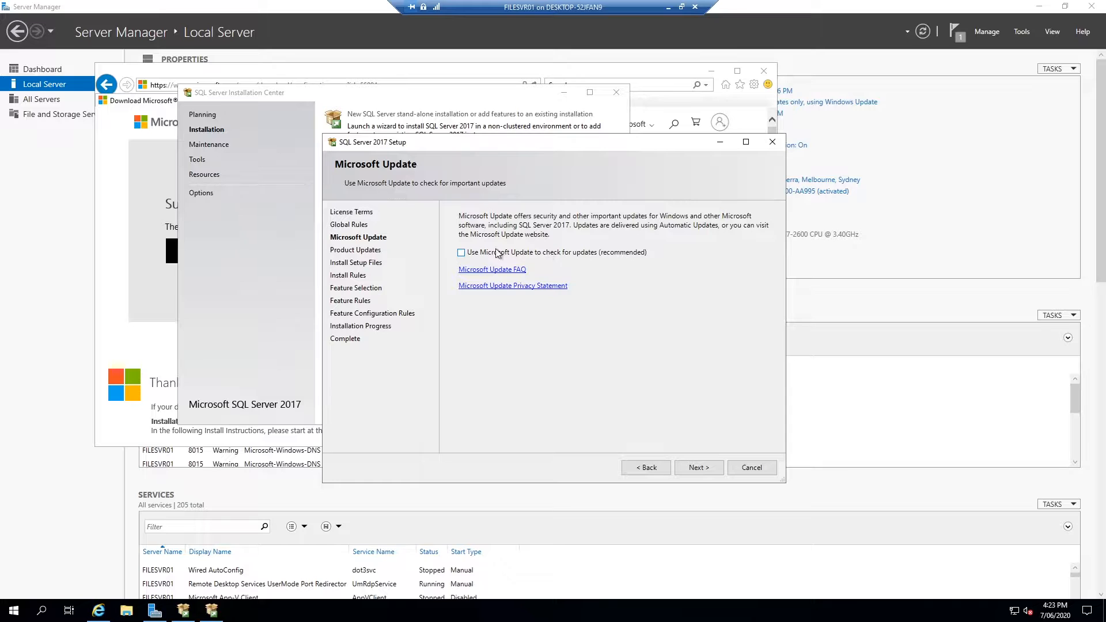
Disable Microsoft Update checks and view the Windows Firewall warning details
click(561, 255)
click(695, 465)
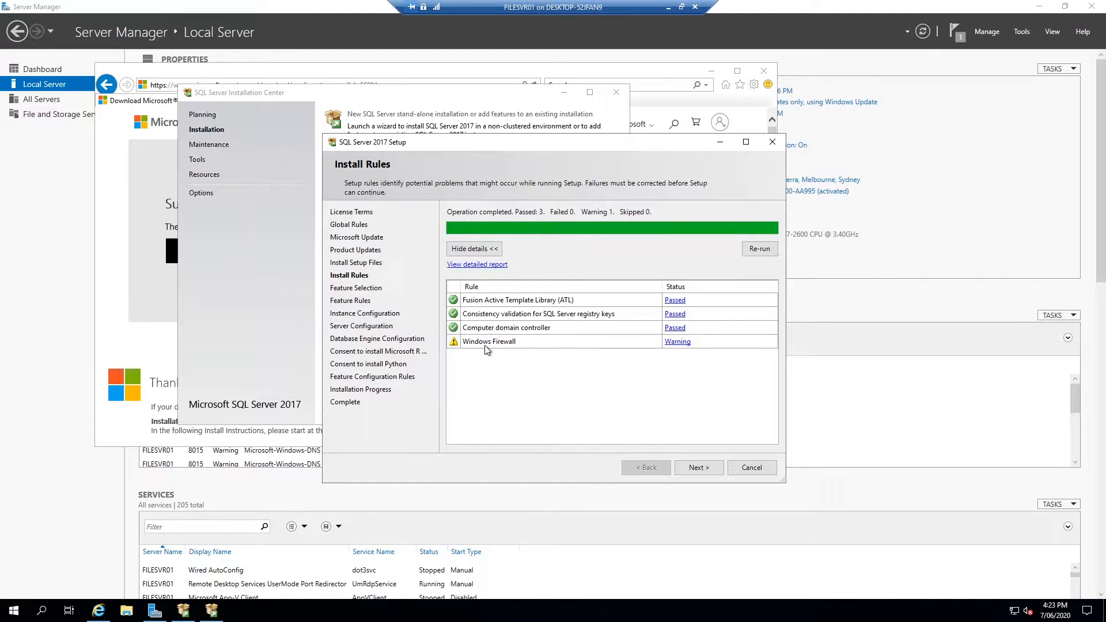
click(676, 342)
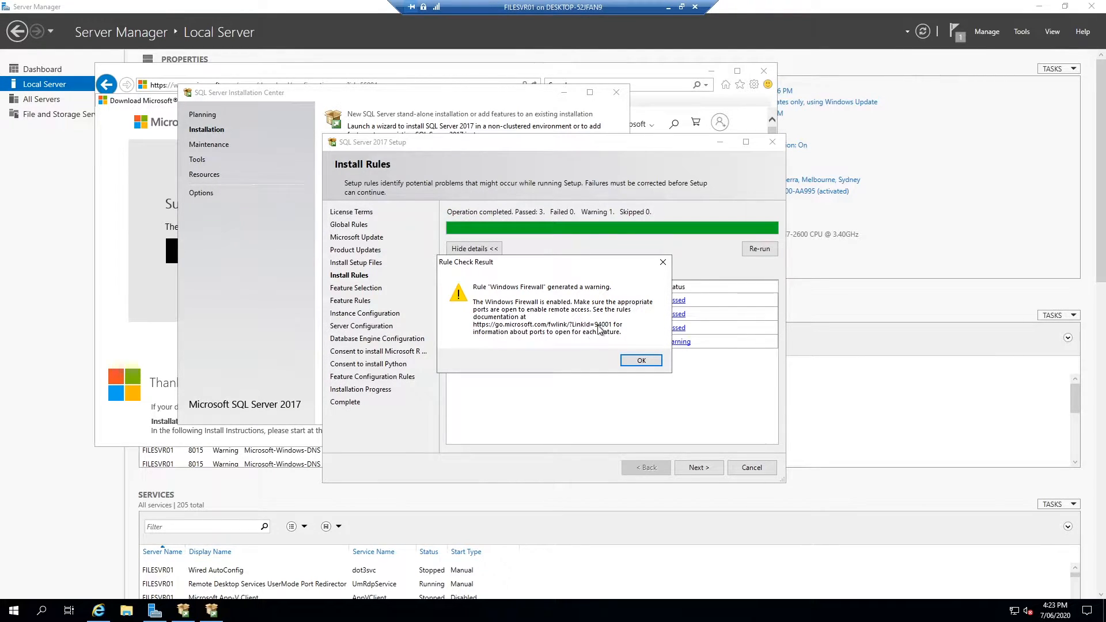
click(99, 611)
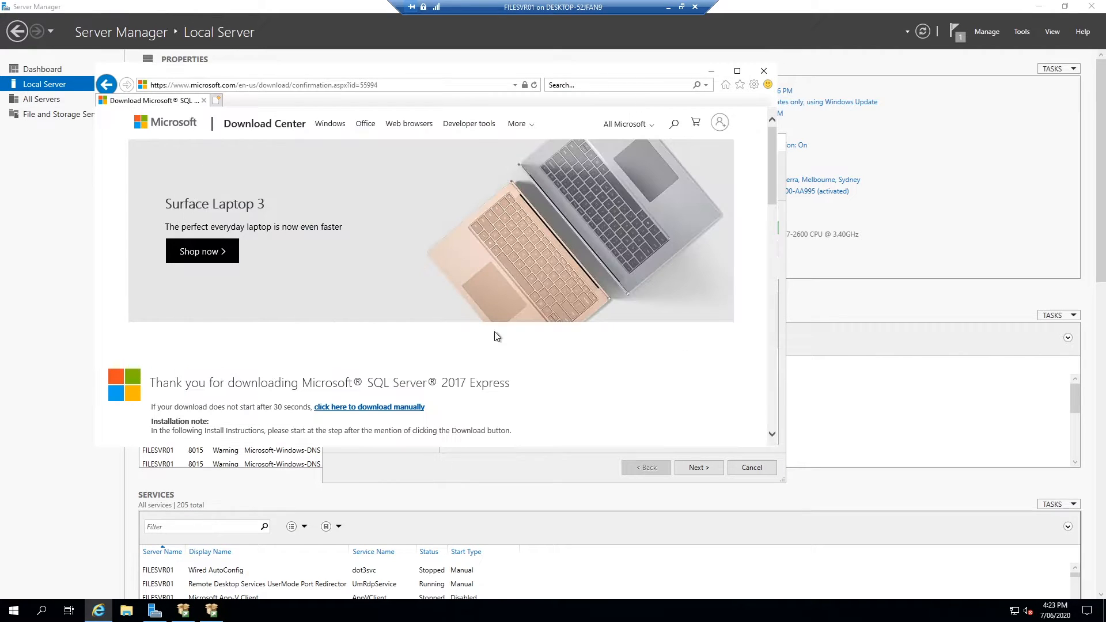
Open the firewall article at go.microsoft.com/fwlink/, then minimize the browser
drag(470, 76, 657, 378)
click(616, 392)
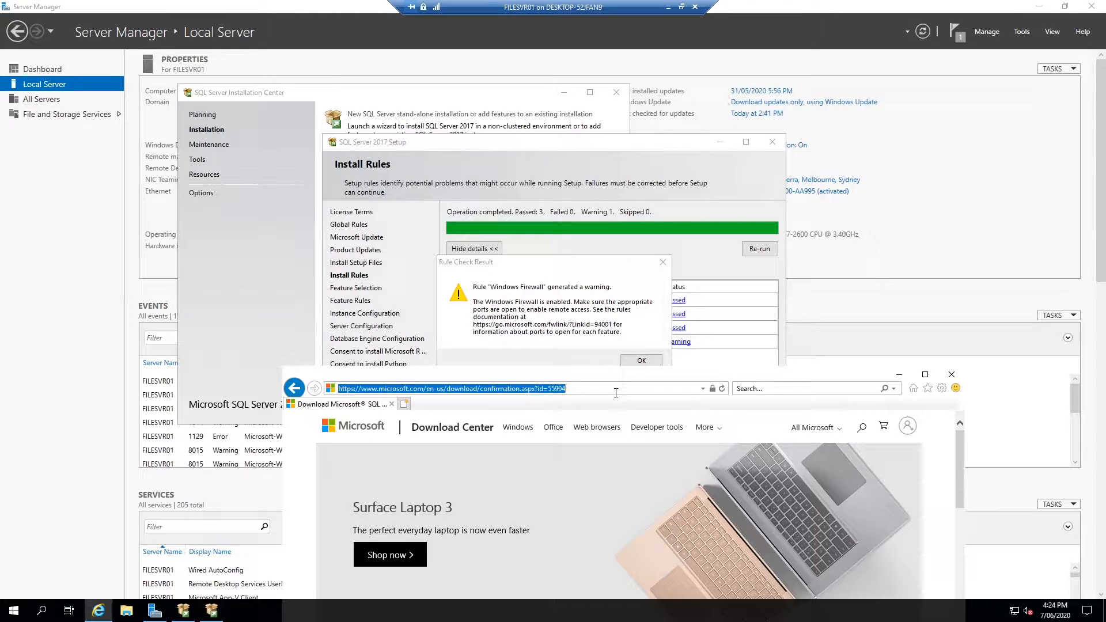
text(go.)
text(microsoft.com/fw)
text(link/)
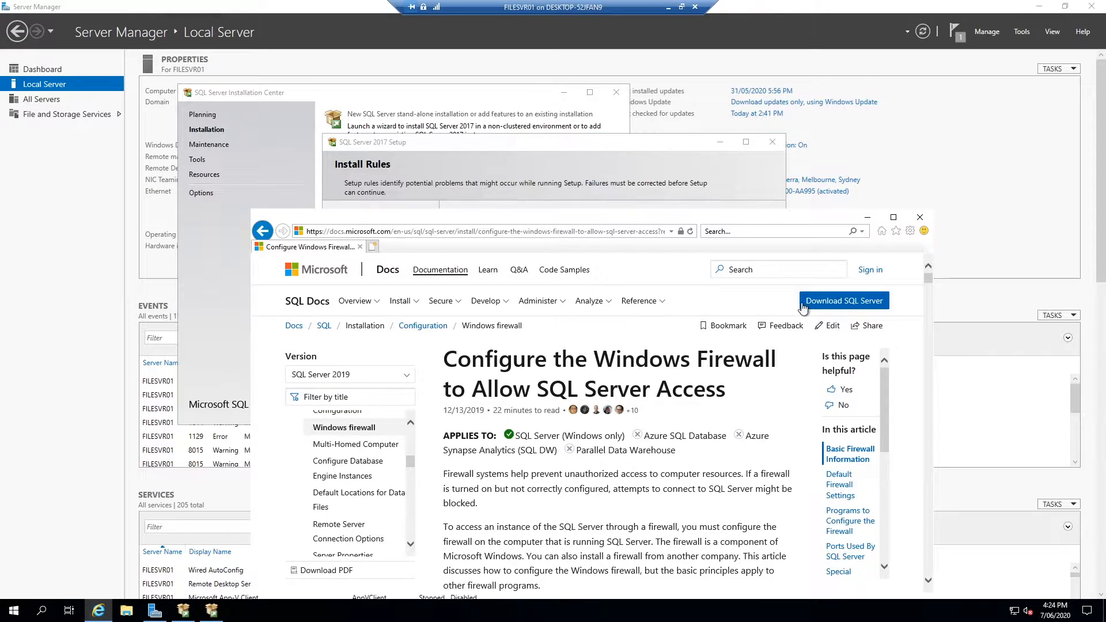
click(866, 221)
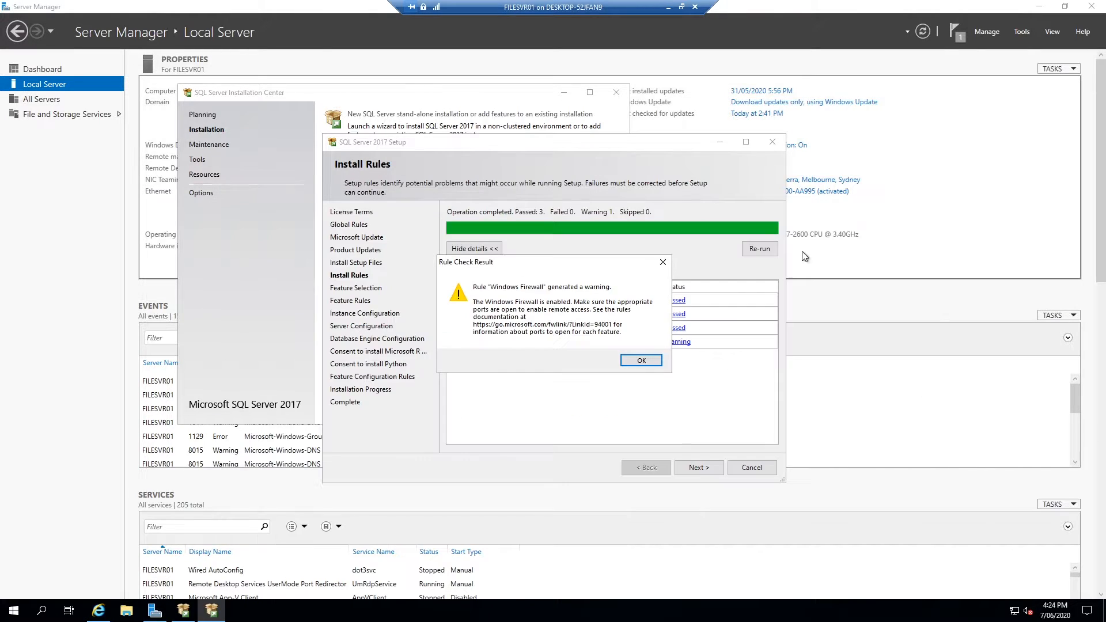
Dismiss the firewall warning and keep the default feature selection
click(645, 366)
click(714, 467)
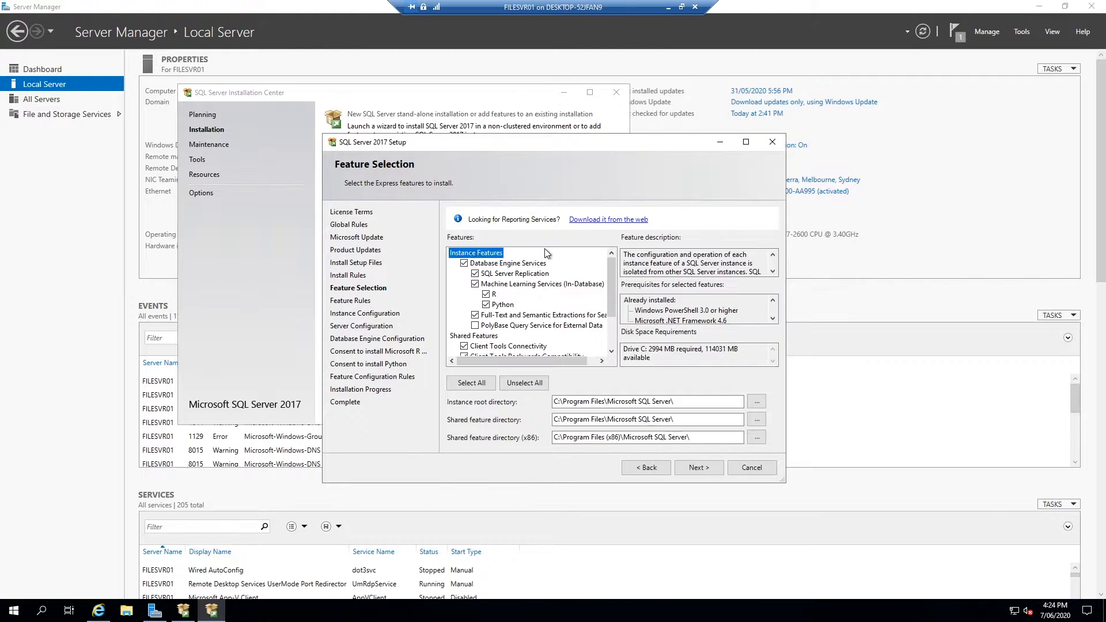
mouse_move(611, 303)
mouse_down()
mouse_move(610, 340)
mouse_move(610, 303)
mouse_up()
scroll(510, 332, down, 1)
scroll(508, 329, down, 1)
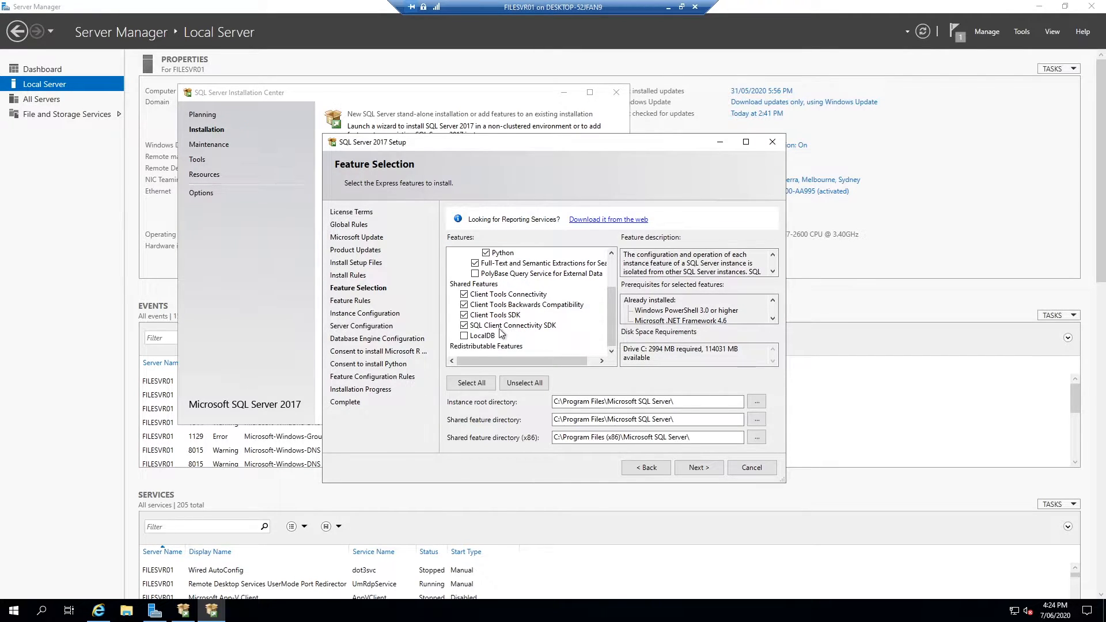
click(708, 468)
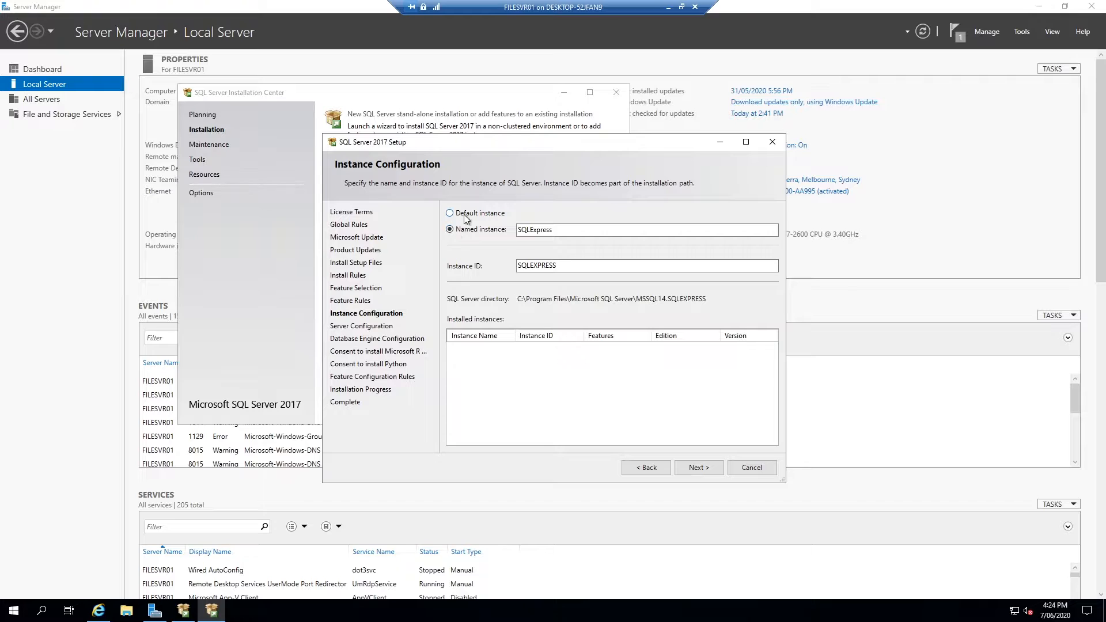
Configure a default instance with Instance ID MSSQLSERVER
click(477, 215)
click(478, 228)
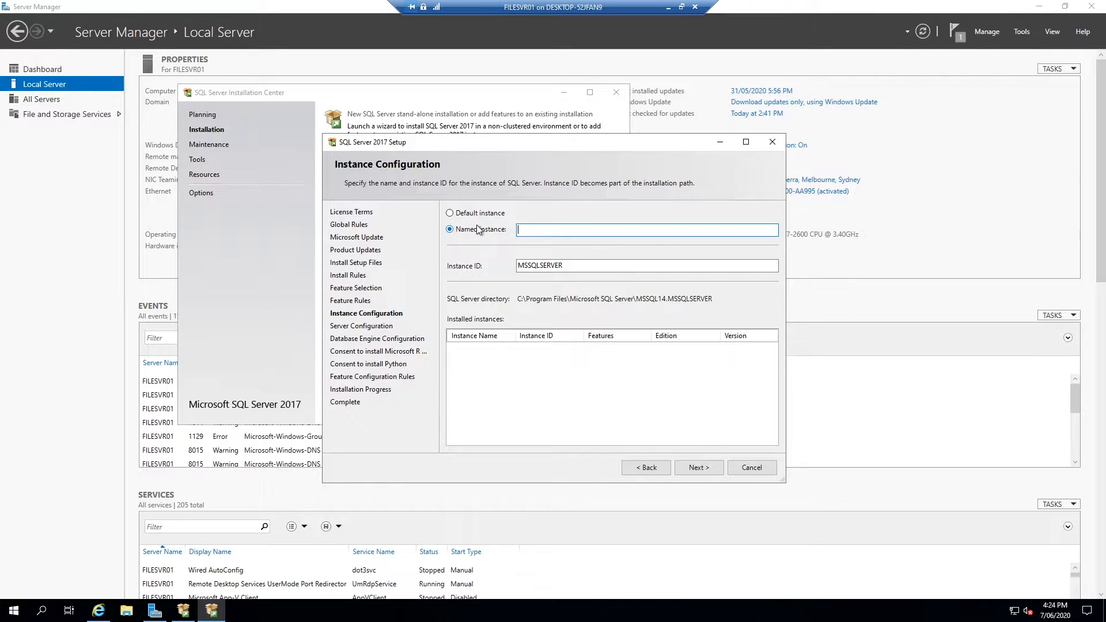
click(480, 215)
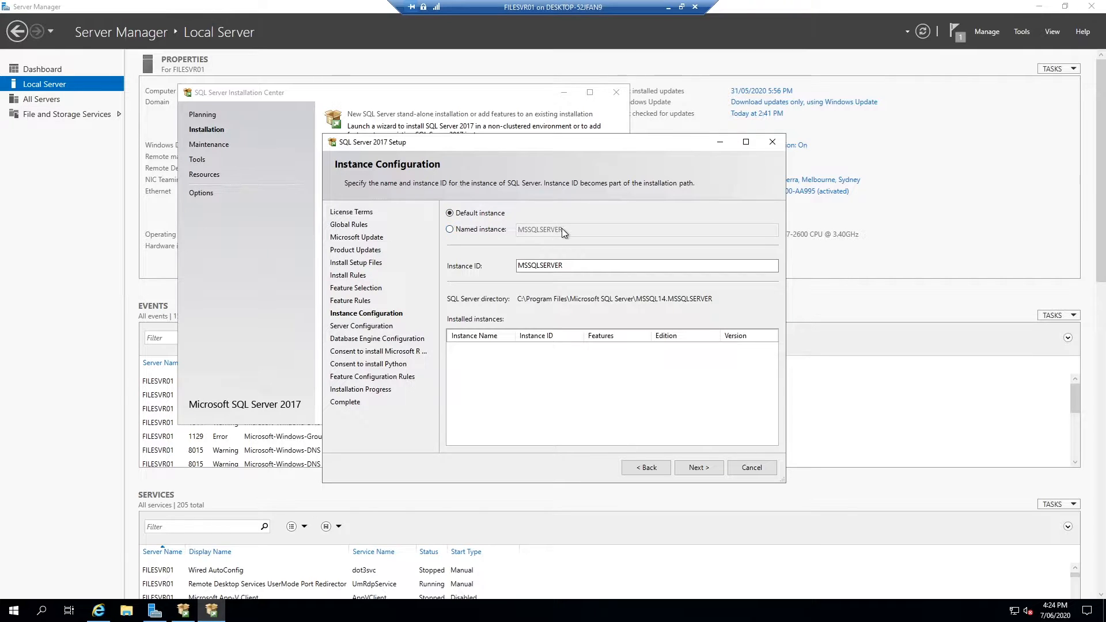
Leave the Database Engine service account at its default
click(704, 469)
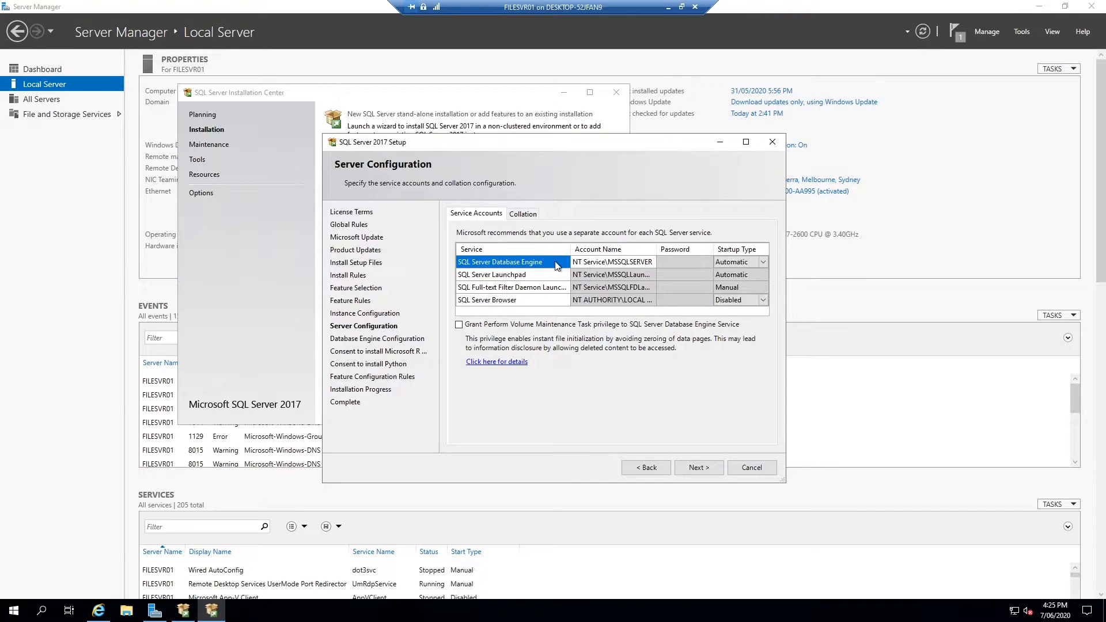
click(638, 263)
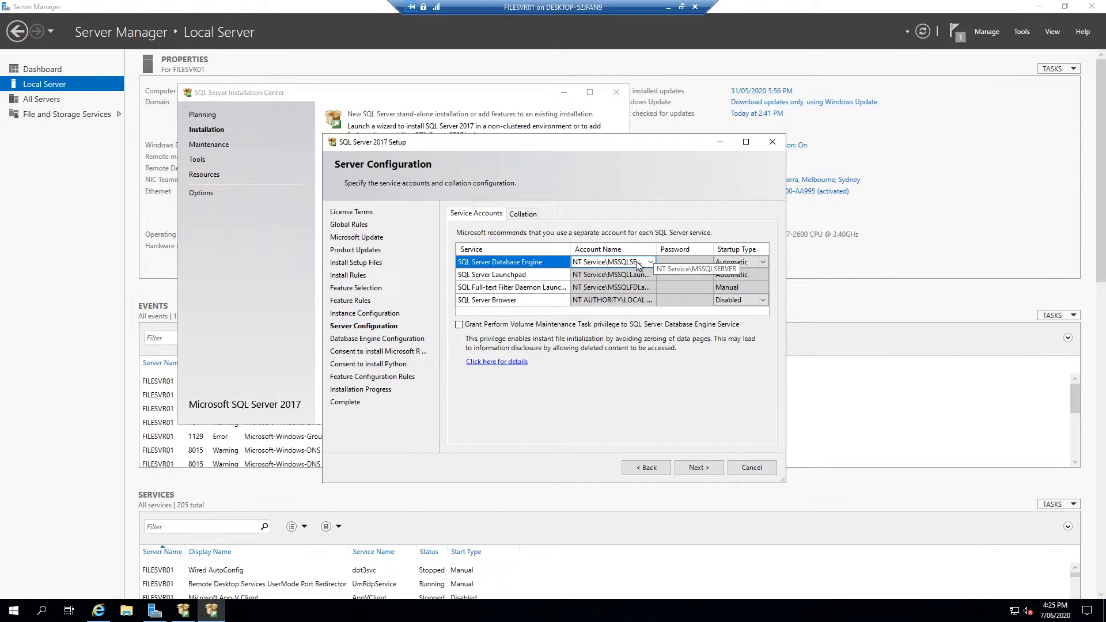
click(553, 264)
click(634, 264)
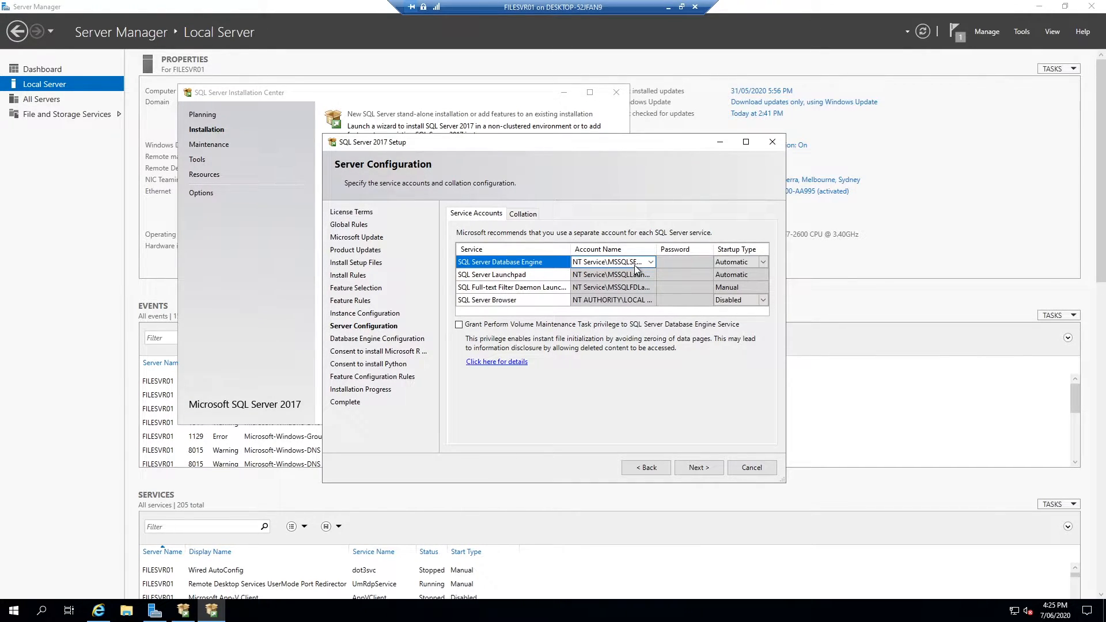
Keep the collation at Latin1_General_CI_AS without customizing it
click(523, 214)
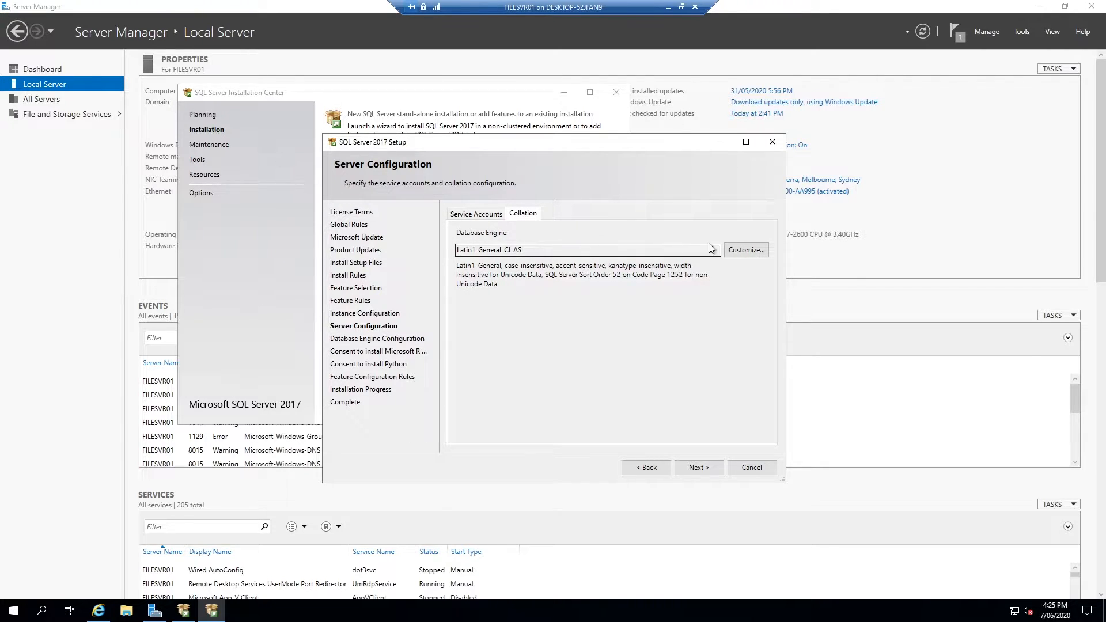
double_click(520, 250)
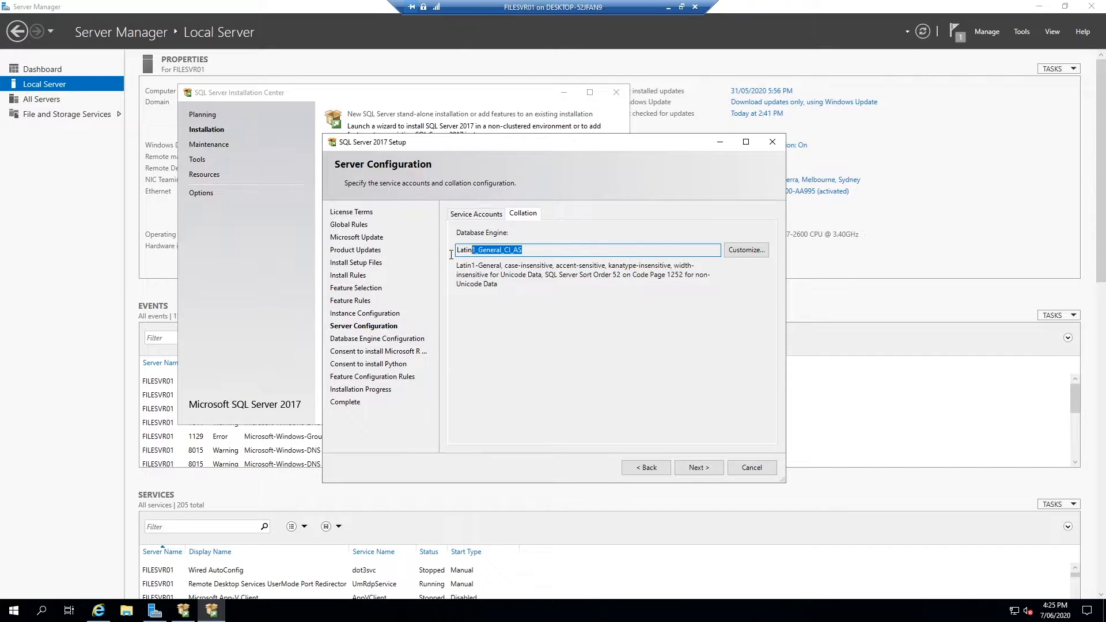
click(746, 249)
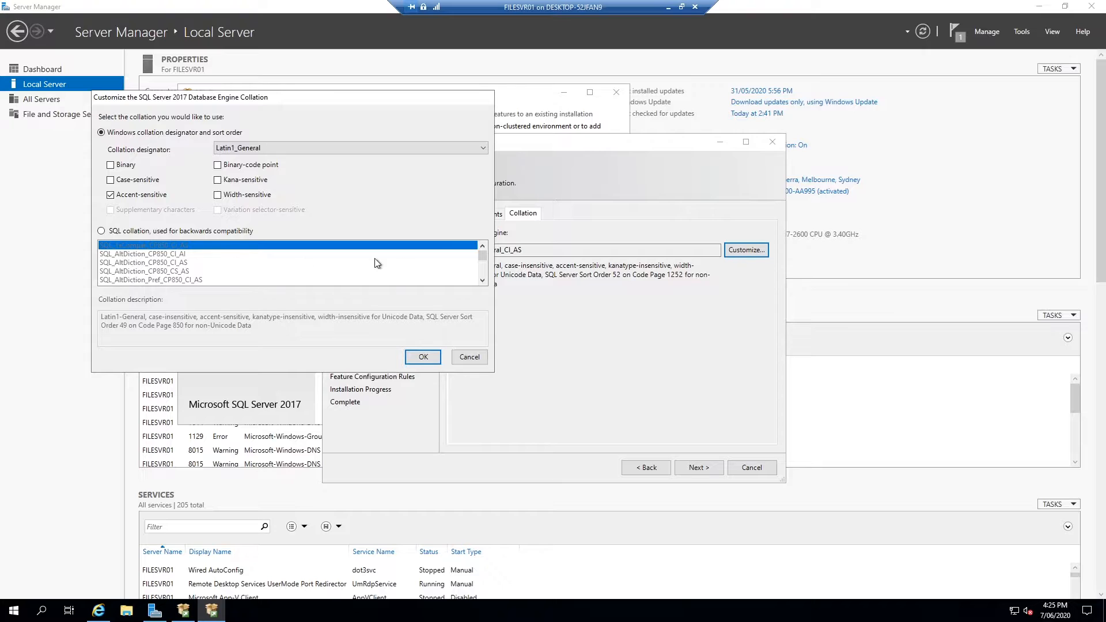
click(423, 150)
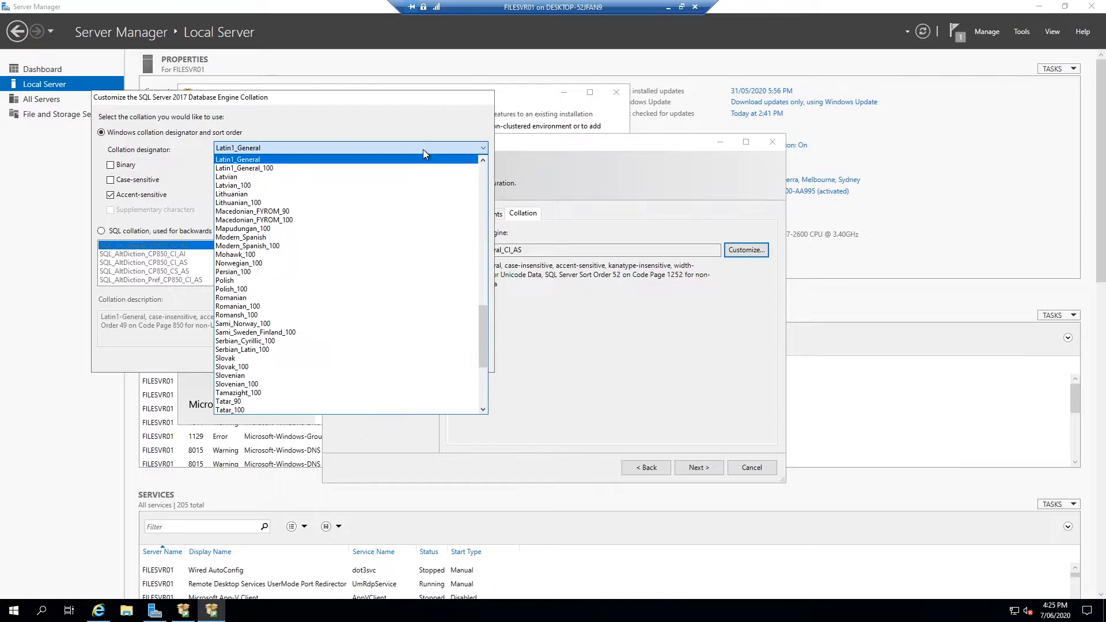
click(423, 150)
click(470, 357)
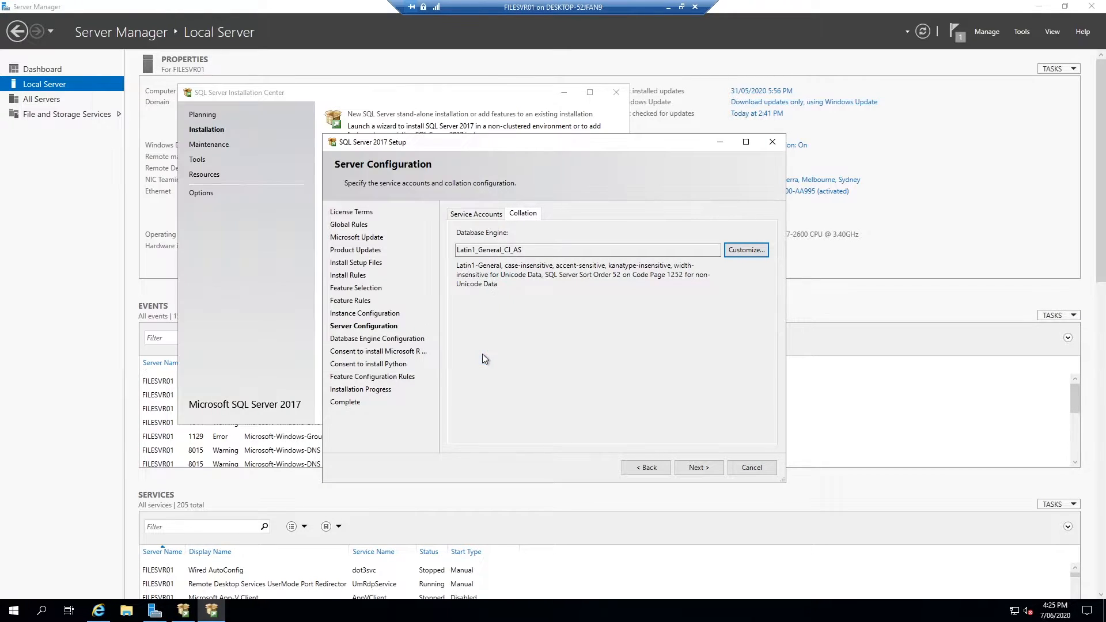
click(707, 465)
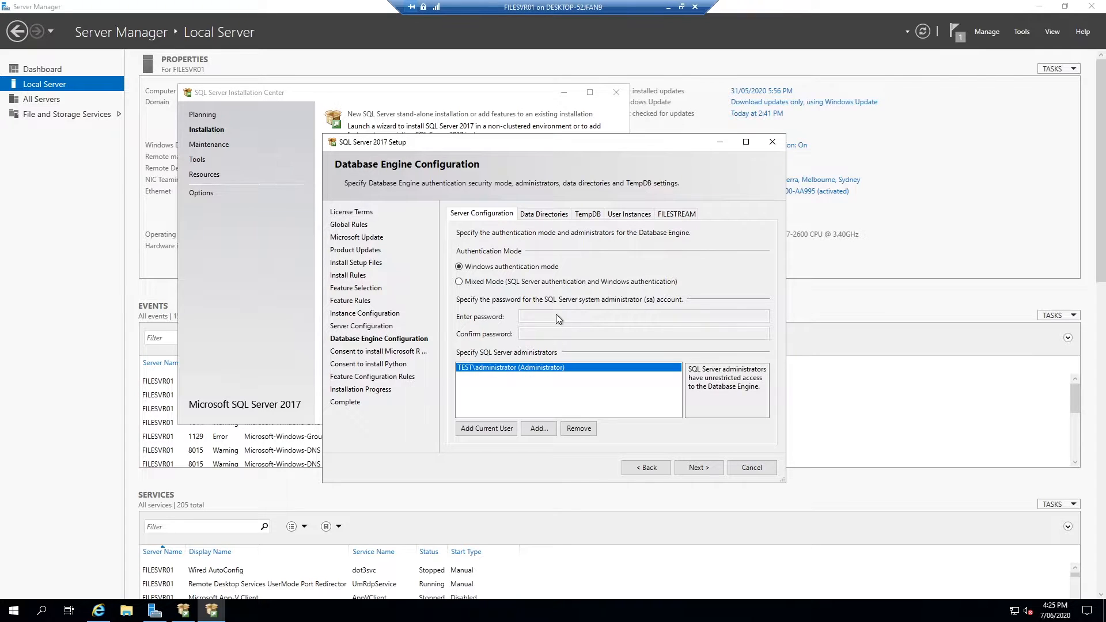
Enable Mixed Mode authentication and enter and confirm the sa account password
click(521, 285)
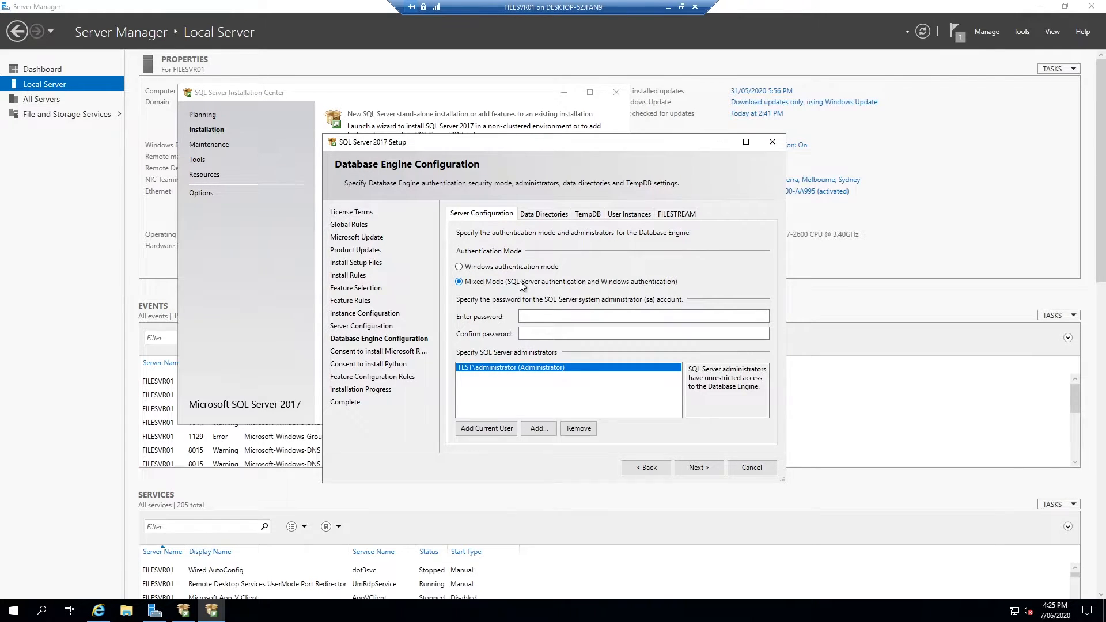
click(564, 316)
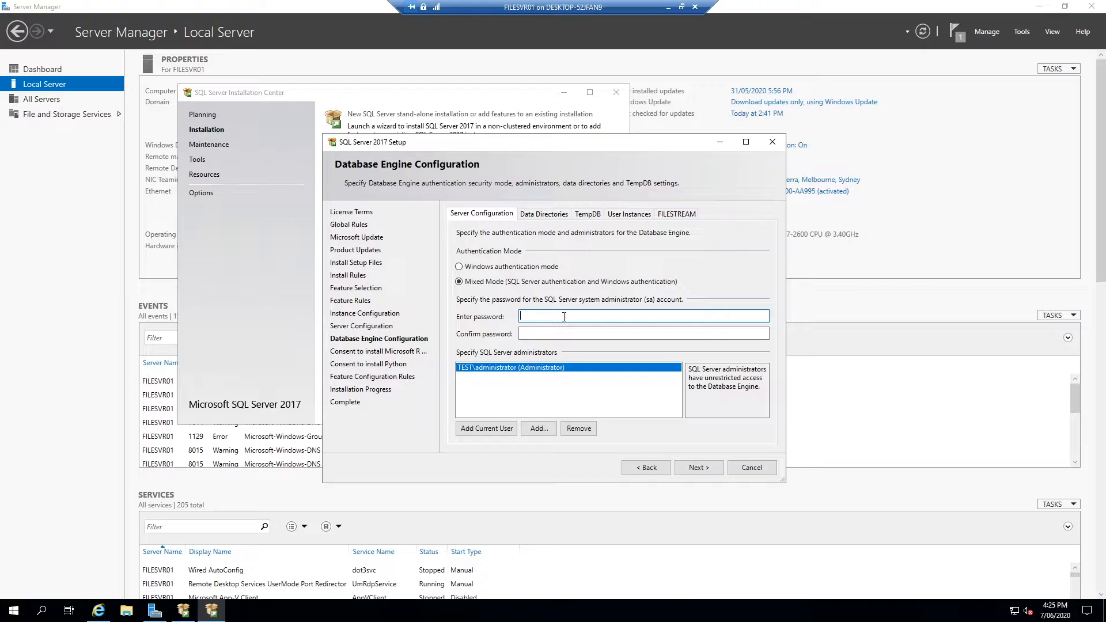
text(P@ssw0rd)
key(BackSpace)
key(BackSpace)
key(BackSpace)
key(BackSpace)
key(BackSpace)
key(BackSpace)
key(BackSpace)
key(BackSpace)
key(BackSpace)
text(P@ssw0rd123)
key(Tab)
text(P@ssw0rd123)
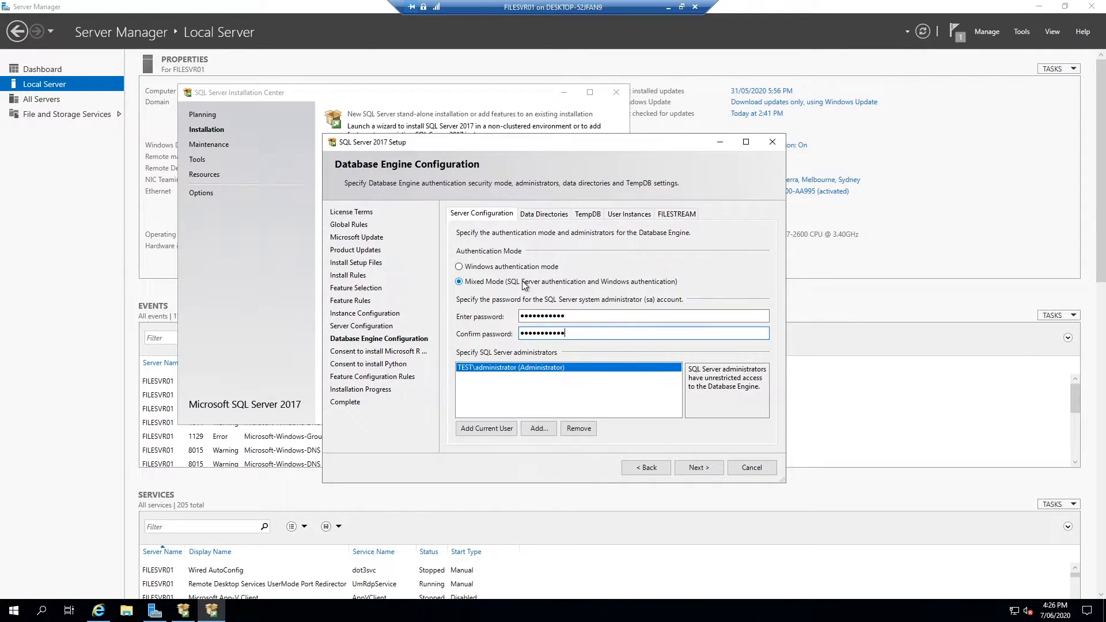
drag(568, 317, 517, 317)
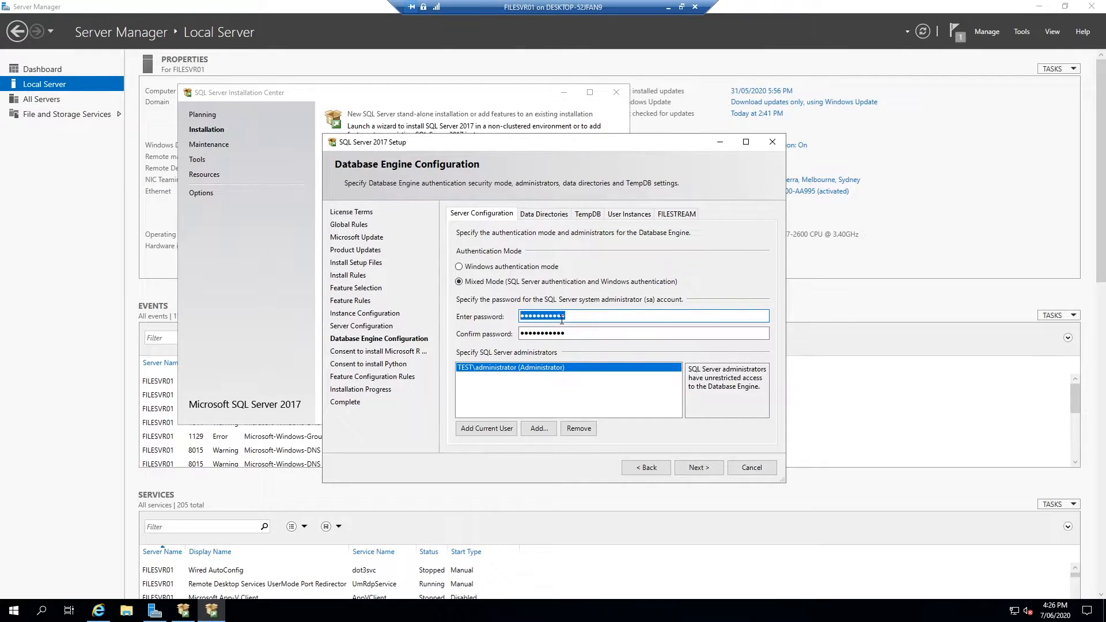
click(516, 398)
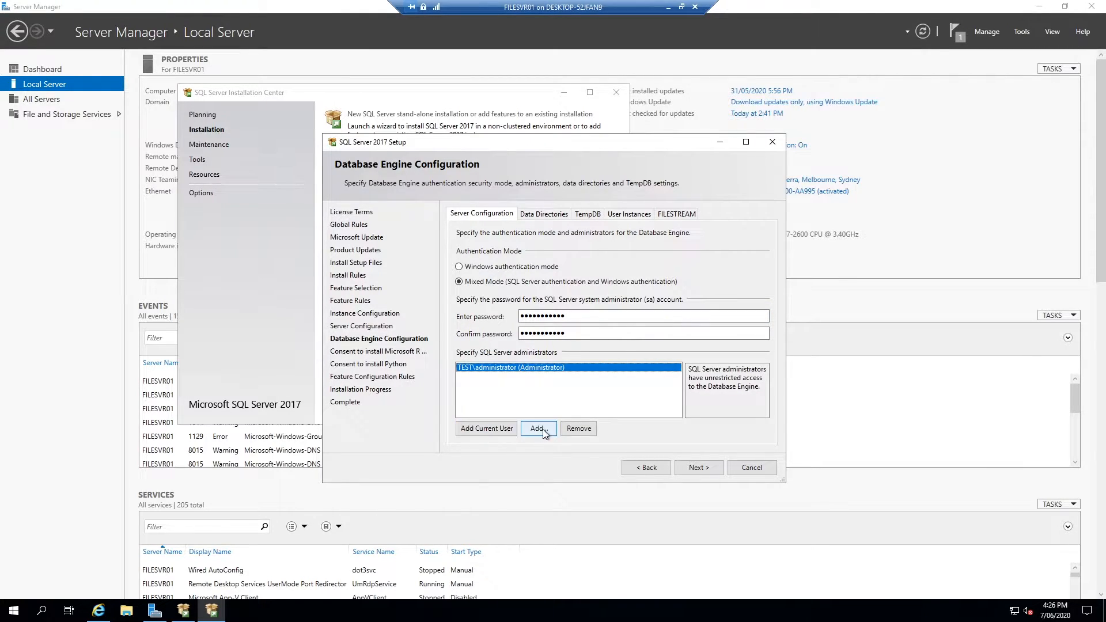
Accept the default Data Directories, TempDB, User Instances and FILESTREAM settings
click(542, 214)
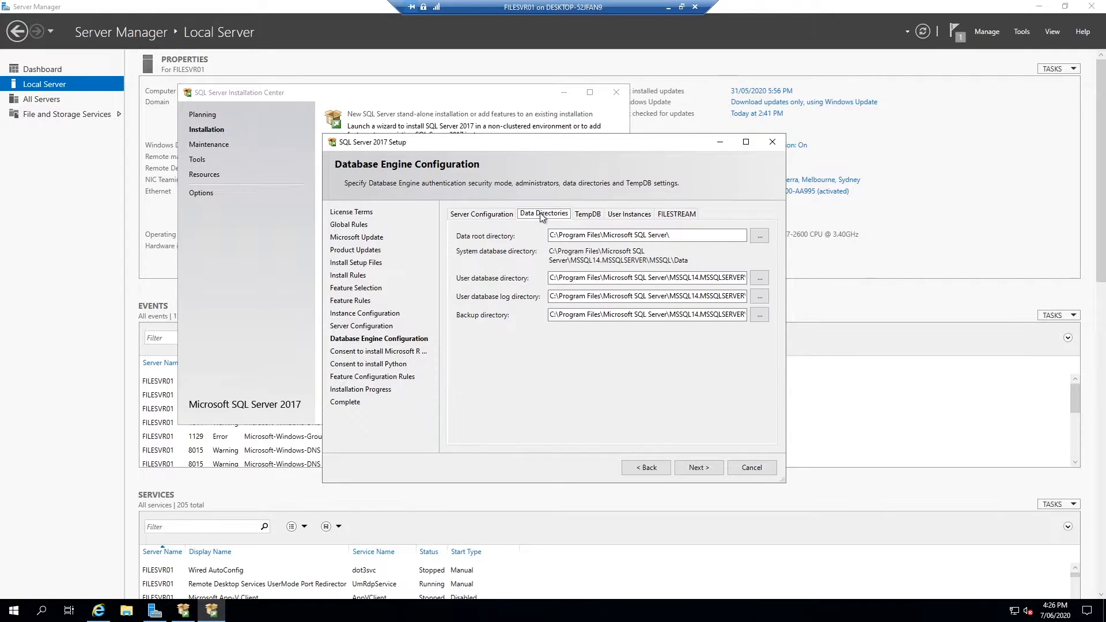
click(588, 214)
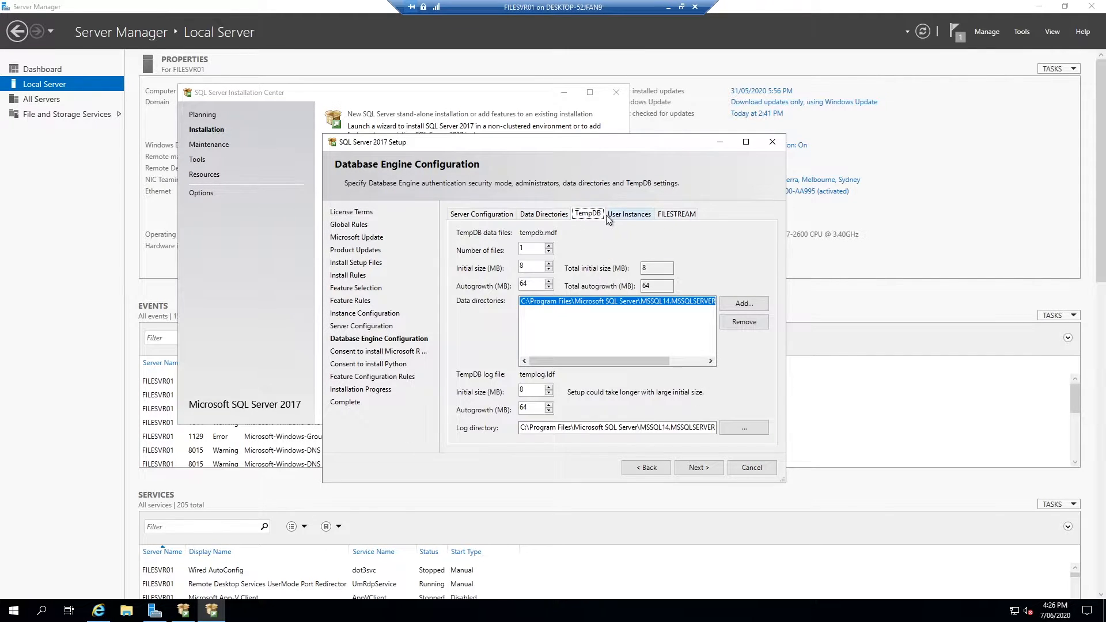
click(645, 214)
click(675, 214)
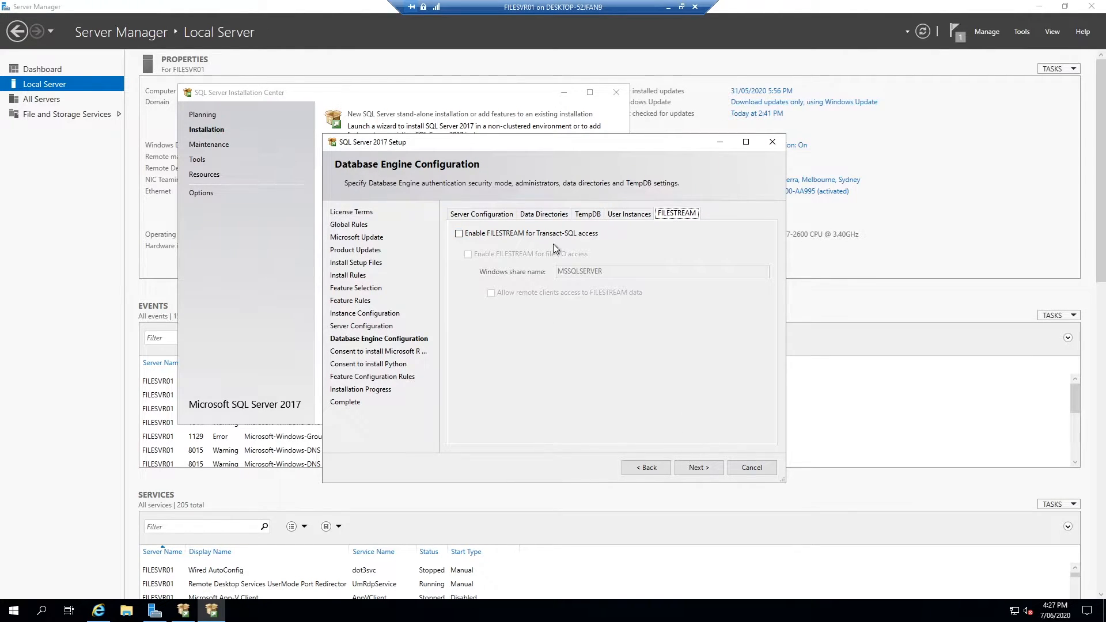
click(638, 215)
click(701, 468)
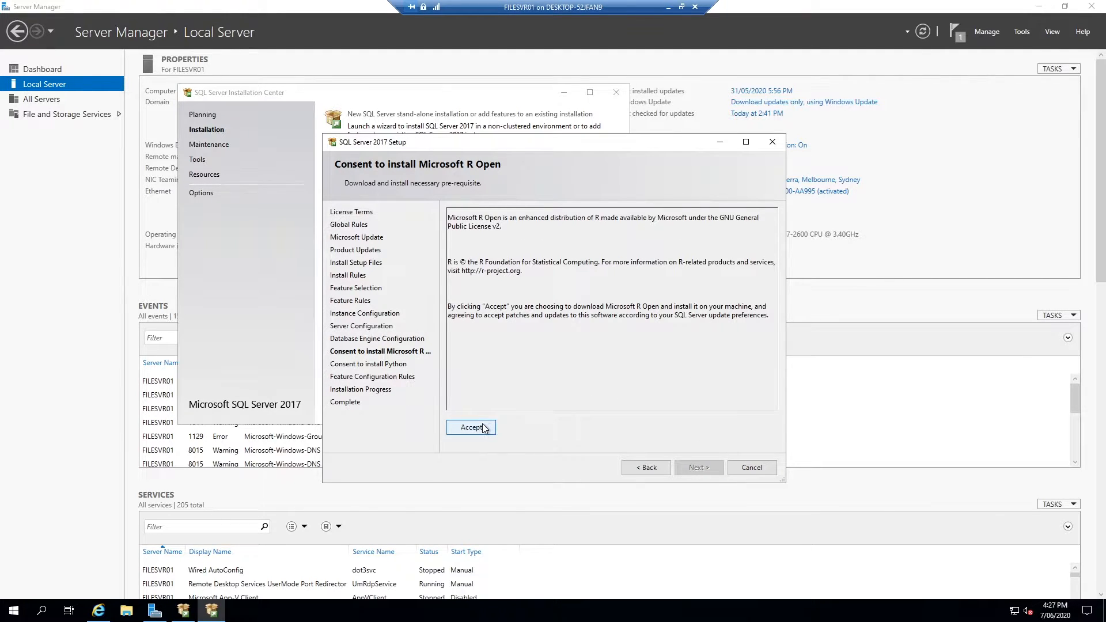
Consent to the Microsoft R Open and Python downloads and start the installation
drag(469, 218, 488, 219)
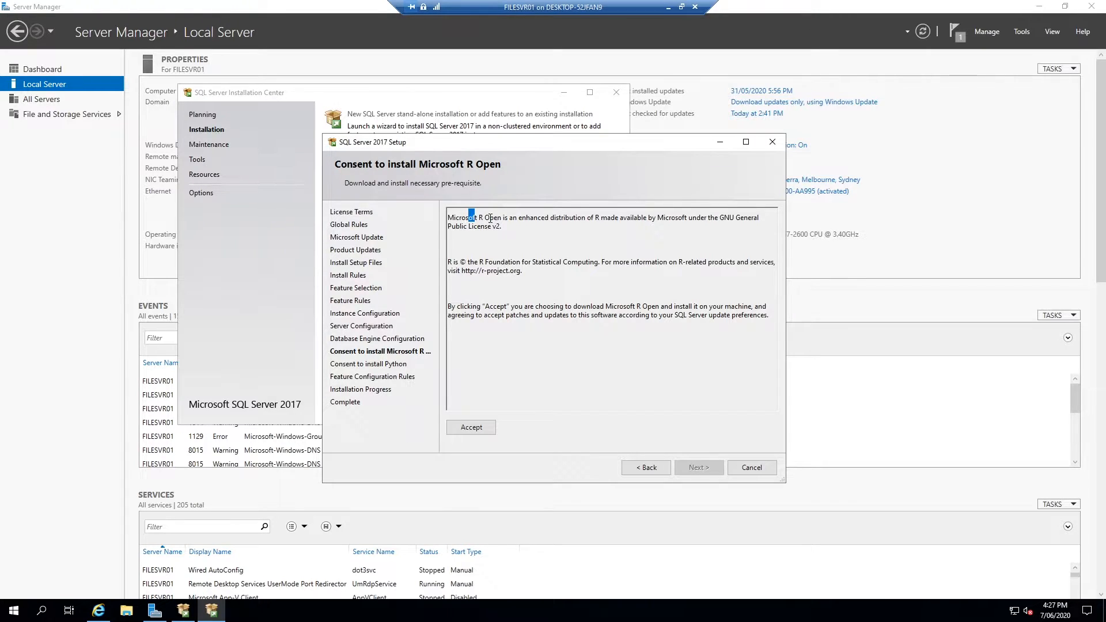
click(468, 428)
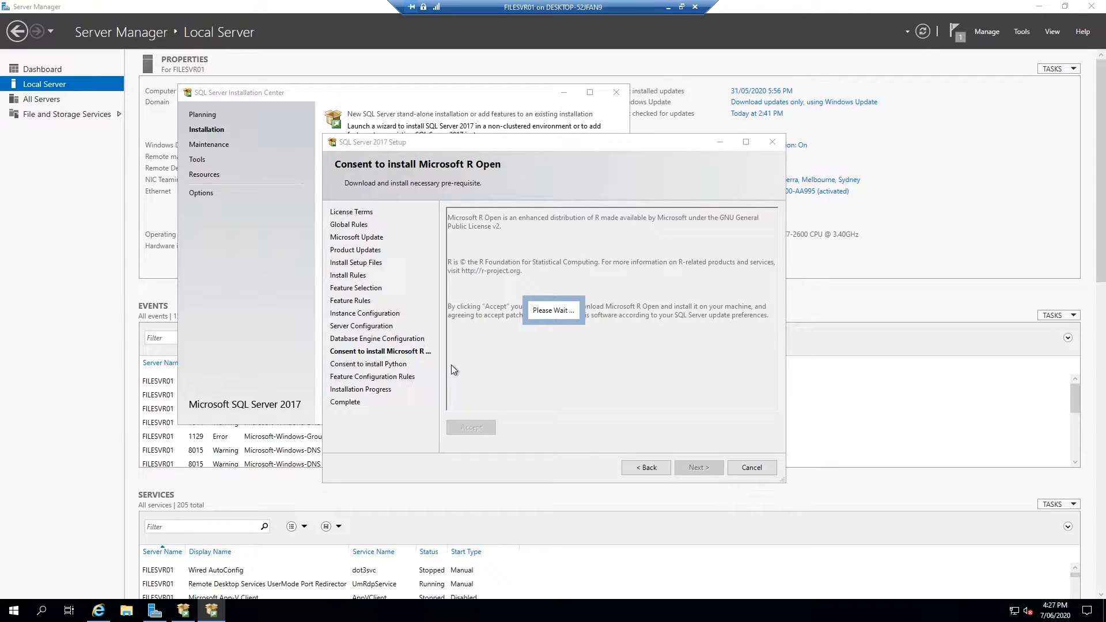
click(695, 466)
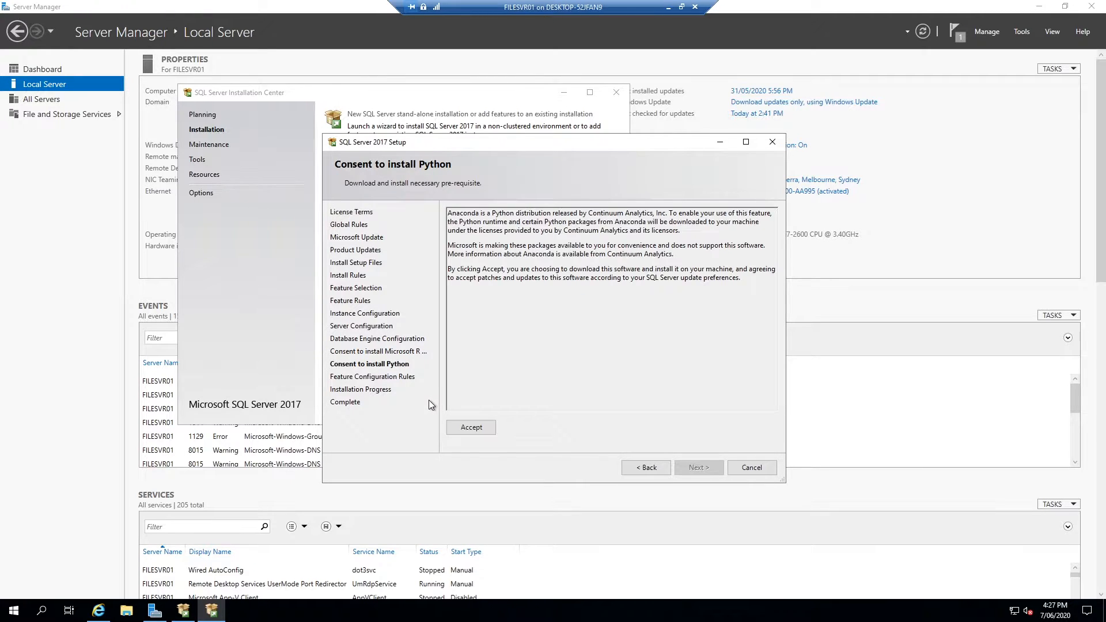
click(485, 426)
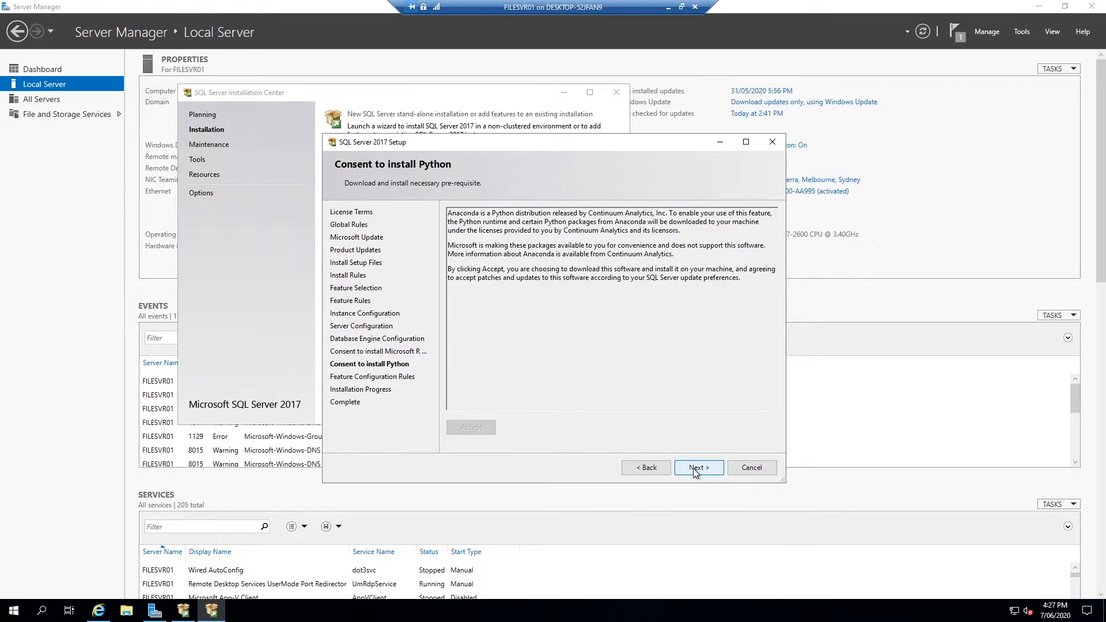
click(699, 467)
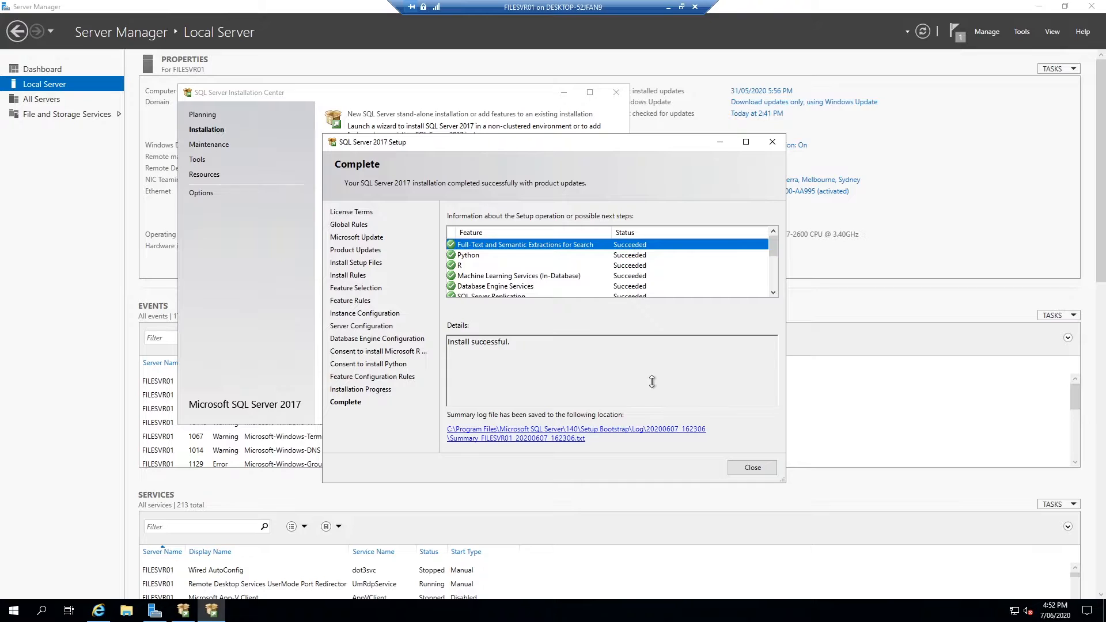
Review the Complete page, confirming each feature shows Succeeded
click(580, 265)
scroll(580, 266, down, 5)
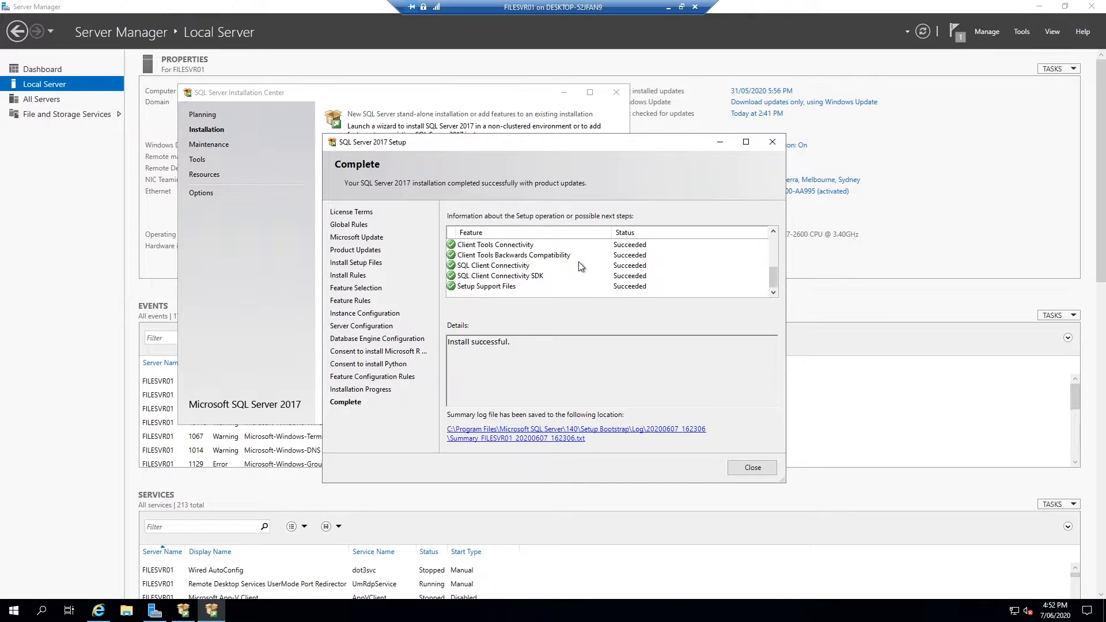
click(601, 286)
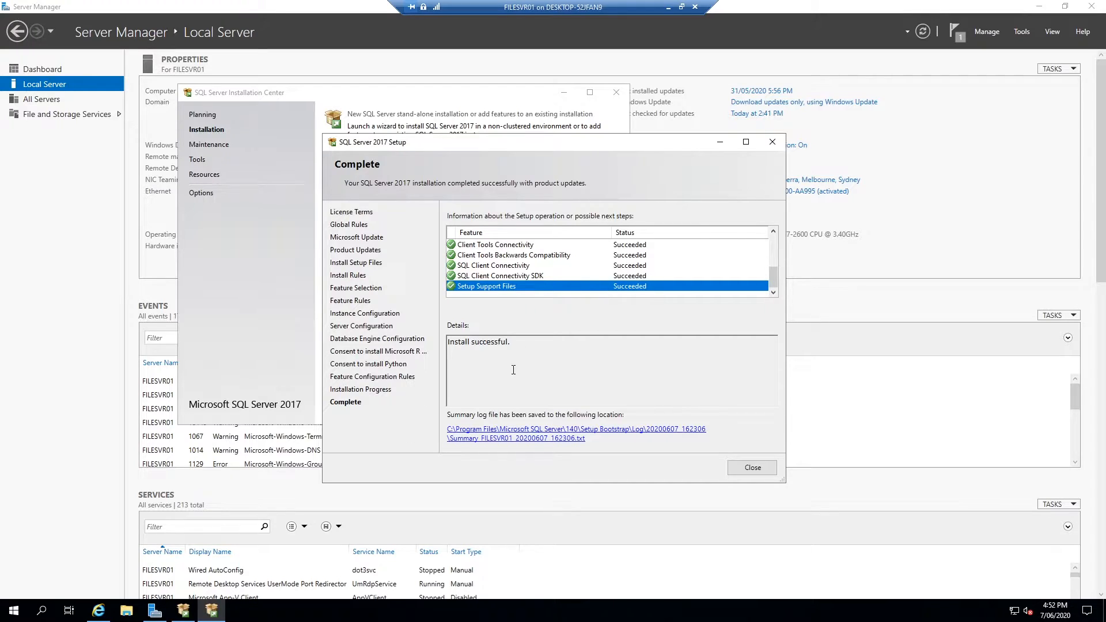
triple_click(481, 345)
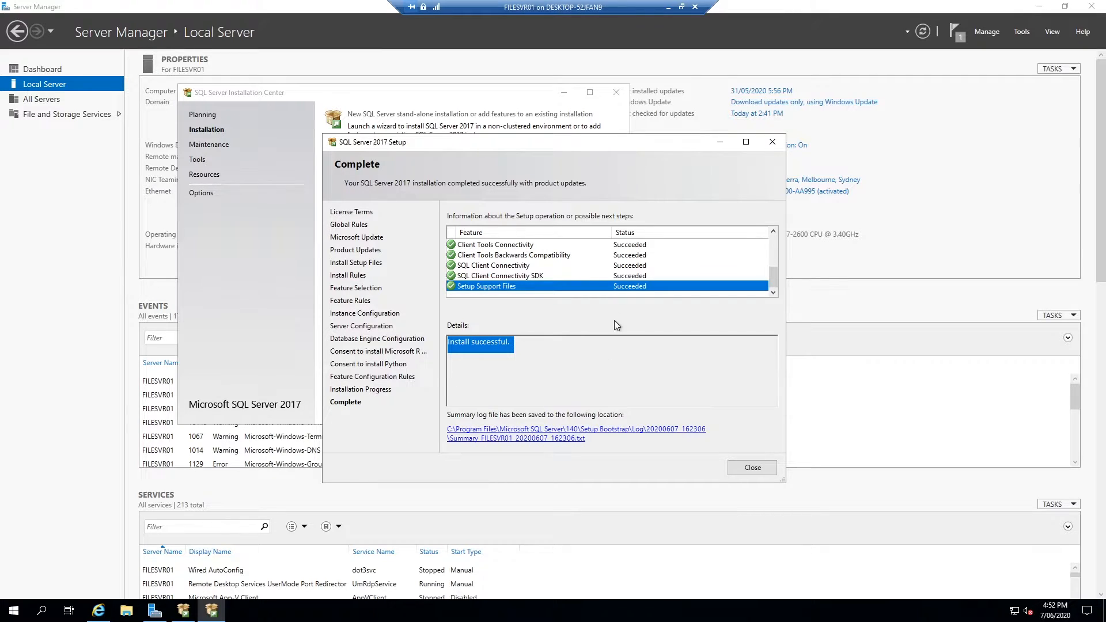
click(570, 274)
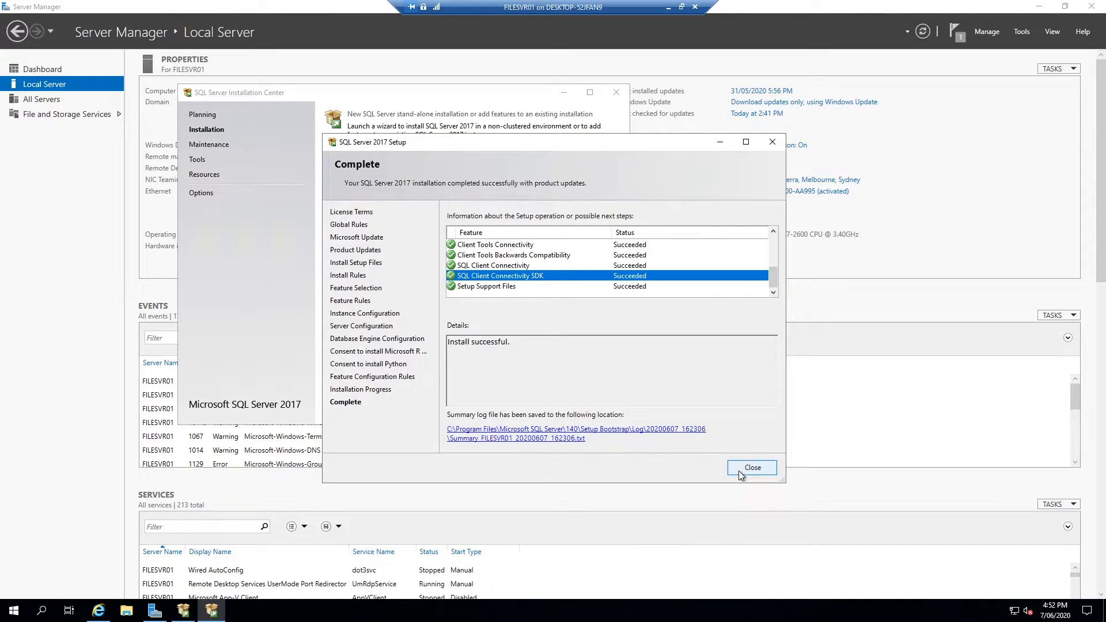
Close setup and verify in Services that SQL Server (MSSQLSERVER) is Running, Automatic
click(755, 468)
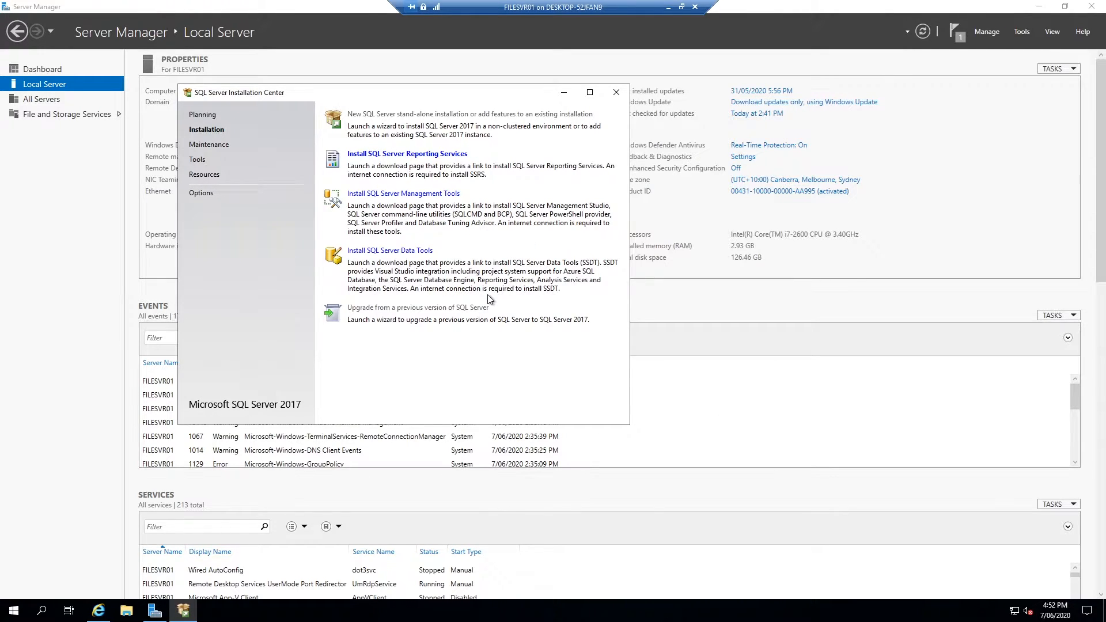
click(9, 616)
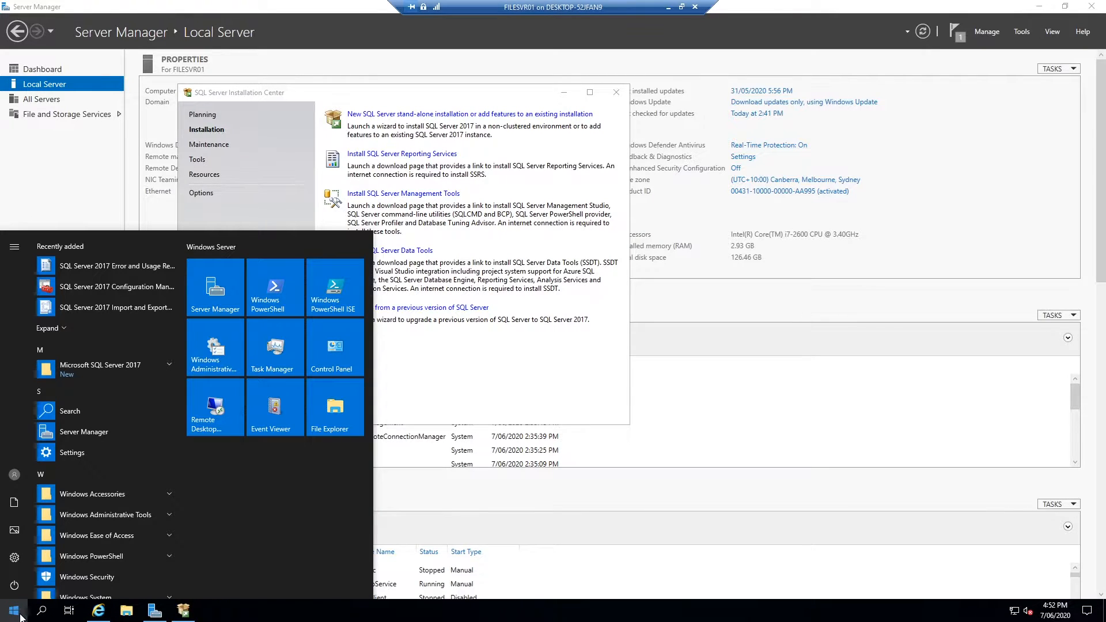
text(servic)
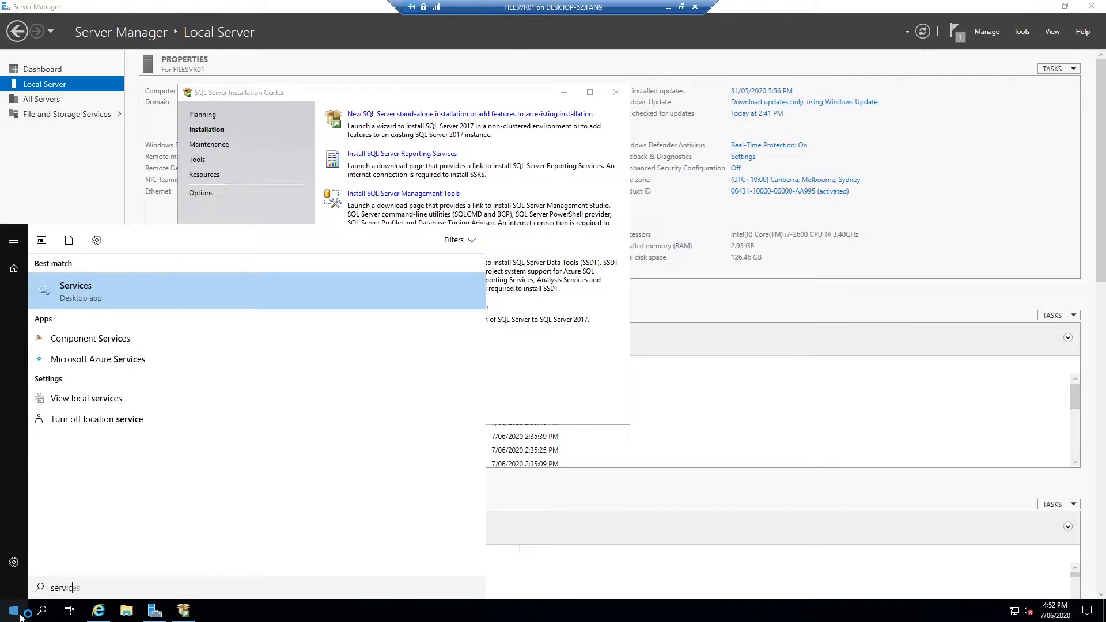
key(Return)
click(312, 198)
key(s)
scroll(311, 216, down, 1)
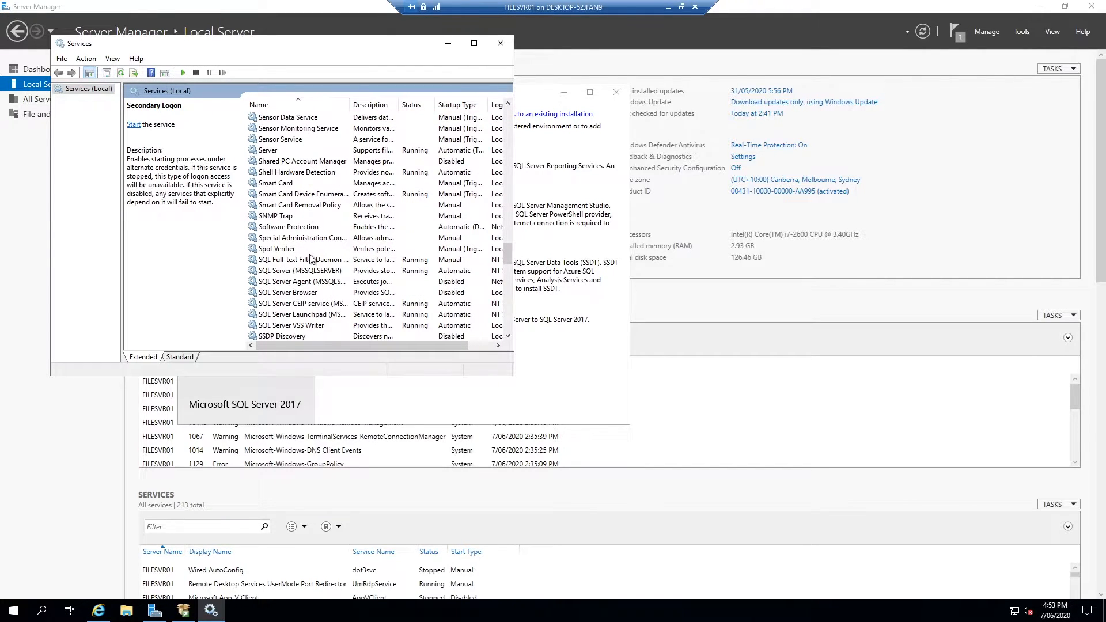
click(314, 270)
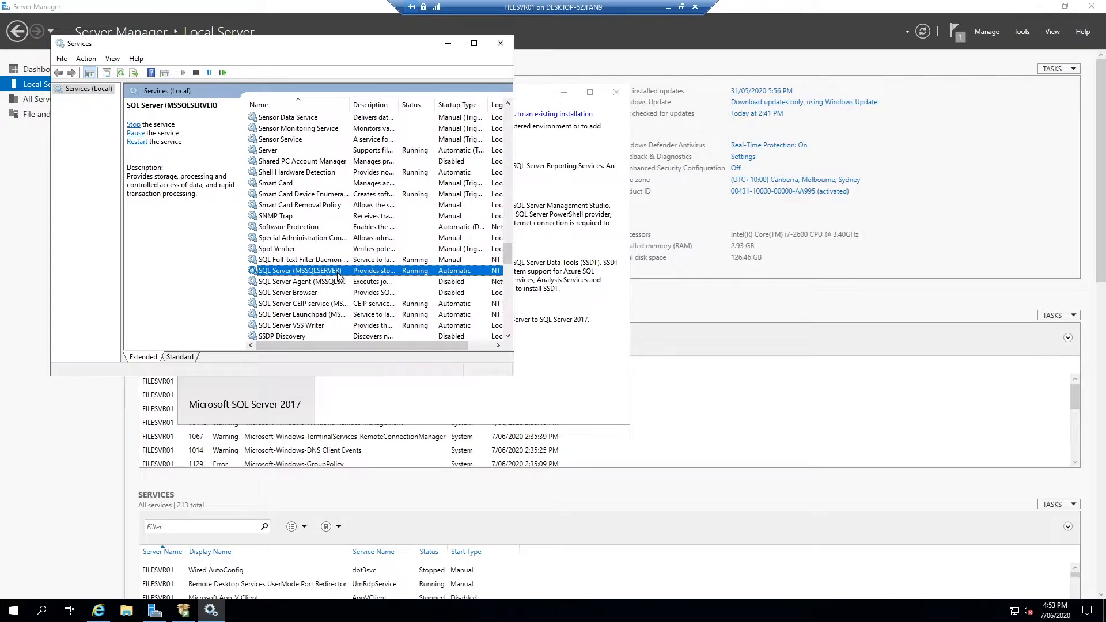
click(563, 306)
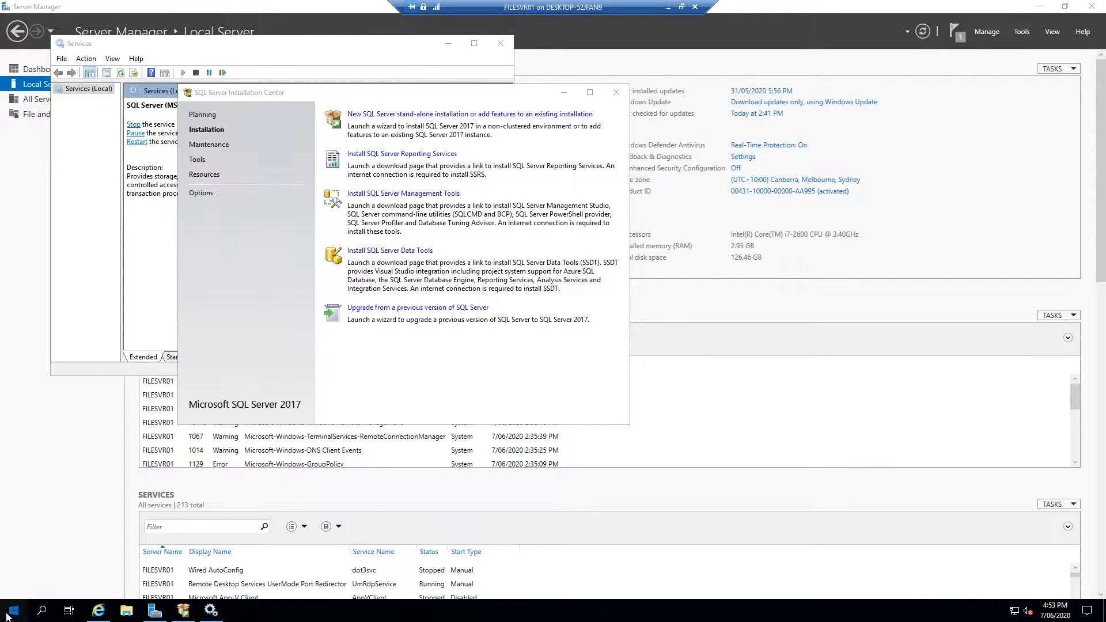
click(13, 611)
scroll(97, 501, down, 1)
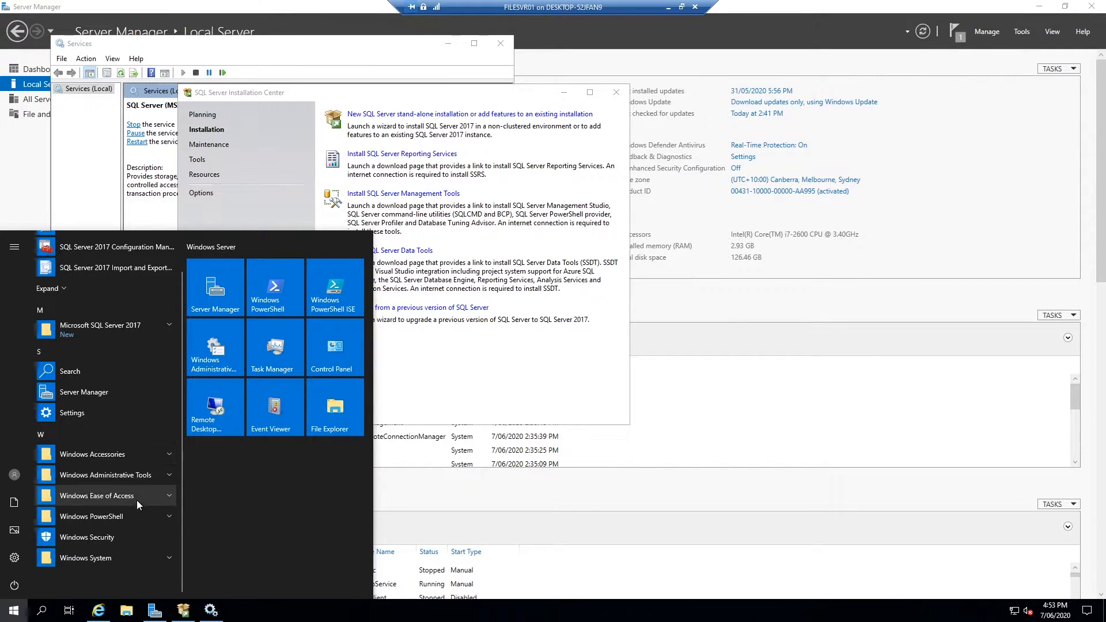
click(159, 329)
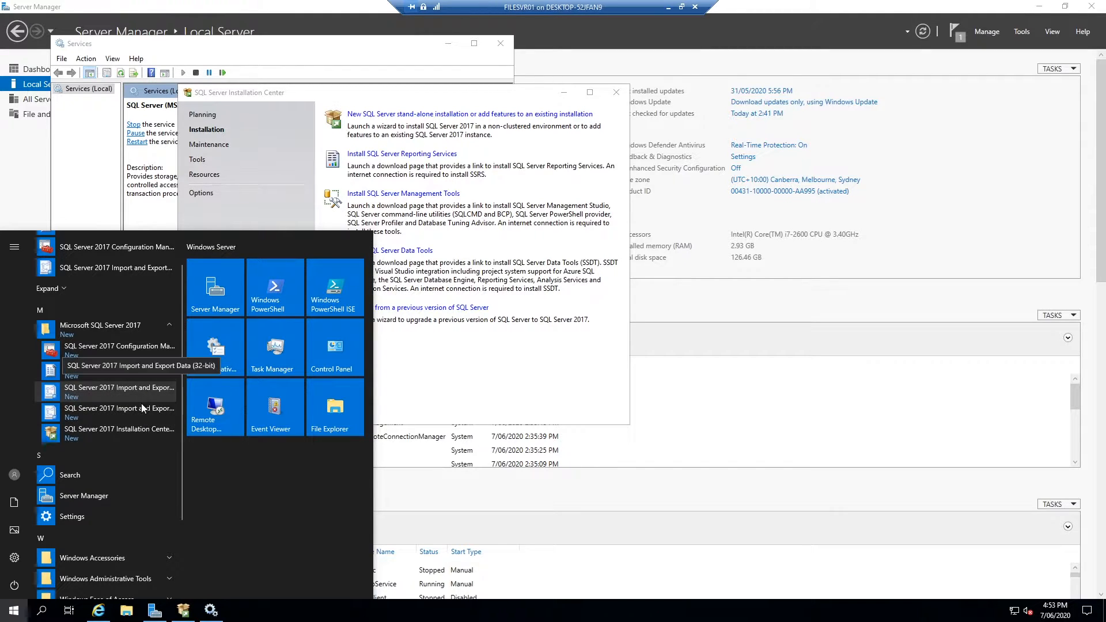
click(120, 434)
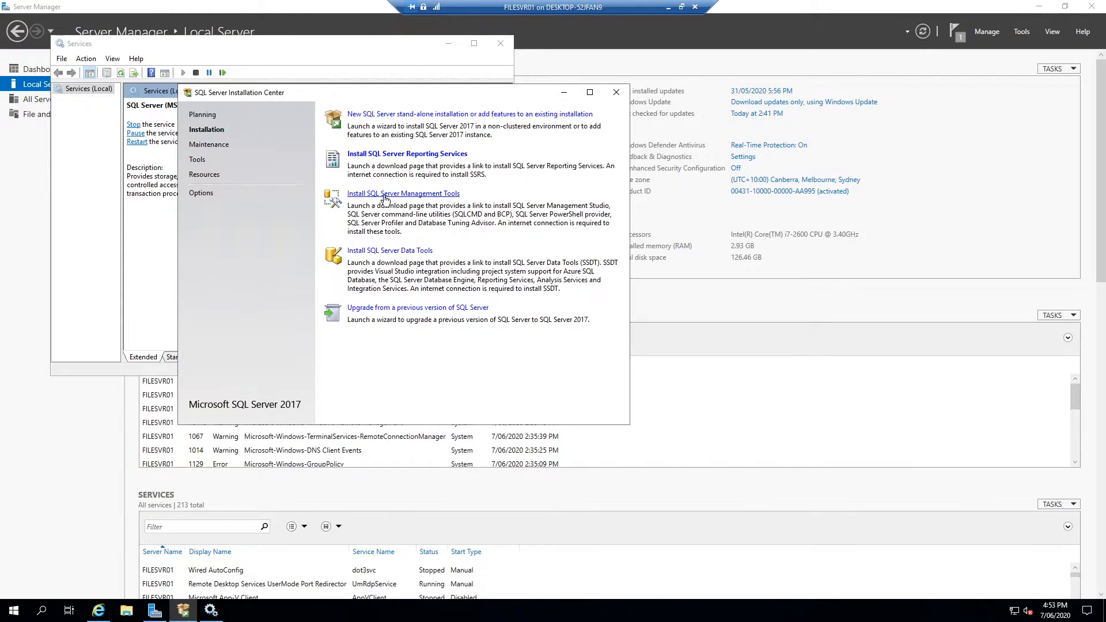
Download and run SSMS-Setup-ENU.exe from the Download SSMS documentation page
click(420, 196)
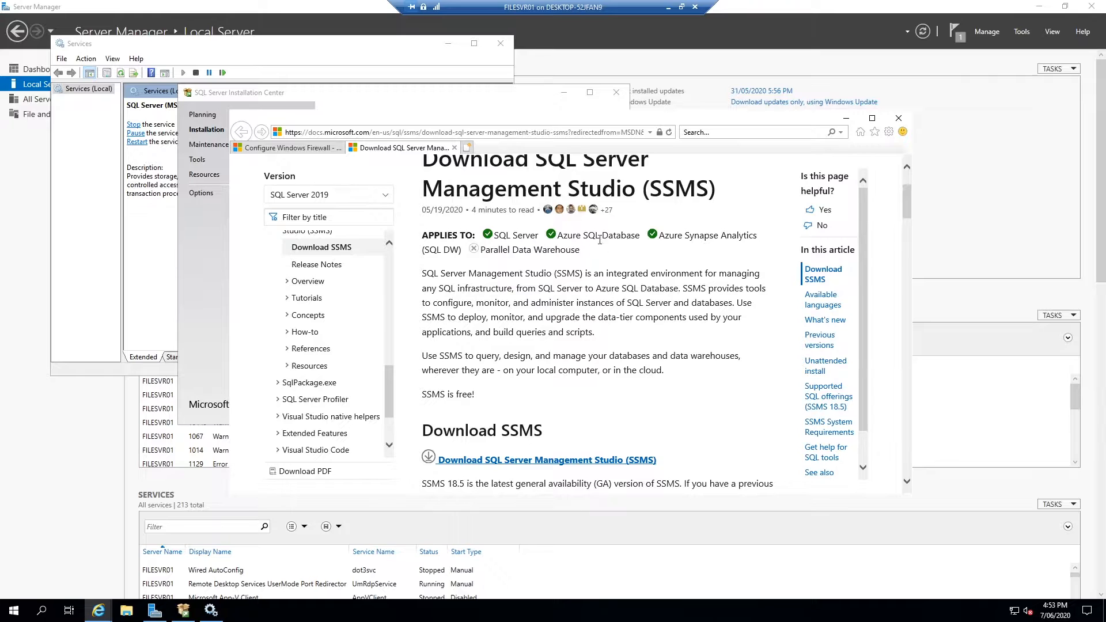
scroll(604, 237, up, 2)
scroll(565, 316, down, 4)
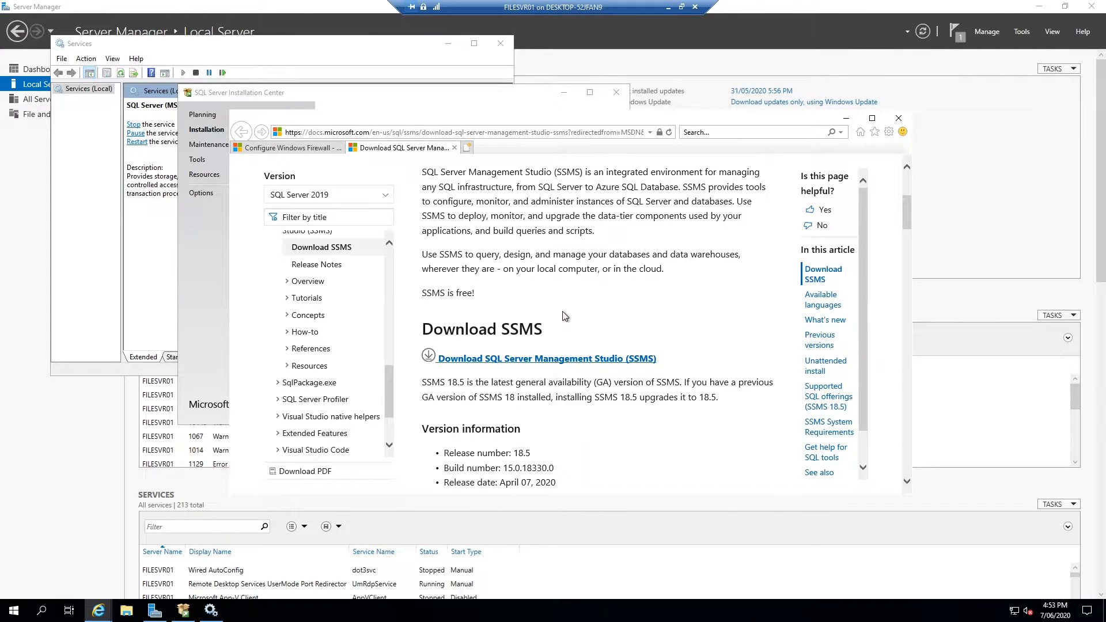
click(574, 362)
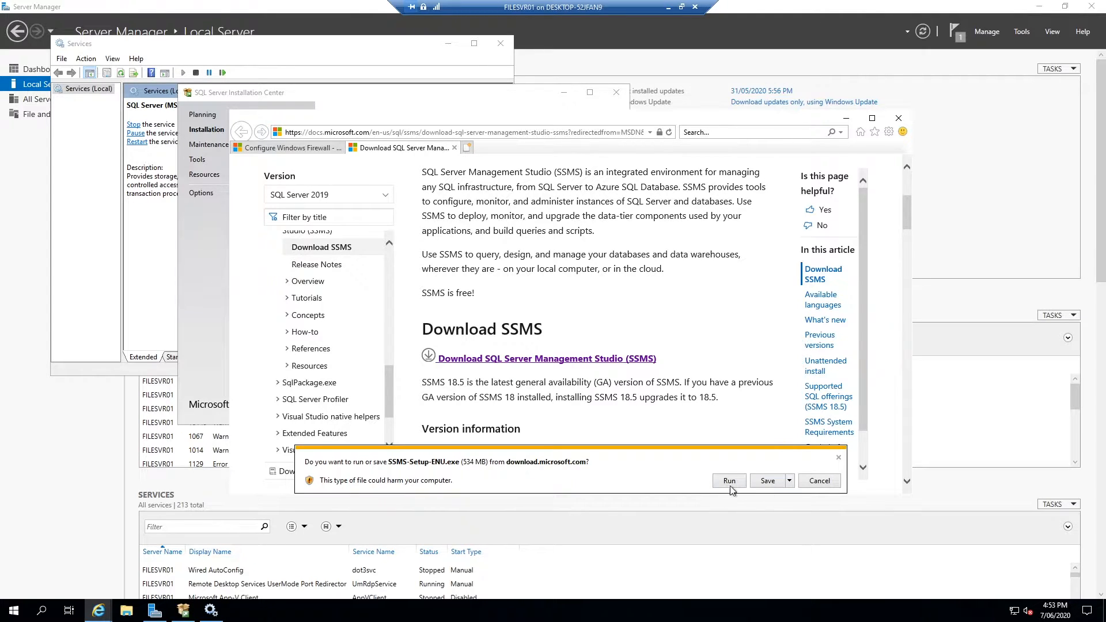
click(764, 482)
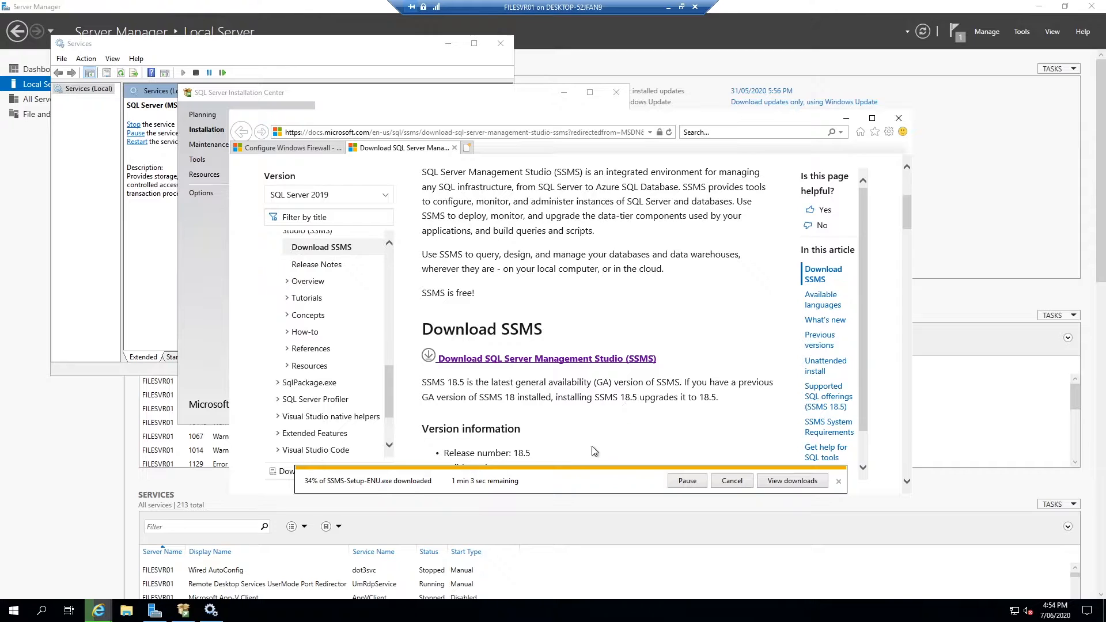
Launch SQL Server 2017 Configuration Manager and list the SQL Server services
click(14, 610)
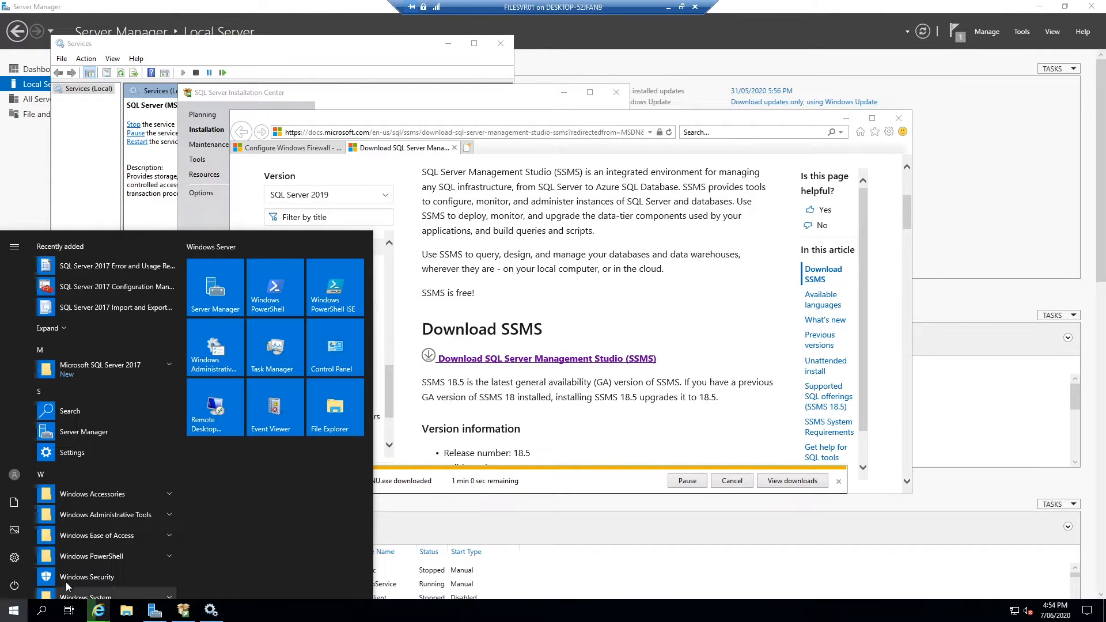
click(149, 366)
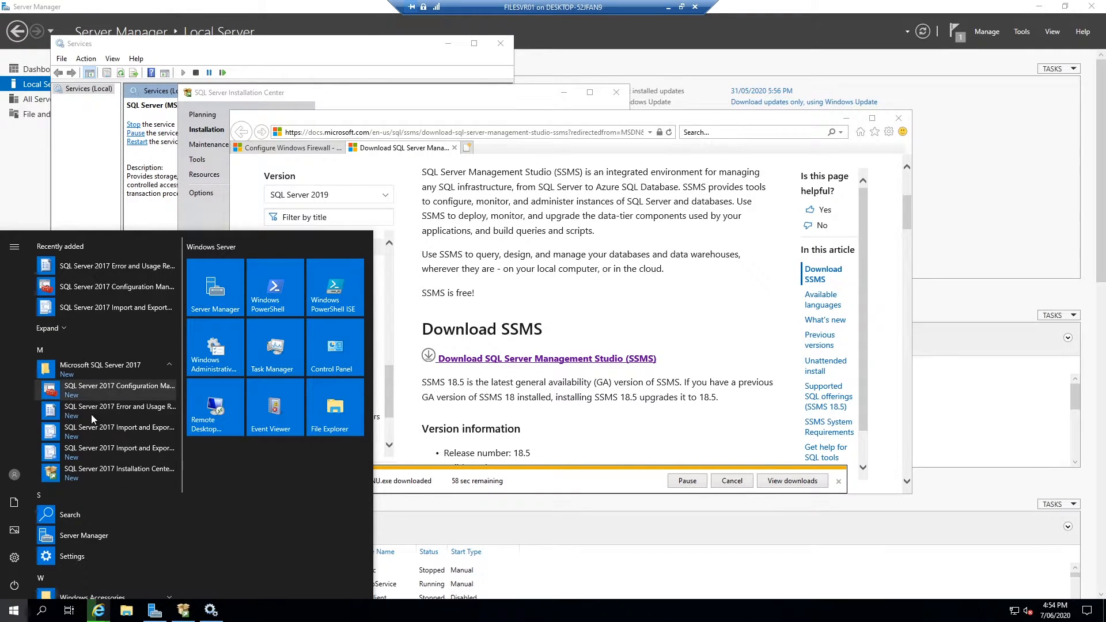
click(115, 386)
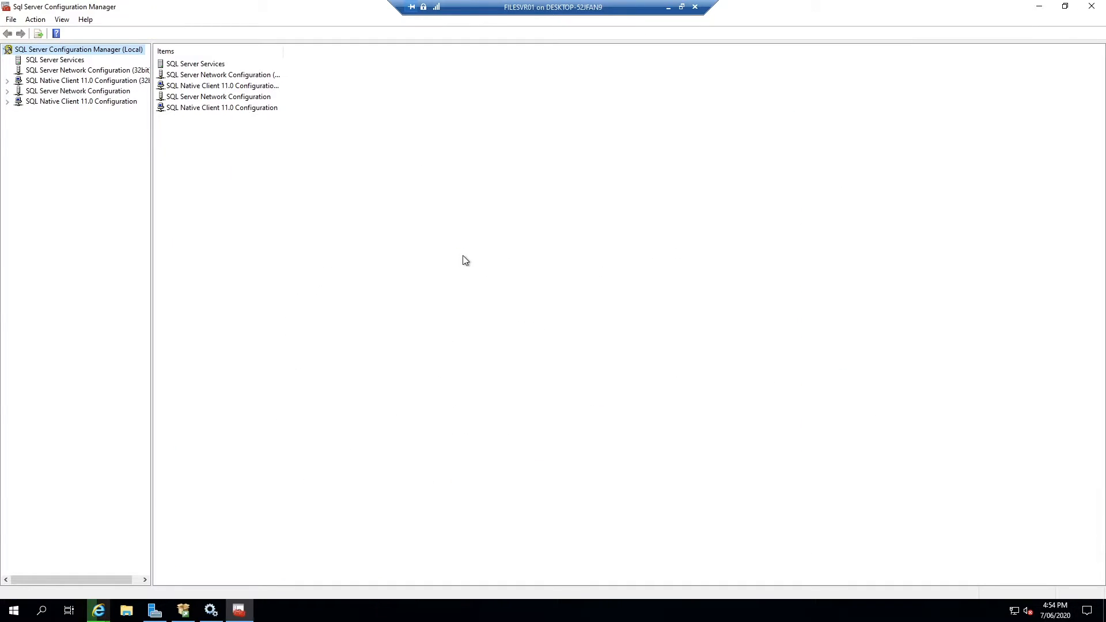
click(41, 60)
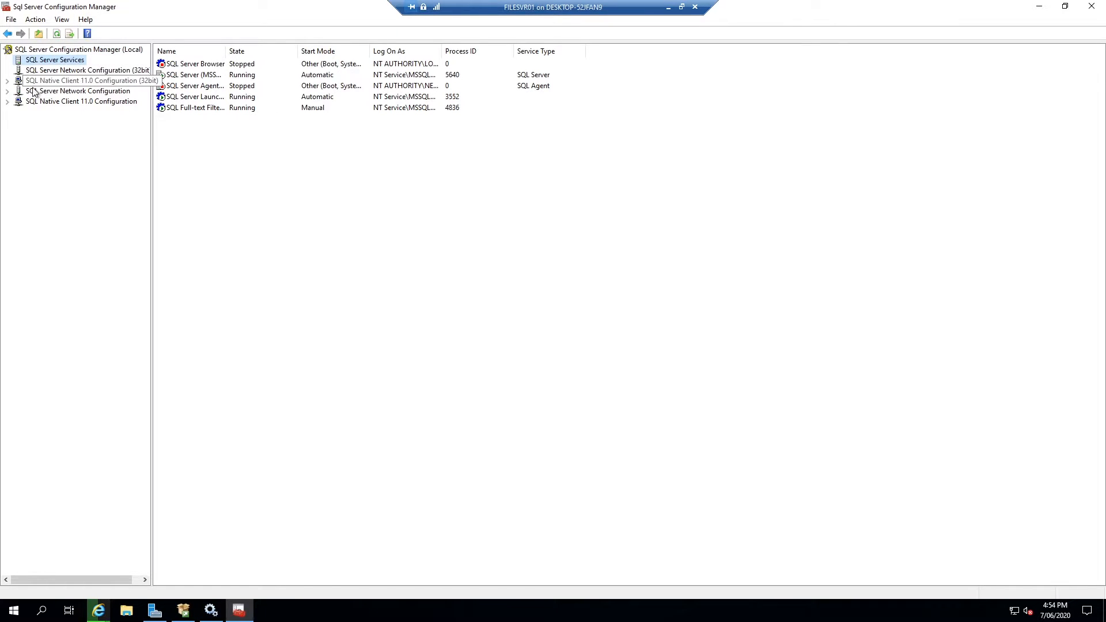
Stop SQL Server (MSSQLSERVER), confirming the Launchpad stop too, then start it again
click(189, 66)
click(192, 73)
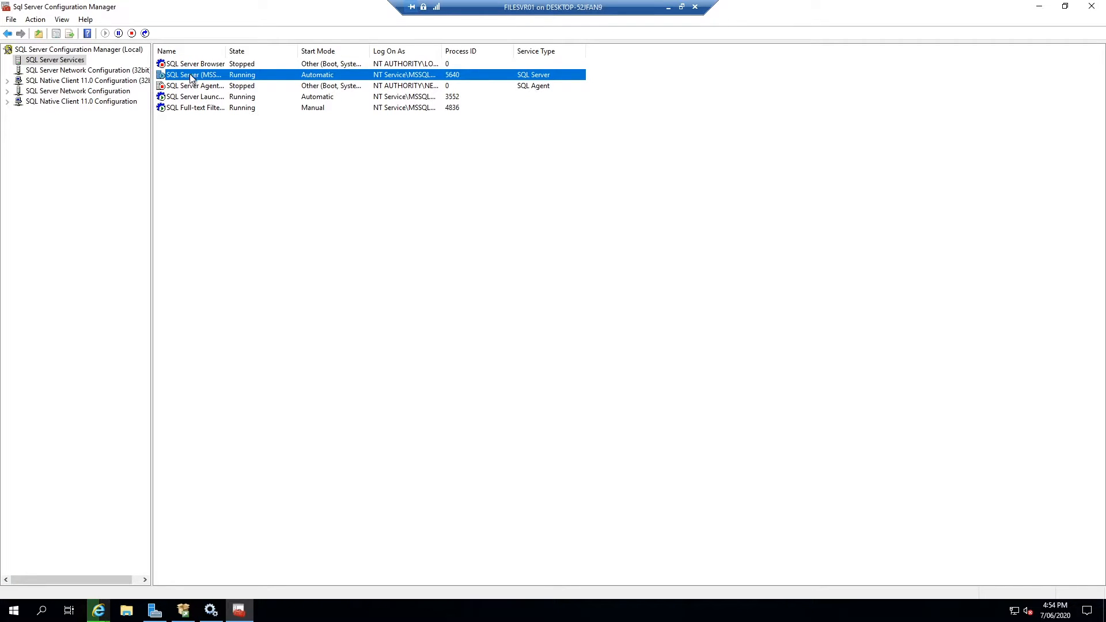
right_click(190, 74)
click(224, 95)
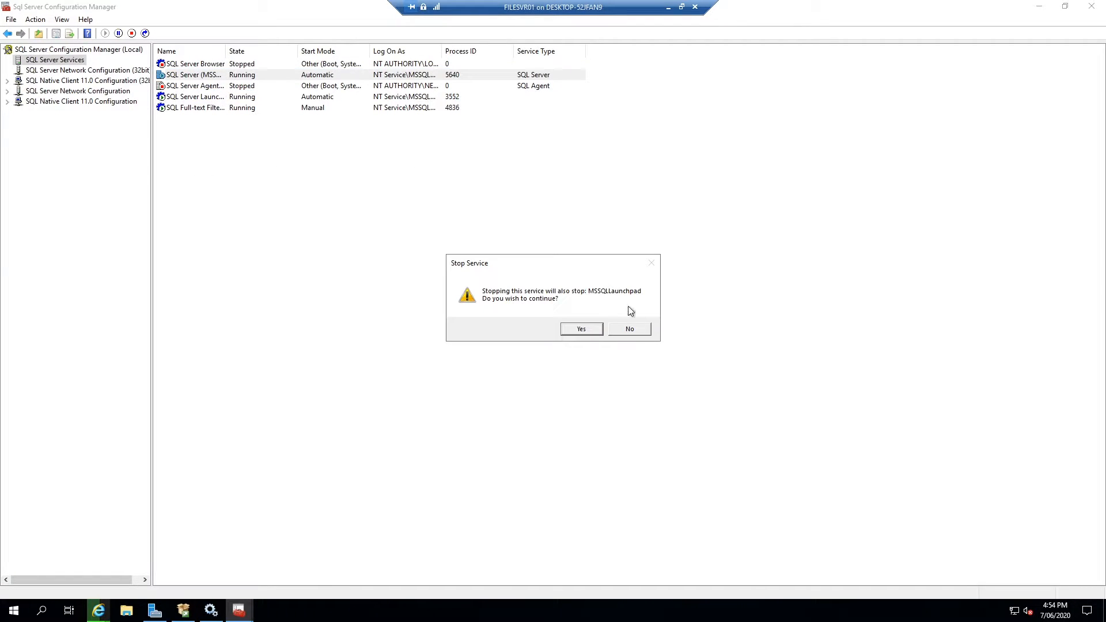
click(585, 327)
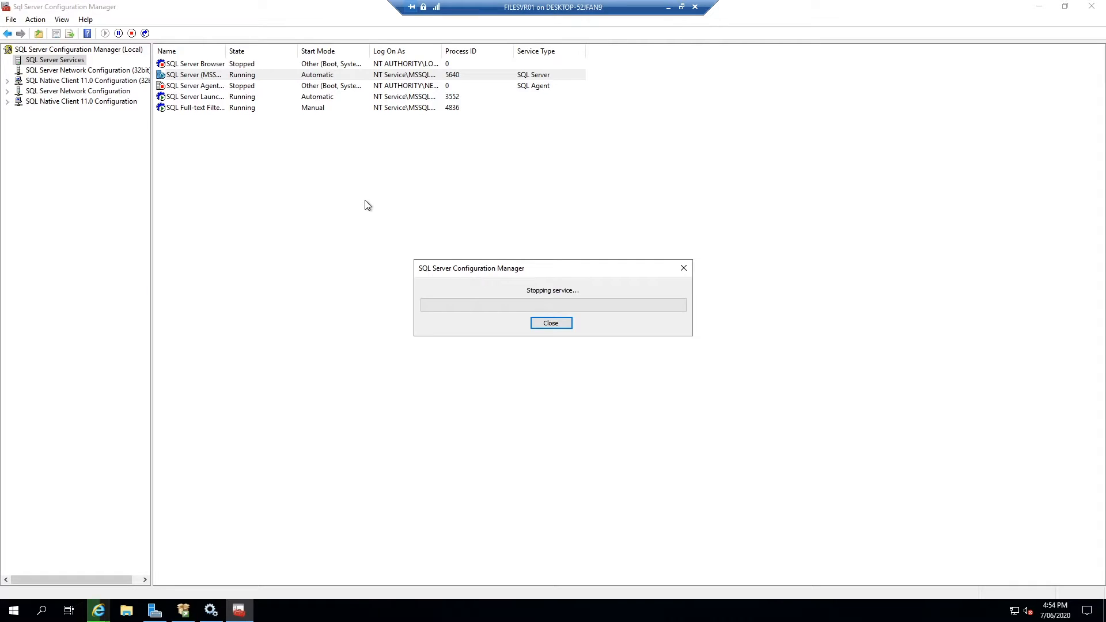
right_click(204, 76)
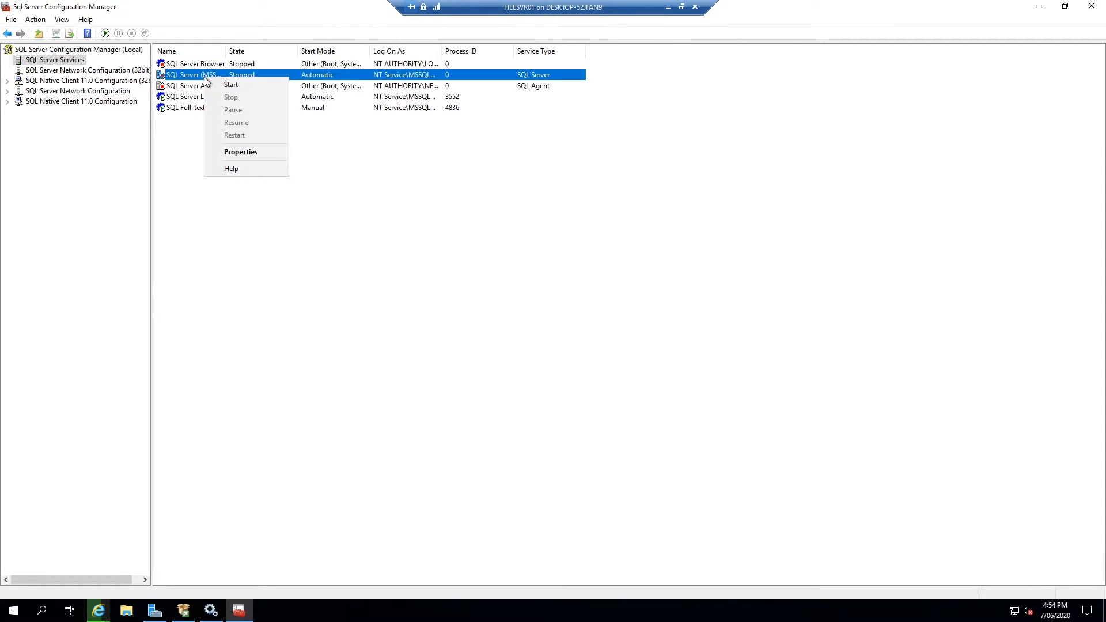
click(230, 85)
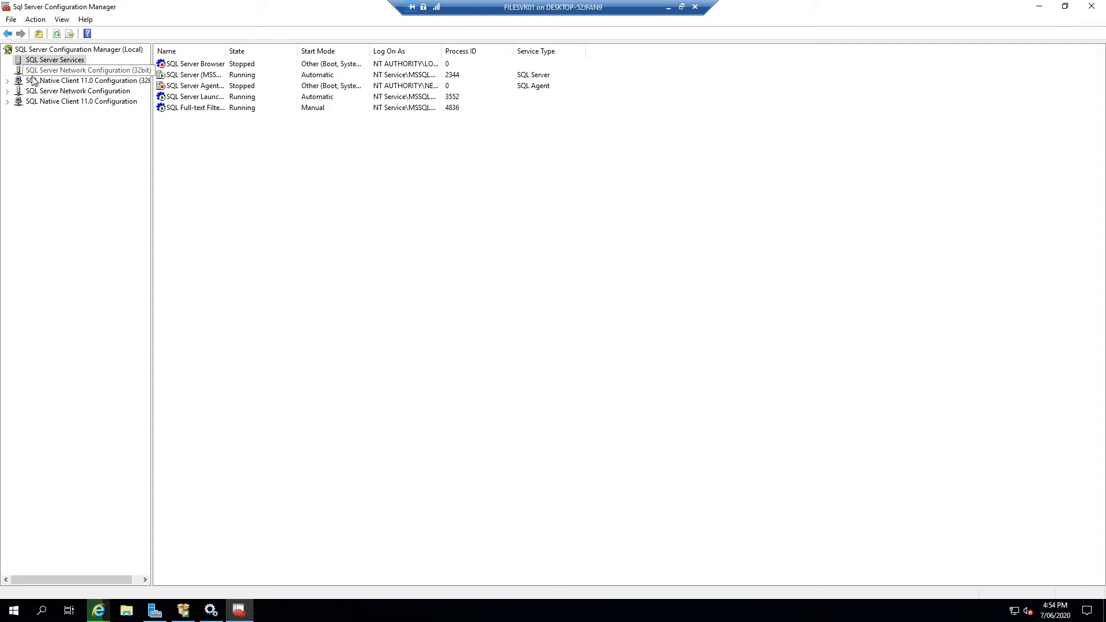
Review the 32-bit Native Client protocols: Shared Memory, TCP/IP and Named Pipes
click(7, 81)
click(40, 102)
click(69, 91)
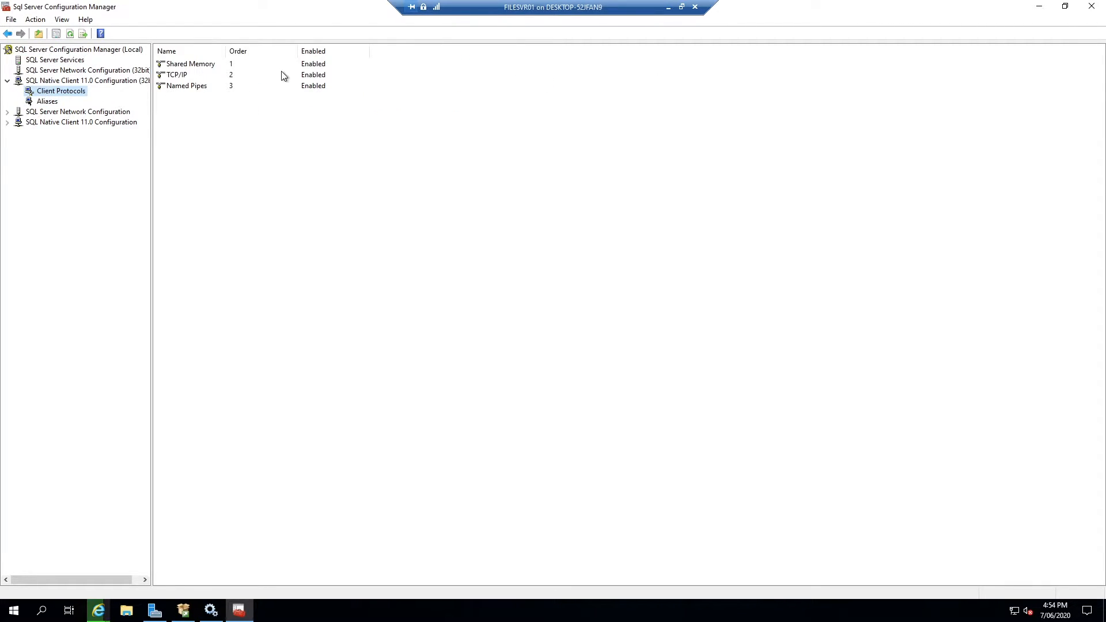
click(203, 65)
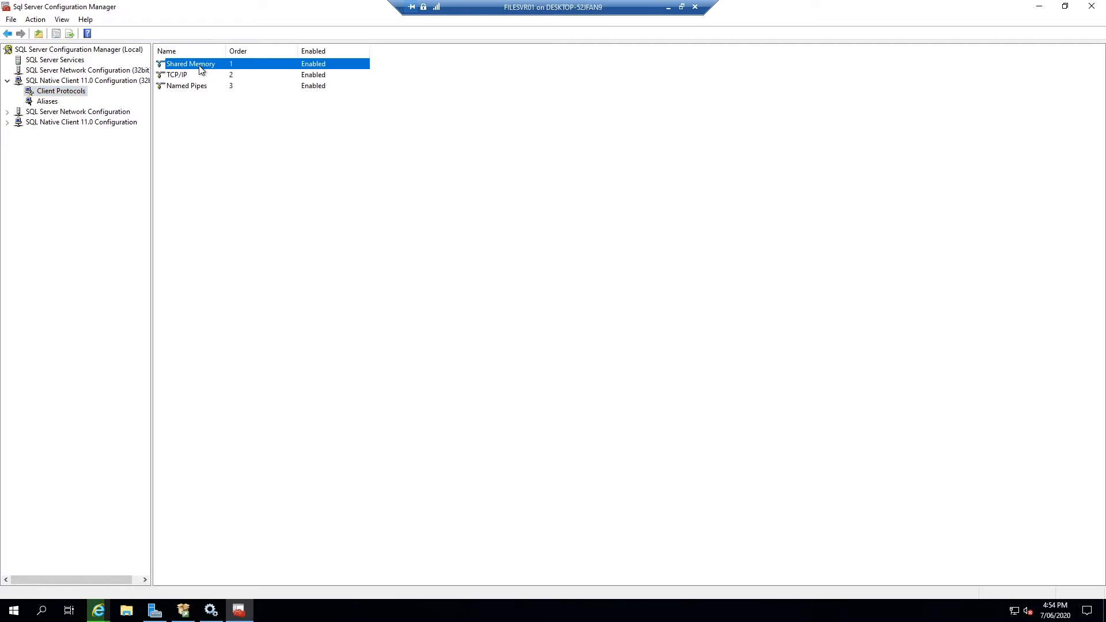
click(181, 76)
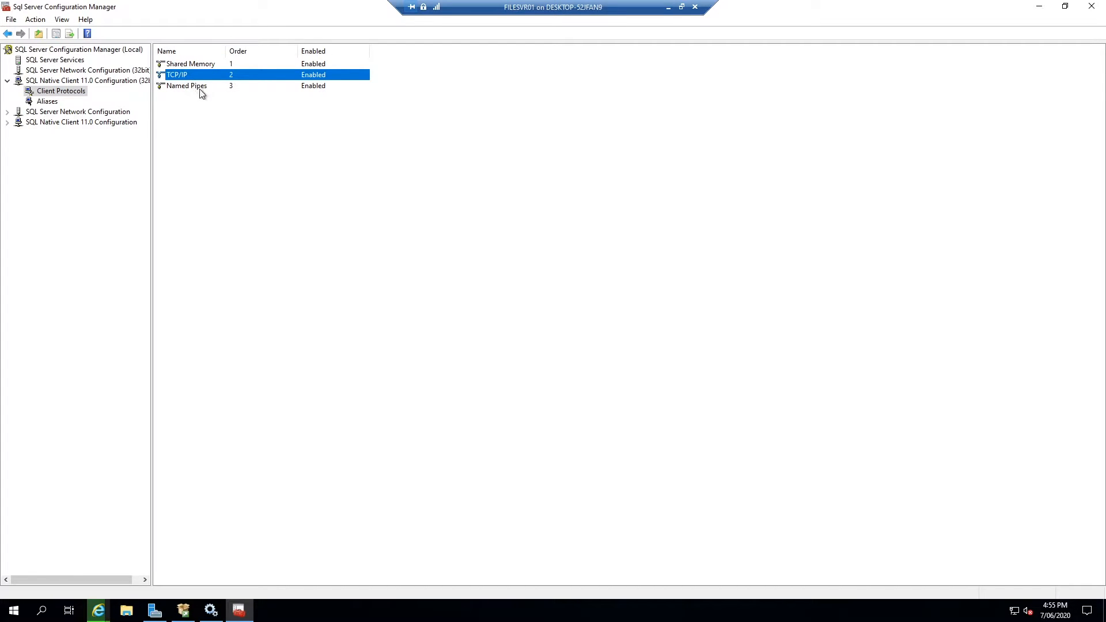
click(199, 87)
Enable Named Pipes and TCP/IP under Protocols for MSSQLSERVER, acknowledging the restart warnings
click(7, 113)
click(42, 123)
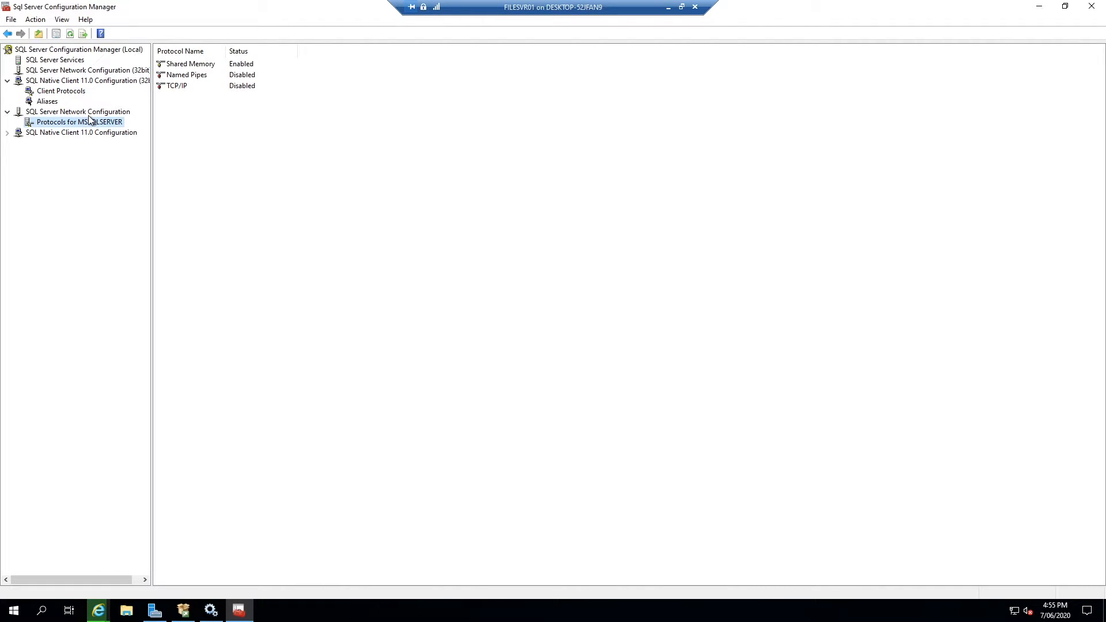
right_click(204, 75)
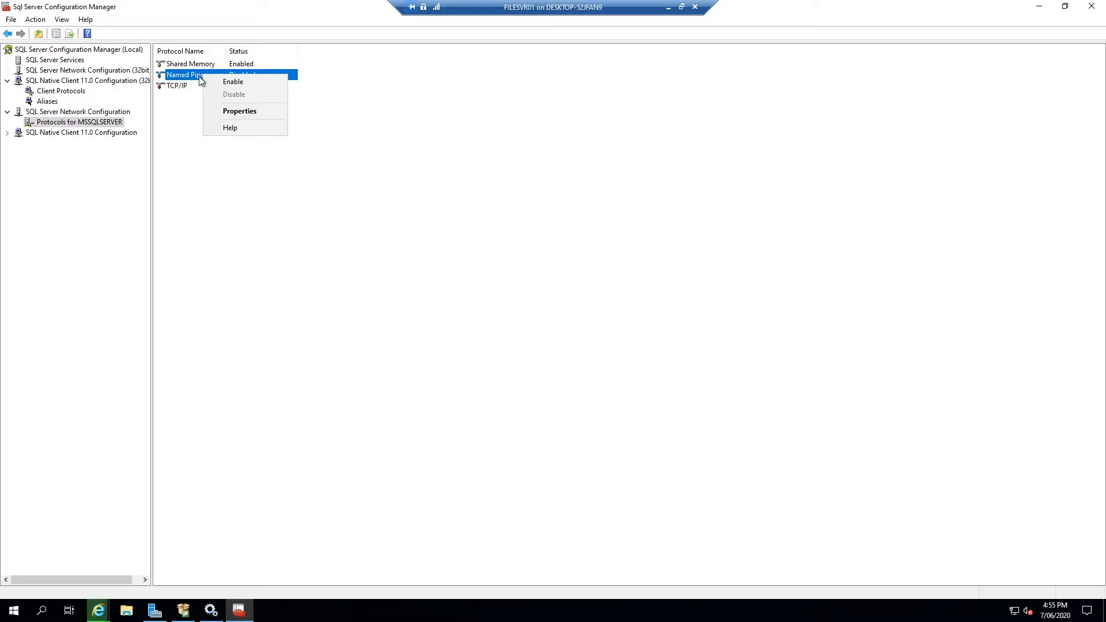
click(199, 76)
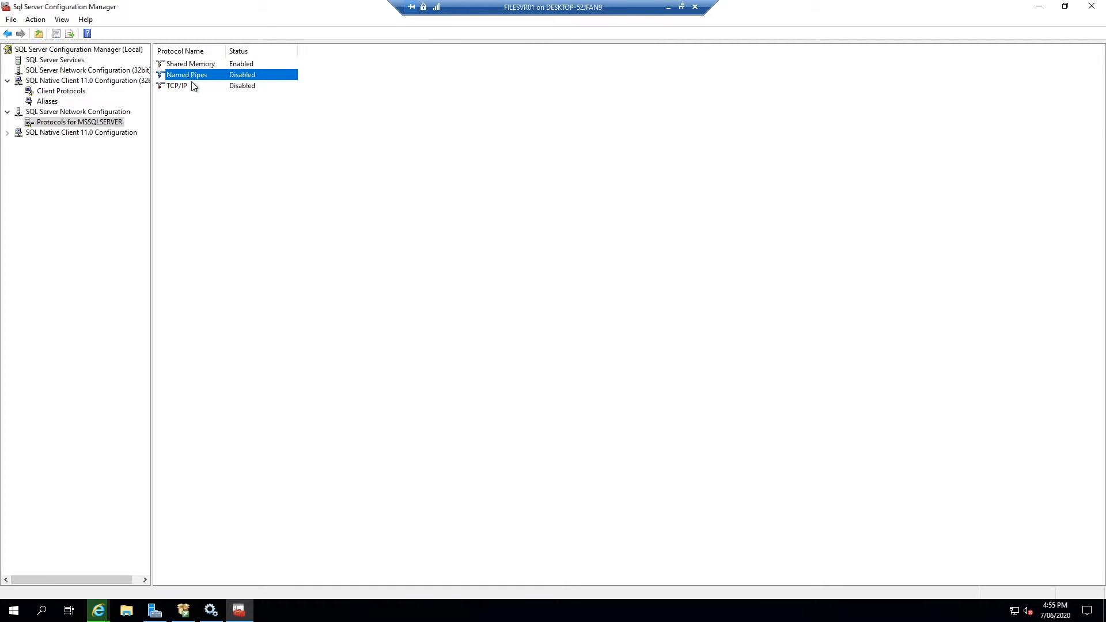
right_click(205, 74)
click(221, 79)
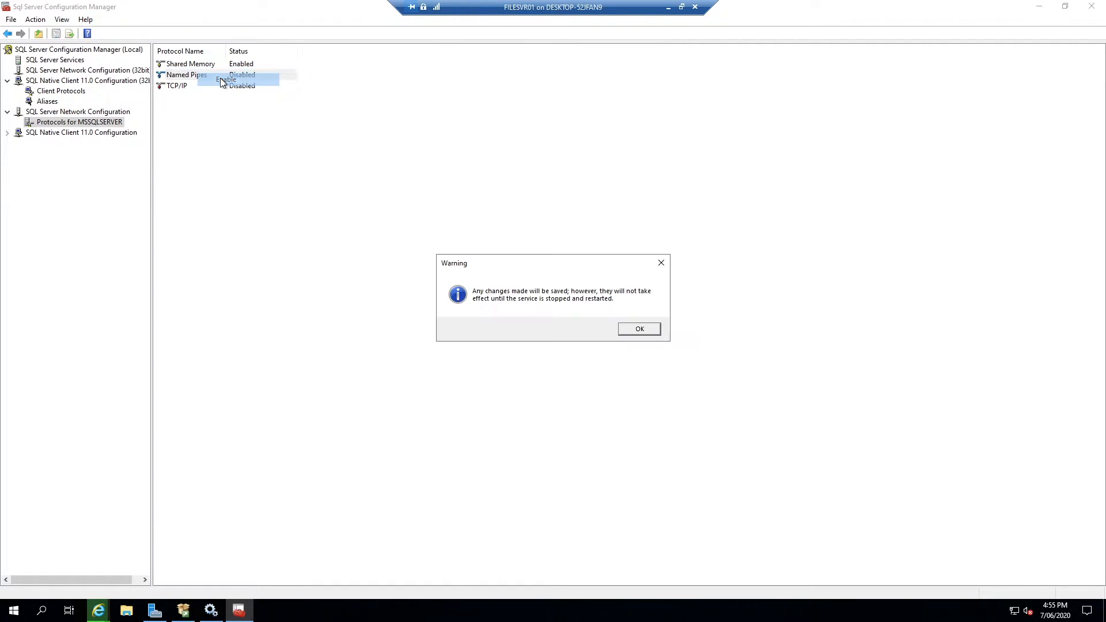
click(638, 327)
right_click(193, 86)
click(205, 88)
click(636, 327)
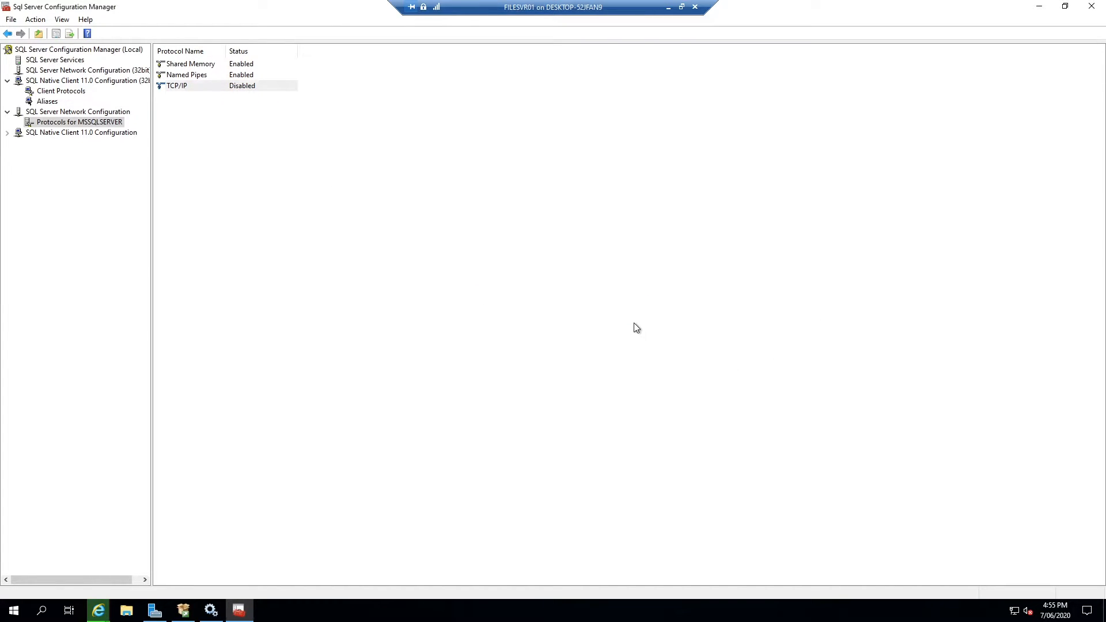
Stop and restart the SQL Server (MSSQLSERVER) service to apply the protocol changes
click(53, 60)
click(190, 75)
right_click(190, 75)
click(175, 80)
right_click(176, 80)
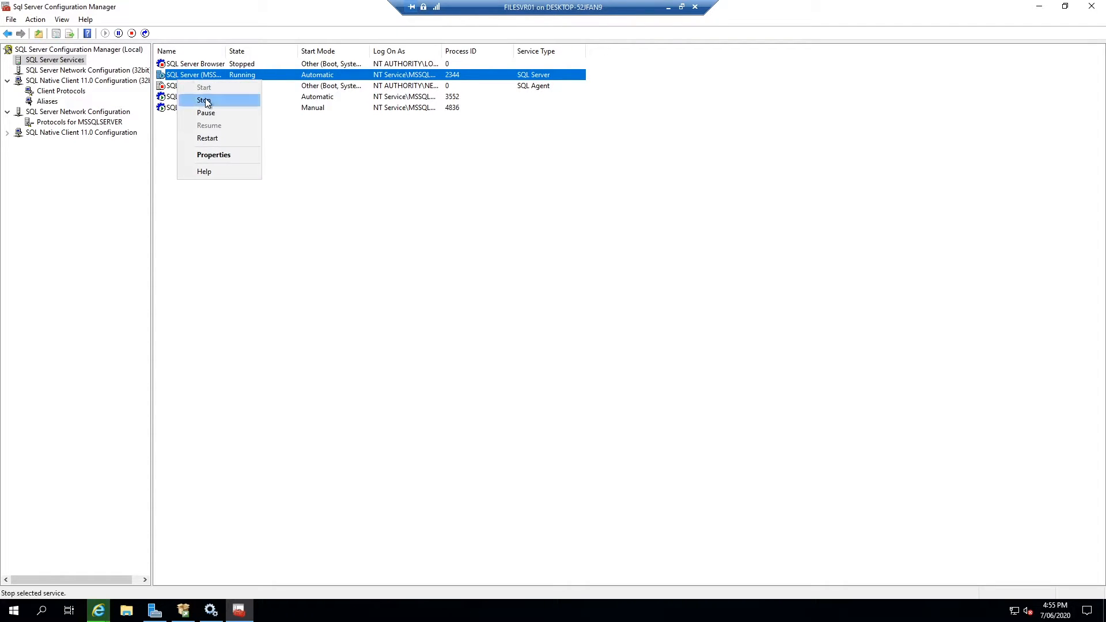
click(206, 100)
right_click(207, 78)
click(237, 88)
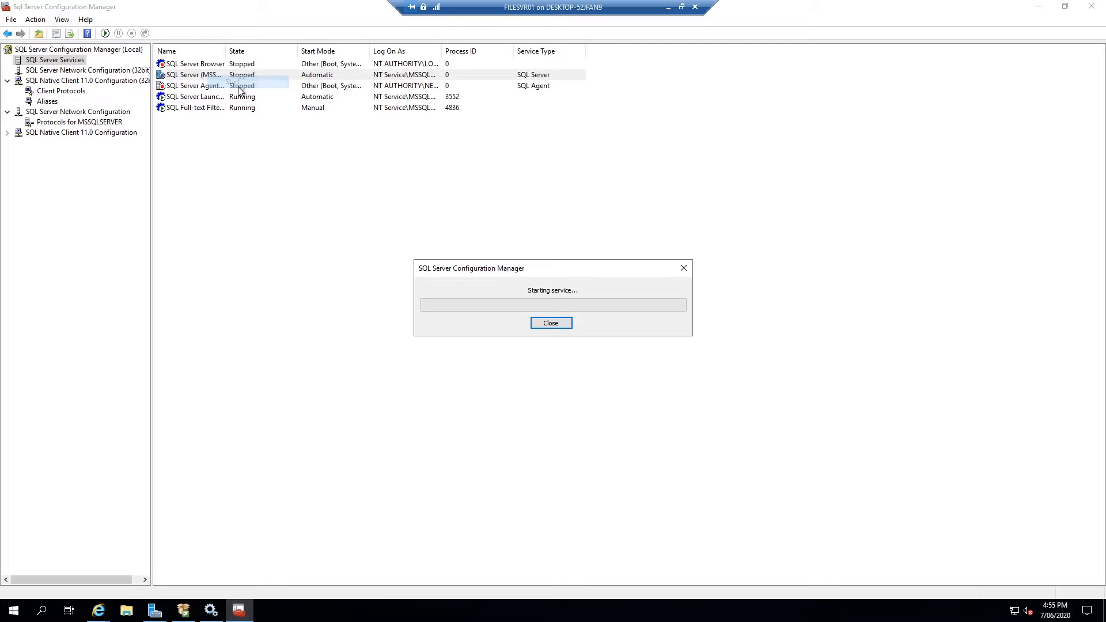
Open the Properties of the MSSQLSERVER TCP/IP protocol
click(49, 91)
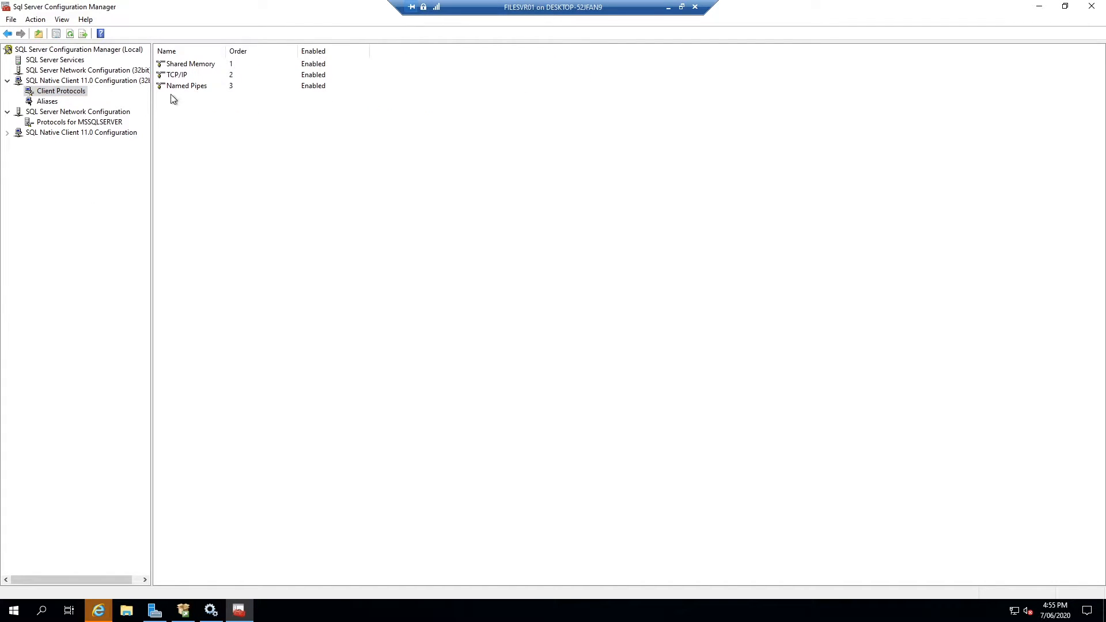
click(174, 75)
right_click(176, 75)
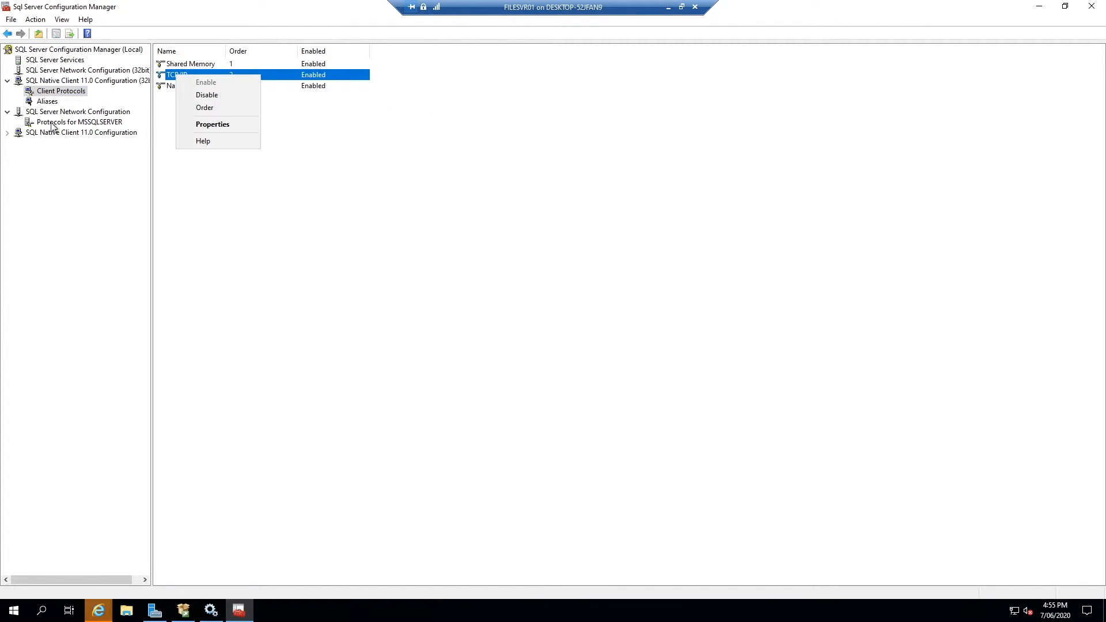
click(52, 122)
click(174, 85)
right_click(175, 85)
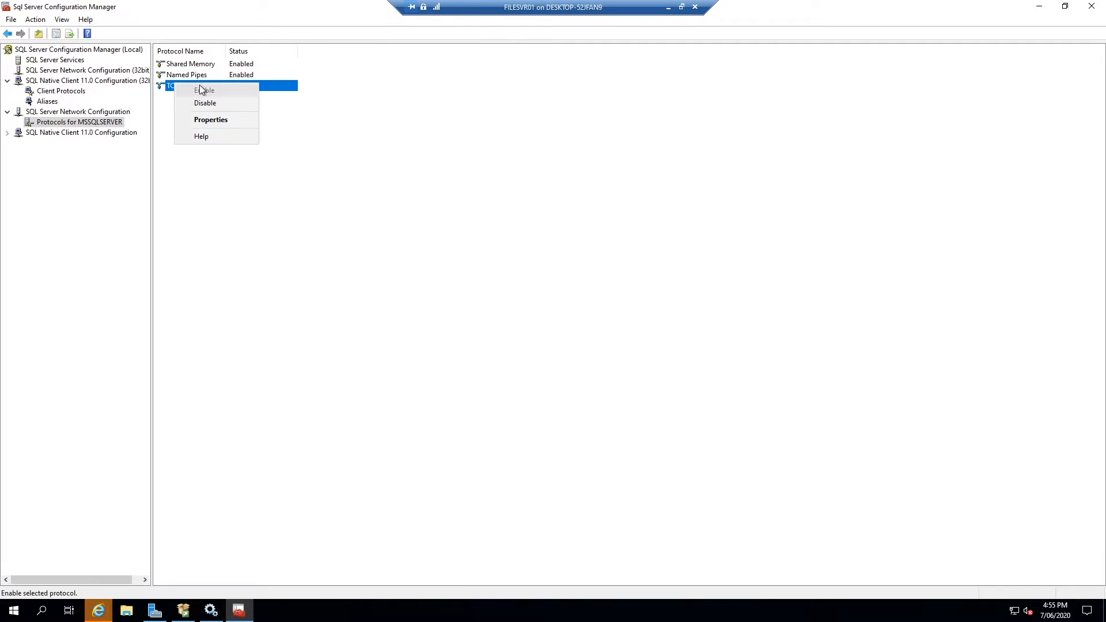
click(208, 120)
On the IP Addresses tab, check IP1 and IP2 (10.10.0.101) use TCP port 1433, then close
click(507, 190)
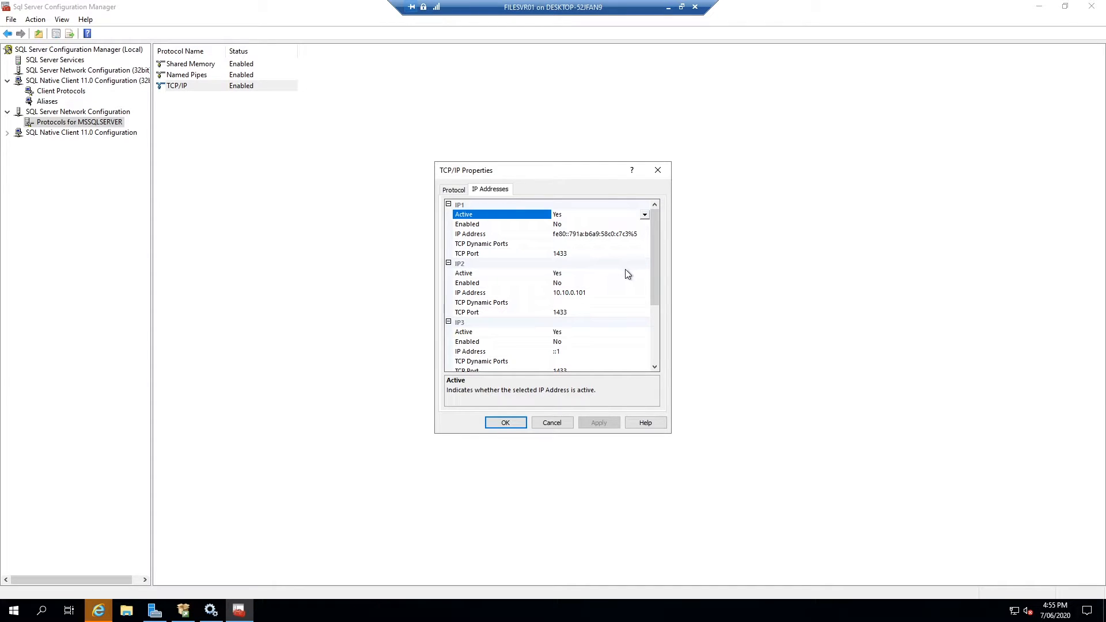
drag(656, 274, 631, 337)
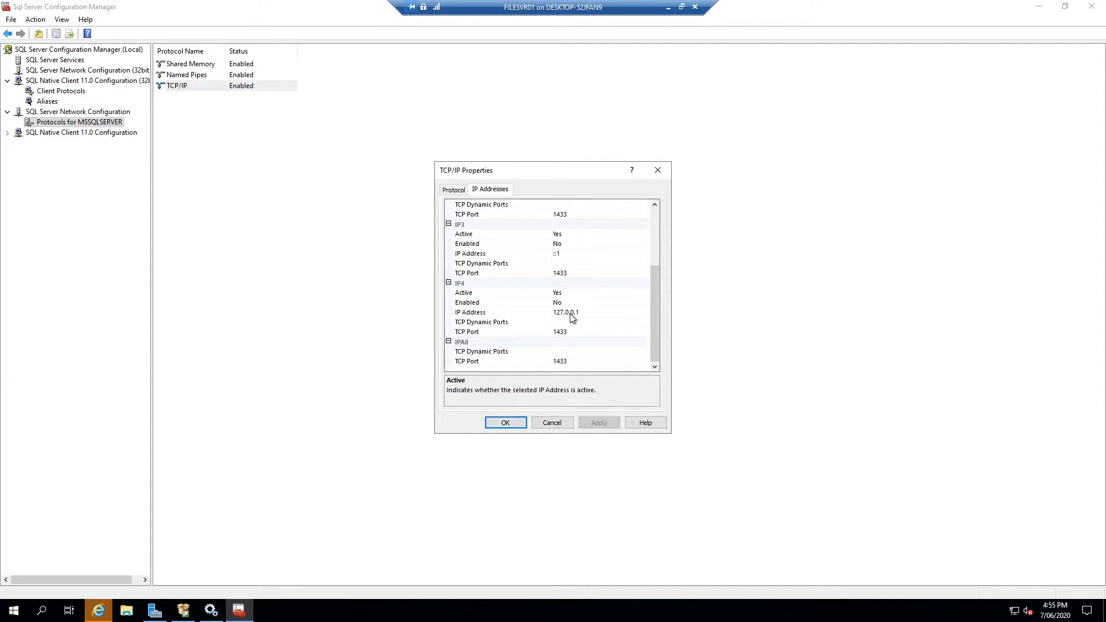
scroll(593, 265, up, 4)
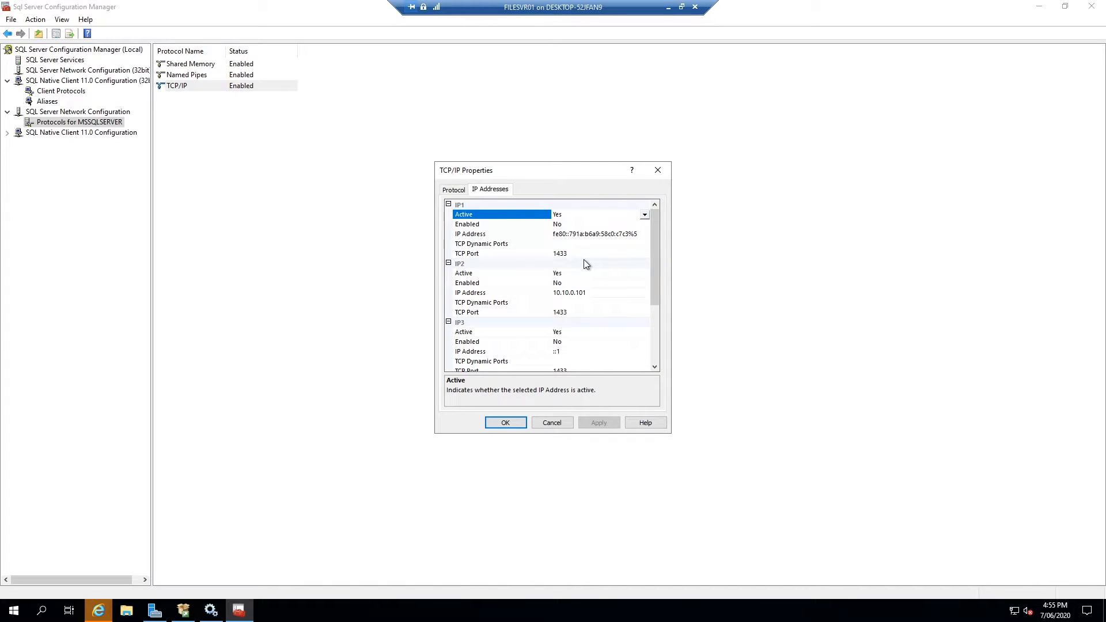
click(576, 254)
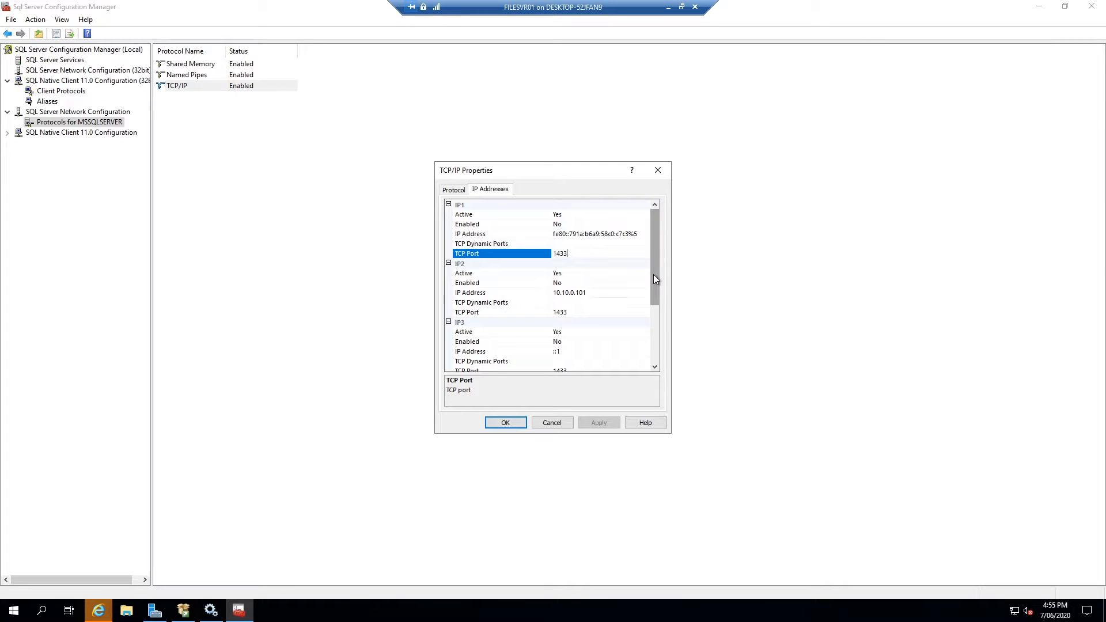
click(571, 292)
click(577, 303)
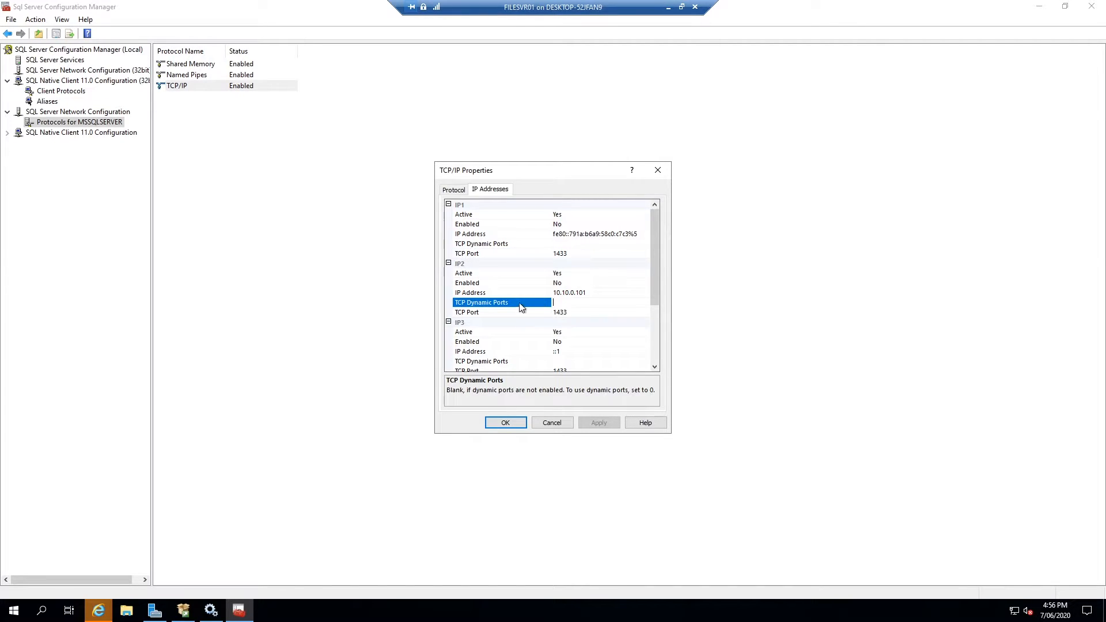
click(566, 244)
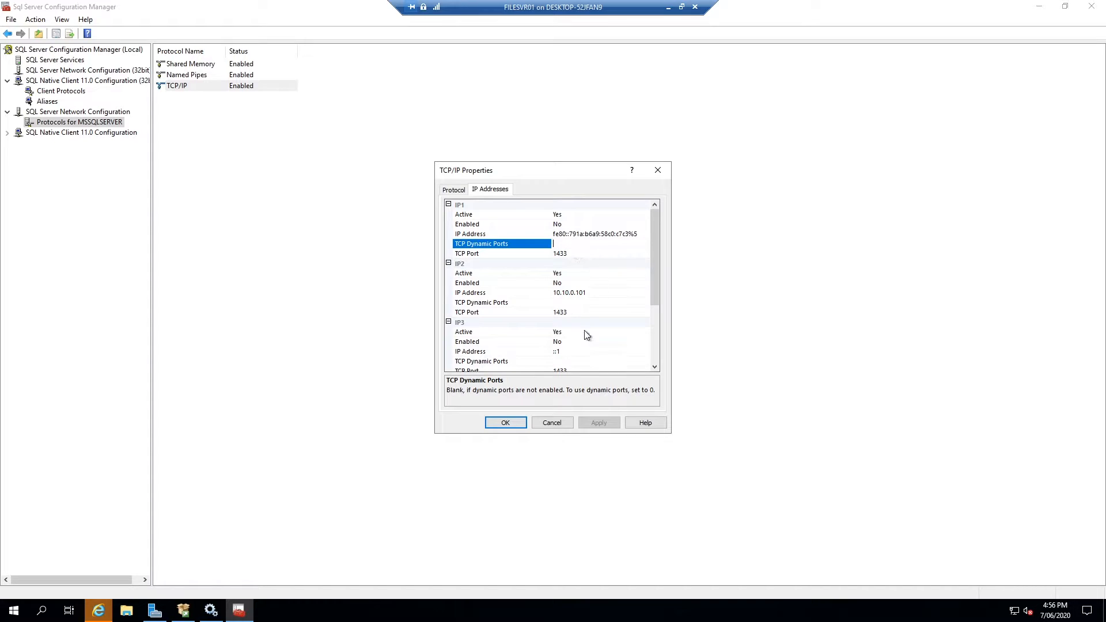
scroll(578, 321, down, 3)
scroll(575, 315, up, 2)
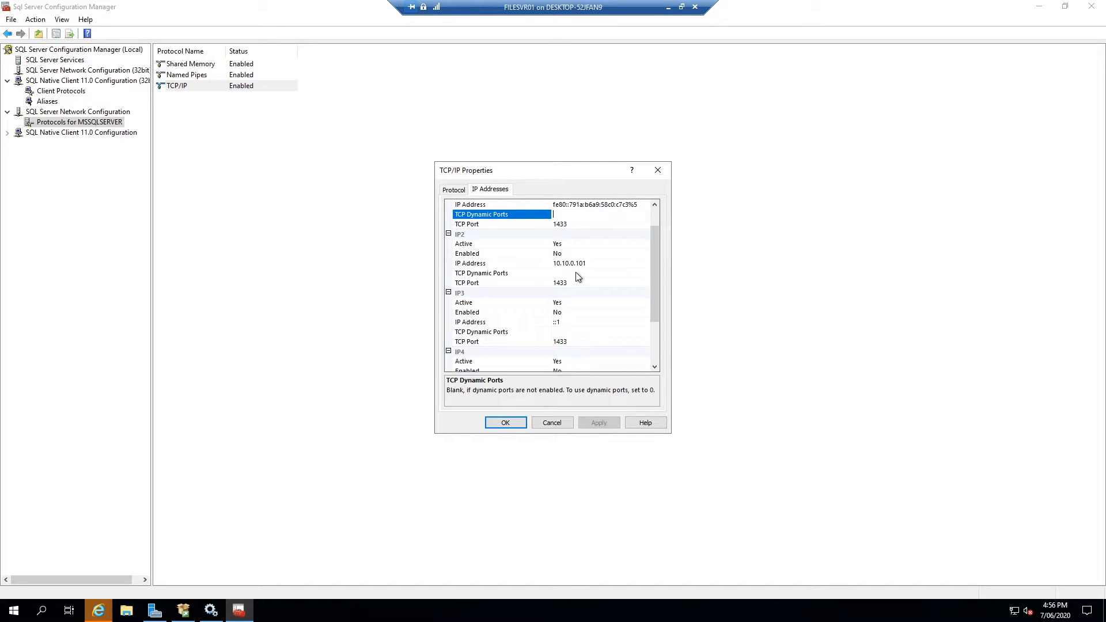
click(558, 225)
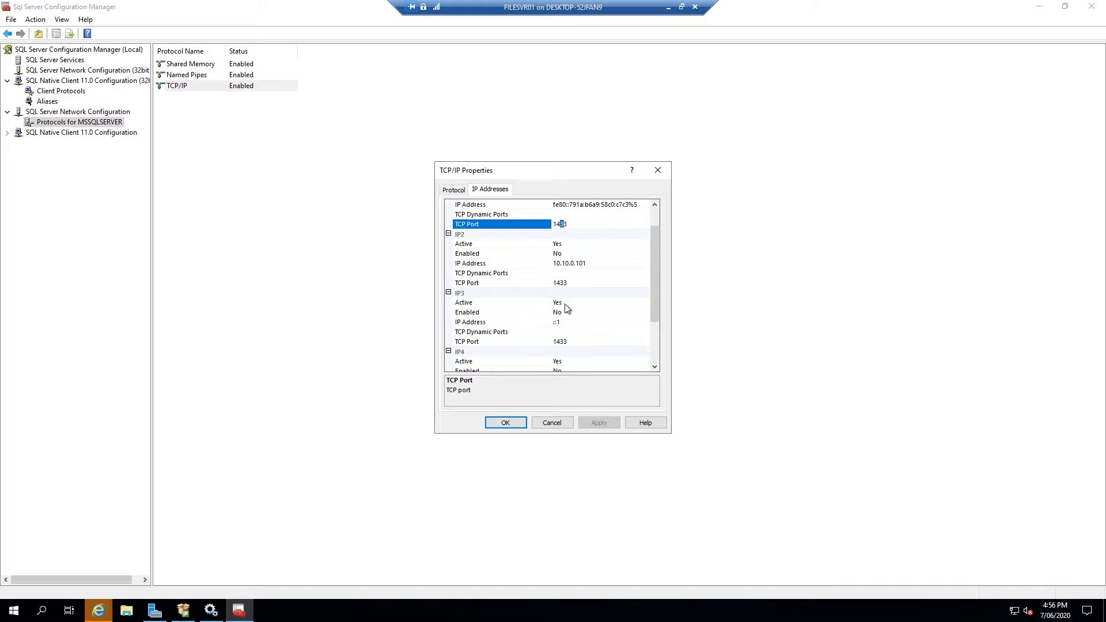
scroll(564, 287, down, 3)
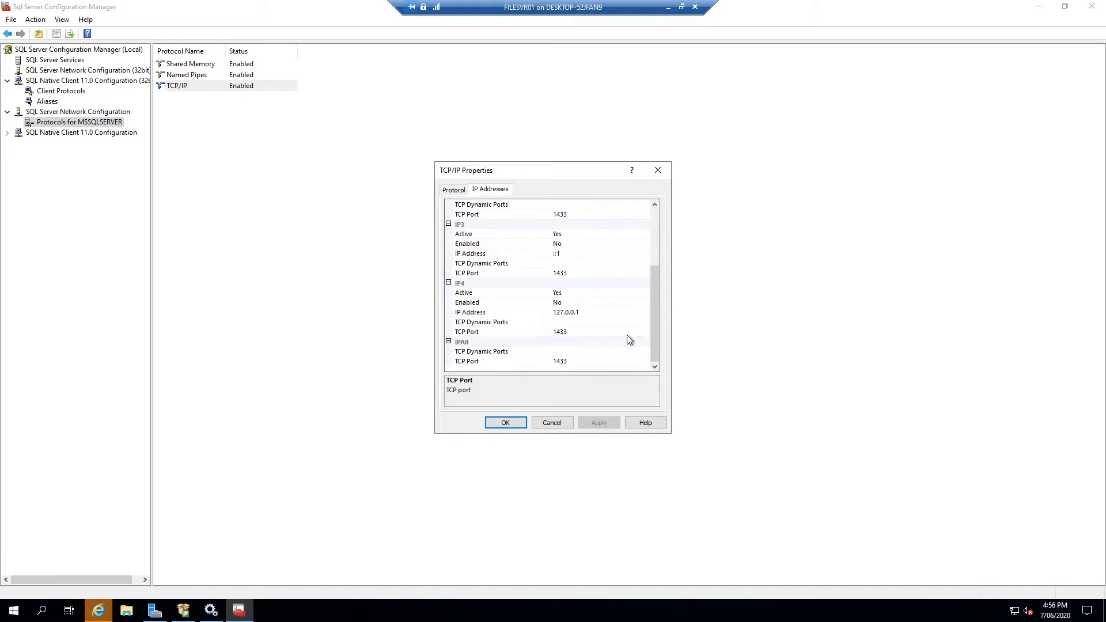
click(511, 424)
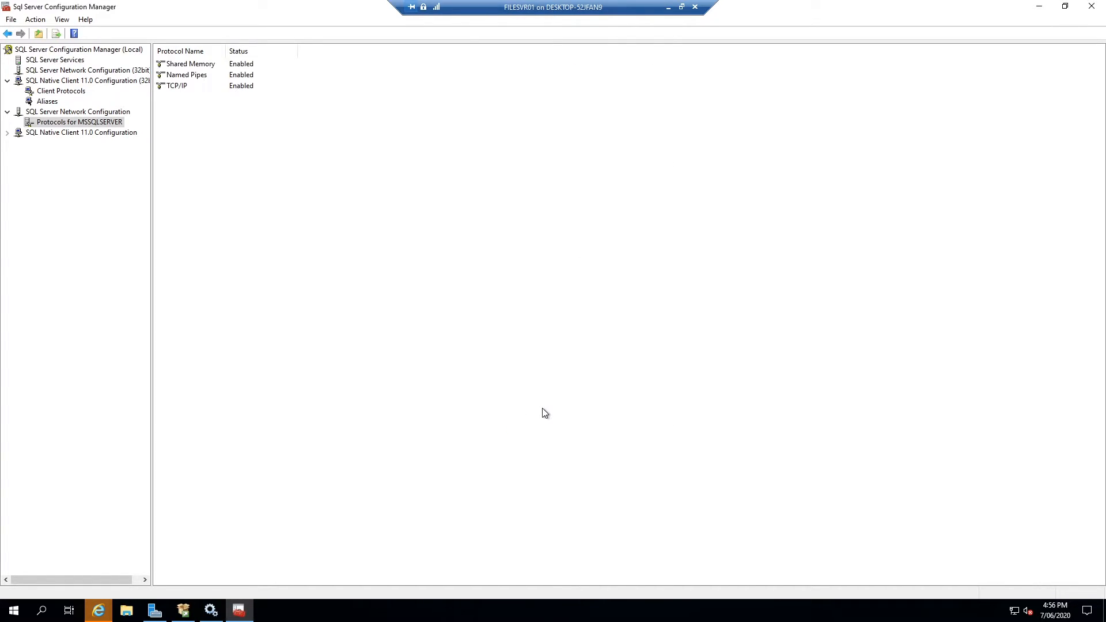
Return to the maximized firewall configuration article and scroll down to the netsh examples
click(98, 611)
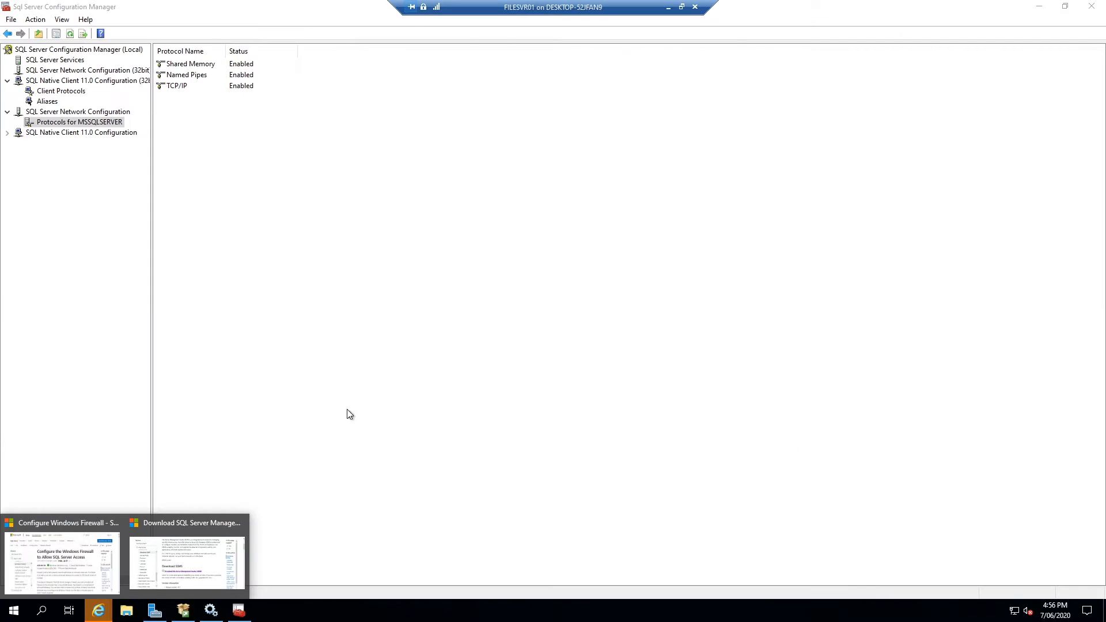
click(34, 552)
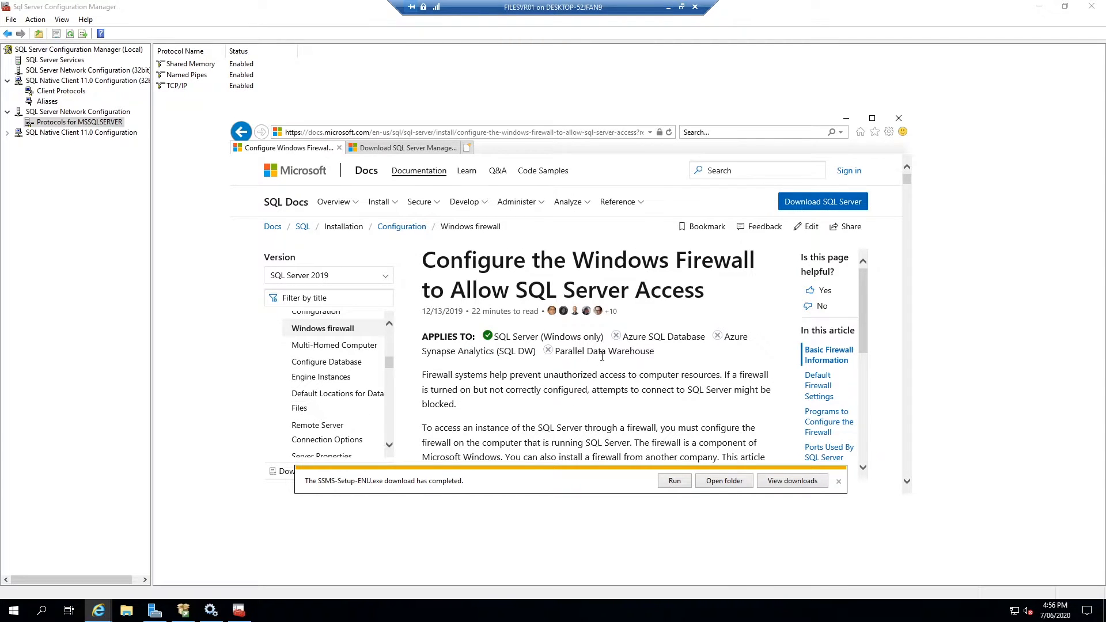
click(872, 118)
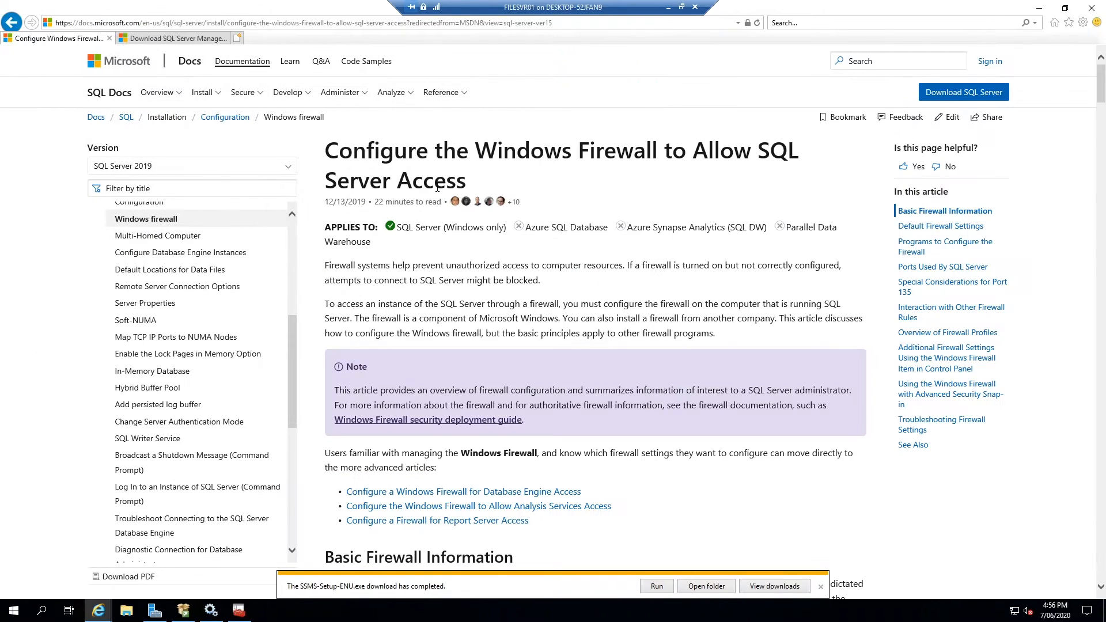
triple_click(355, 147)
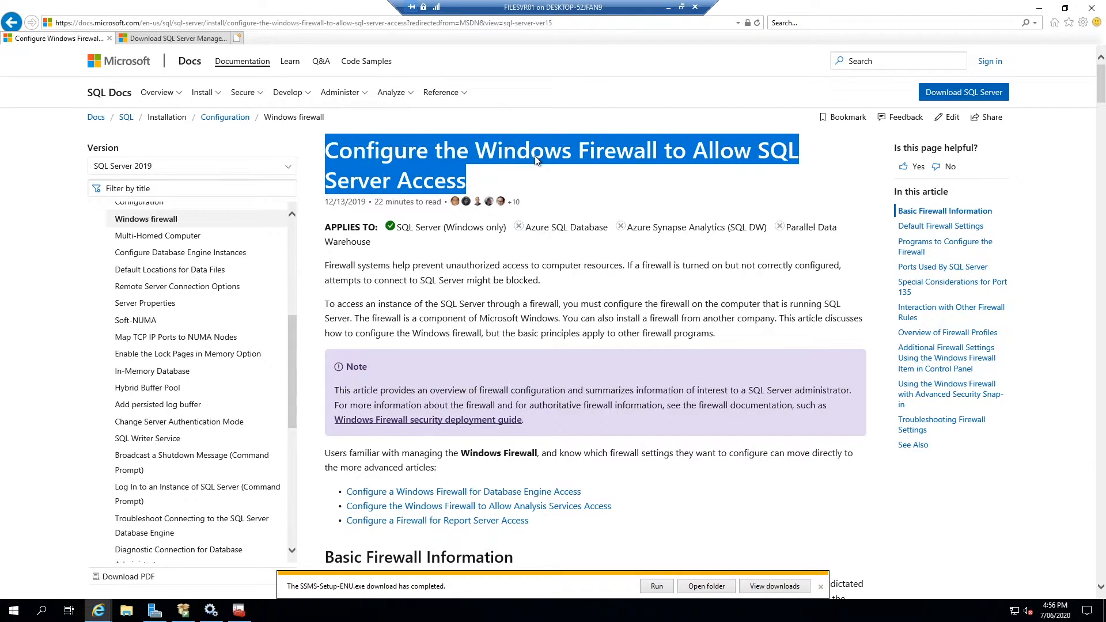
scroll(567, 287, down, 3)
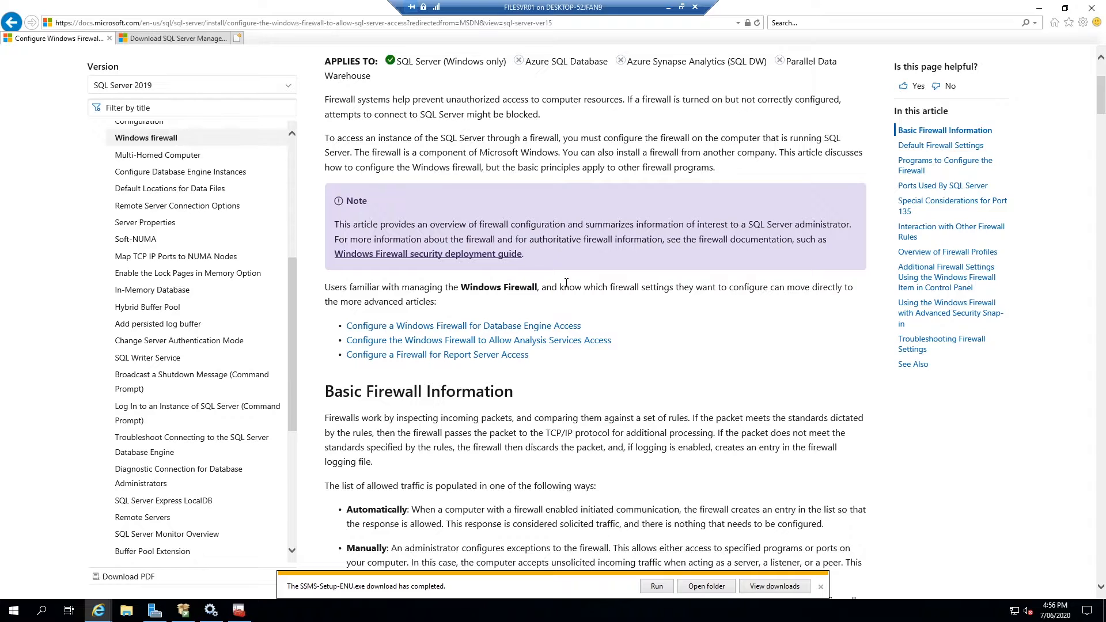
scroll(567, 284, down, 2)
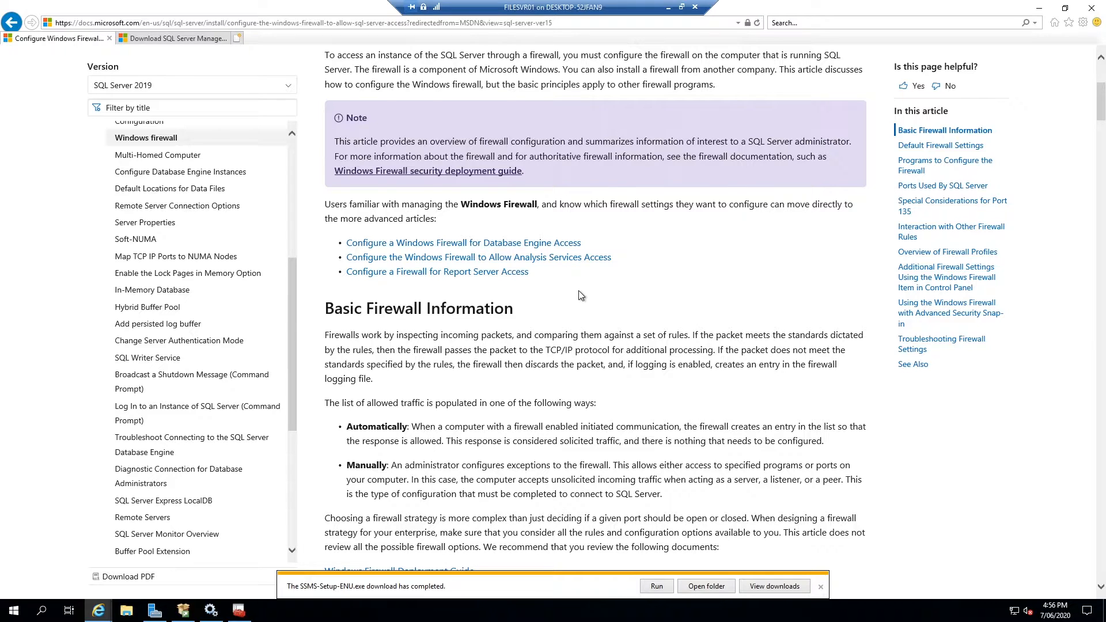
scroll(631, 345, down, 4)
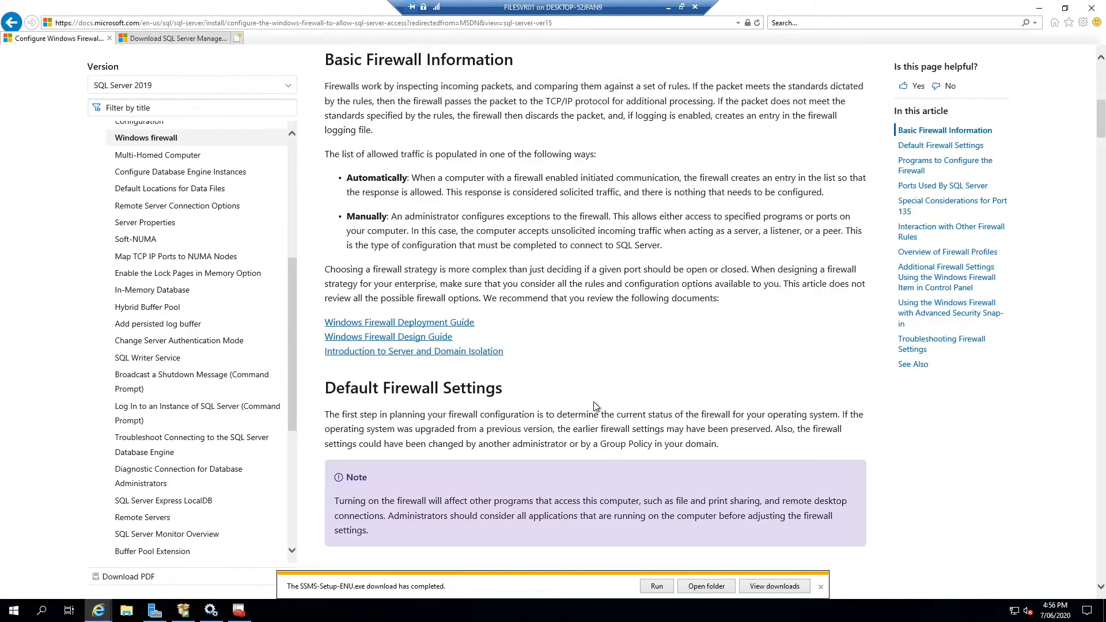
scroll(576, 378, down, 3)
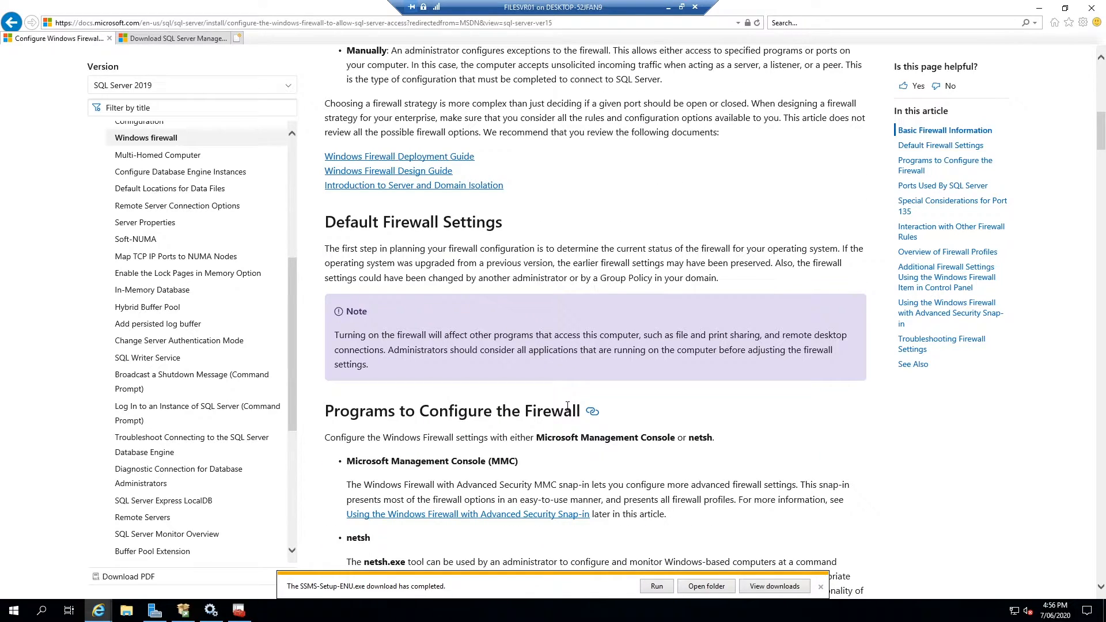
scroll(568, 406, down, 3)
scroll(569, 414, down, 2)
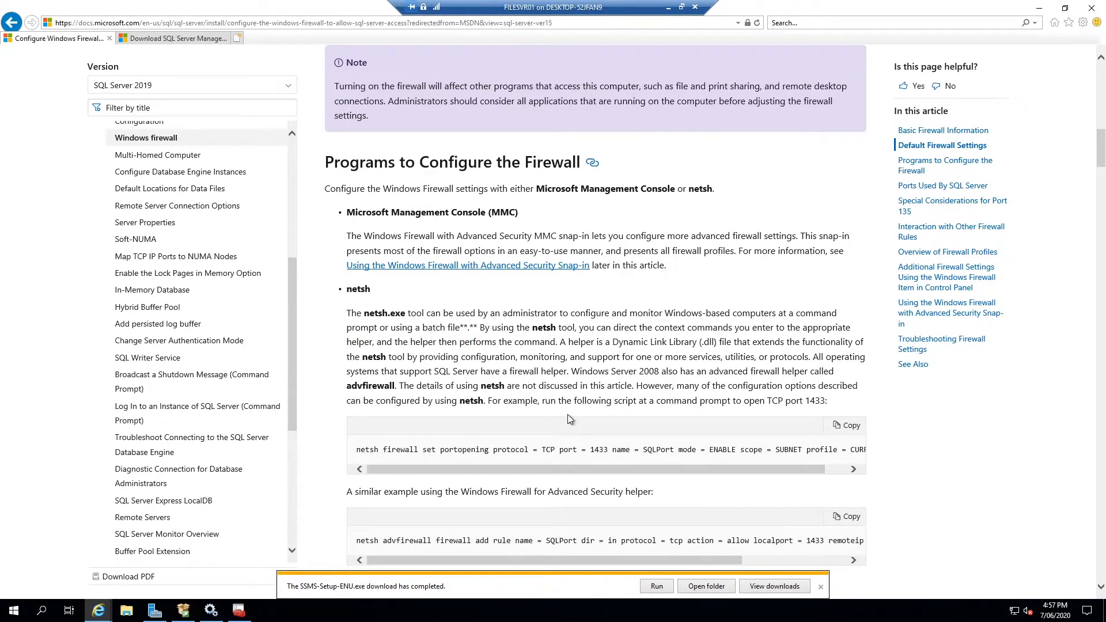
Copy the netsh portopening command for TCP port 1433, allowing the page clipboard access
drag(362, 453, 778, 450)
click(818, 450)
triple_click(819, 450)
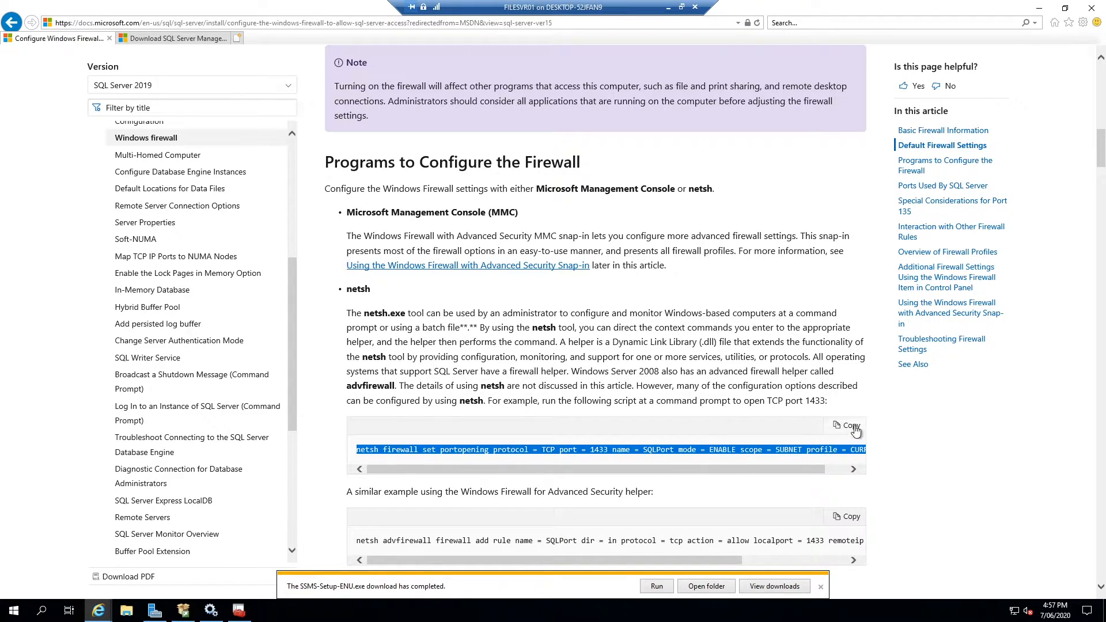
click(847, 426)
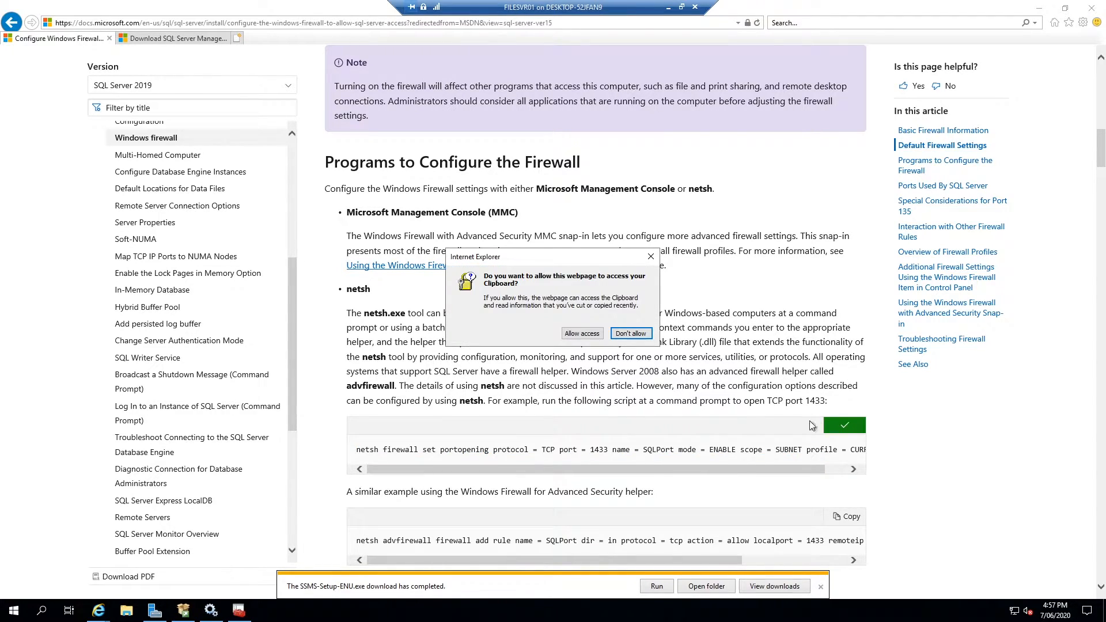
click(584, 334)
drag(807, 472, 839, 472)
drag(606, 470, 582, 470)
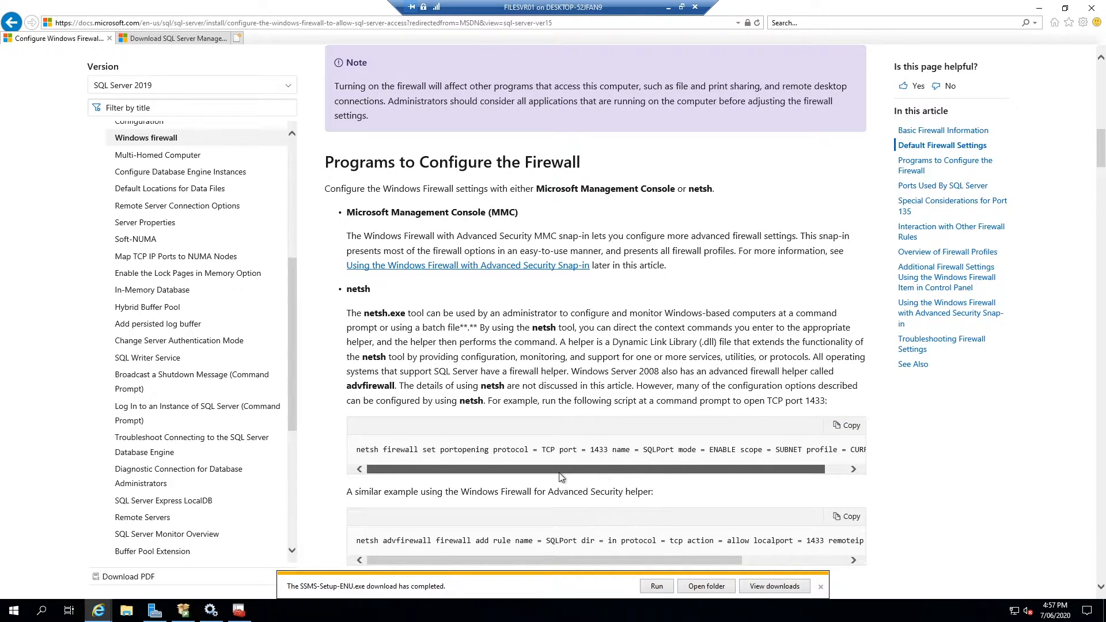
Launch an administrator Command Prompt from the Run dialog
click(14, 612)
right_click(14, 612)
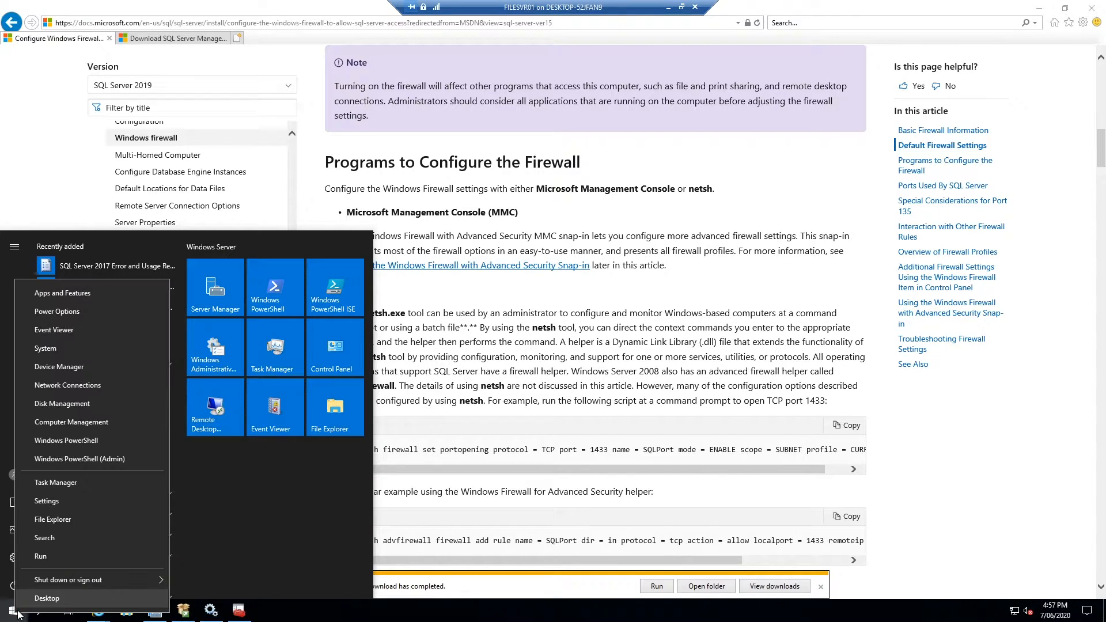
key(Escape)
right_click(5, 615)
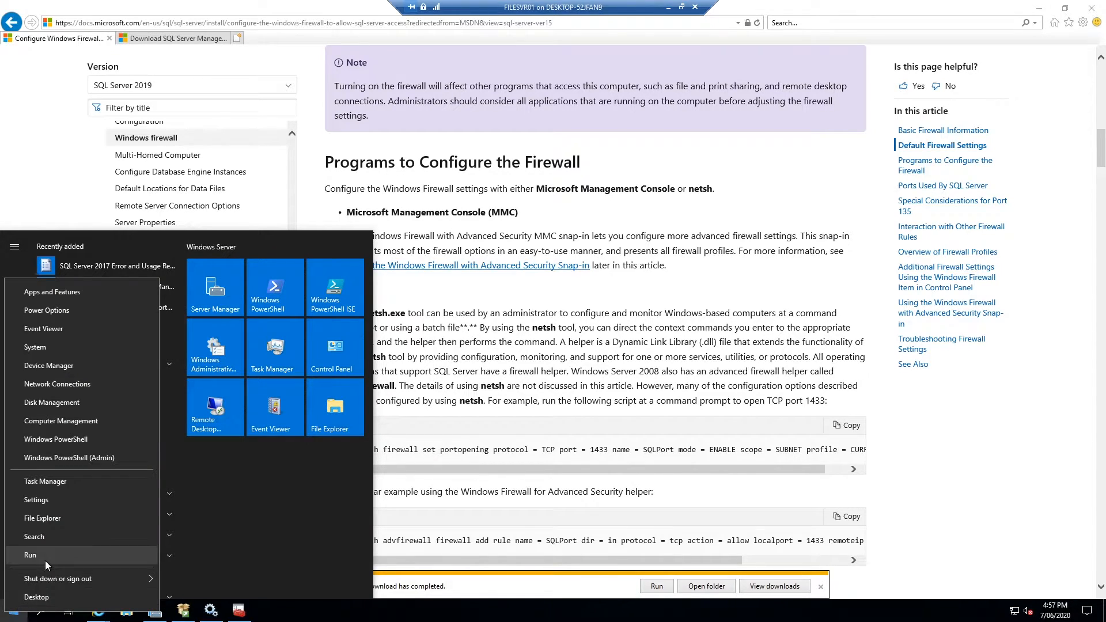
click(45, 561)
text(cmed)
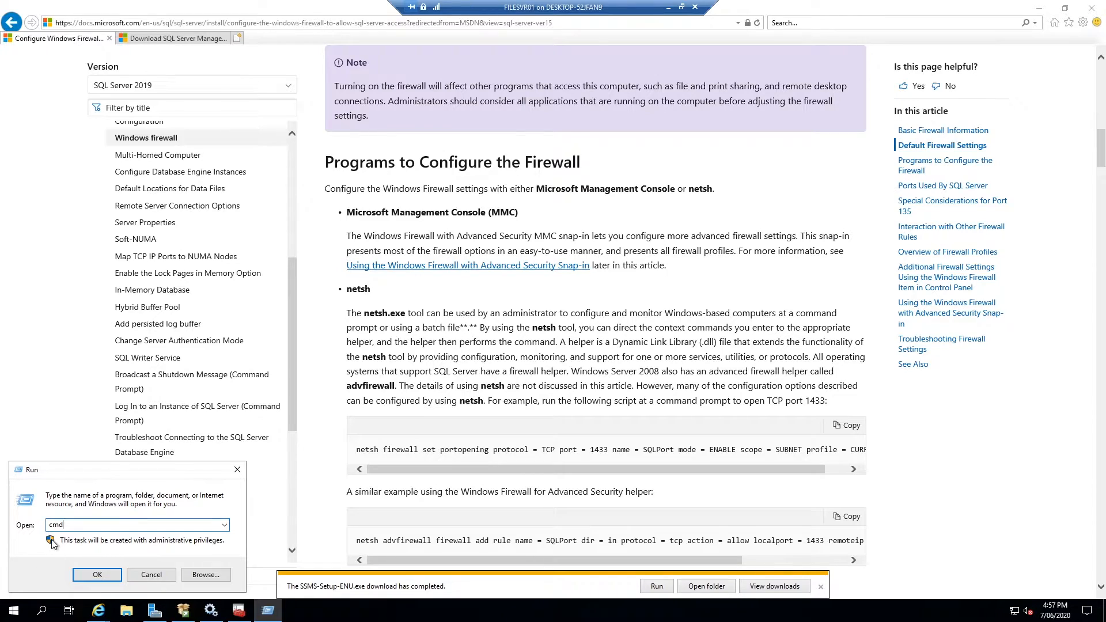
click(97, 577)
Paste and run the netsh portopening command for TCP 1433, noting the success message
click(326, 225)
key(Escape)
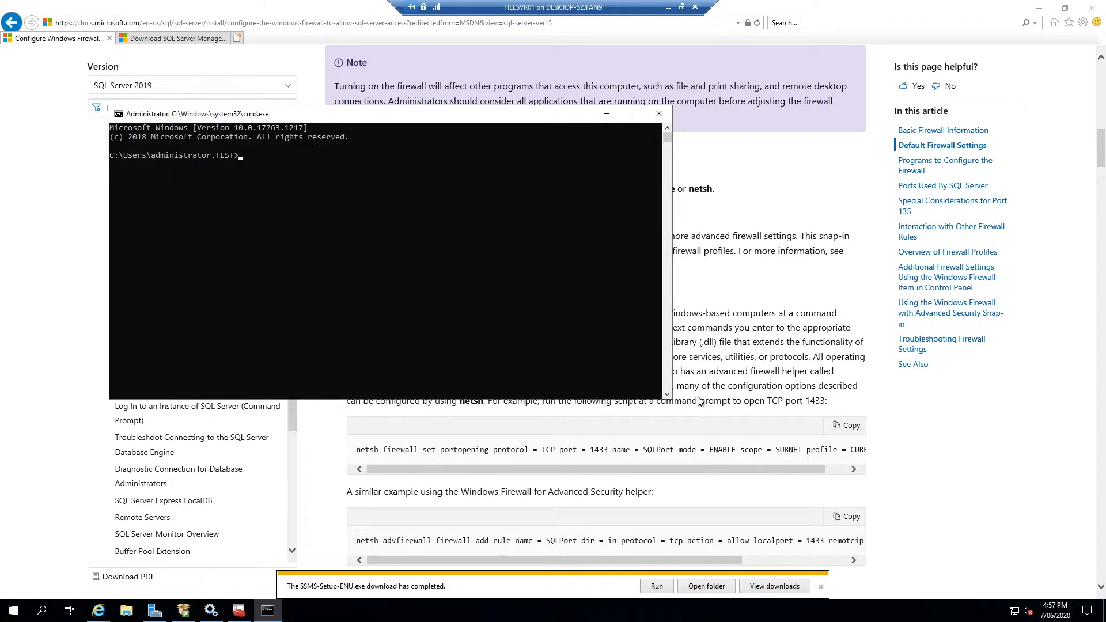
right_click(313, 278)
key(Return)
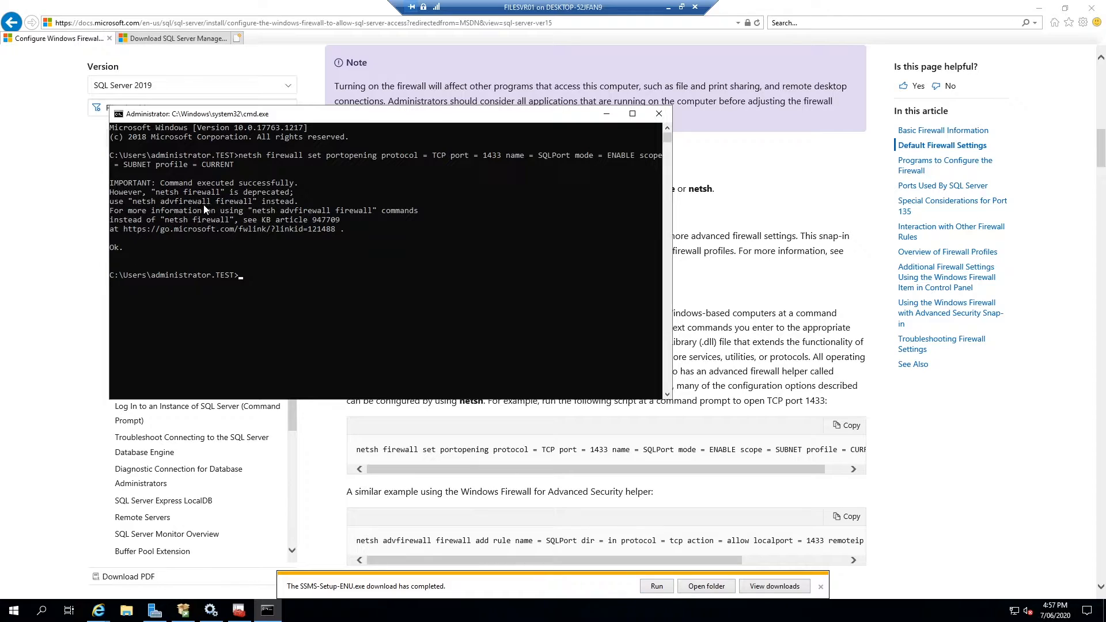
drag(156, 183, 295, 183)
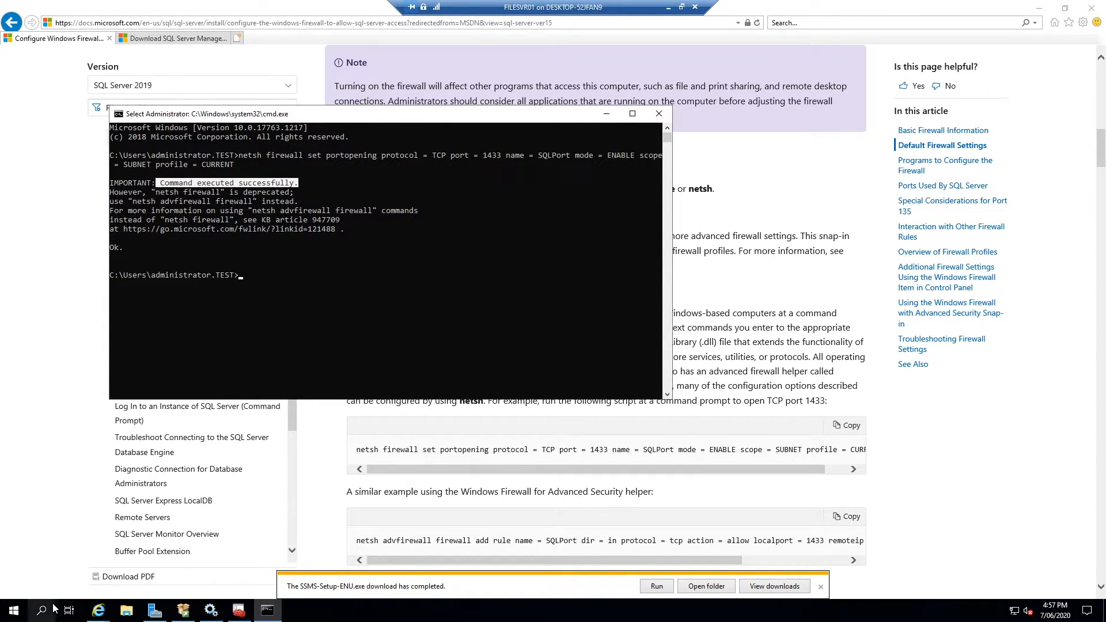
Find 'firewall' in Start search and open Windows Defender Firewall with Advanced Security
click(9, 609)
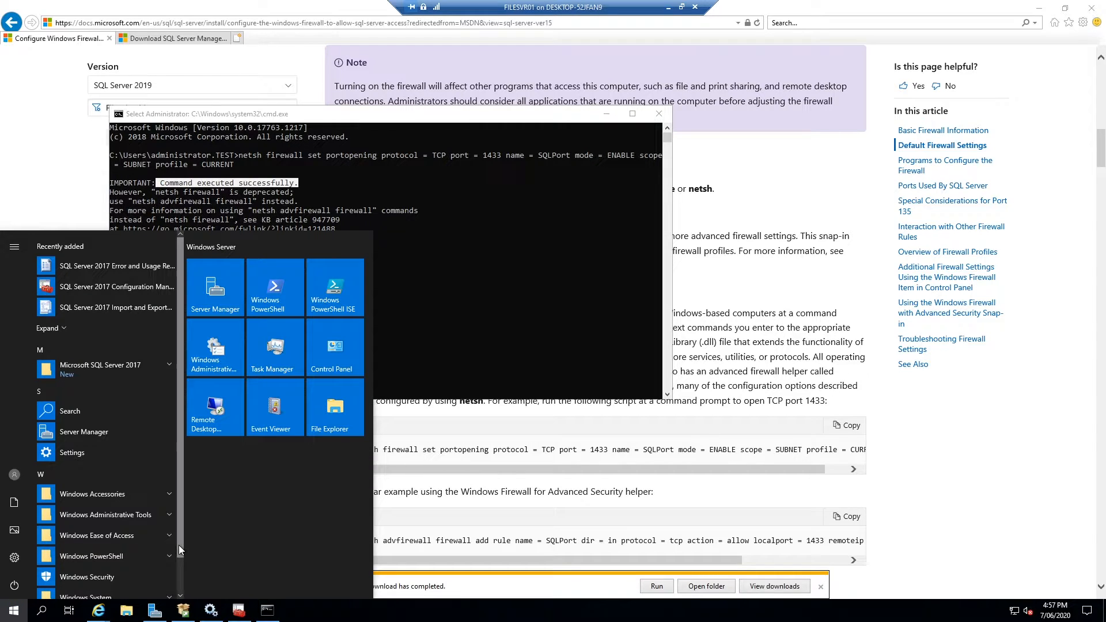
text(fire)
key(Down)
key(Up)
key(Return)
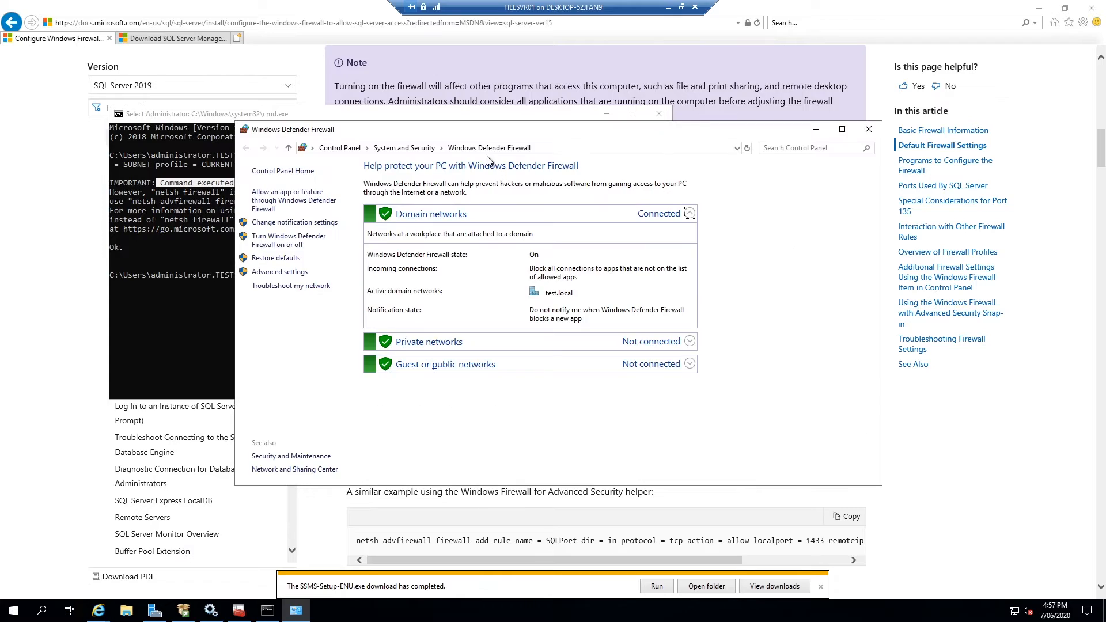
click(882, 129)
key(super)
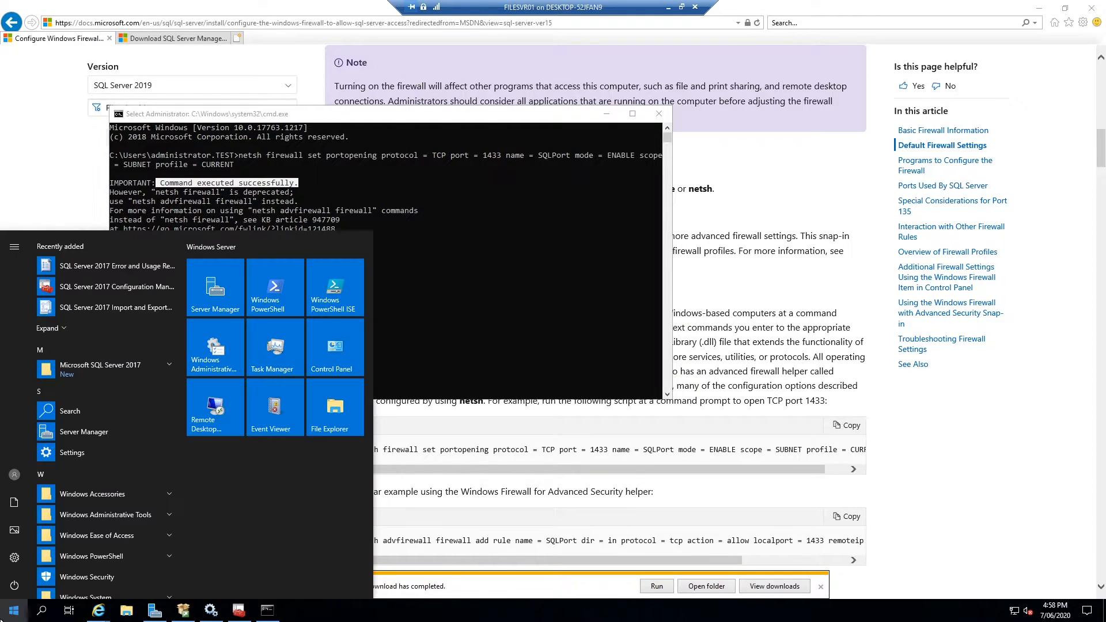
text(firewall)
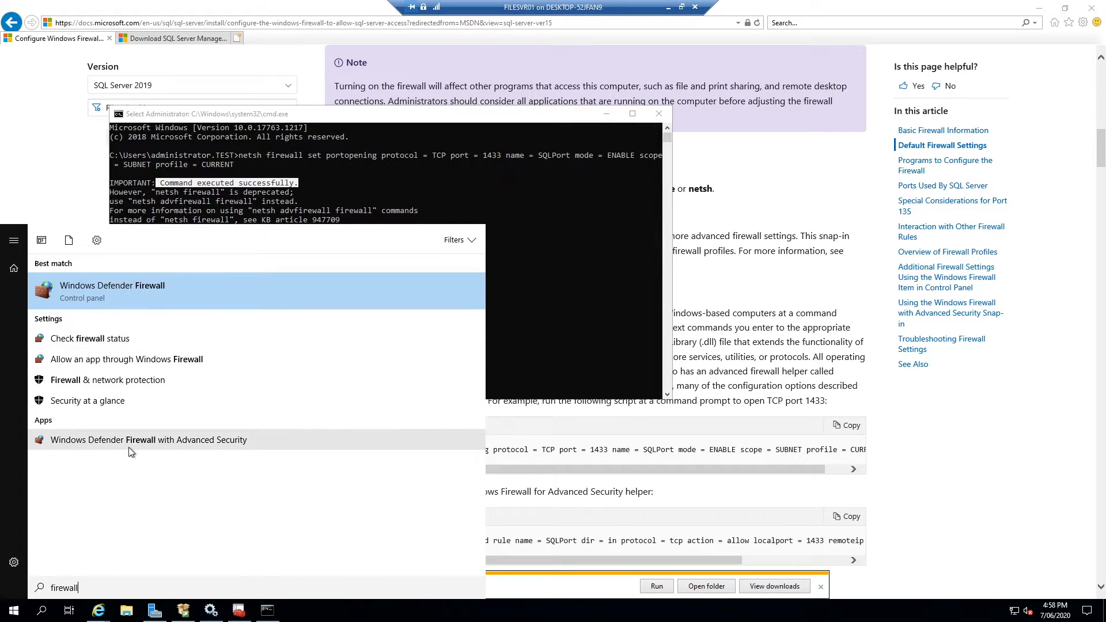
click(144, 439)
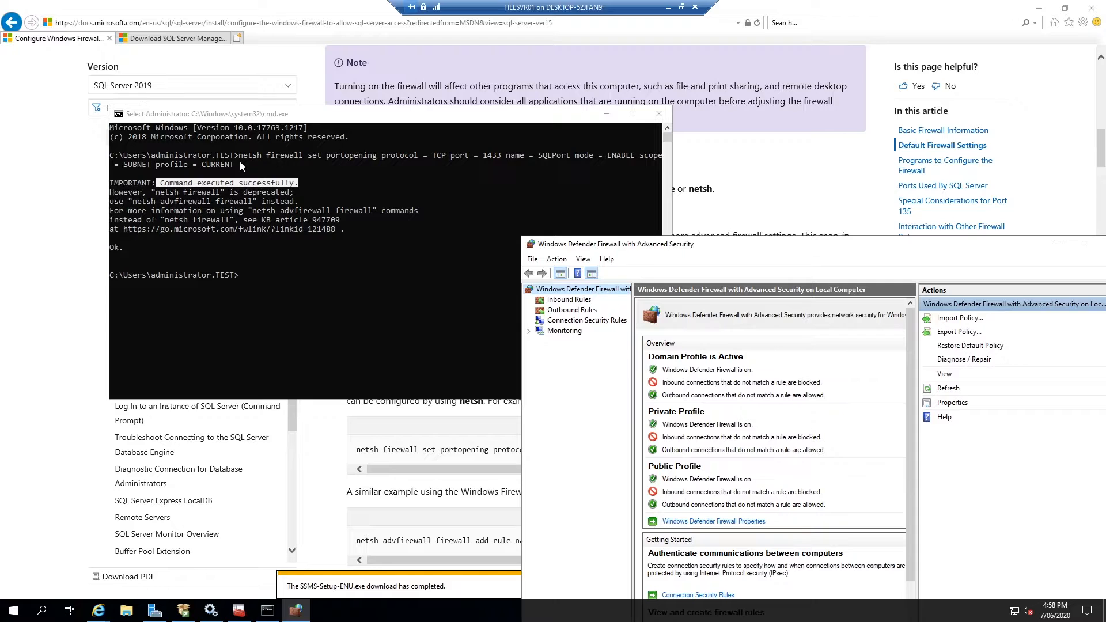
Display and browse the Inbound Rules list, repositioning the console window
drag(806, 245, 558, 129)
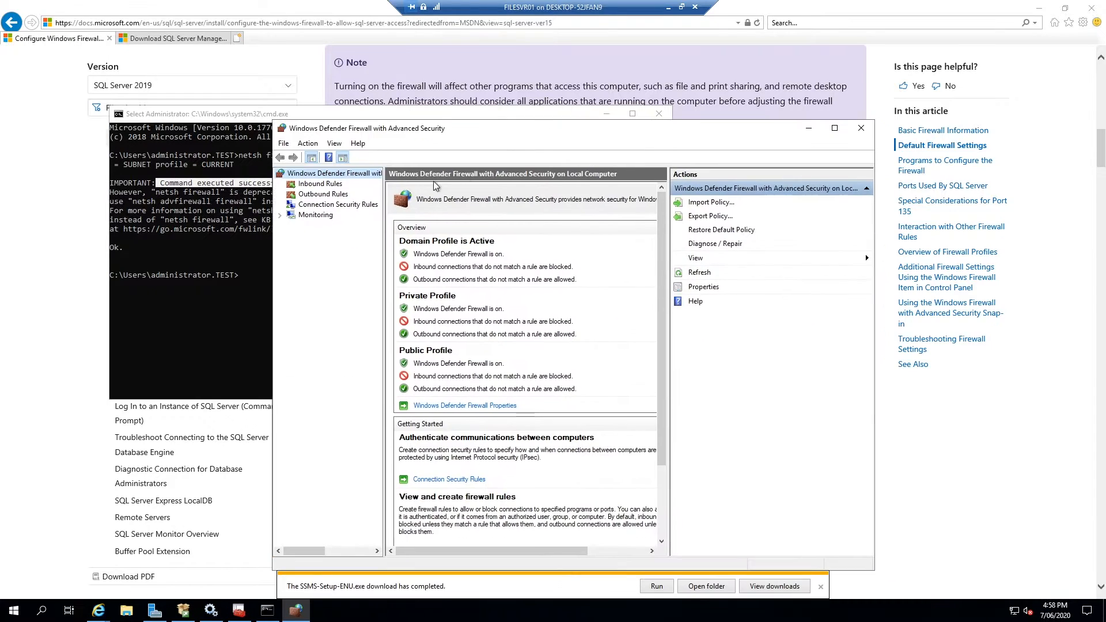
click(316, 184)
click(455, 312)
key(s)
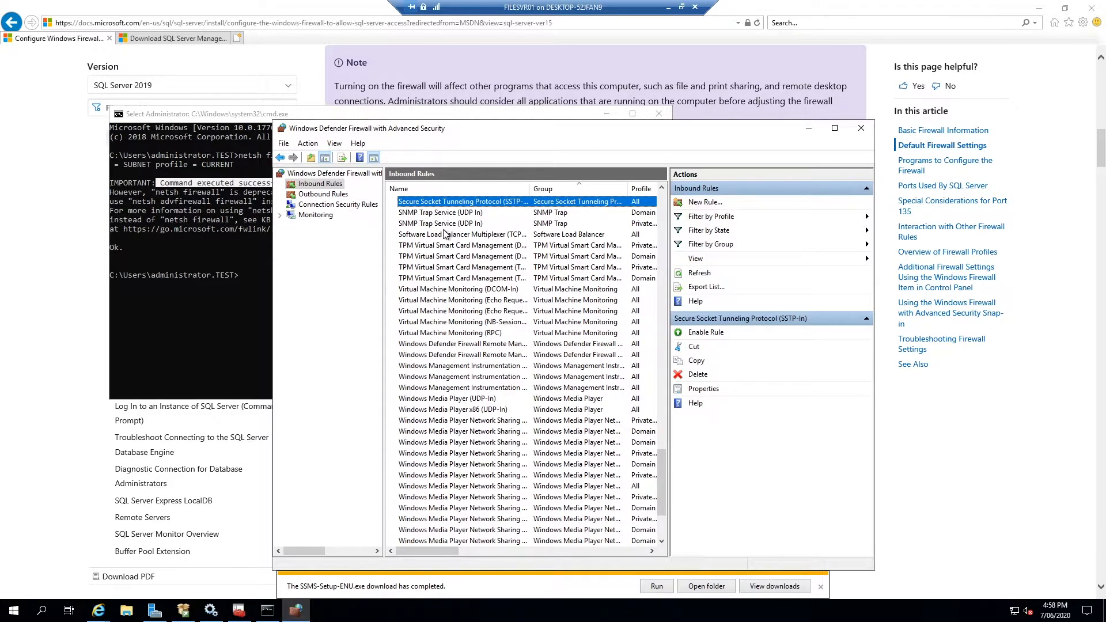
scroll(444, 233, up, 1)
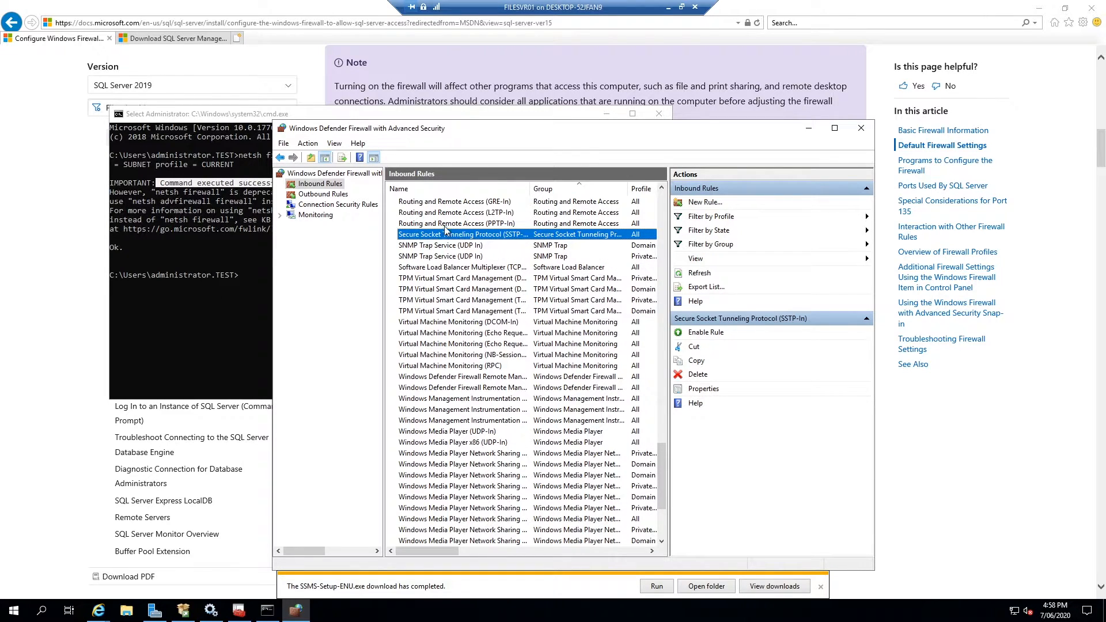
drag(388, 129, 661, 226)
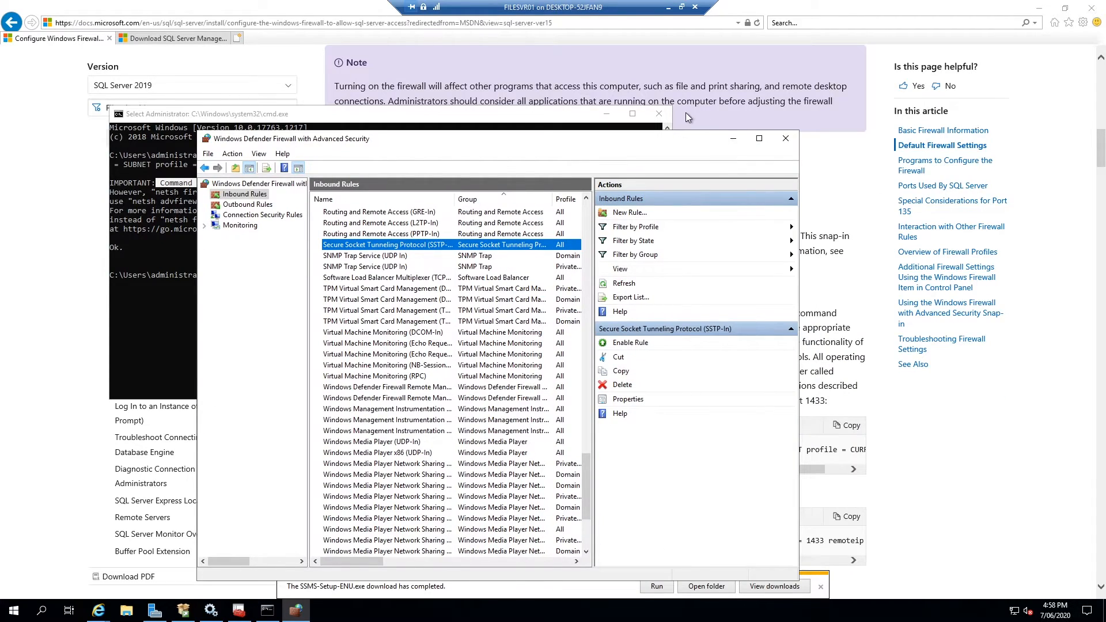
Copy the docs' netsh advfirewall add rule command for SQLPort and run it in Command Prompt
click(683, 113)
click(845, 517)
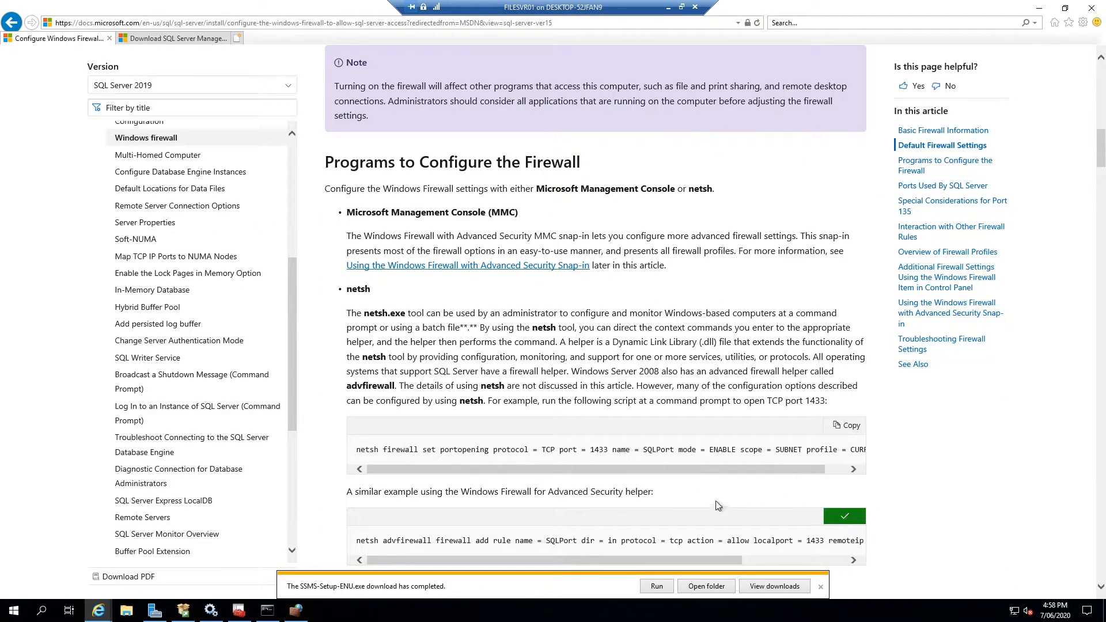
click(295, 611)
click(267, 610)
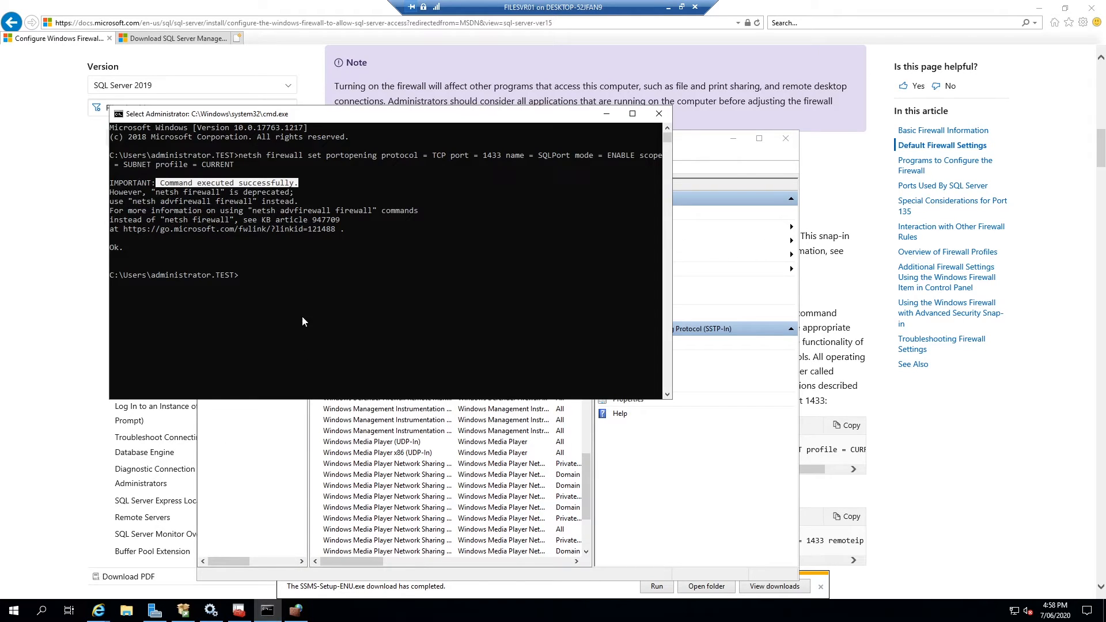
click(305, 284)
right_click(304, 284)
key(Return)
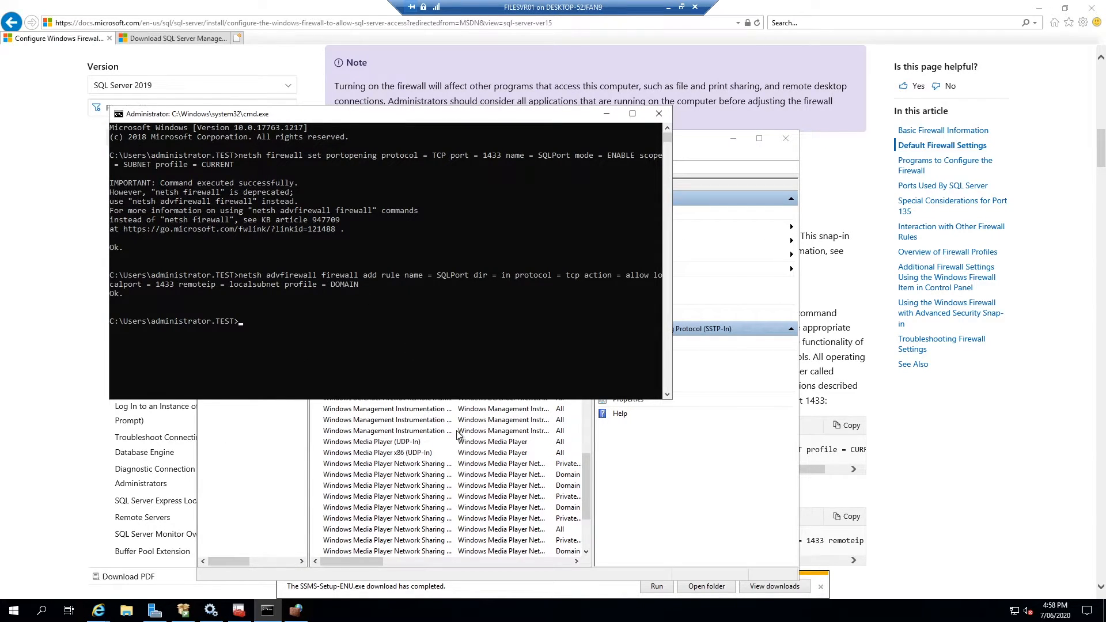
click(450, 442)
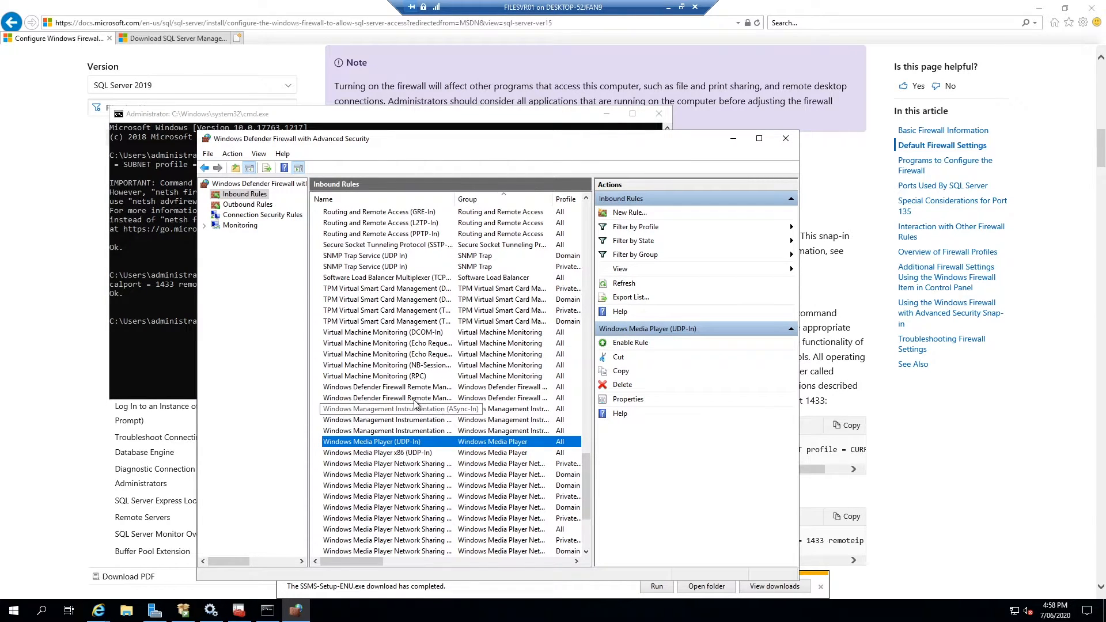
Refresh the inbound rules and locate the two duplicate SQLPort rules
click(208, 154)
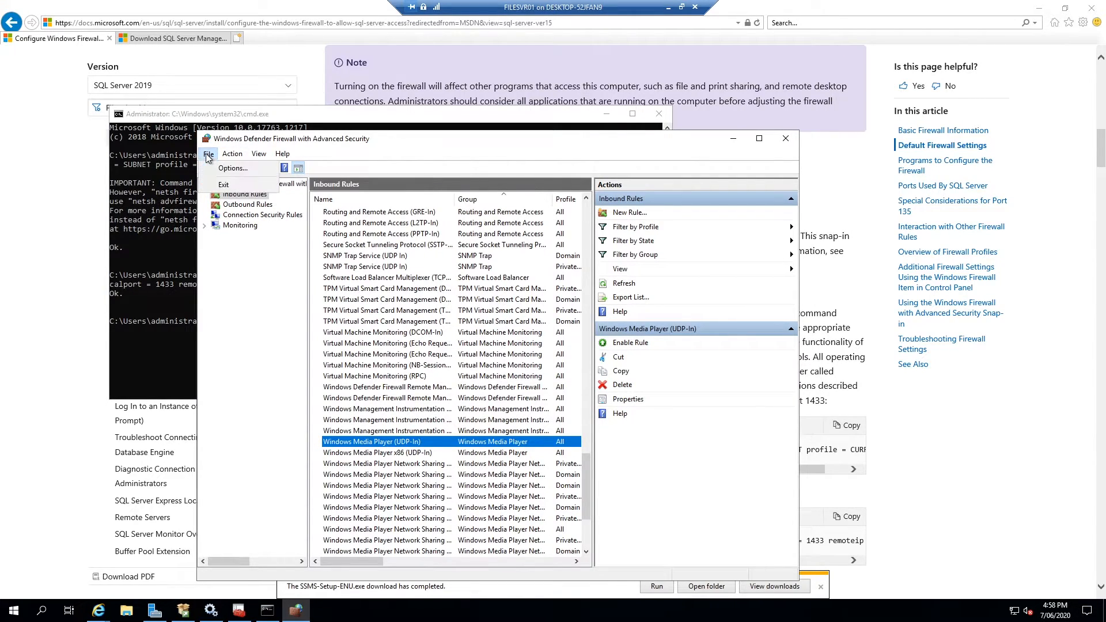
click(232, 206)
click(254, 195)
click(396, 297)
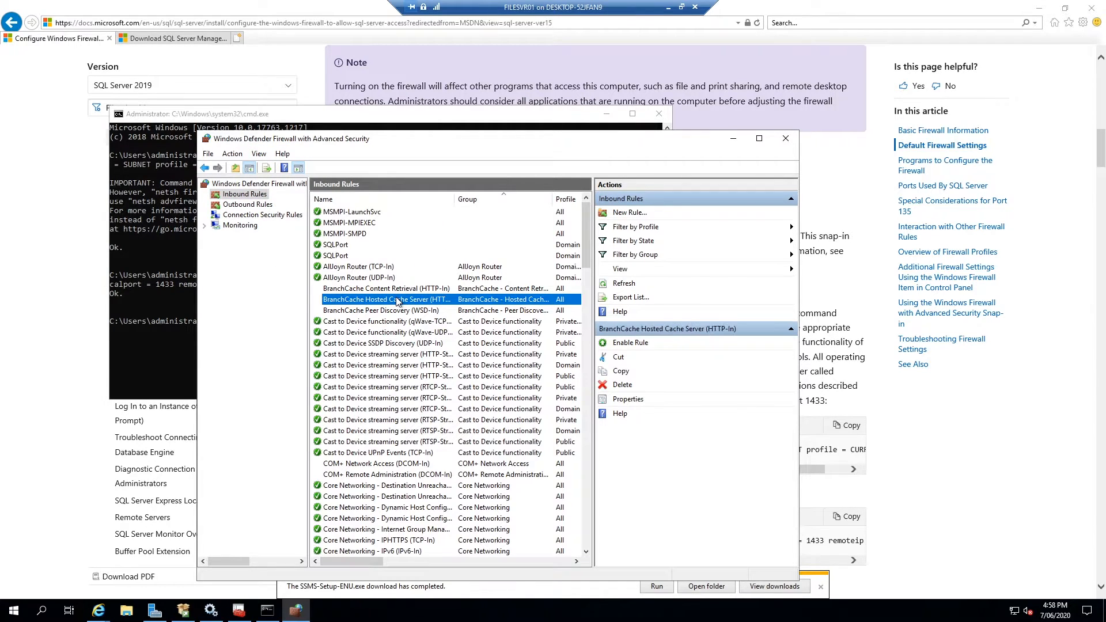
click(328, 244)
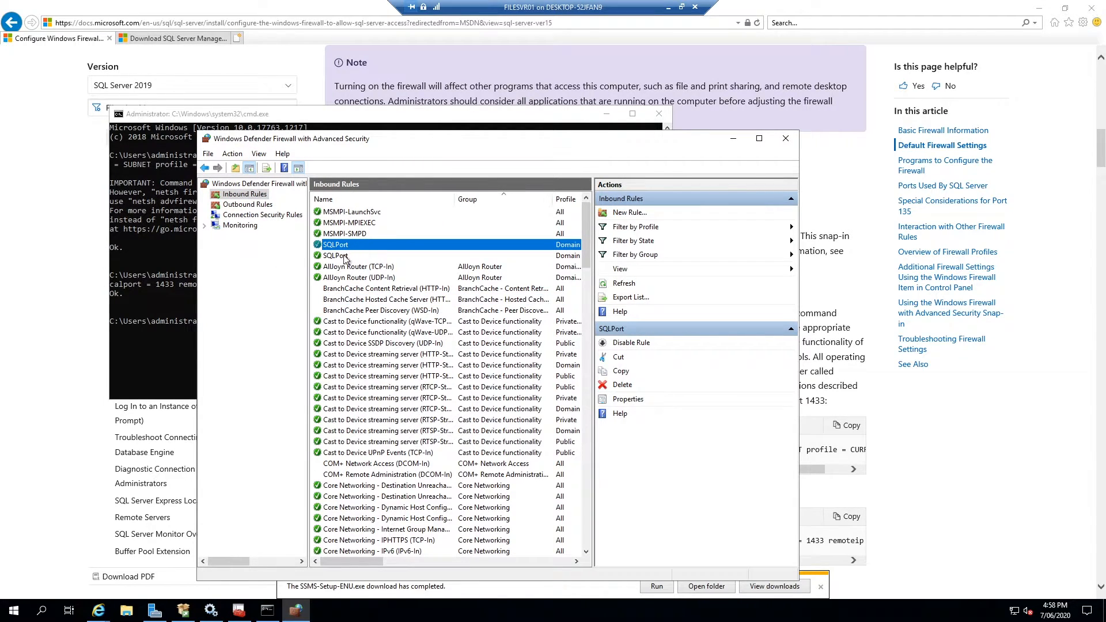
click(351, 256)
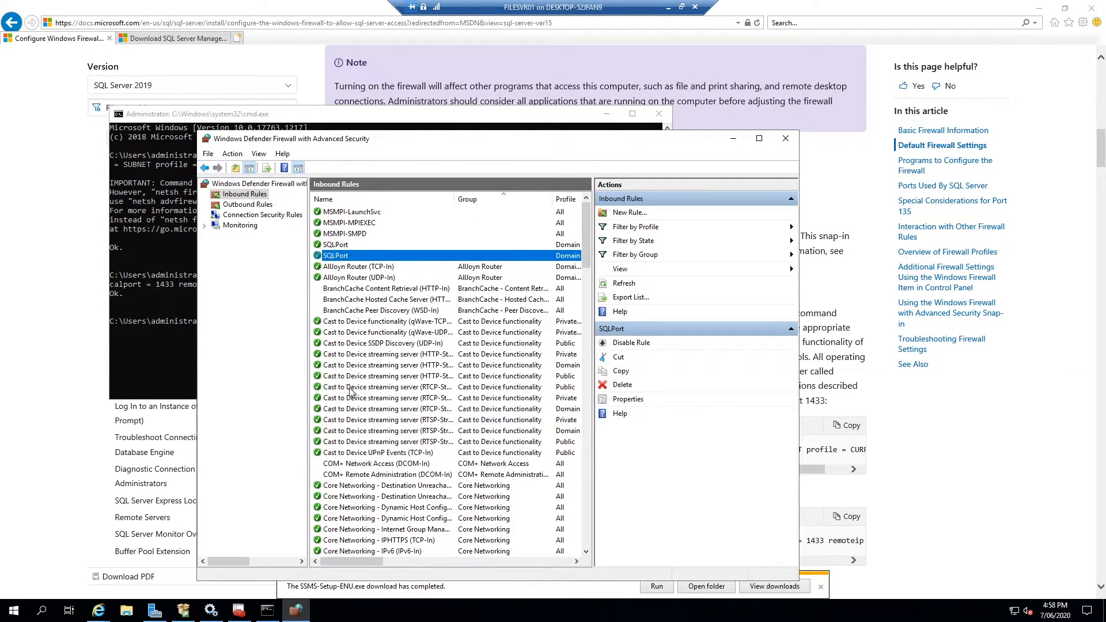
click(362, 235)
click(340, 248)
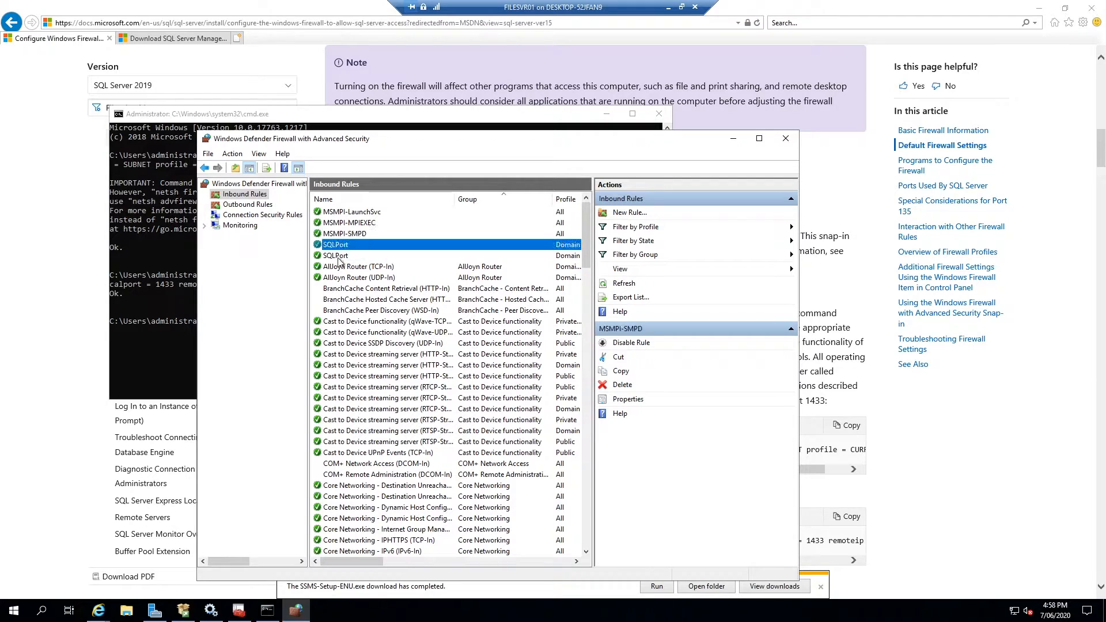
click(338, 257)
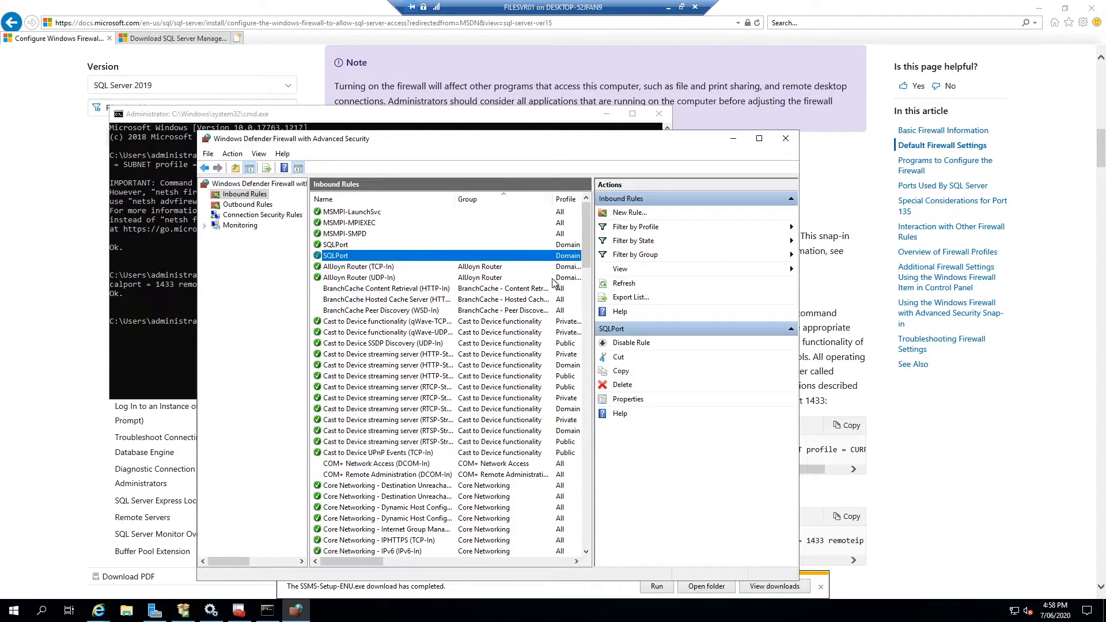
Maximize the console and delete the second SQLPort rule
click(760, 139)
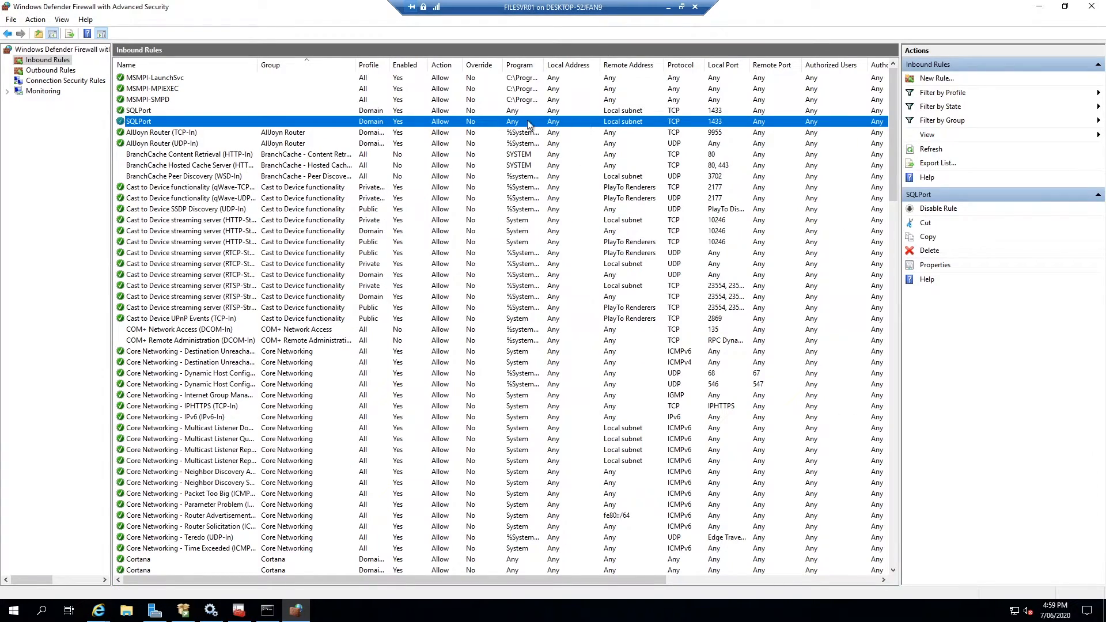
right_click(250, 122)
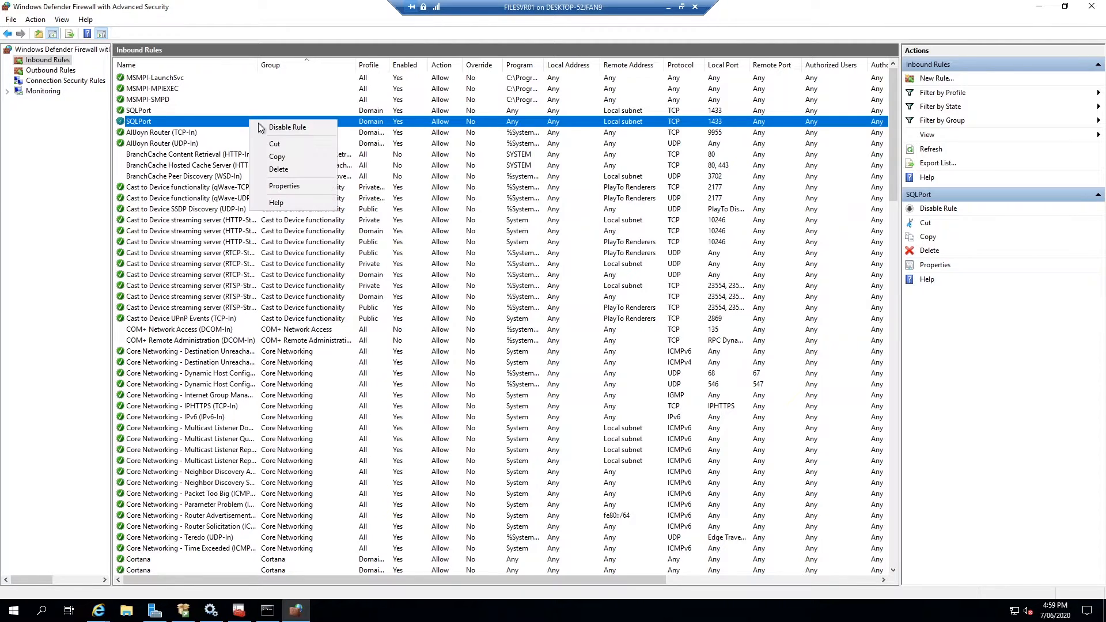
click(282, 168)
click(573, 350)
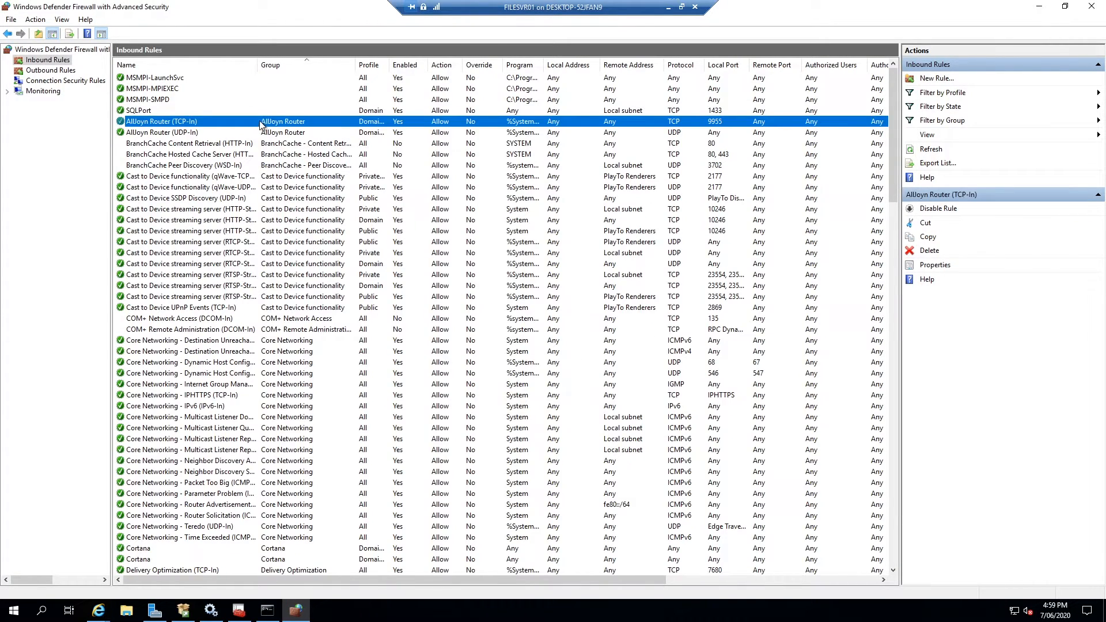
Review the remaining SQLPort rule's Scope and local port 1433 in its Properties
click(263, 112)
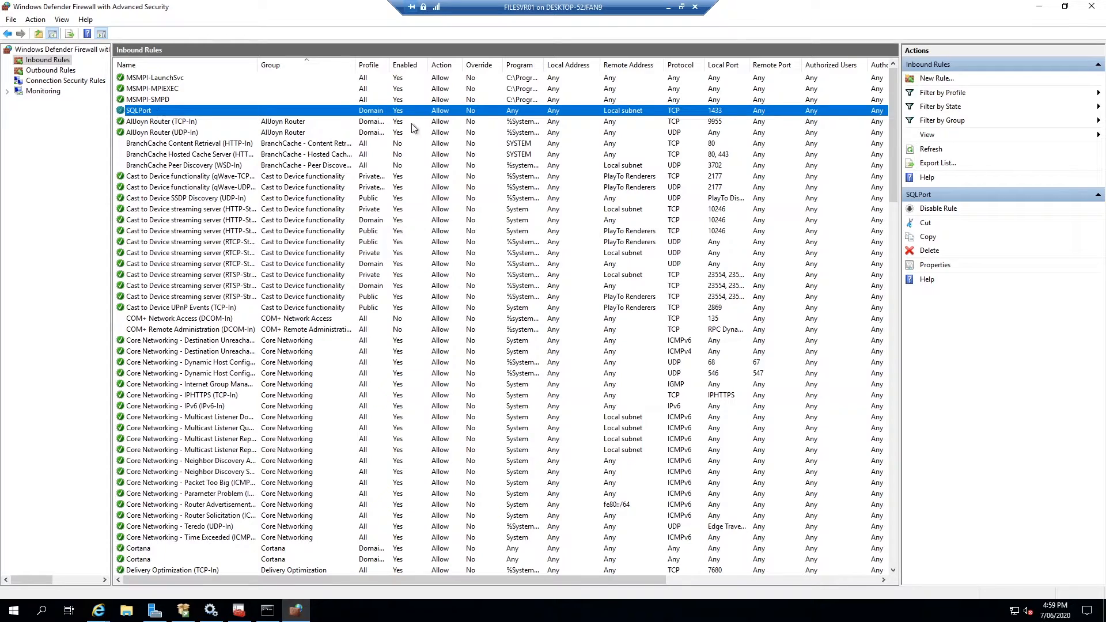
double_click(254, 112)
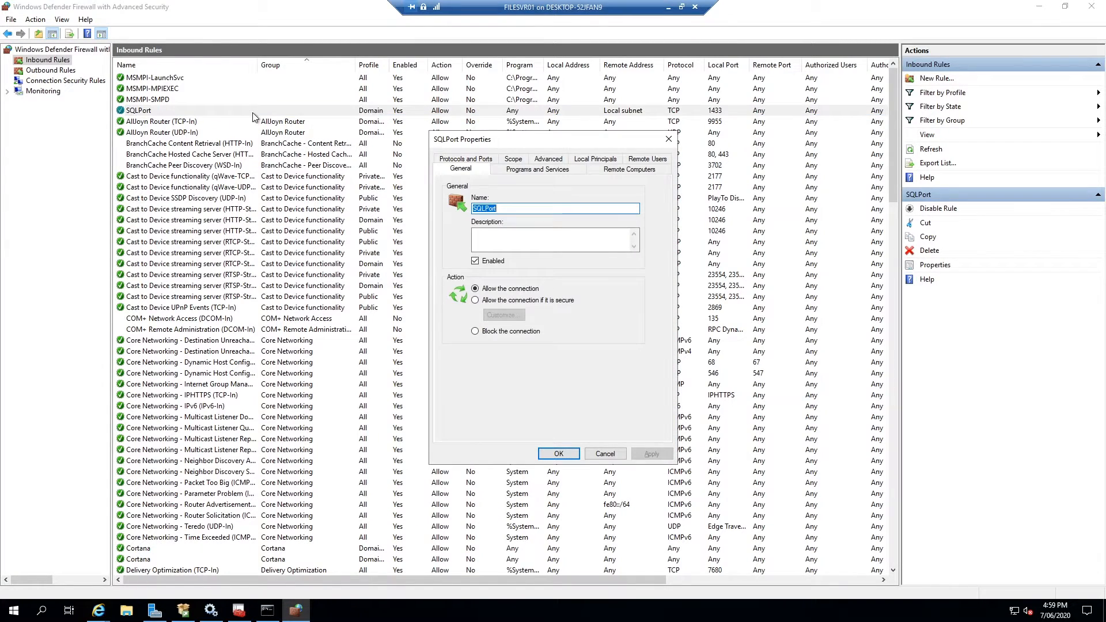
click(514, 159)
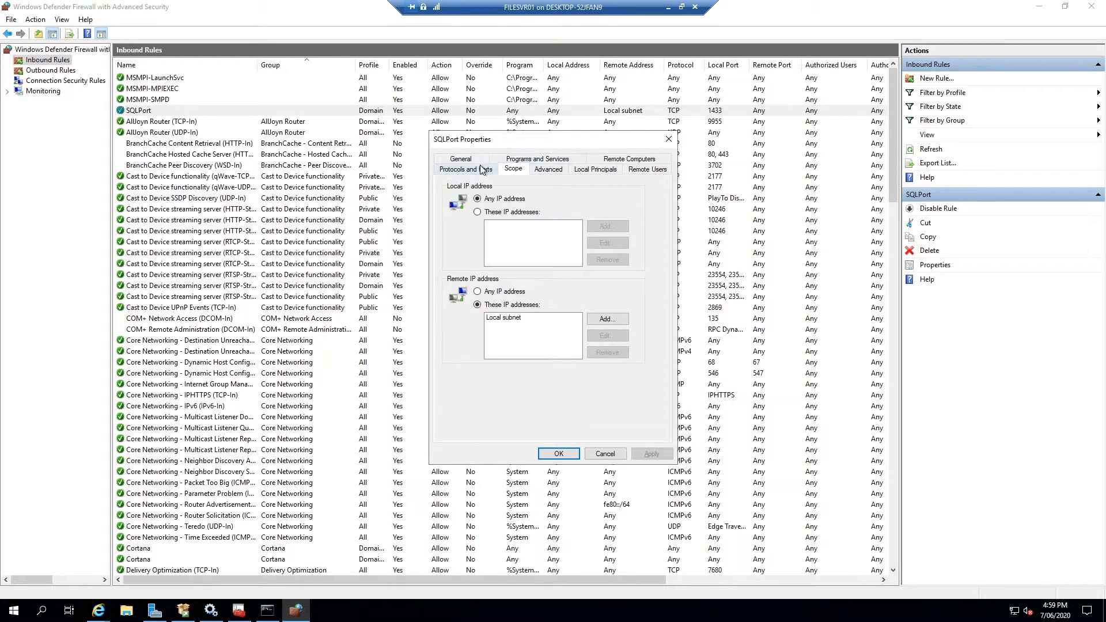
click(548, 170)
click(582, 170)
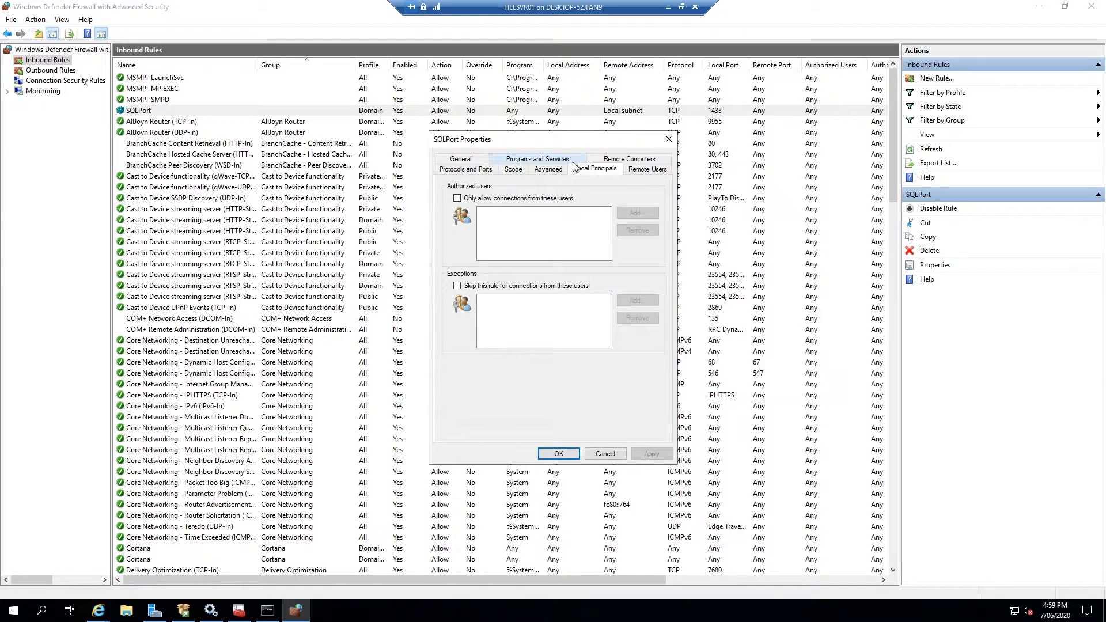
click(471, 171)
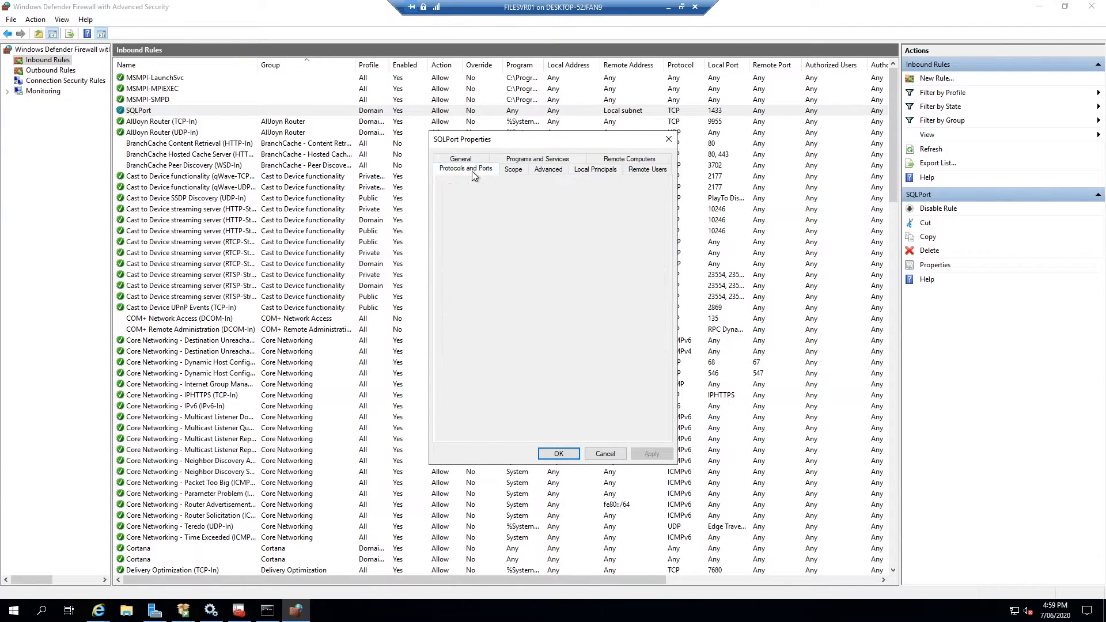
double_click(579, 254)
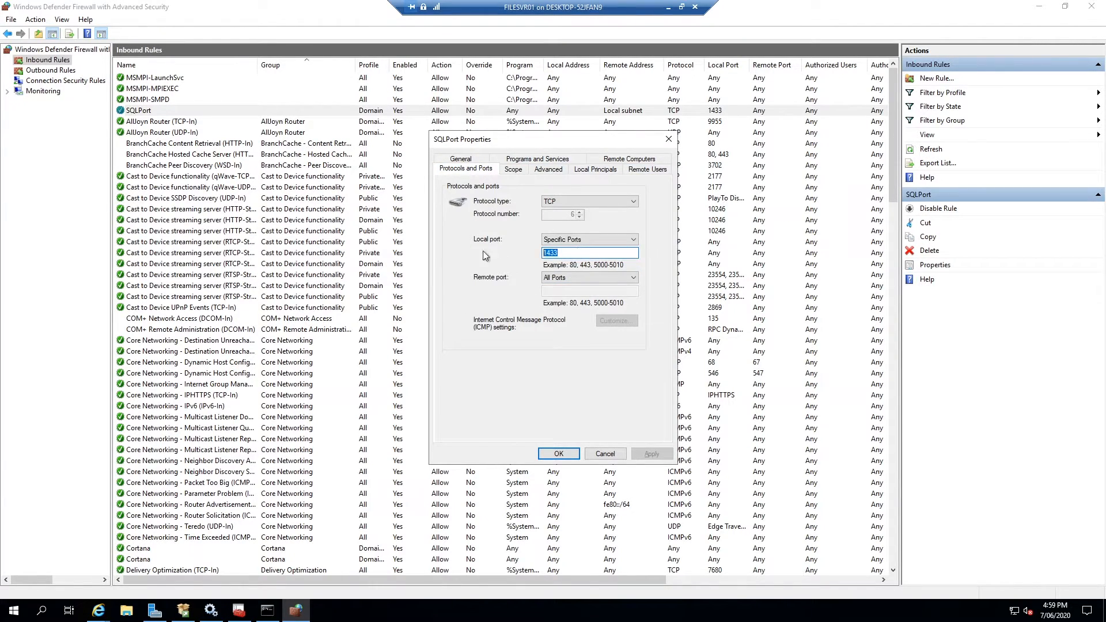
click(515, 170)
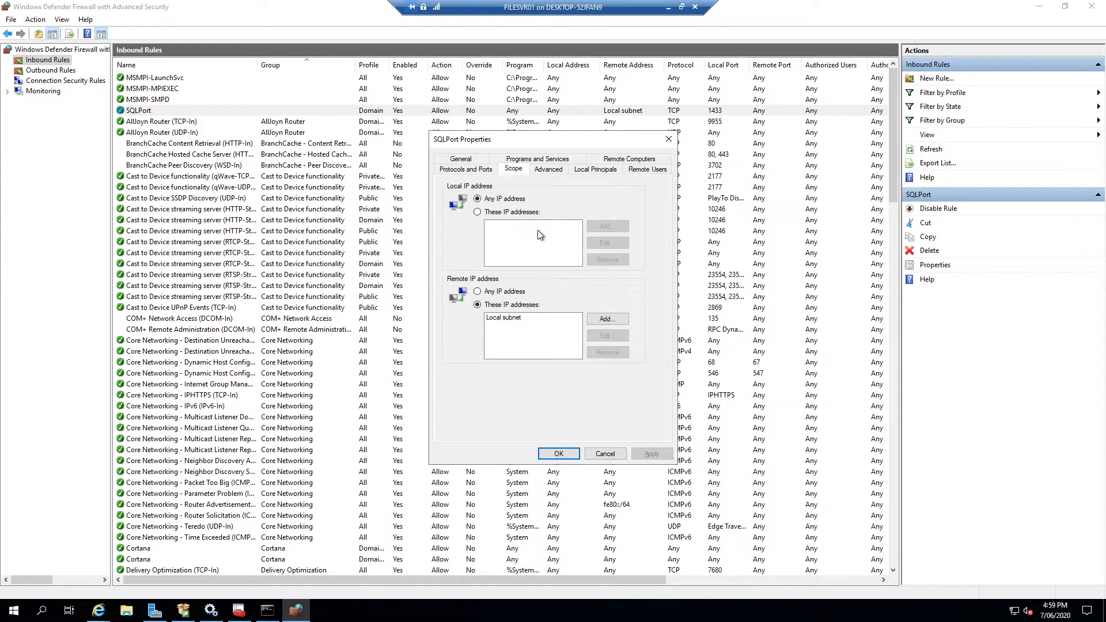
click(668, 140)
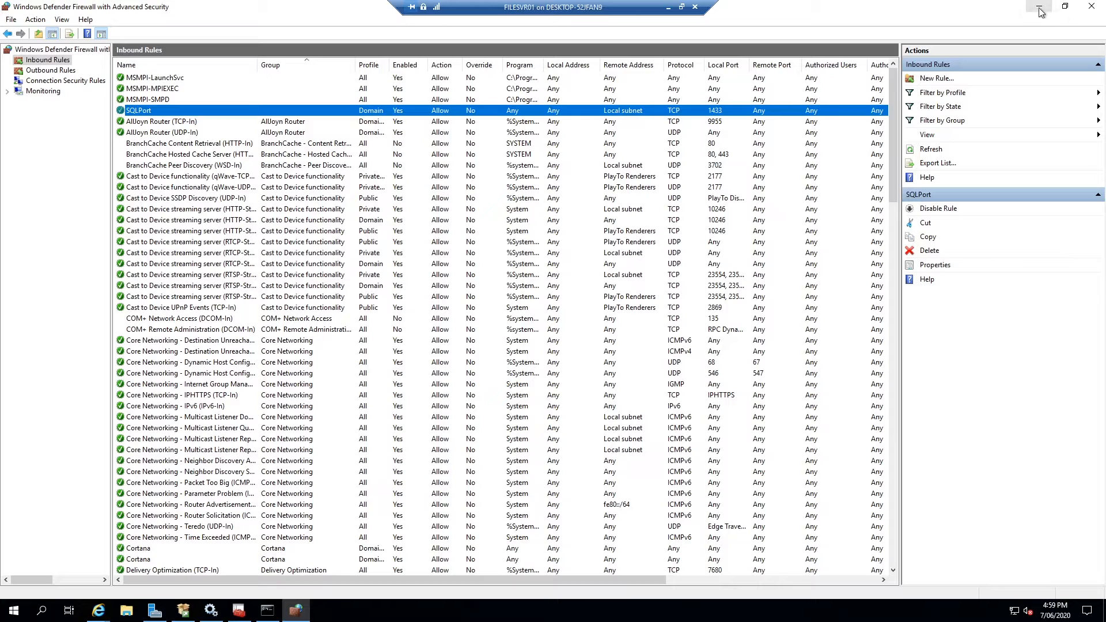
Close the Command Prompt and run SSMS-Setup-ENU.exe from the download bar
click(1037, 7)
click(659, 113)
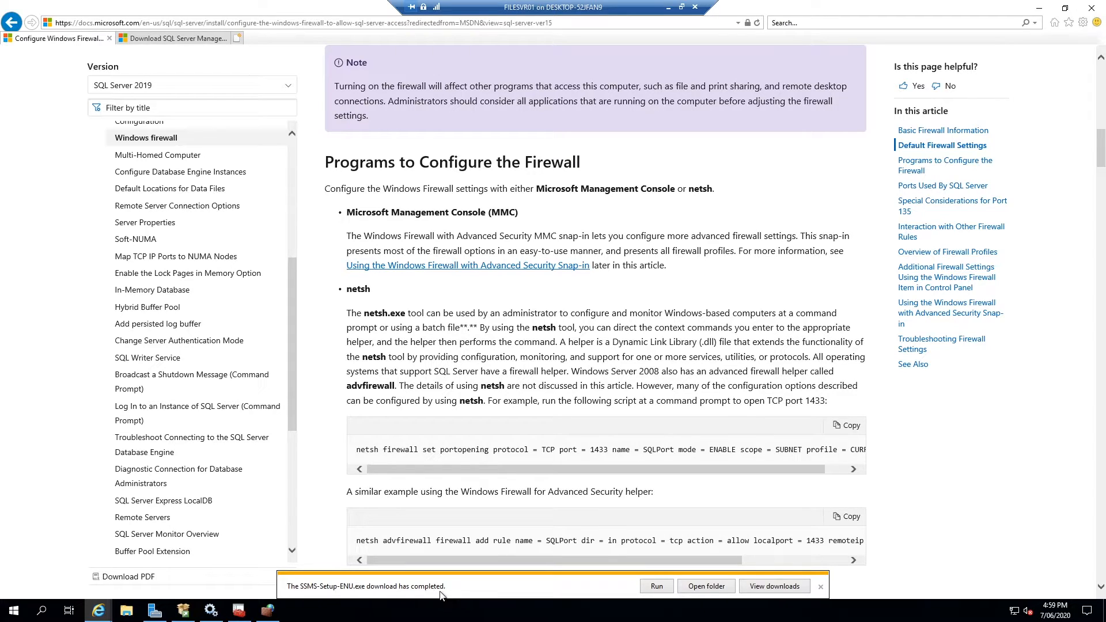
click(658, 587)
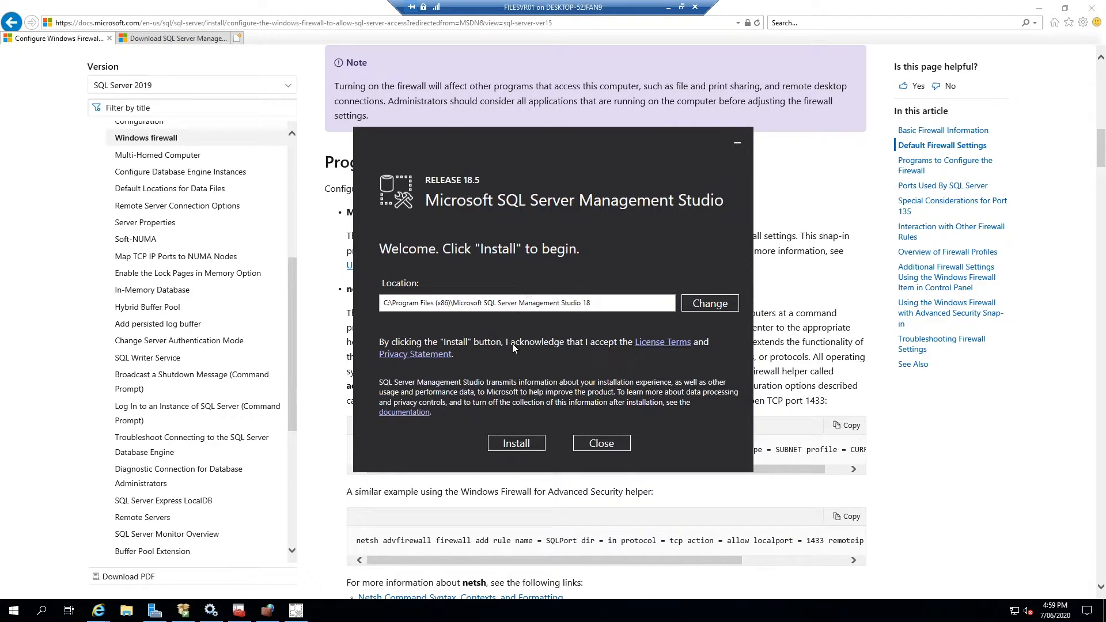
Install SSMS 18.5 and restart the server to finish setup
click(515, 443)
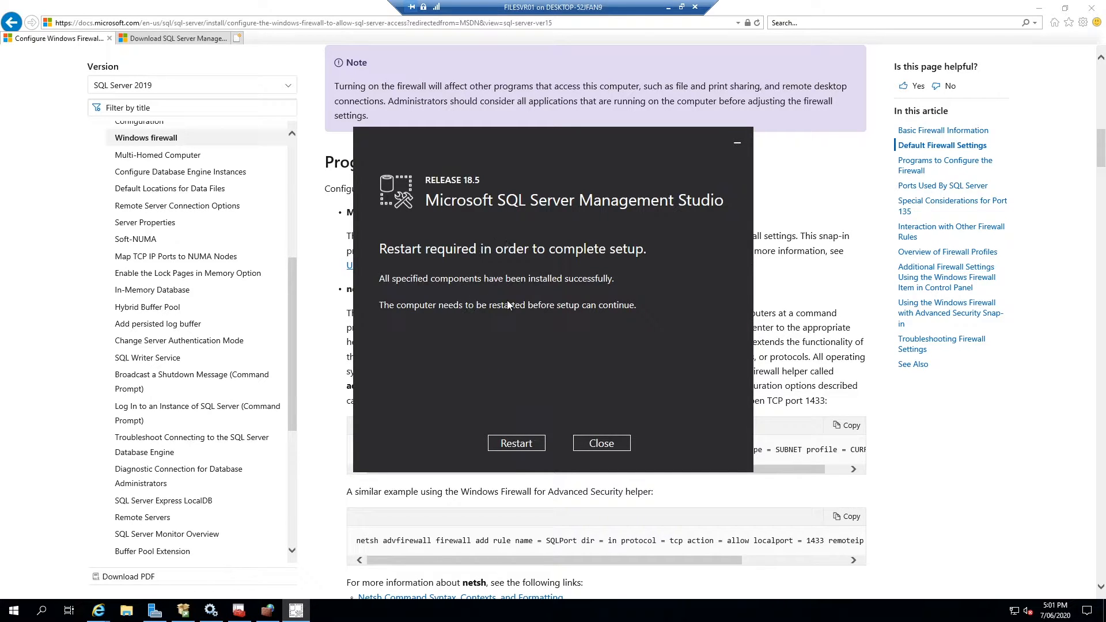
click(527, 444)
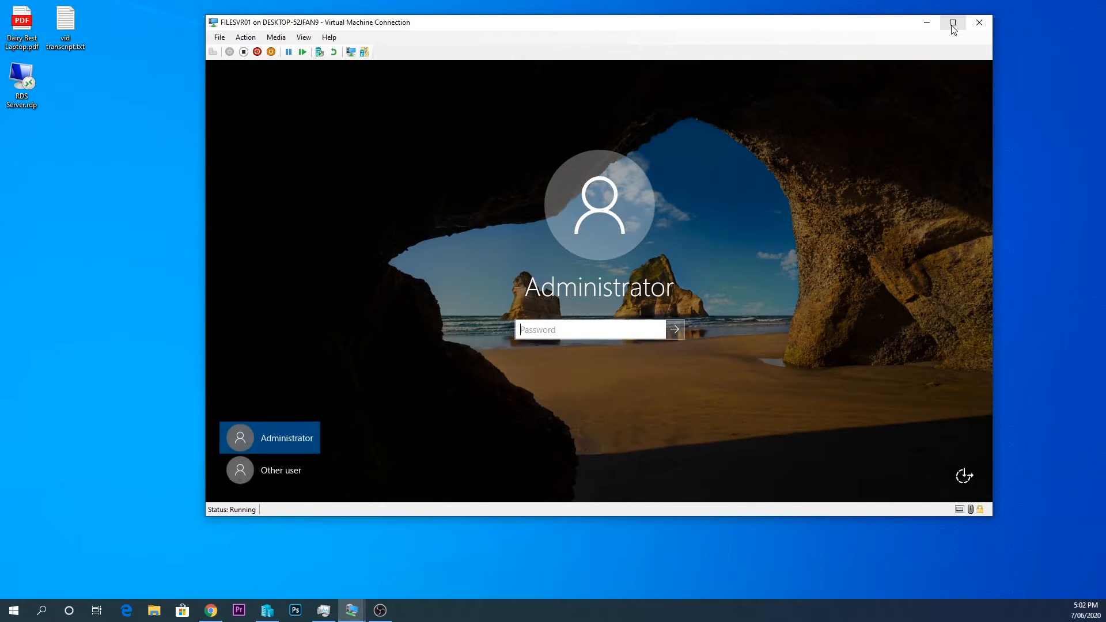
Sign back in to the restarted server as Administrator by entering the account password
click(953, 23)
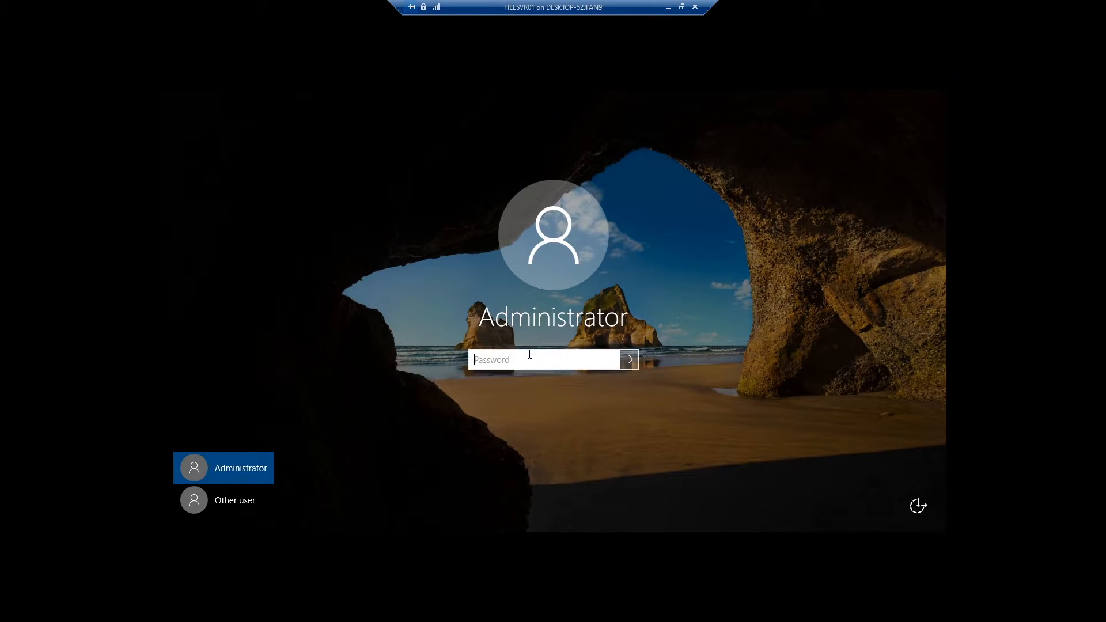
text(Pa)
key(BackSpace)
key(BackSpace)
key(BackSpace)
text(Pa$$w0rd1)
key(Return)
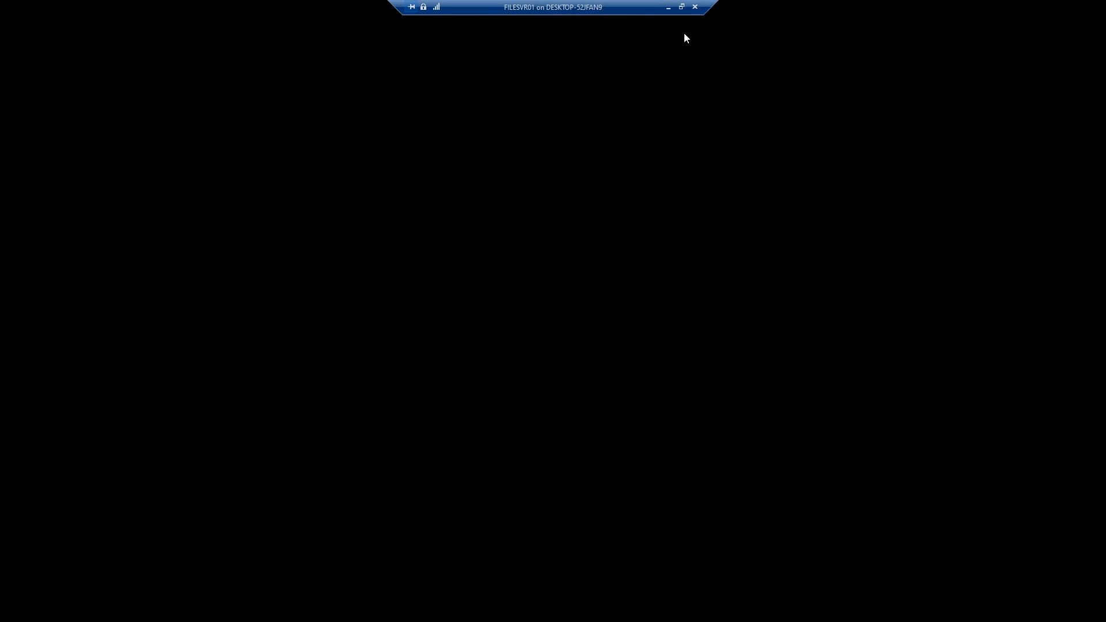
Switch the Virtual Machine Connection to Full Screen Mode
click(684, 7)
click(304, 41)
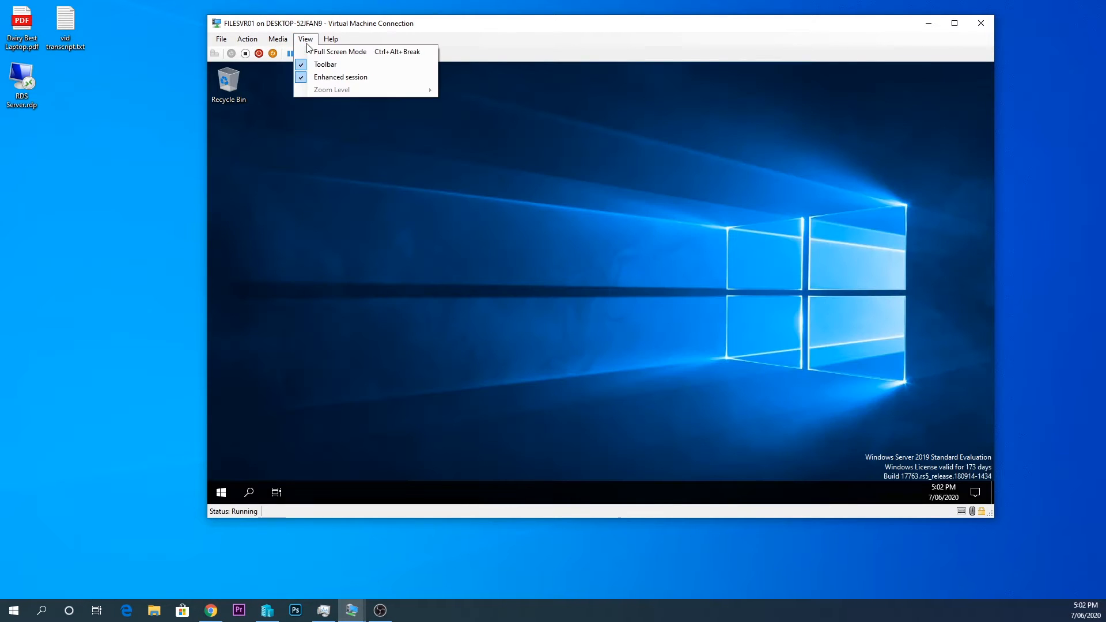
click(314, 48)
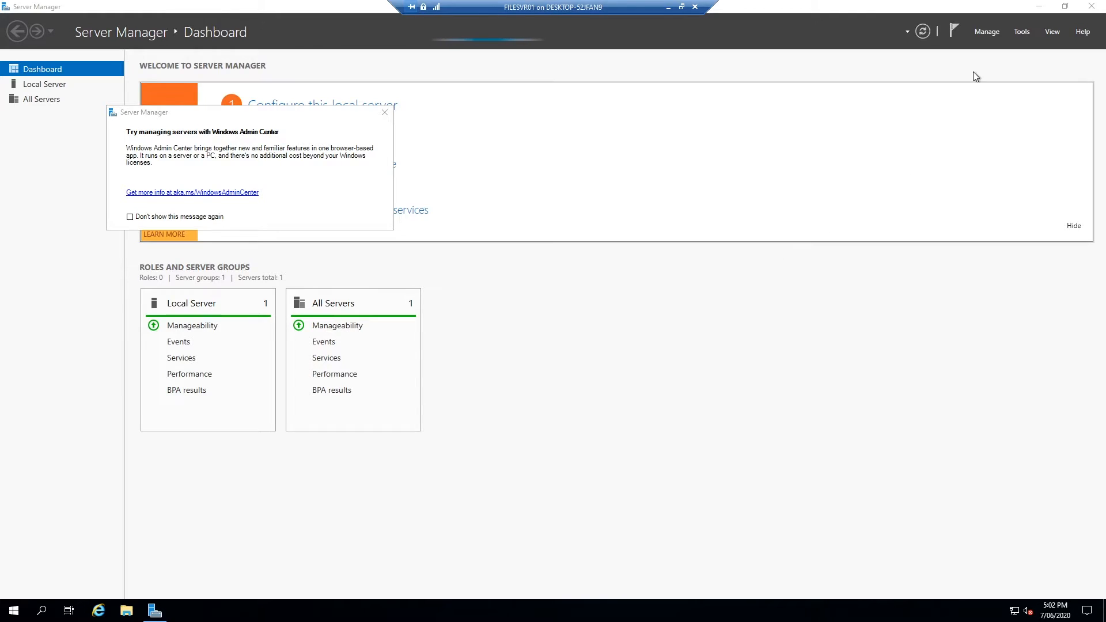
Set Server Manager not to start automatically at logon, then close it
click(988, 30)
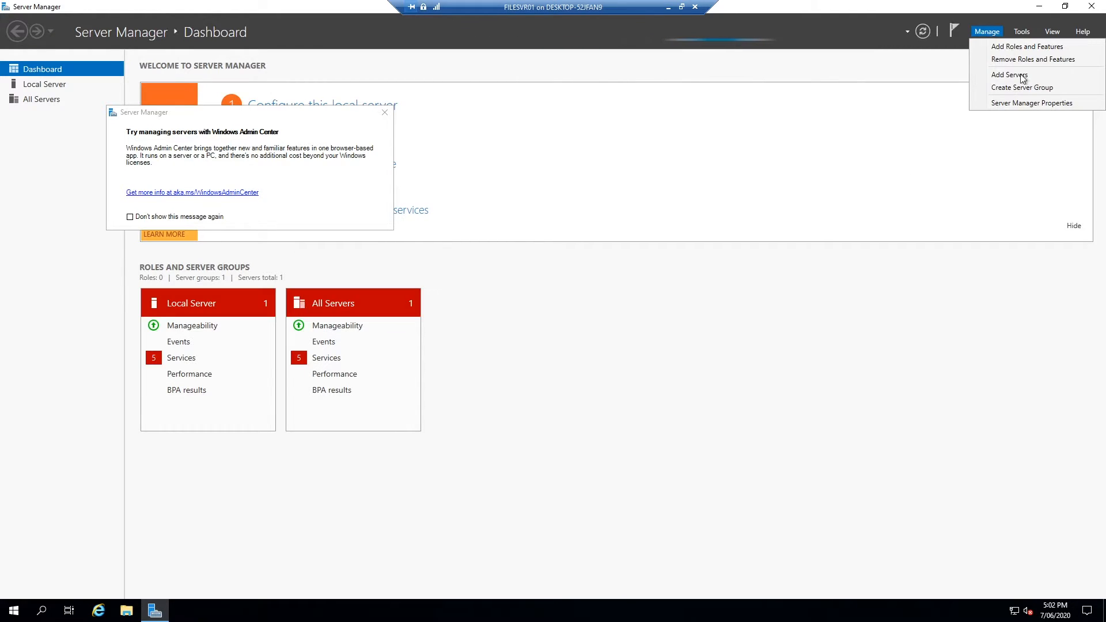
click(1020, 100)
click(425, 326)
click(635, 363)
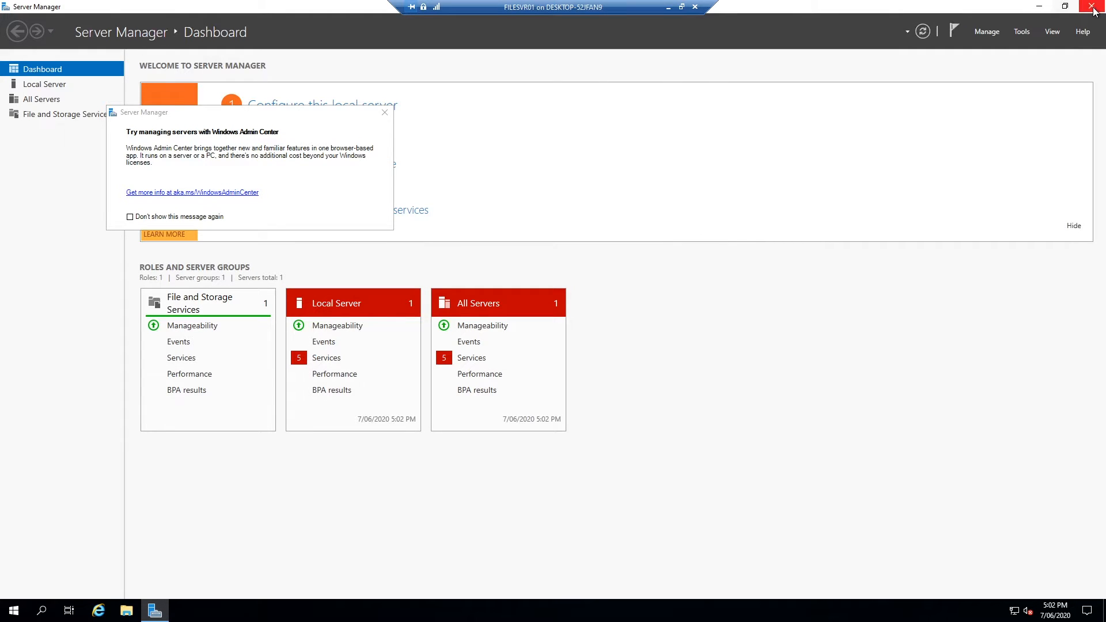
key(alt+F4)
Launch SQL Server Management Studio from the Start menu's Microsoft SQL Server Tools 18 folder
click(14, 610)
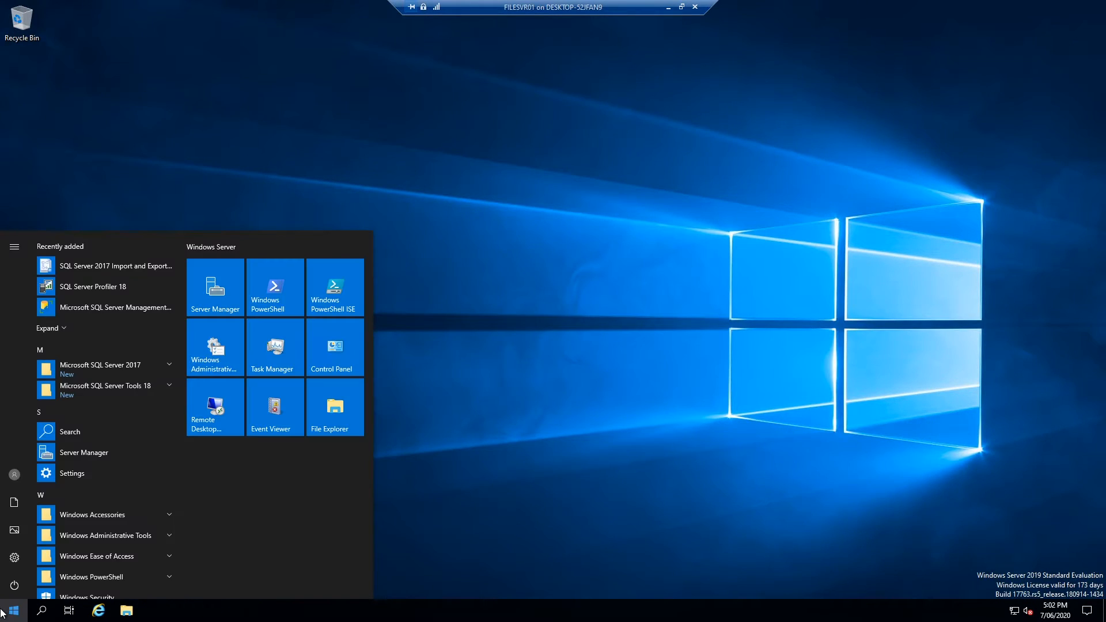
click(140, 373)
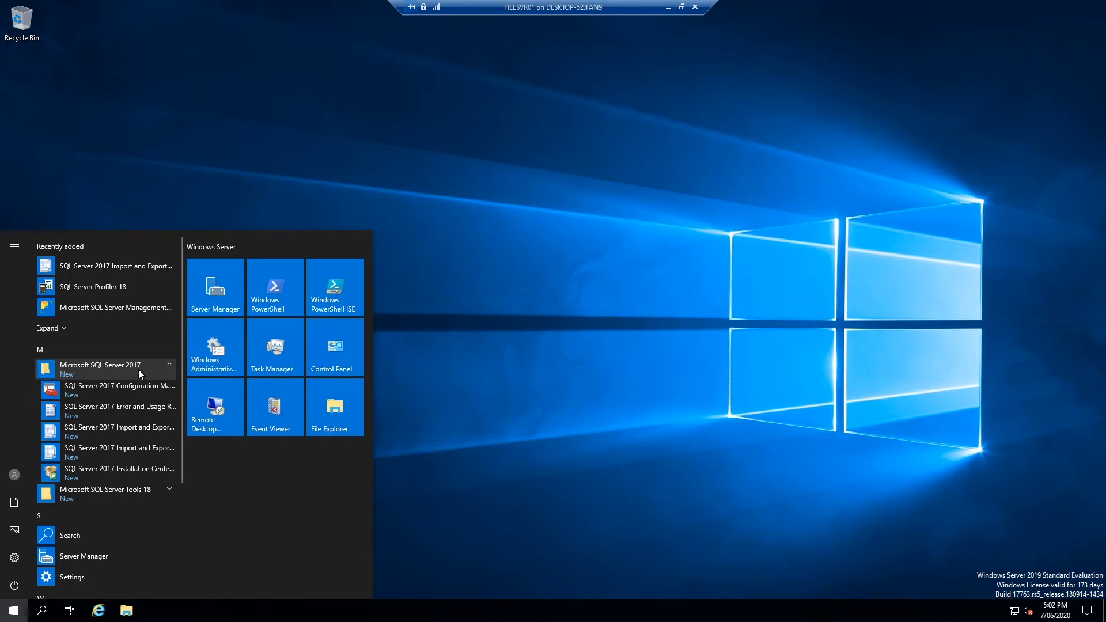
click(148, 490)
scroll(110, 490, down, 2)
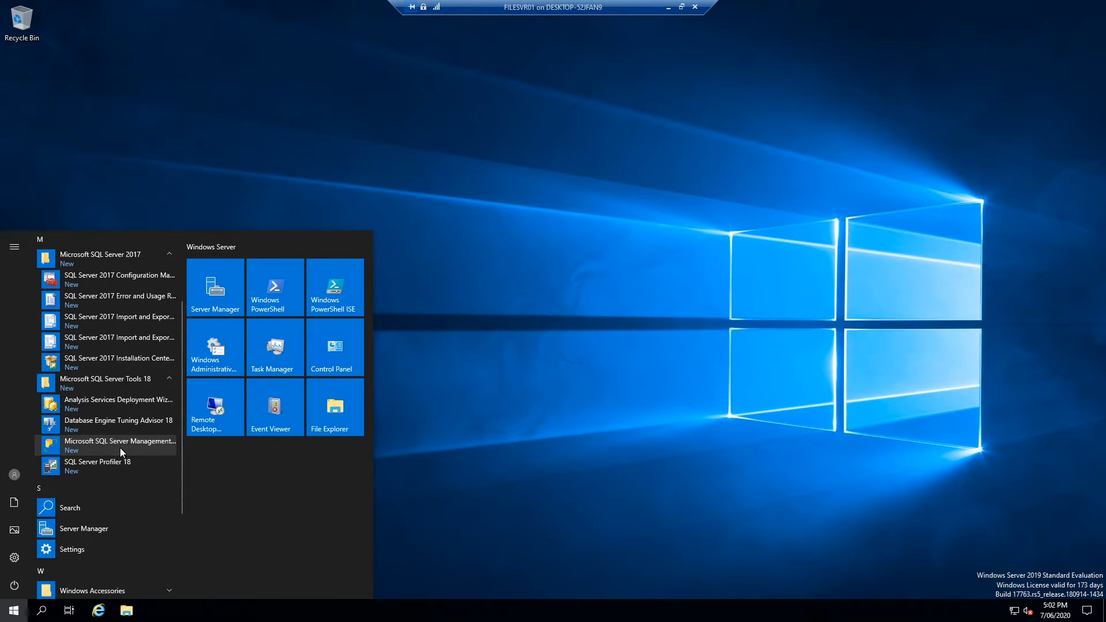
click(122, 445)
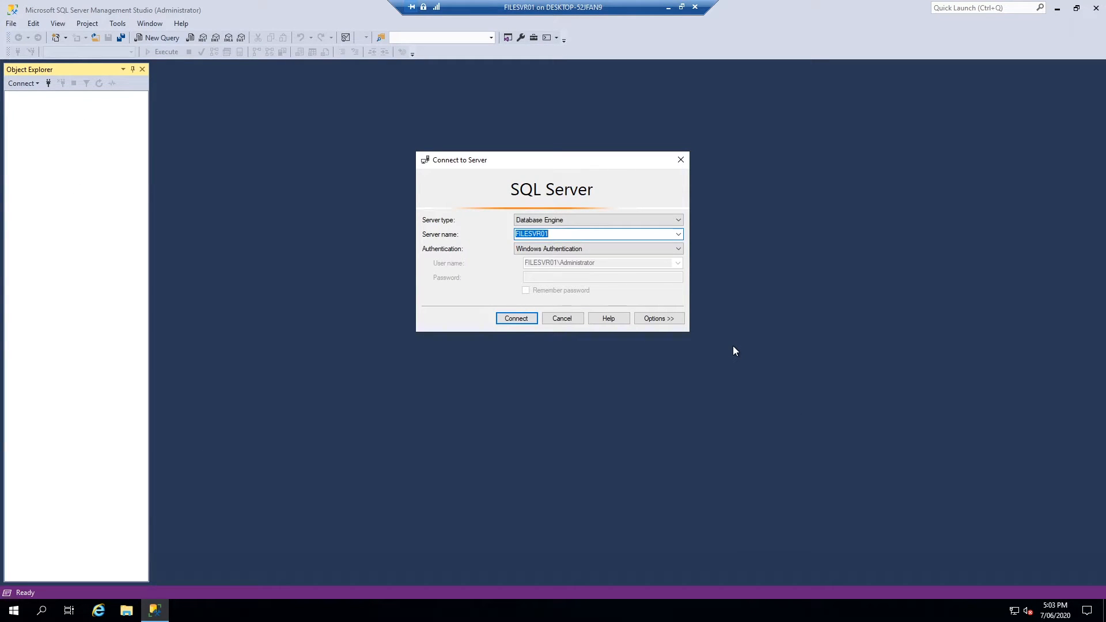
Try switching the Connect to Server dialog to SQL Server Authentication with login and password fields
click(563, 252)
click(569, 248)
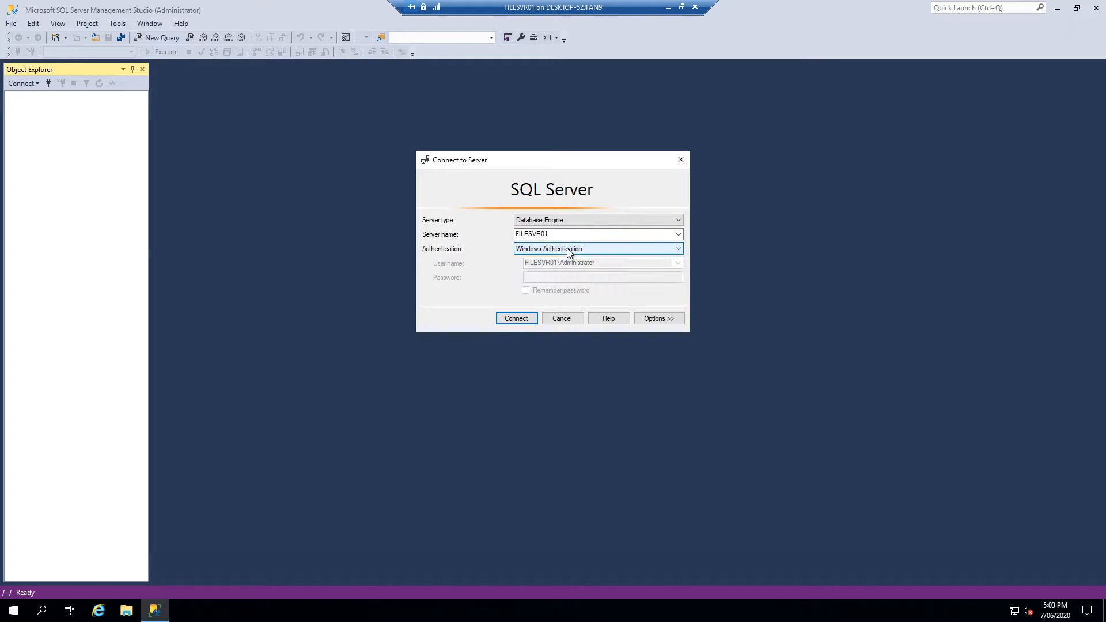
click(557, 232)
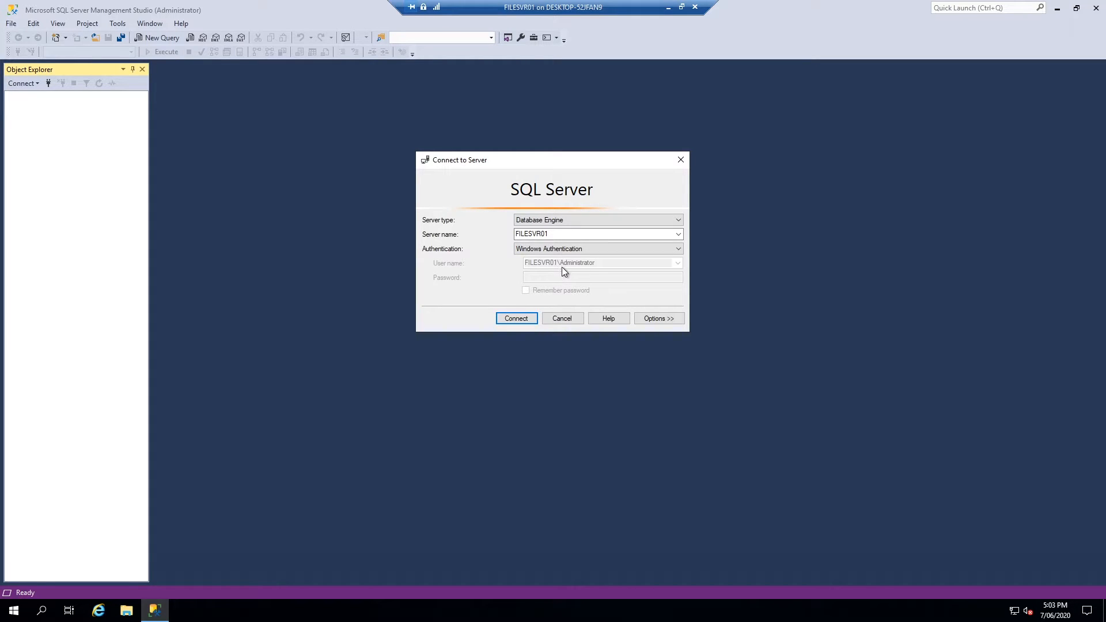
click(604, 250)
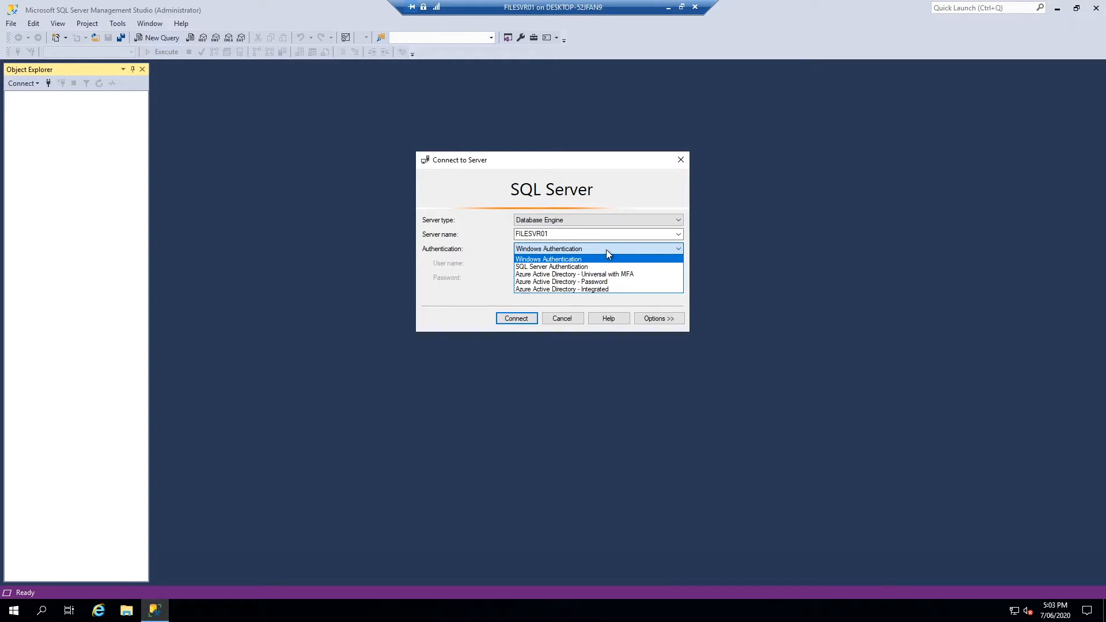
click(583, 267)
click(577, 263)
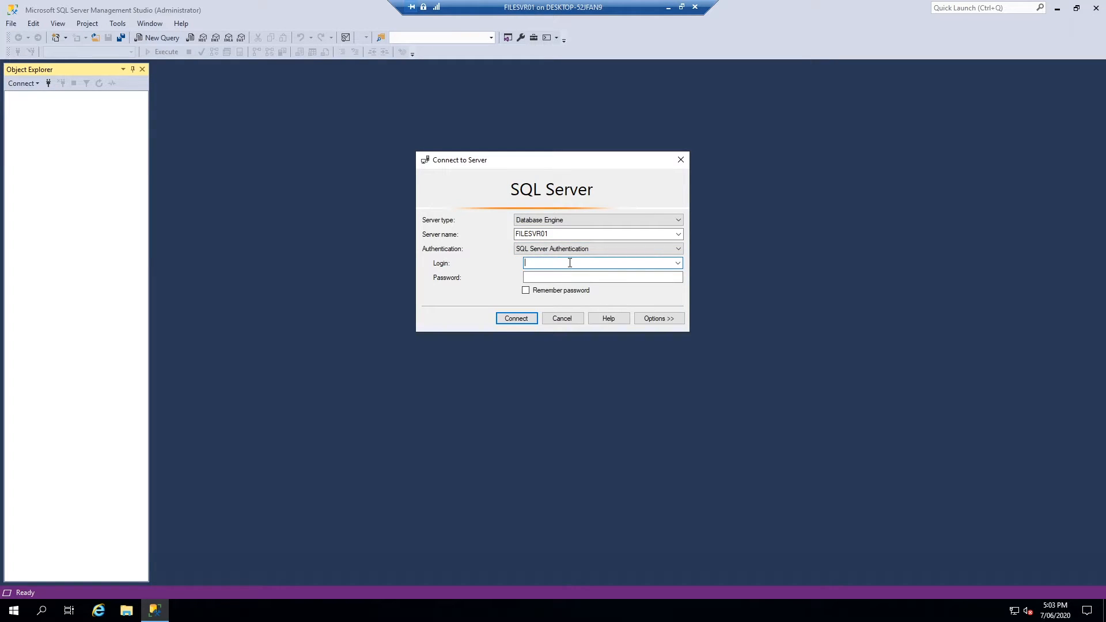
click(577, 276)
Return to Windows Authentication and connect to FILESVR01
click(605, 248)
click(554, 267)
click(576, 249)
click(627, 259)
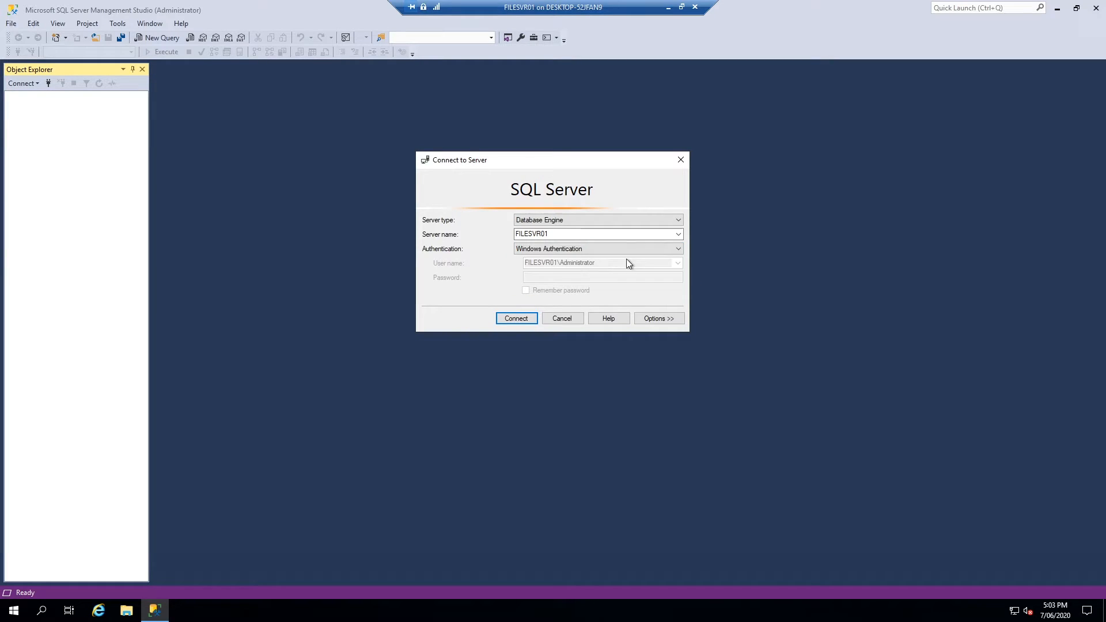
click(515, 319)
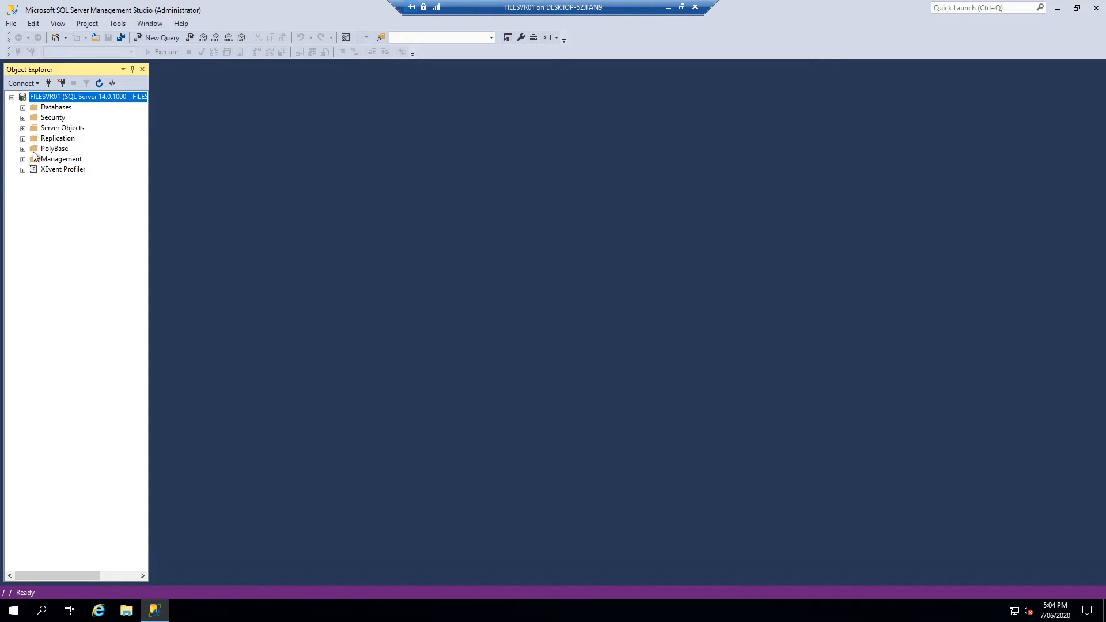
Expand Databases and Security > Logins, and select the sa login
click(23, 108)
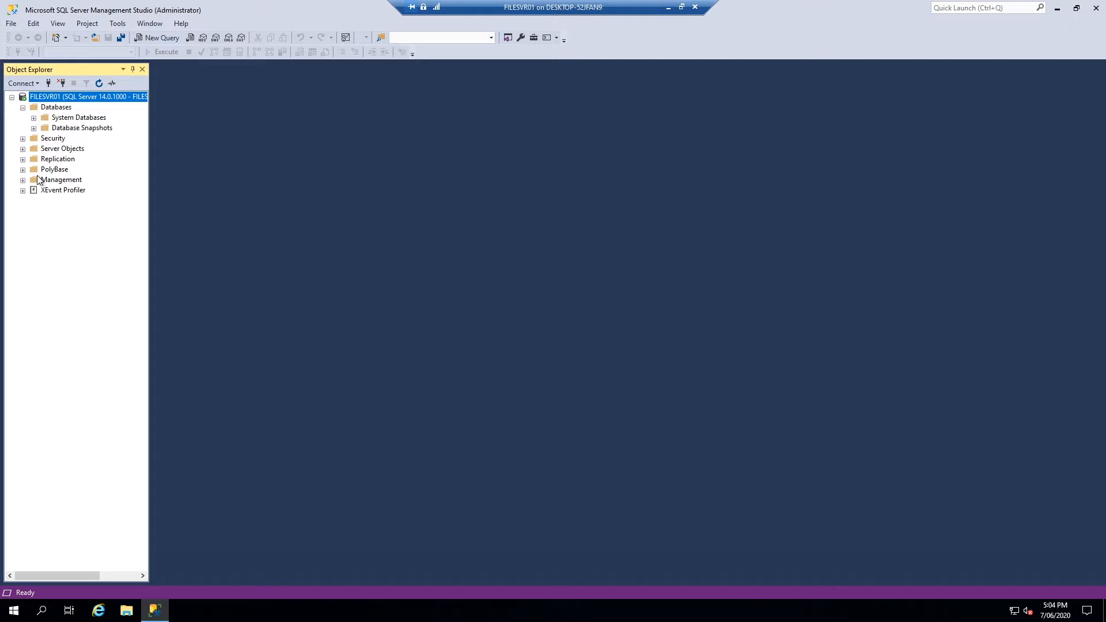
click(23, 139)
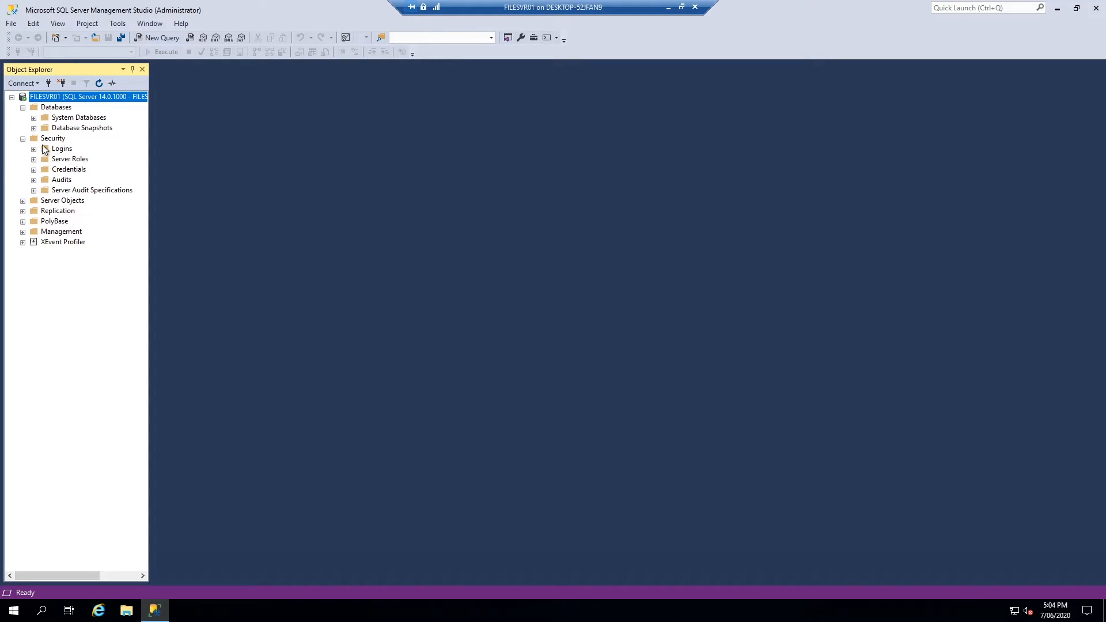
click(34, 149)
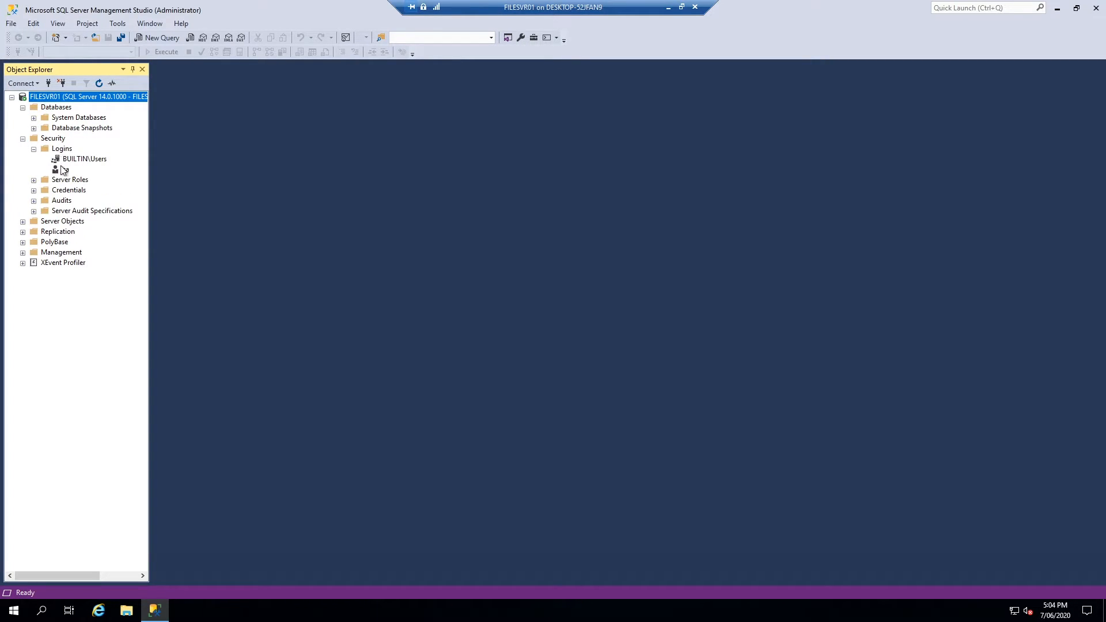
click(65, 169)
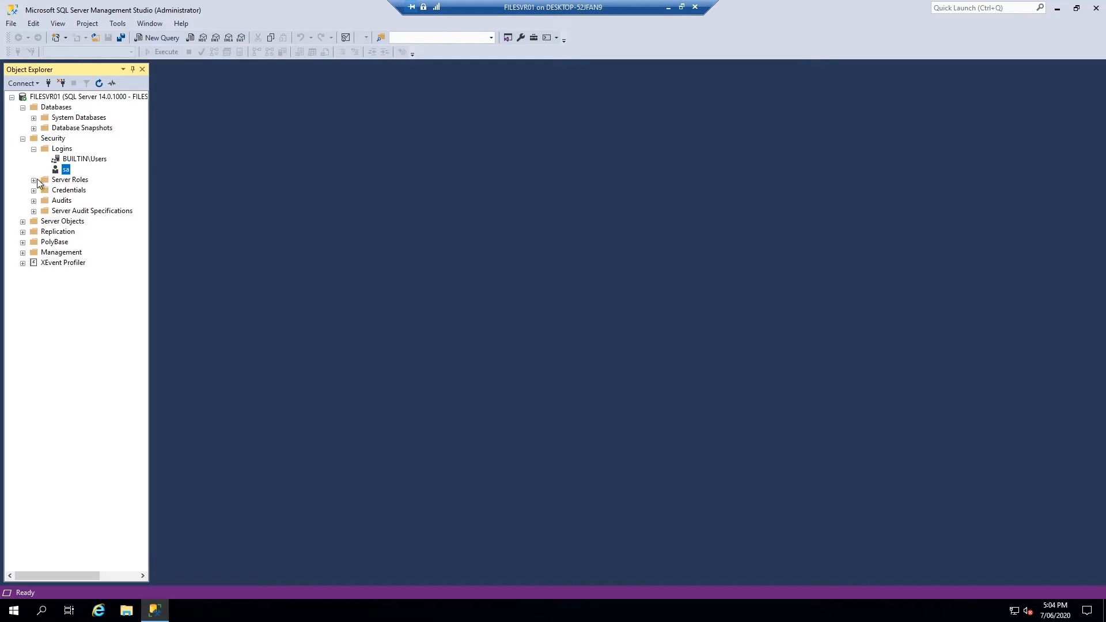
Expand Management, PolyBase (dismissing its not-installed error), Replication and Server Objects
click(23, 250)
click(22, 242)
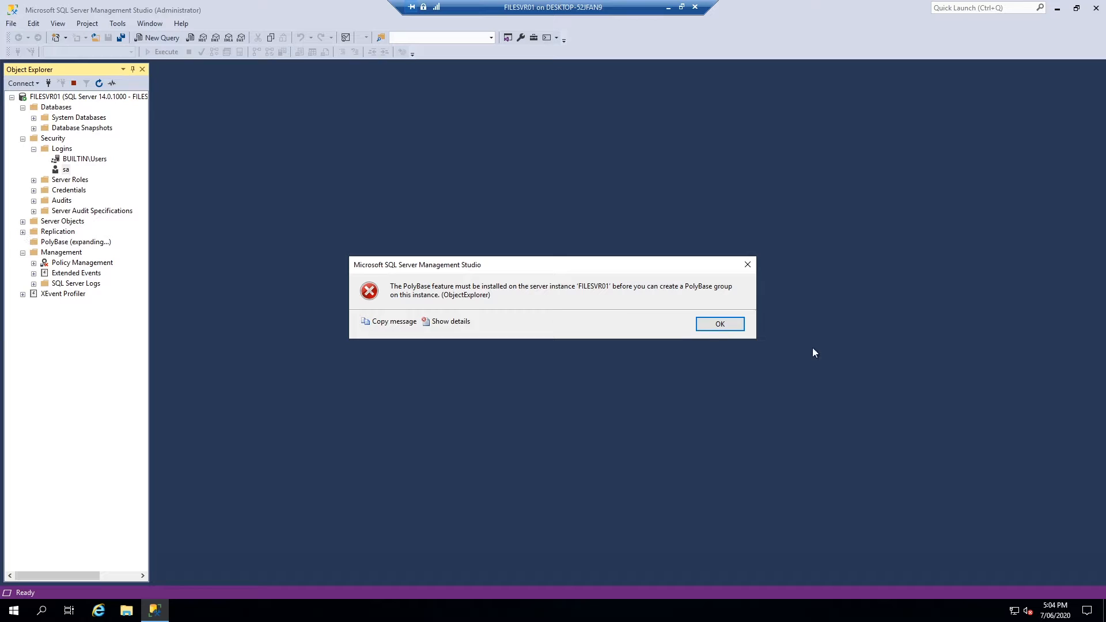
click(716, 321)
click(23, 231)
click(23, 222)
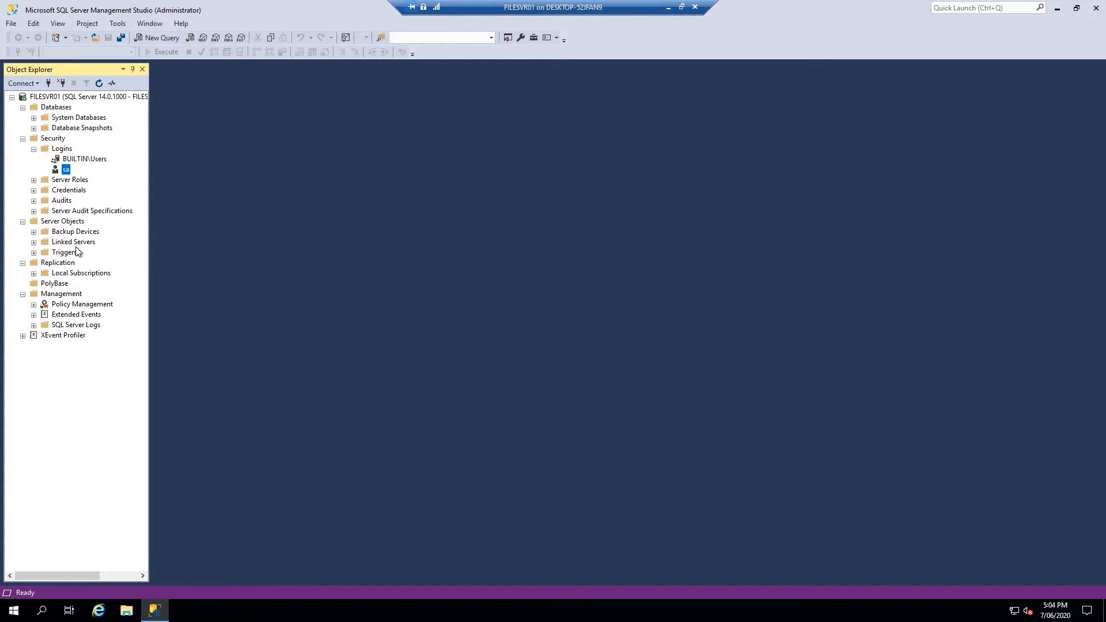
Create a new database named Test, reviewing its Options page before confirming
right_click(47, 109)
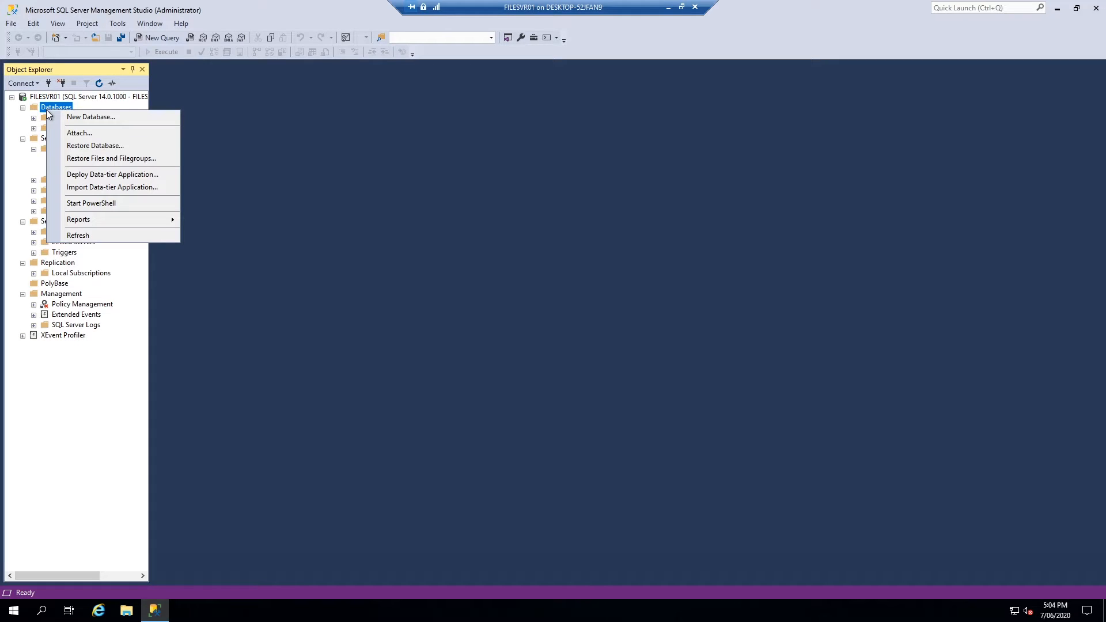
click(105, 119)
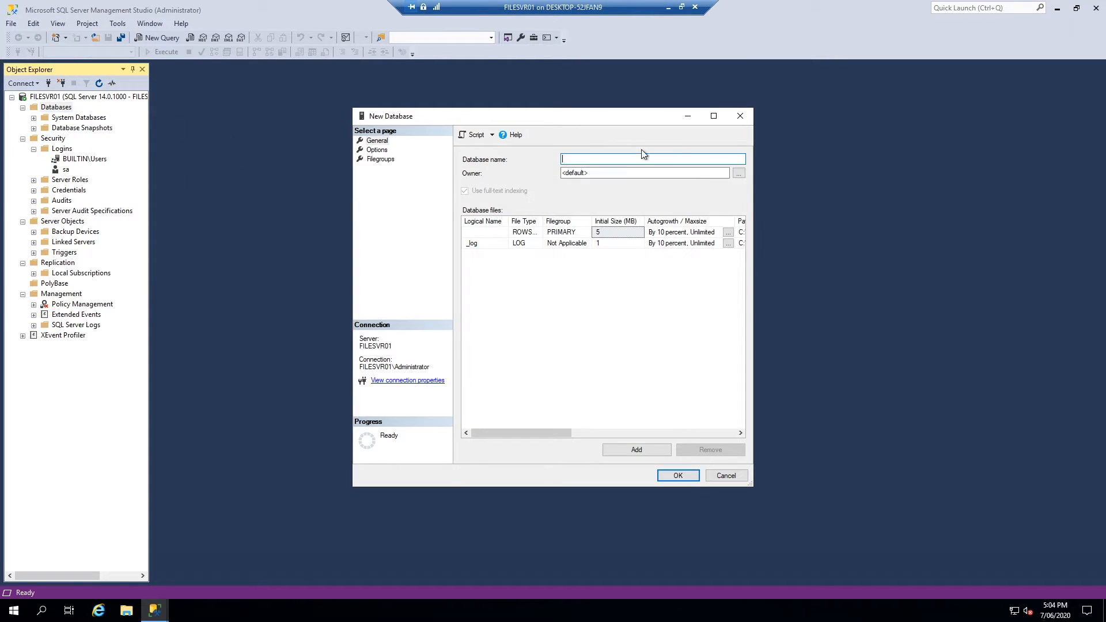
text(Test)
click(377, 150)
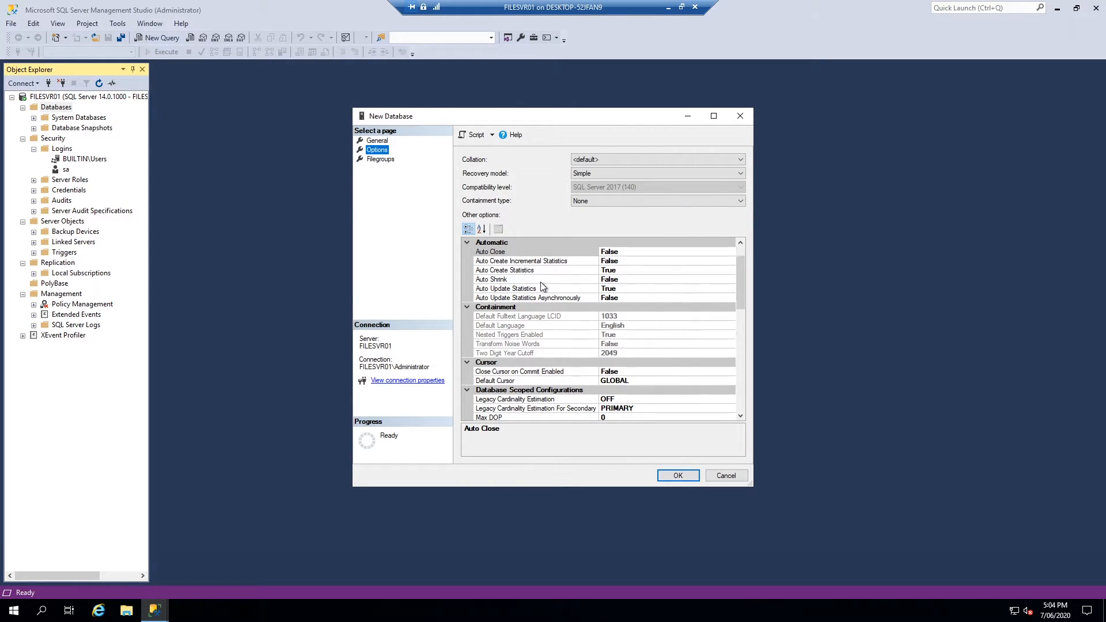
scroll(542, 286, down, 5)
scroll(542, 286, down, 10)
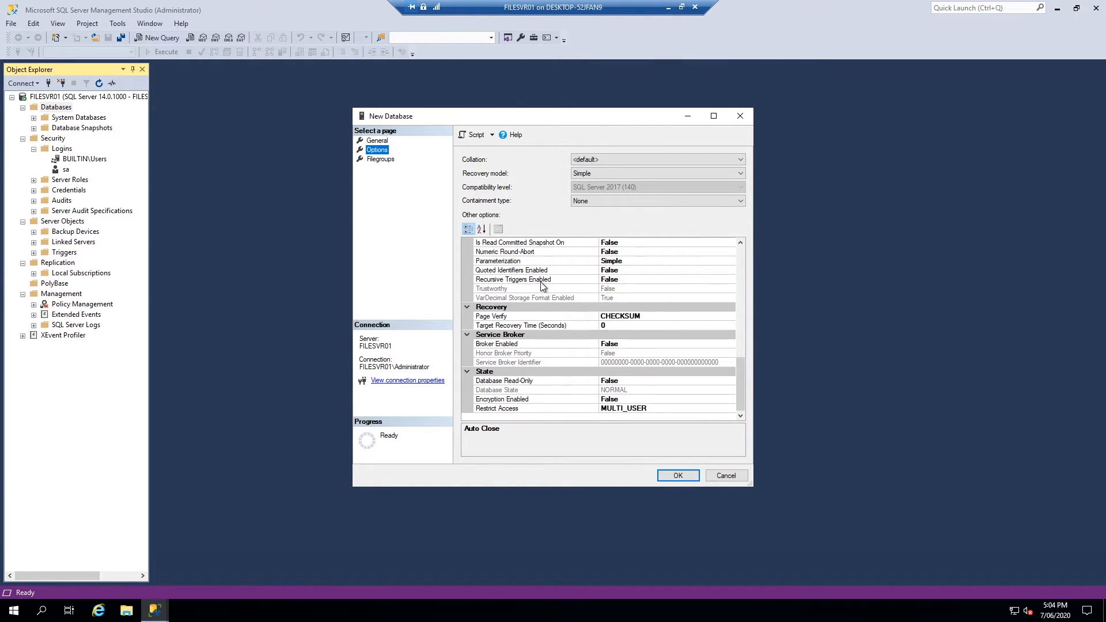
scroll(542, 285, up, 15)
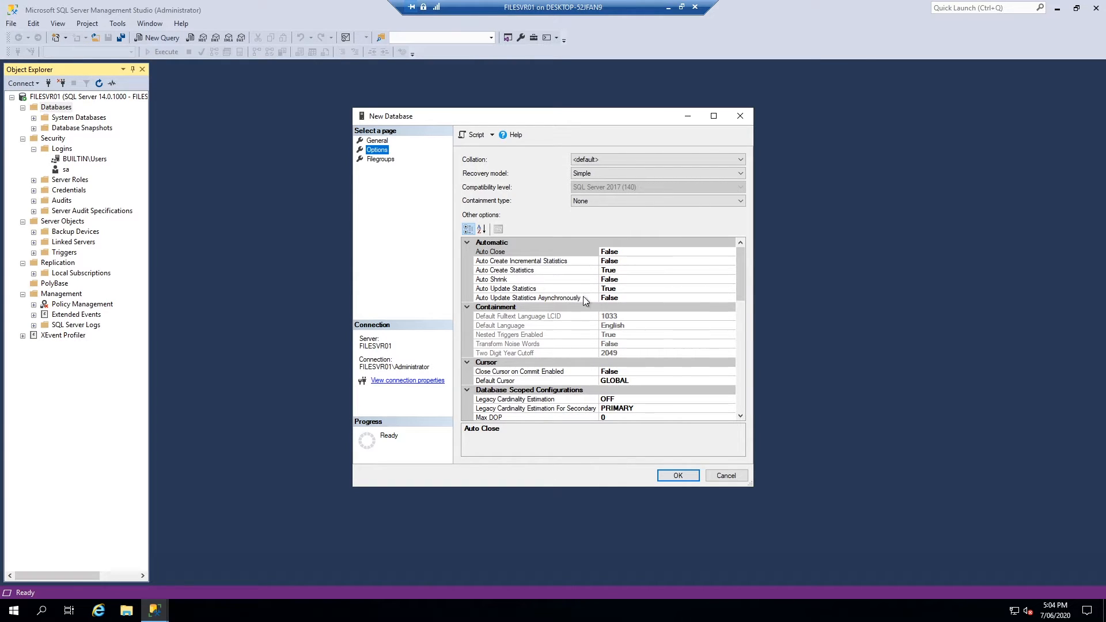
click(377, 141)
click(681, 475)
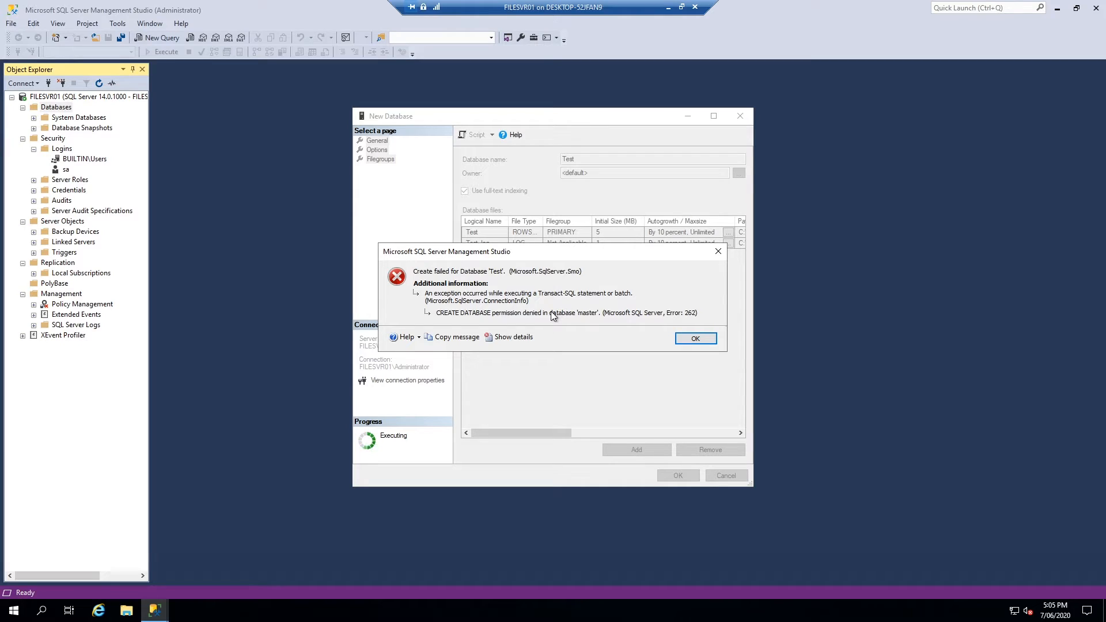
Read the CREATE DATABASE permission-denied error details, dismiss it, and retry creating Test
click(502, 337)
scroll(556, 300, down, 10)
scroll(556, 300, up, 10)
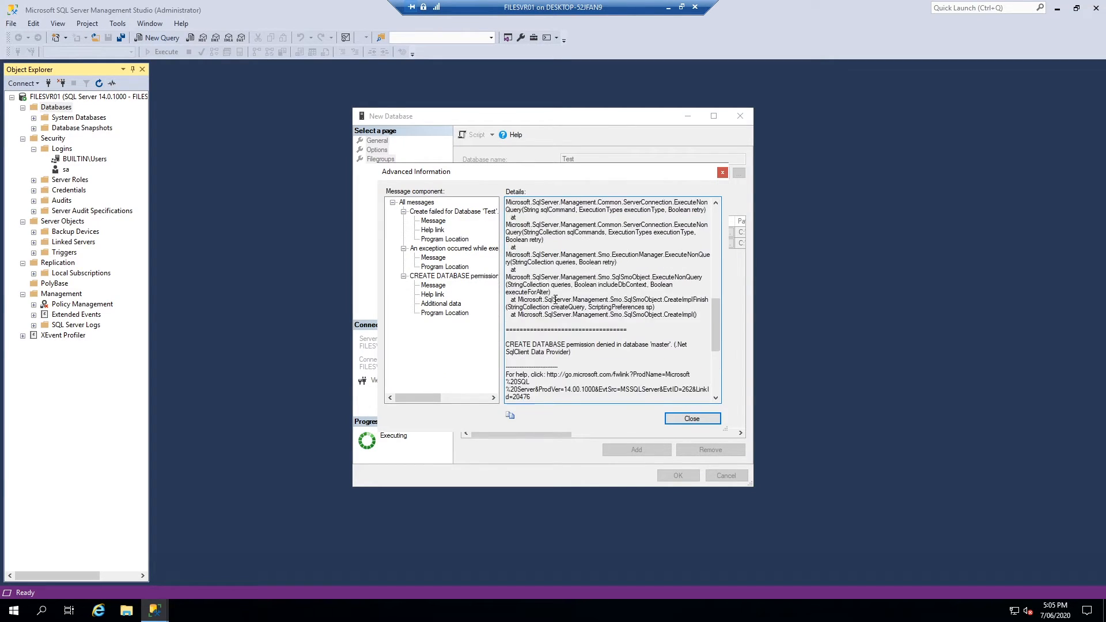
scroll(642, 347, up, 1)
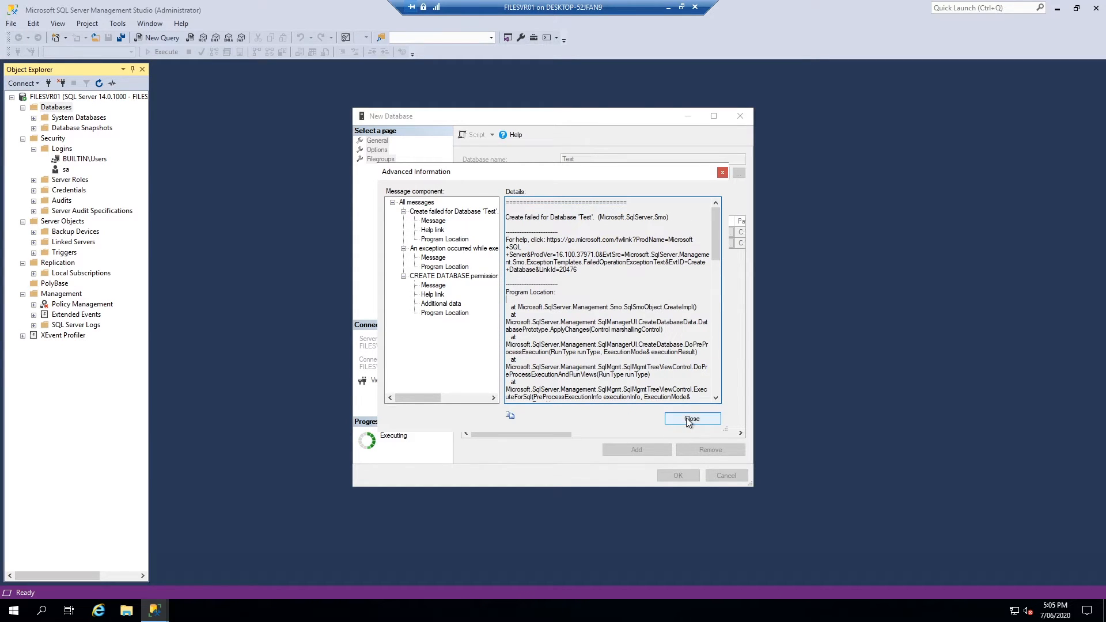
click(691, 419)
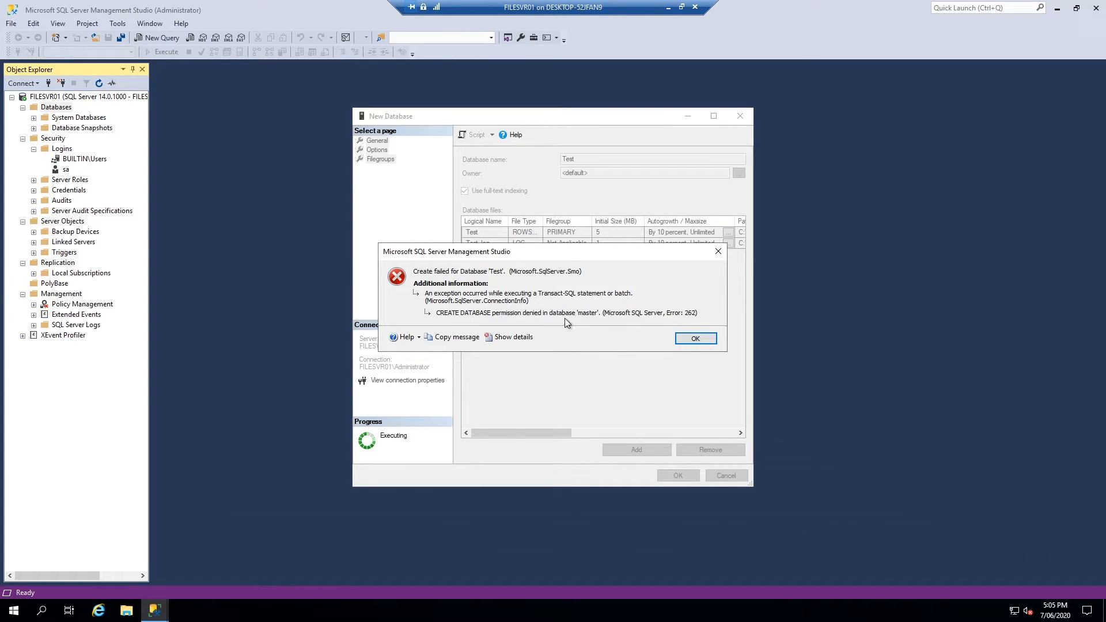
click(695, 338)
click(678, 475)
Abandon the Test database and open the master system database's properties
click(695, 338)
click(726, 476)
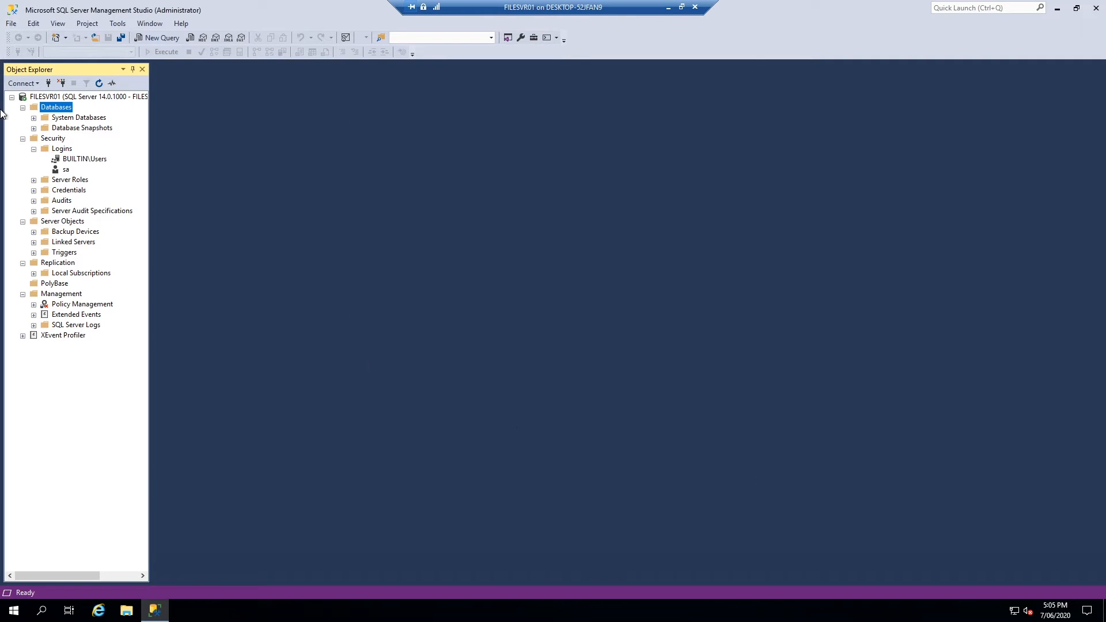
click(34, 118)
right_click(64, 129)
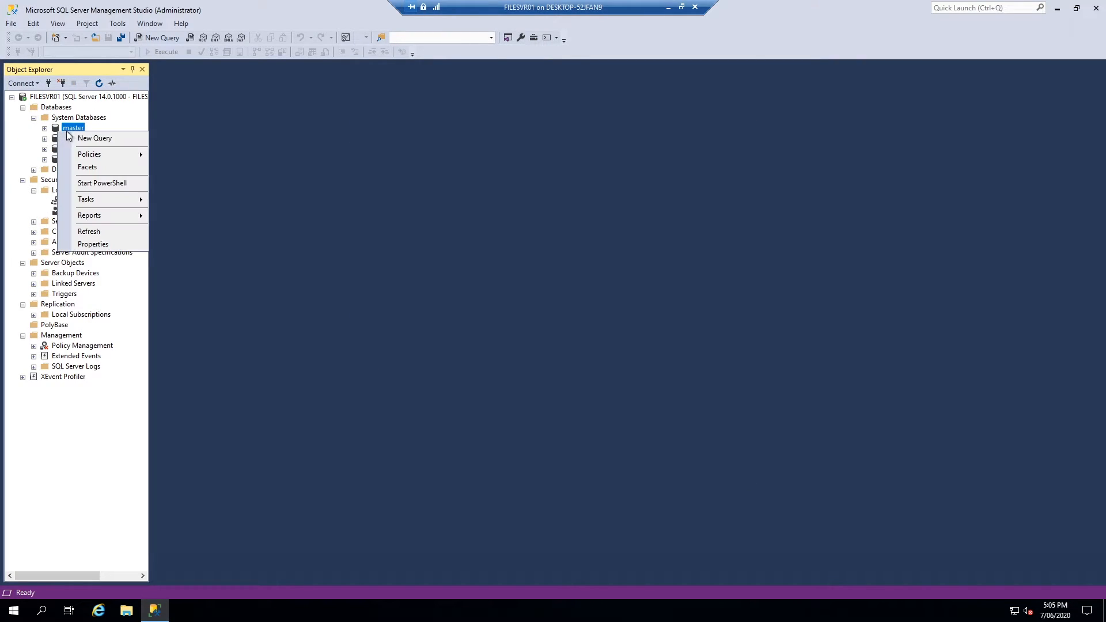
click(112, 244)
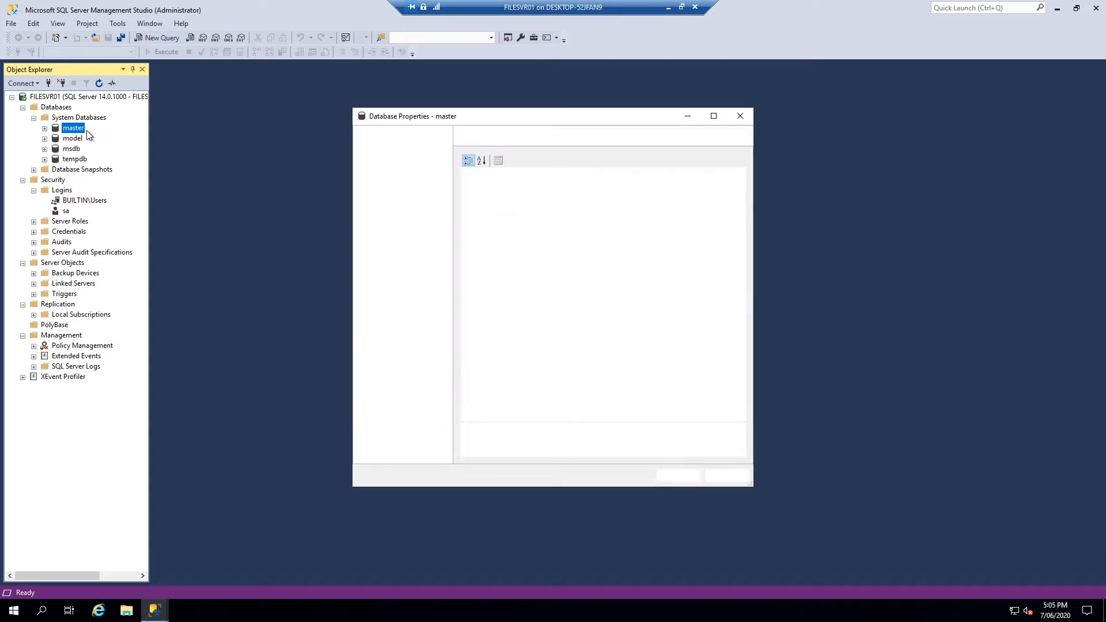
Review the guest and public permissions on master, then close without changes
click(383, 187)
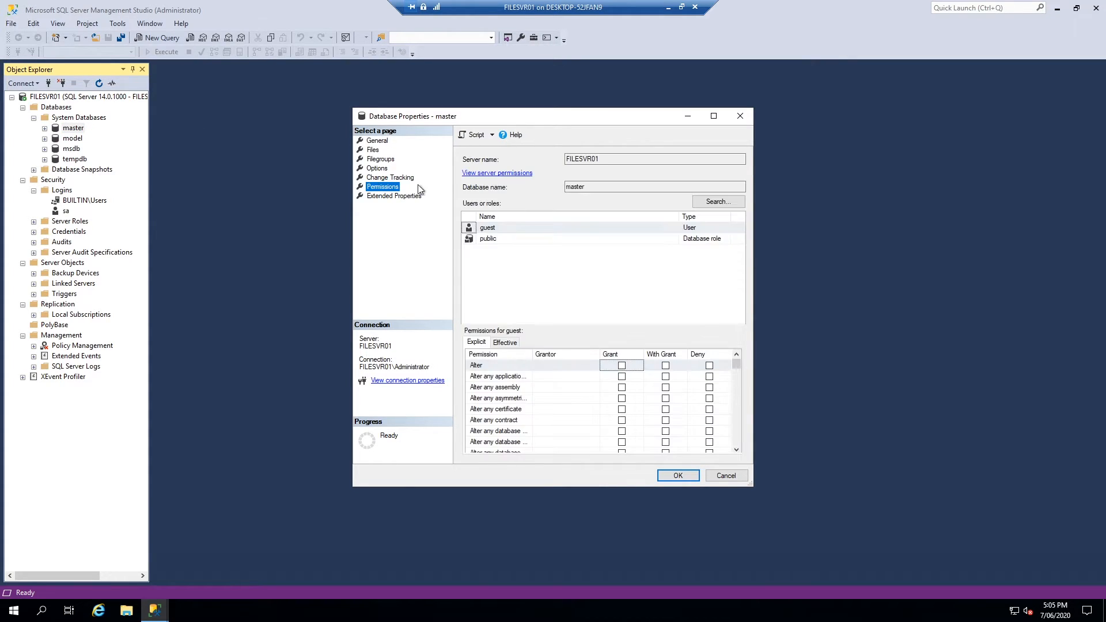
click(591, 229)
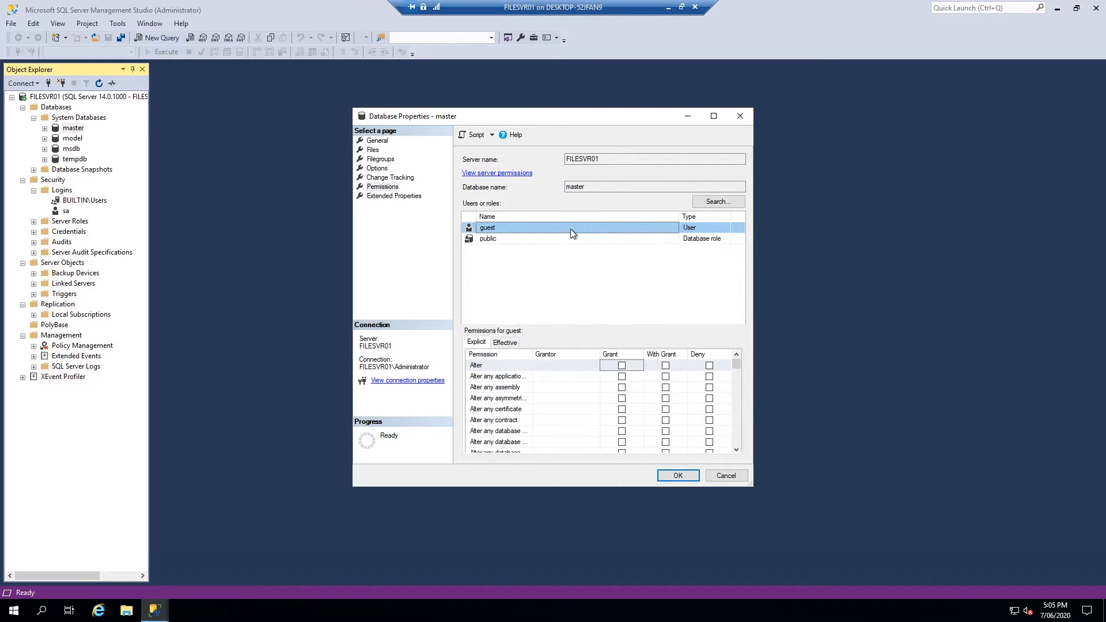
click(557, 237)
click(511, 230)
click(507, 237)
click(745, 477)
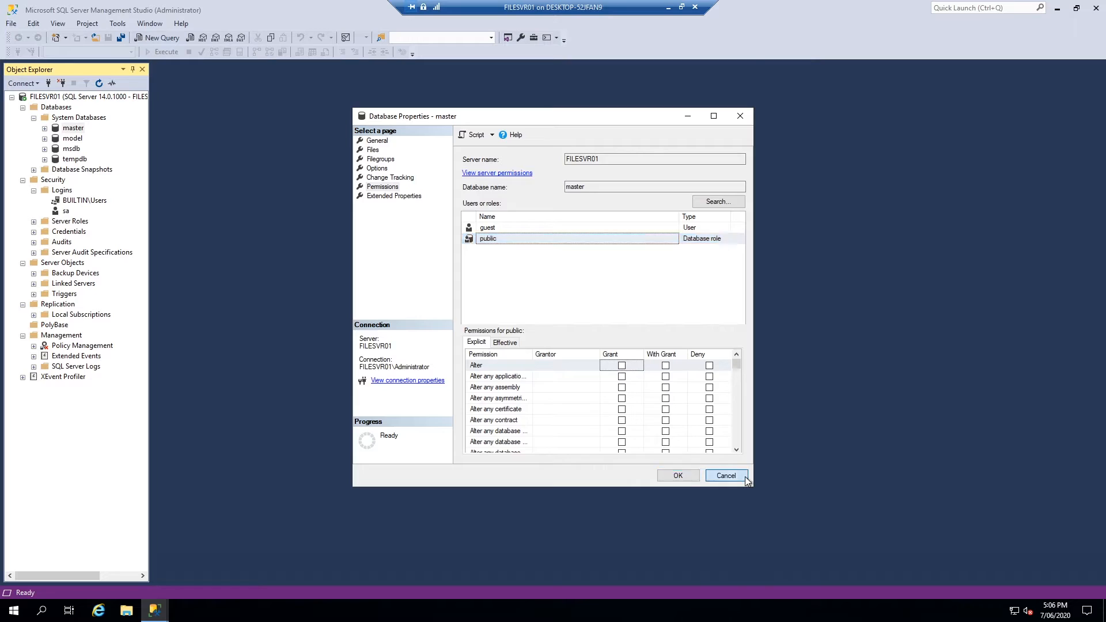
click(61, 191)
right_click(62, 194)
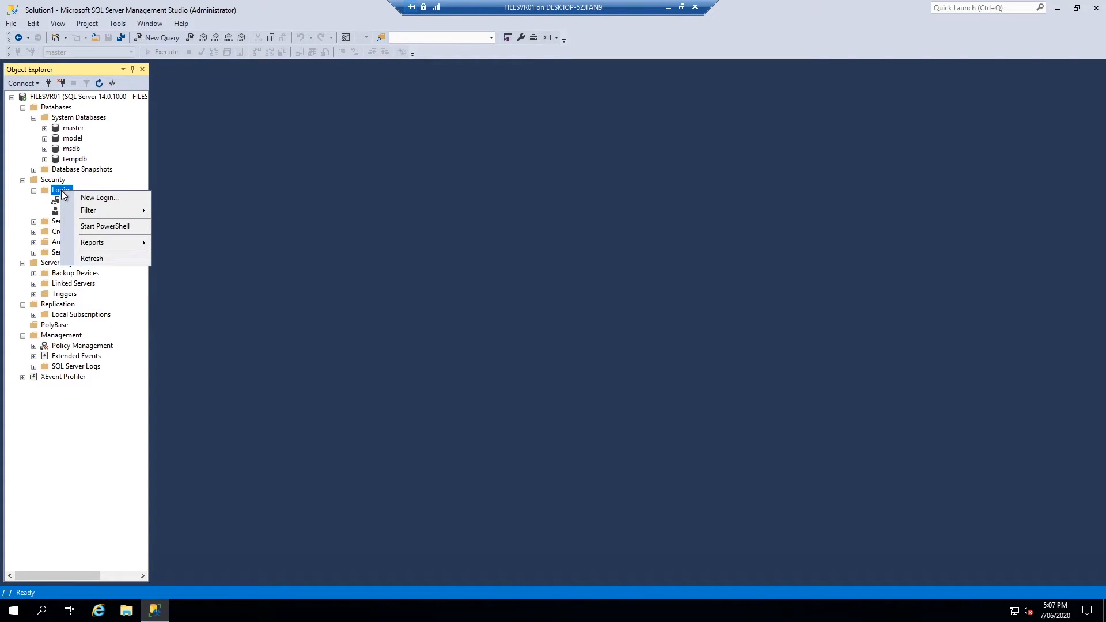
click(101, 198)
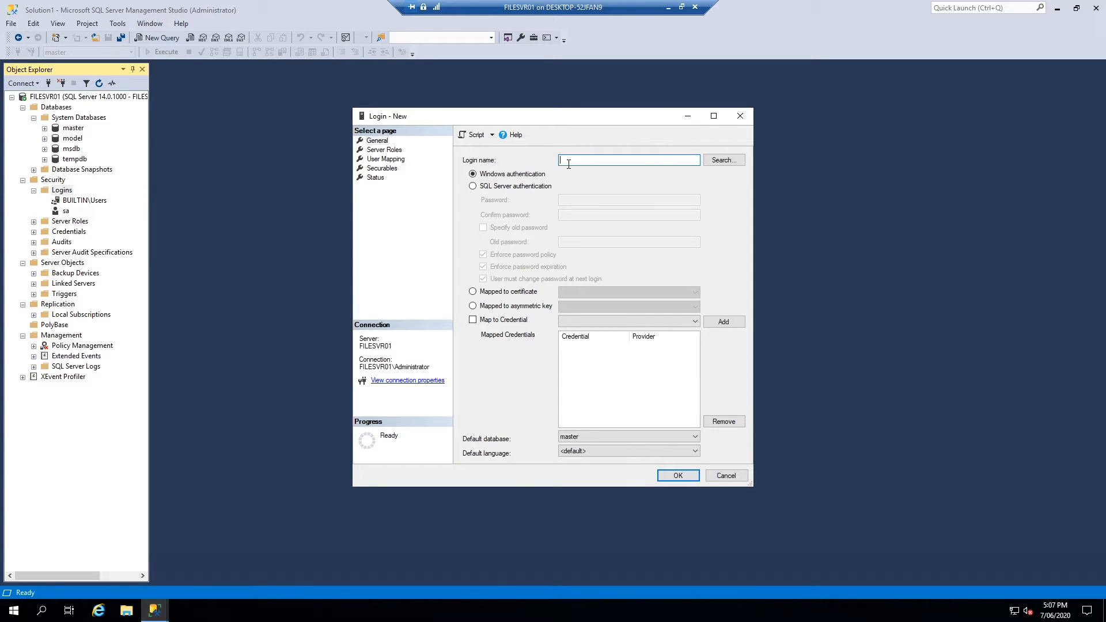
click(740, 117)
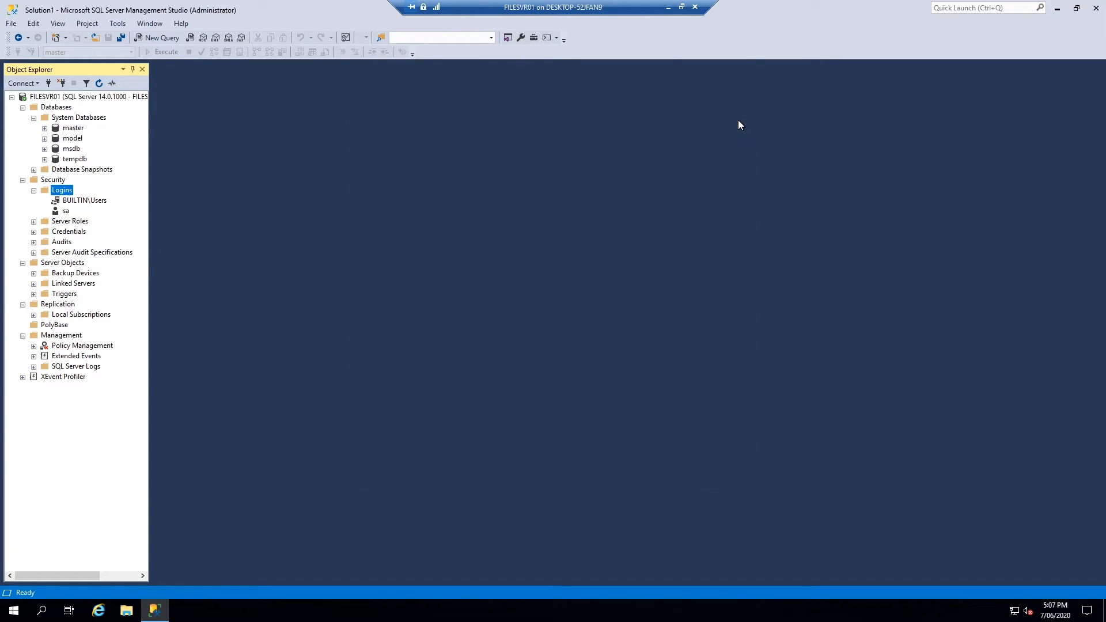
click(76, 201)
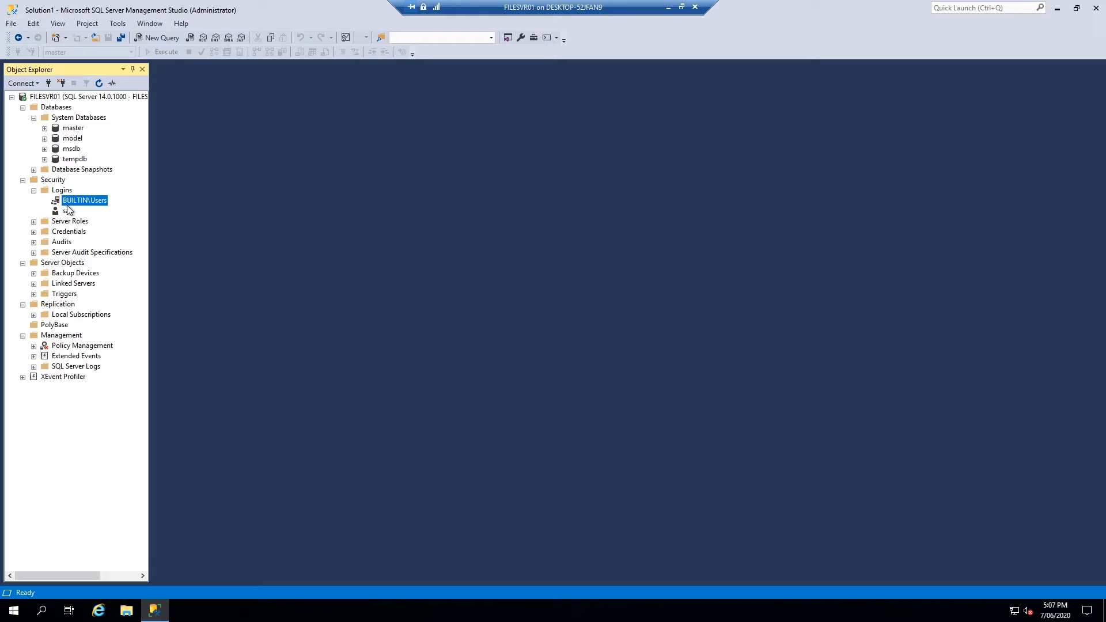
double_click(81, 201)
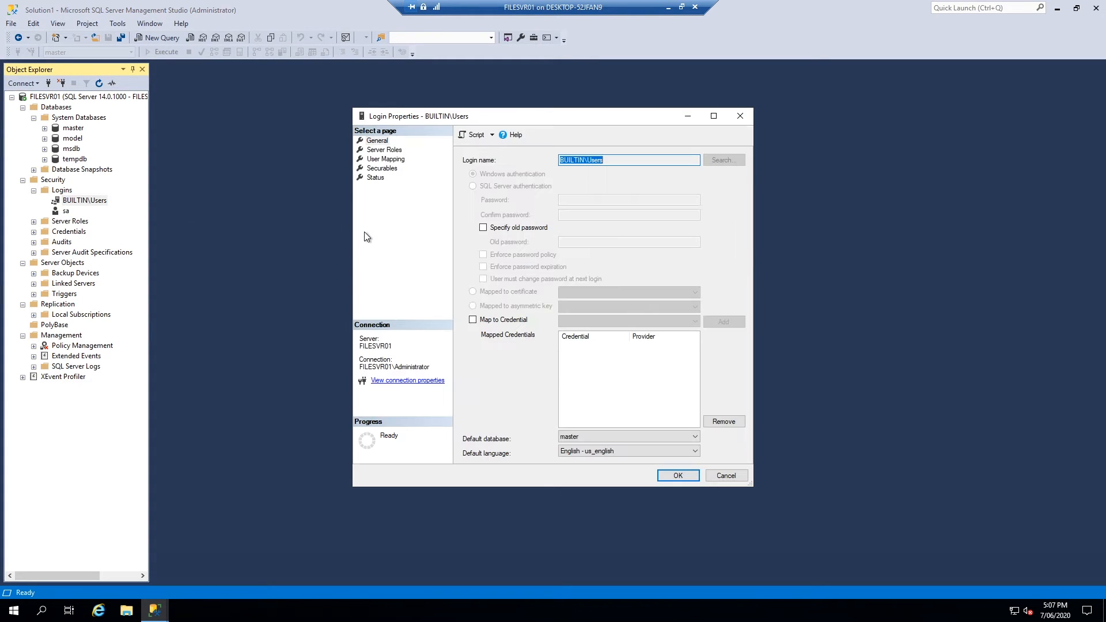
click(385, 169)
click(387, 160)
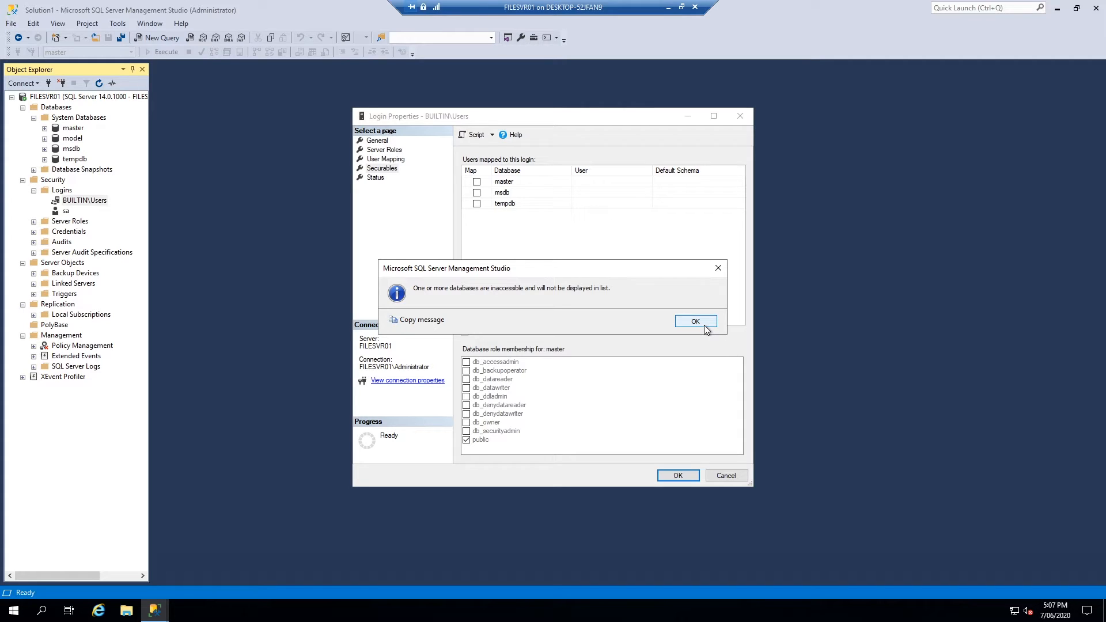
click(696, 322)
click(742, 117)
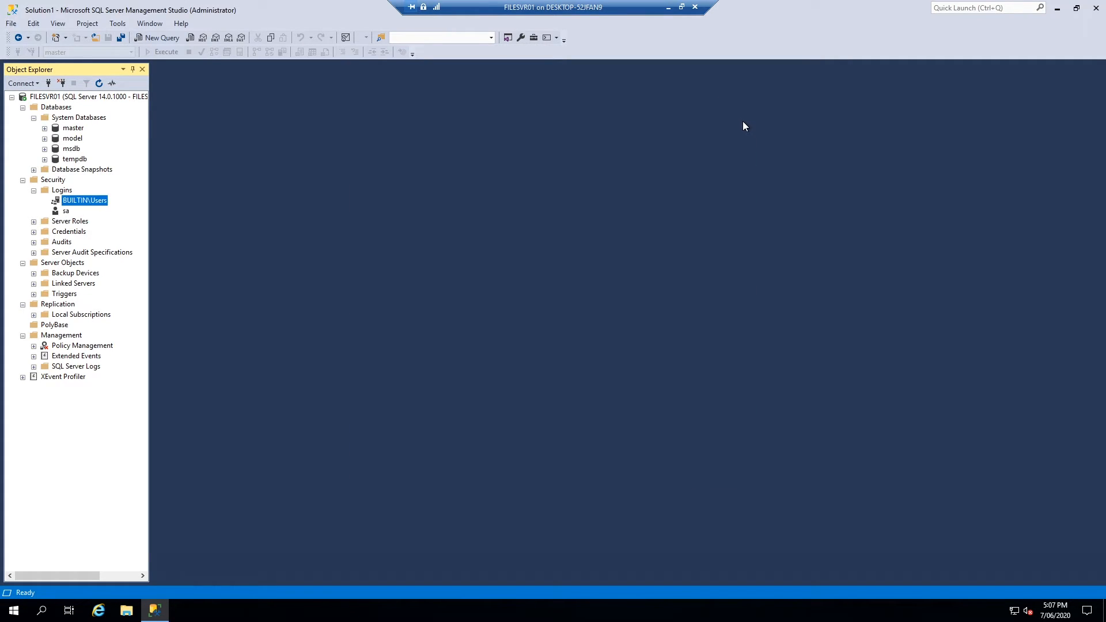
Disconnect and reconnect to the Database Engine with SQL Server Authentication as sa
click(11, 24)
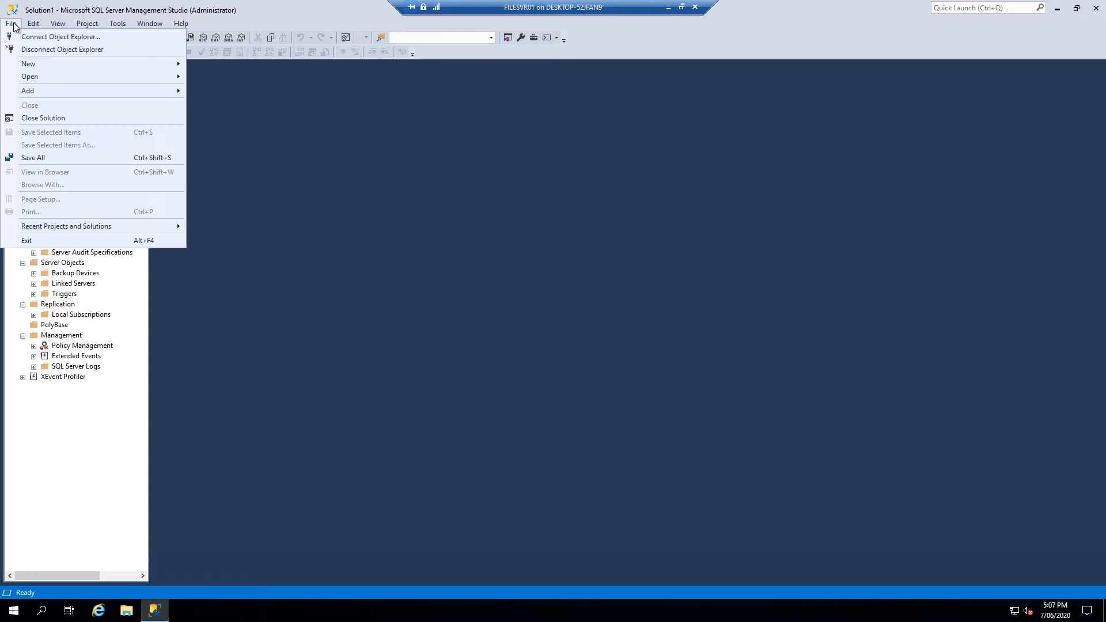
click(40, 49)
click(26, 84)
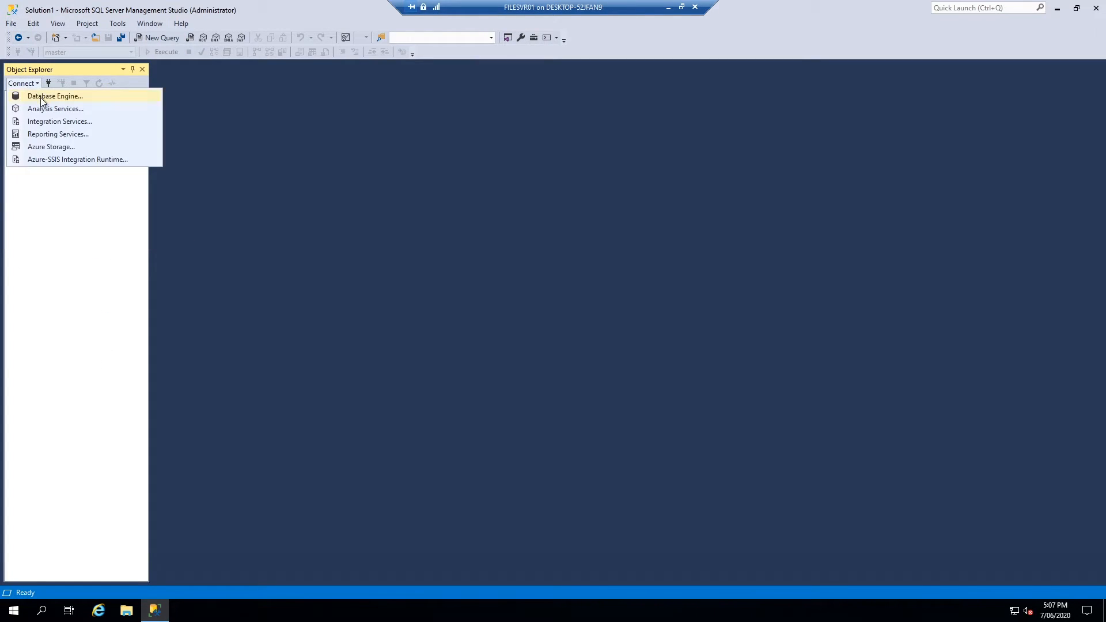
click(41, 101)
click(602, 249)
click(568, 267)
click(577, 262)
text(sa)
key(Tab)
text(*********)
key(Return)
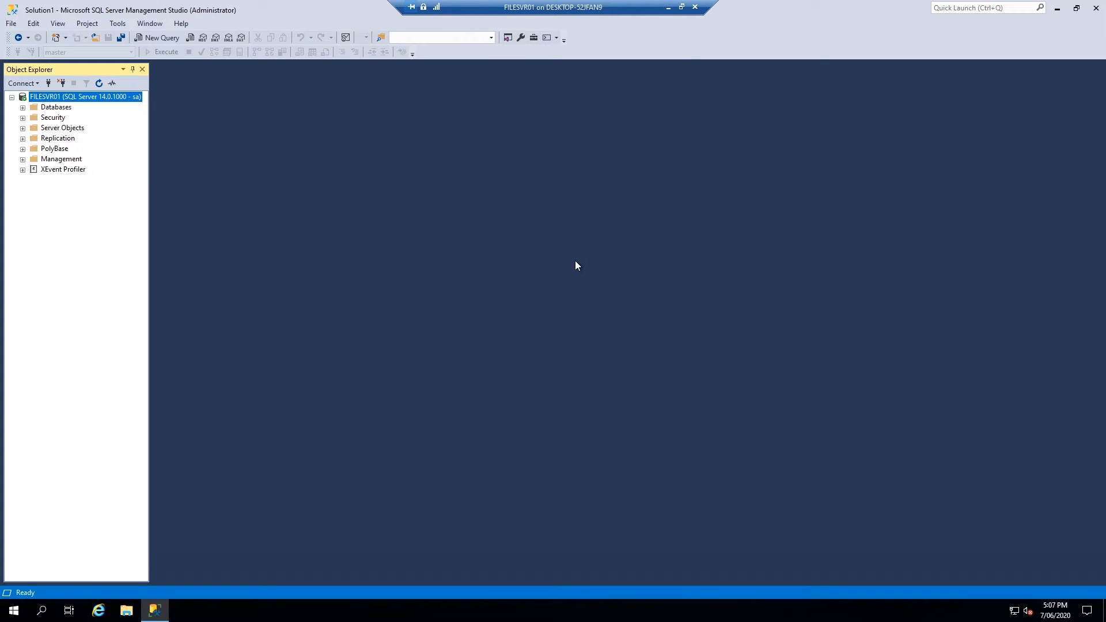
Create a new database named Test under Databases
click(22, 107)
right_click(53, 108)
click(77, 115)
text(Test)
click(678, 476)
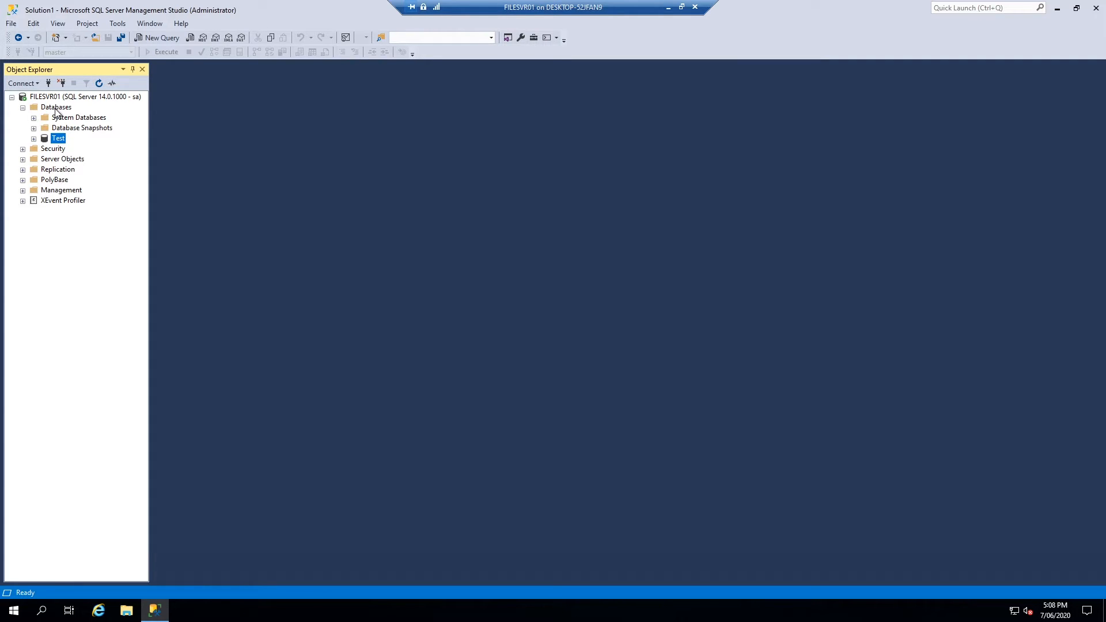
Open the properties of the TEST\administrator login under Security > Logins
click(23, 149)
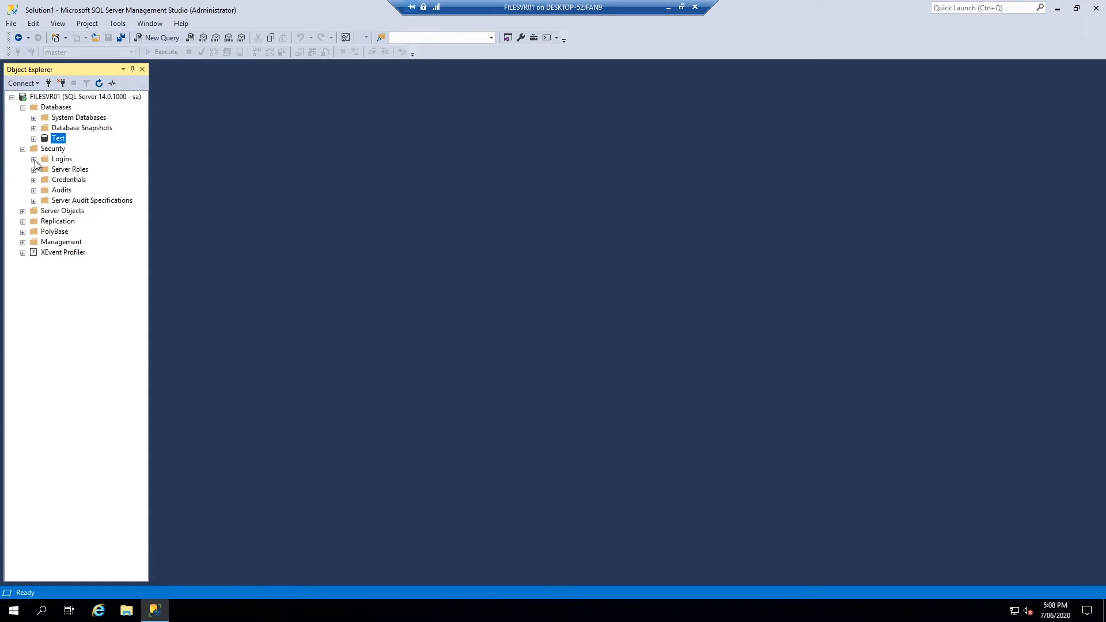
click(33, 159)
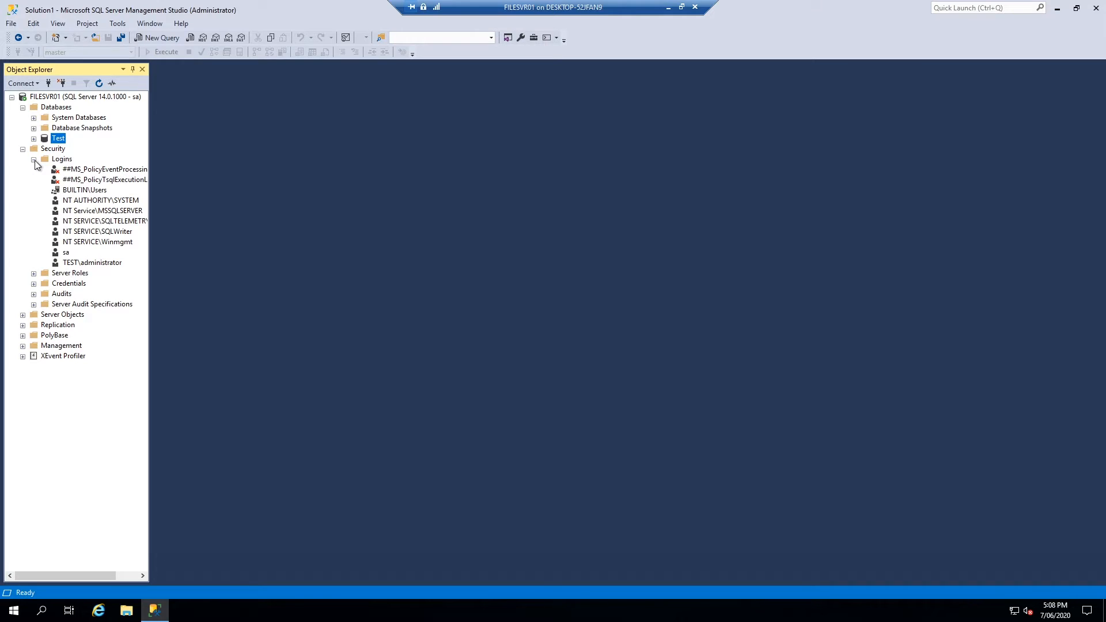
right_click(86, 263)
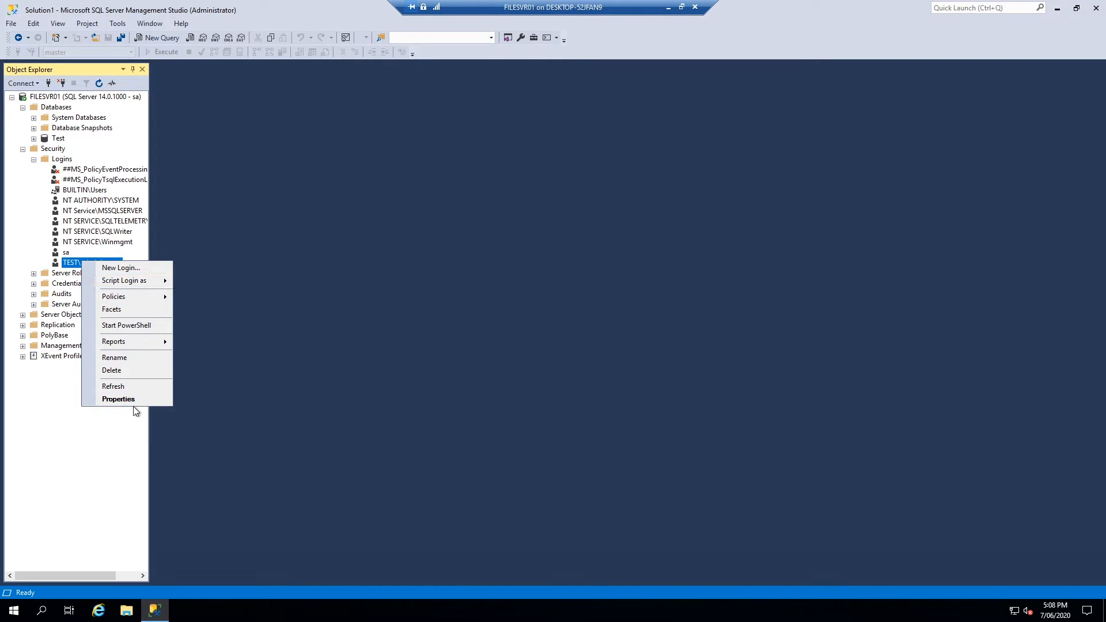
click(133, 405)
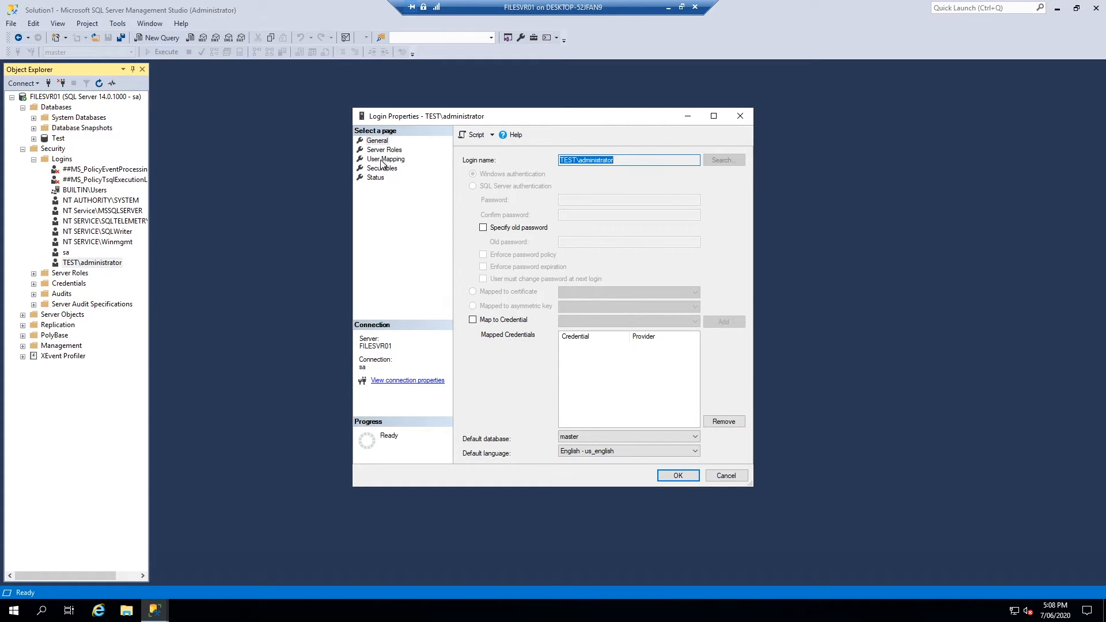
Tick the dbcreator server role for the login and save
click(385, 159)
click(383, 169)
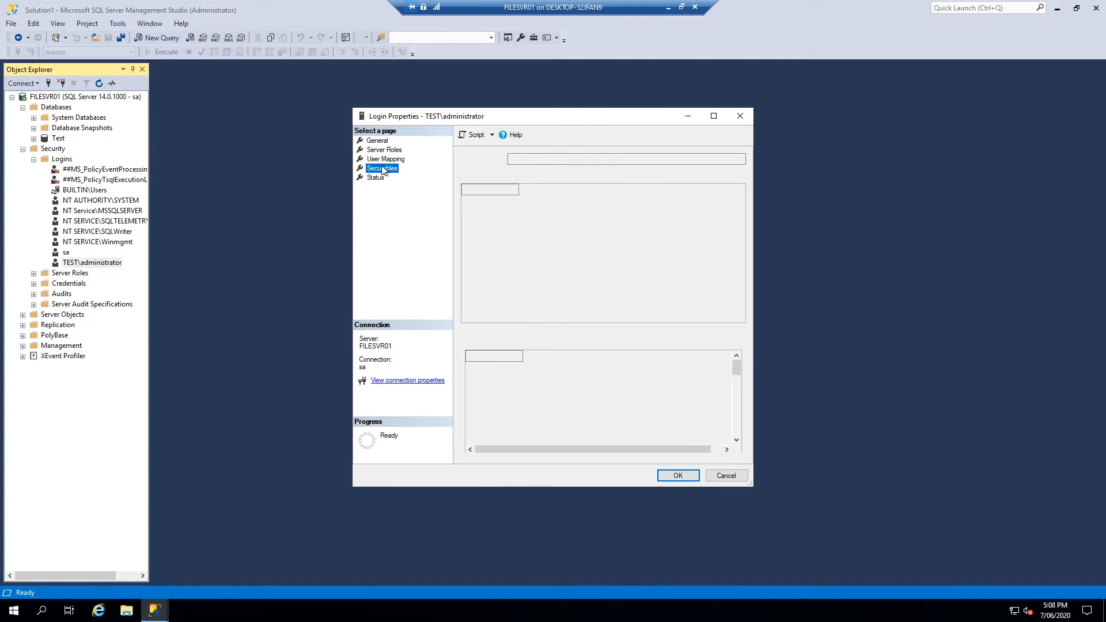
click(384, 150)
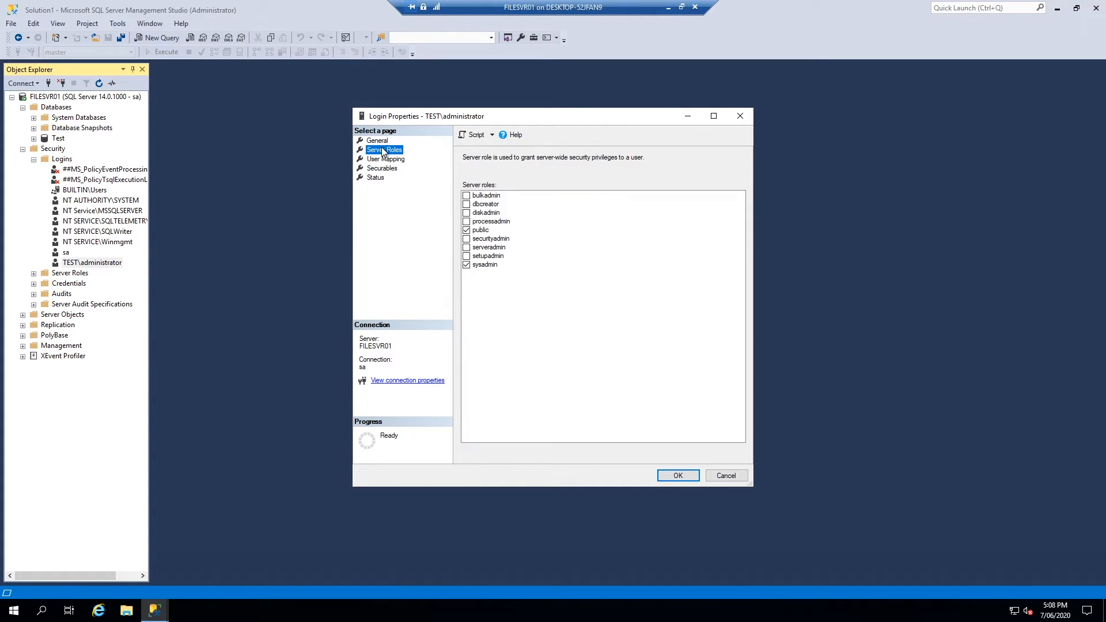
click(467, 266)
click(467, 205)
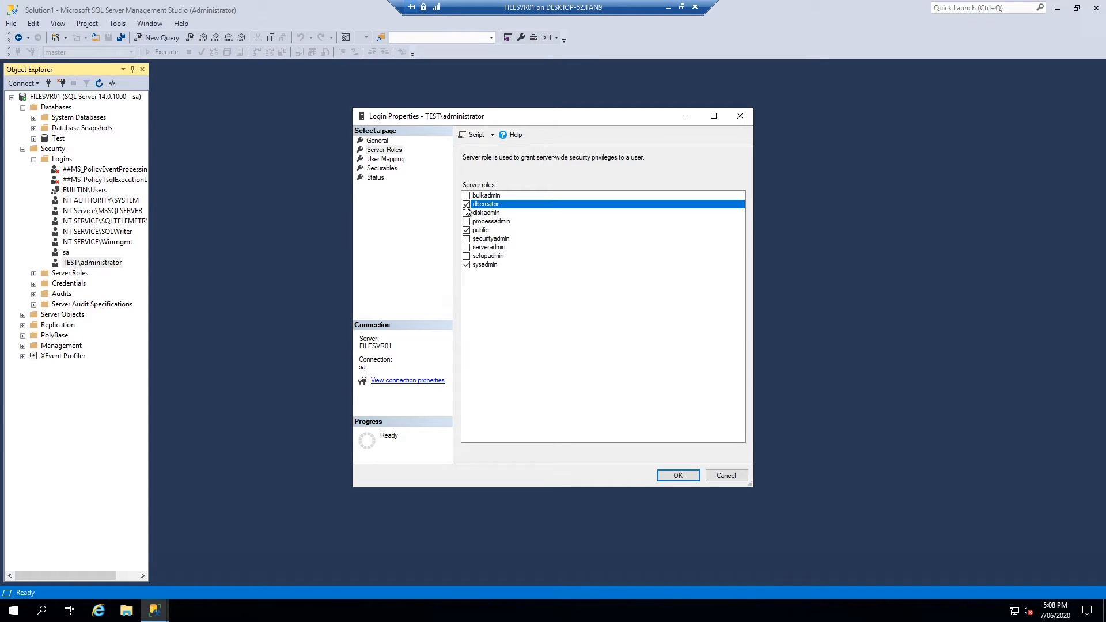
click(678, 476)
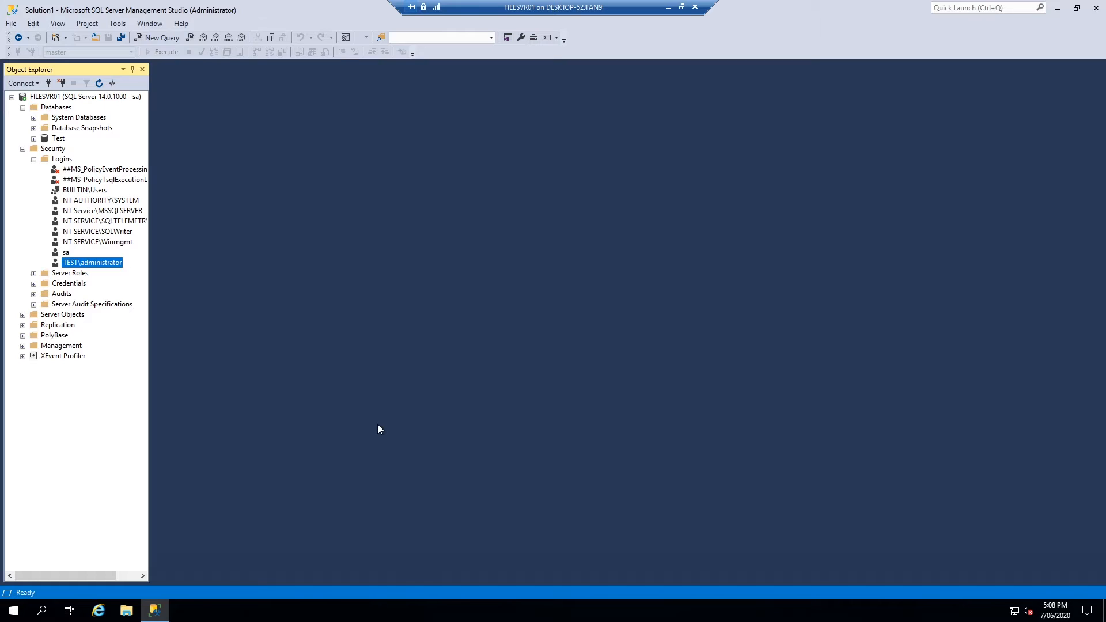
Disconnect the sa session and reconnect using Windows Authentication
click(61, 83)
click(48, 83)
click(518, 316)
Attempt to create database test2, dismiss the permission-denied error, and cancel
click(22, 107)
right_click(40, 107)
click(60, 116)
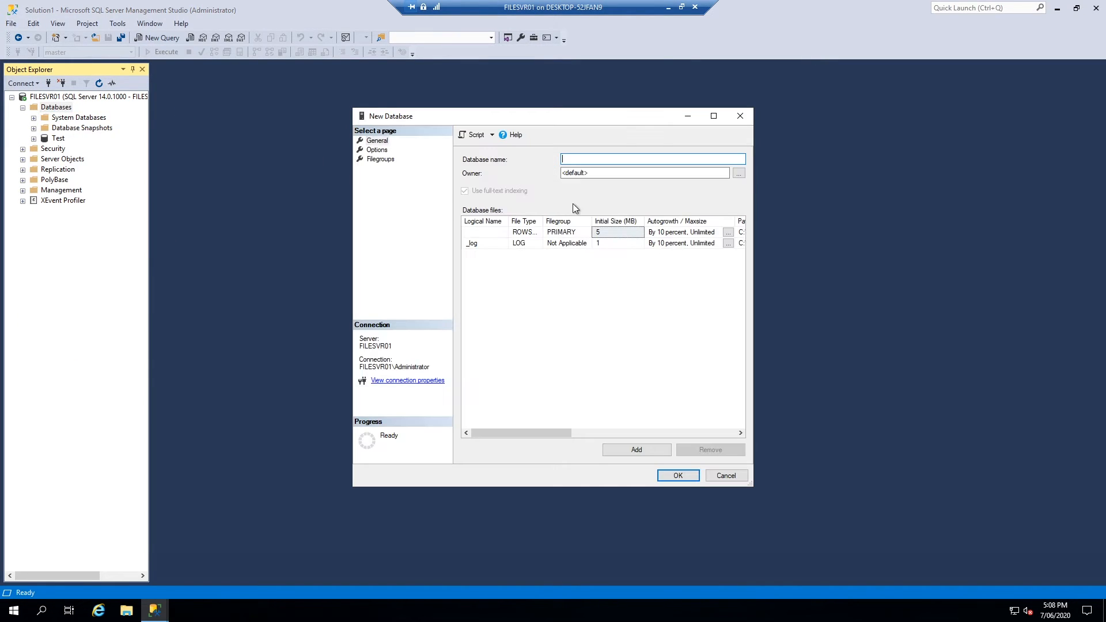
text(test2)
click(694, 476)
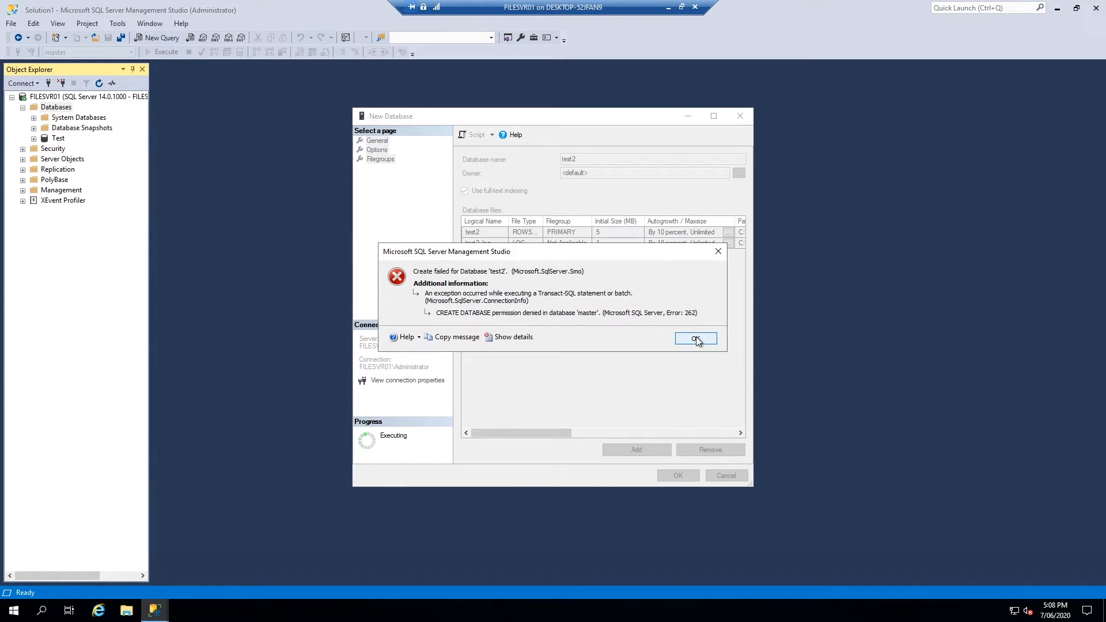
click(696, 339)
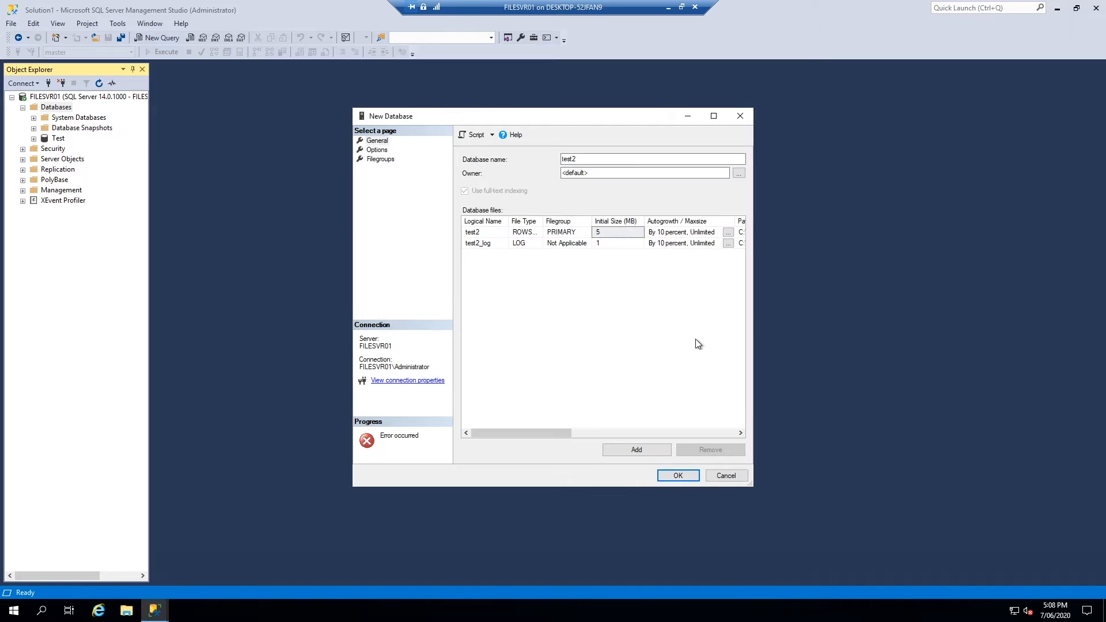
click(724, 476)
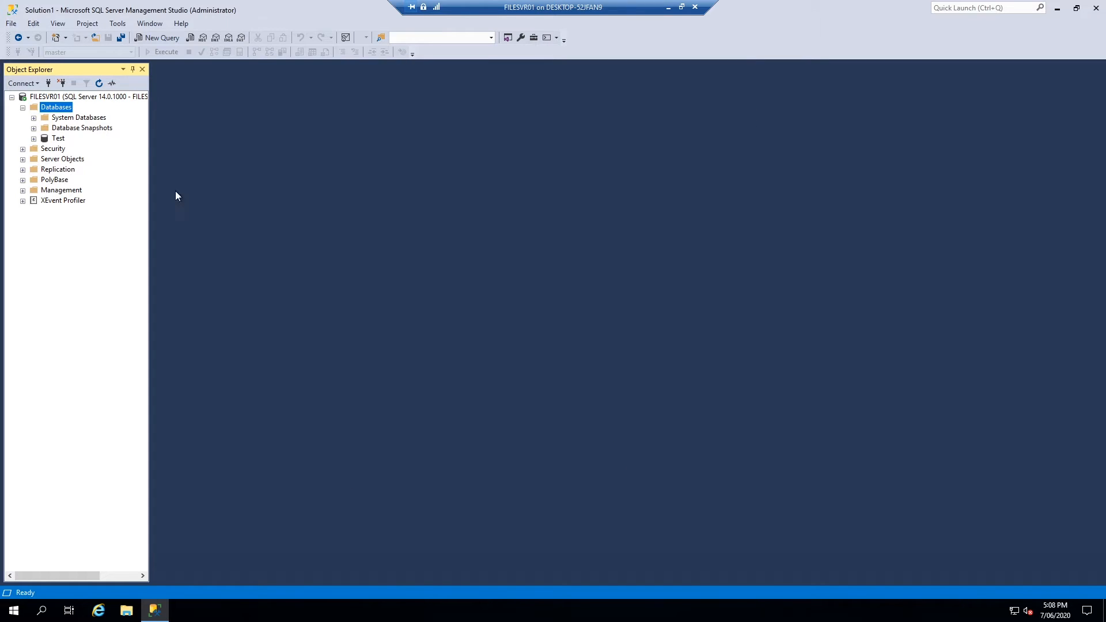
Disconnect and reconnect to FILESVR01 with SQL Server Authentication as sa
click(61, 83)
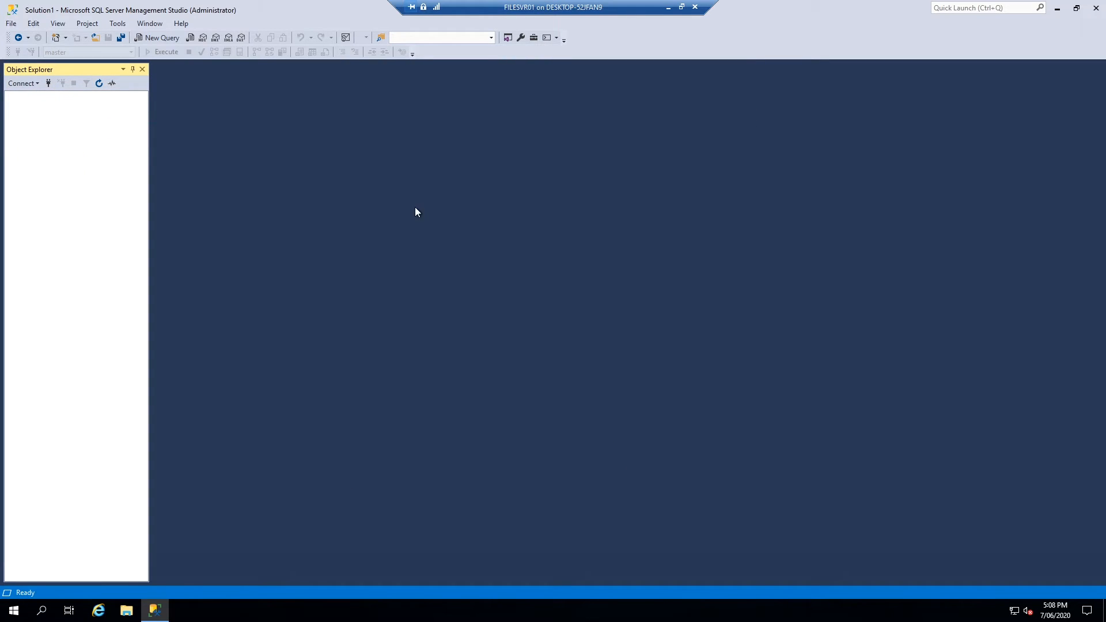
click(46, 83)
click(655, 249)
click(615, 268)
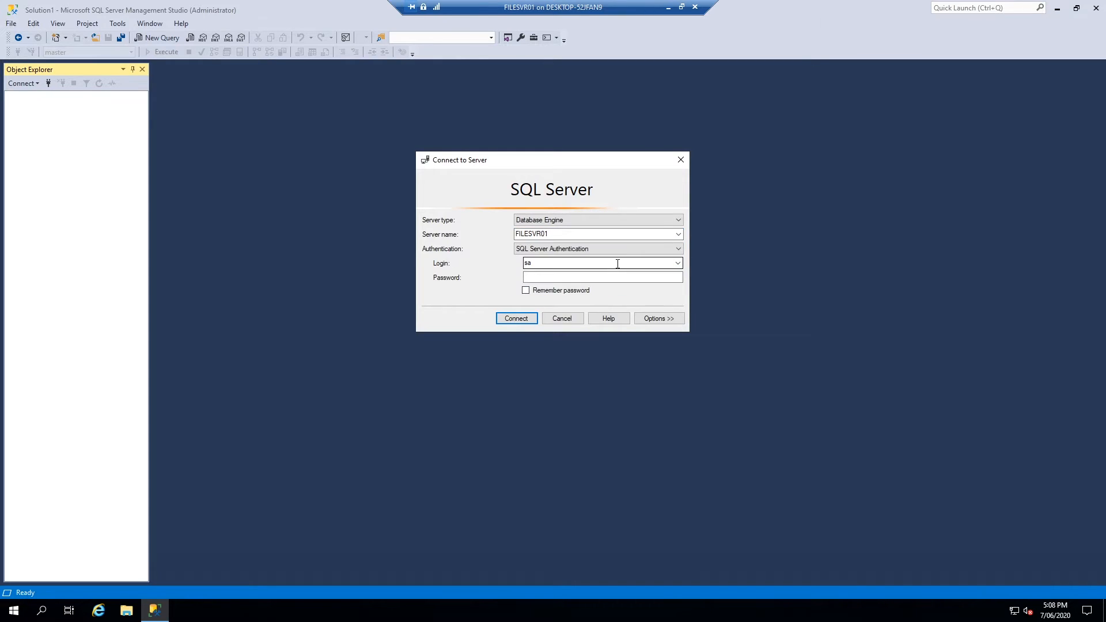
click(613, 275)
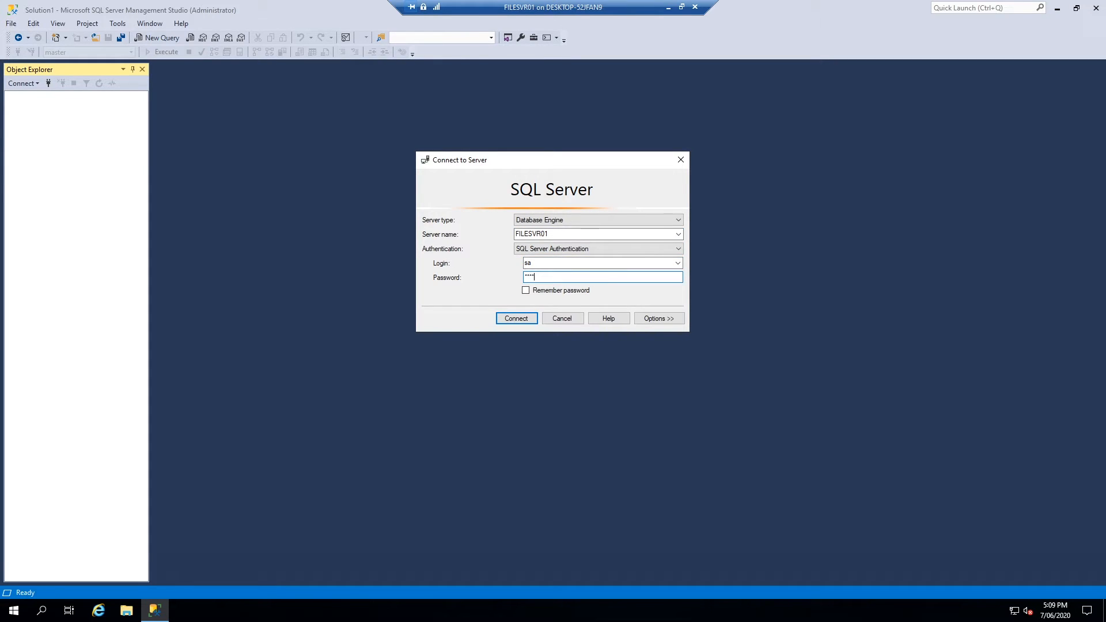
key(Return)
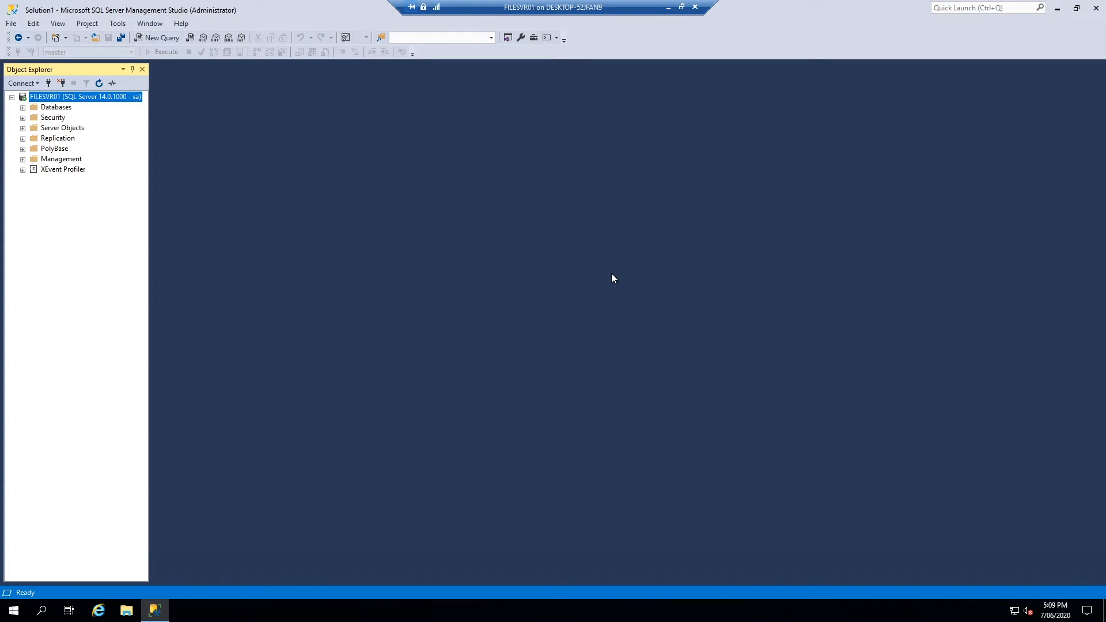
Review the master database's Permissions page under System Databases, then close without changes
click(23, 107)
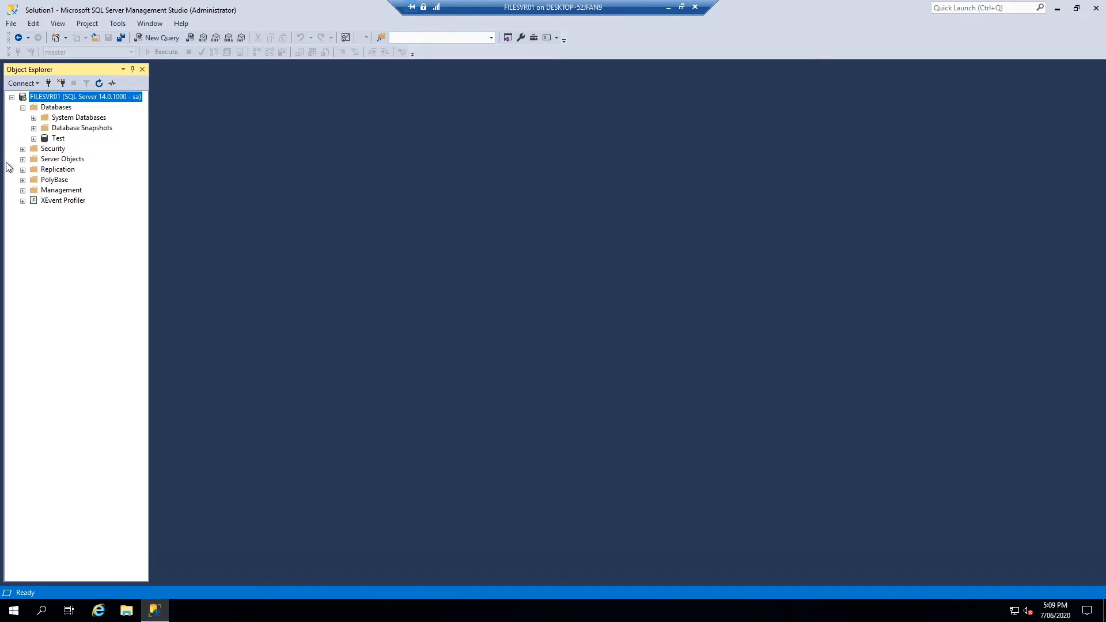
click(34, 117)
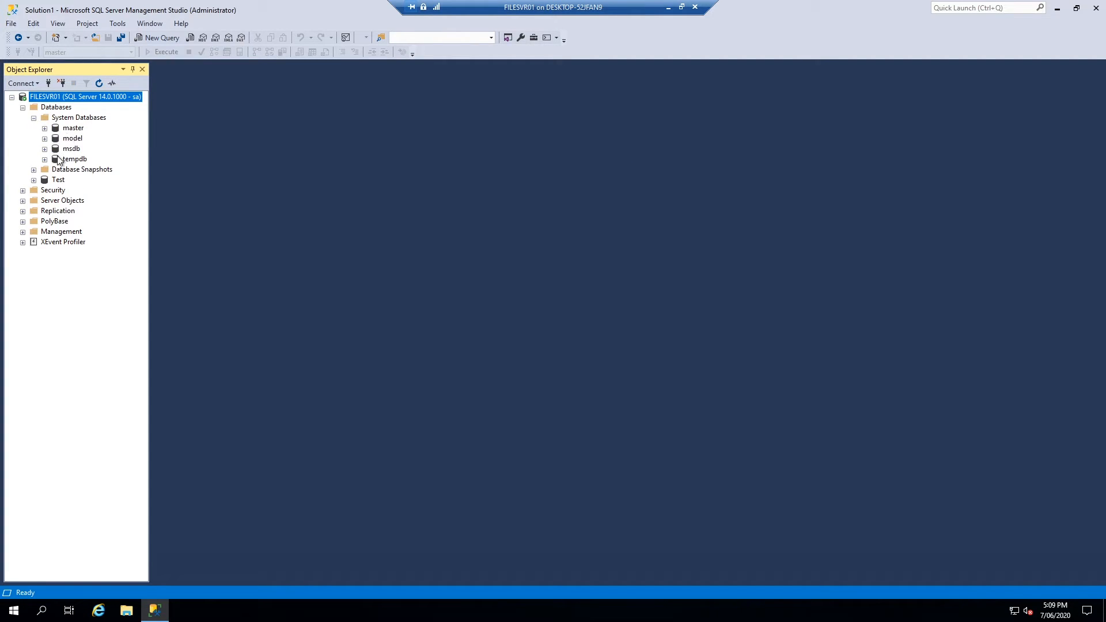
right_click(62, 128)
click(117, 242)
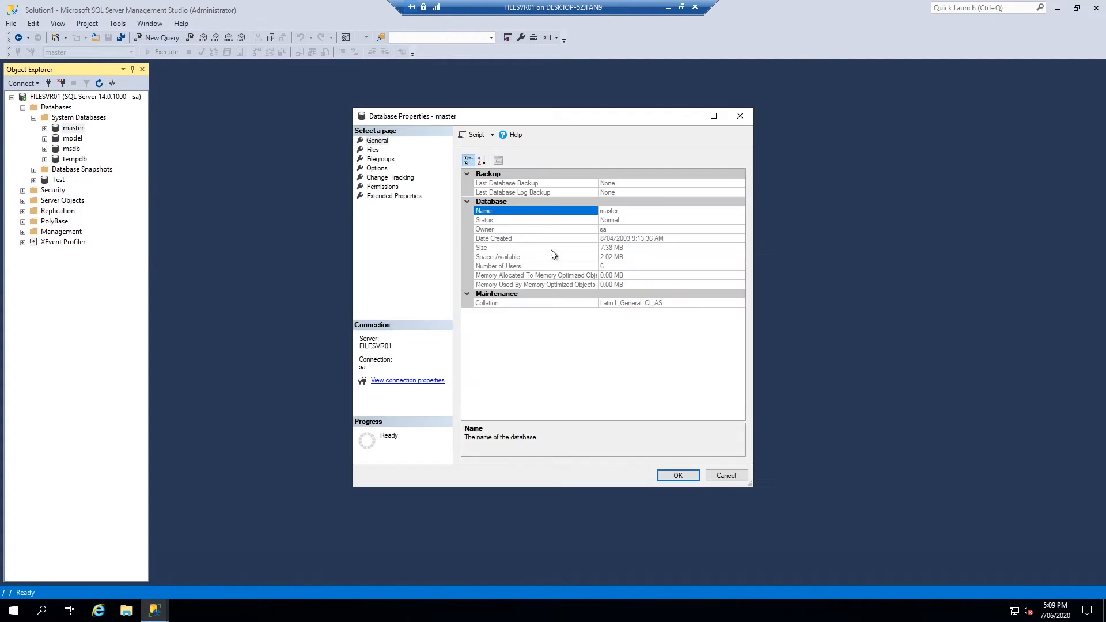
click(382, 187)
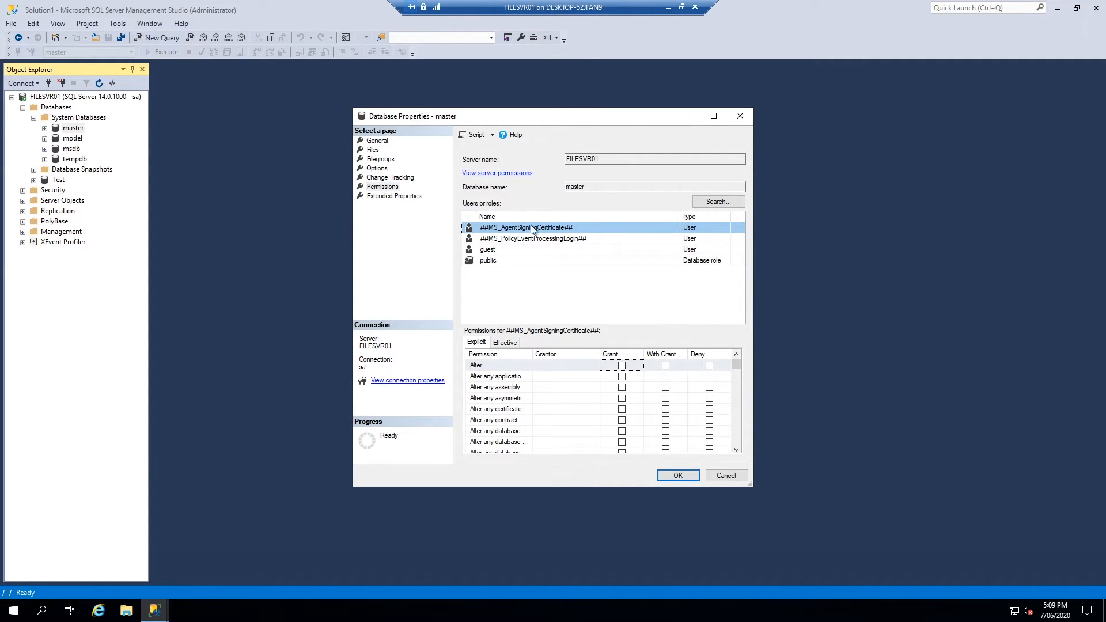
click(726, 475)
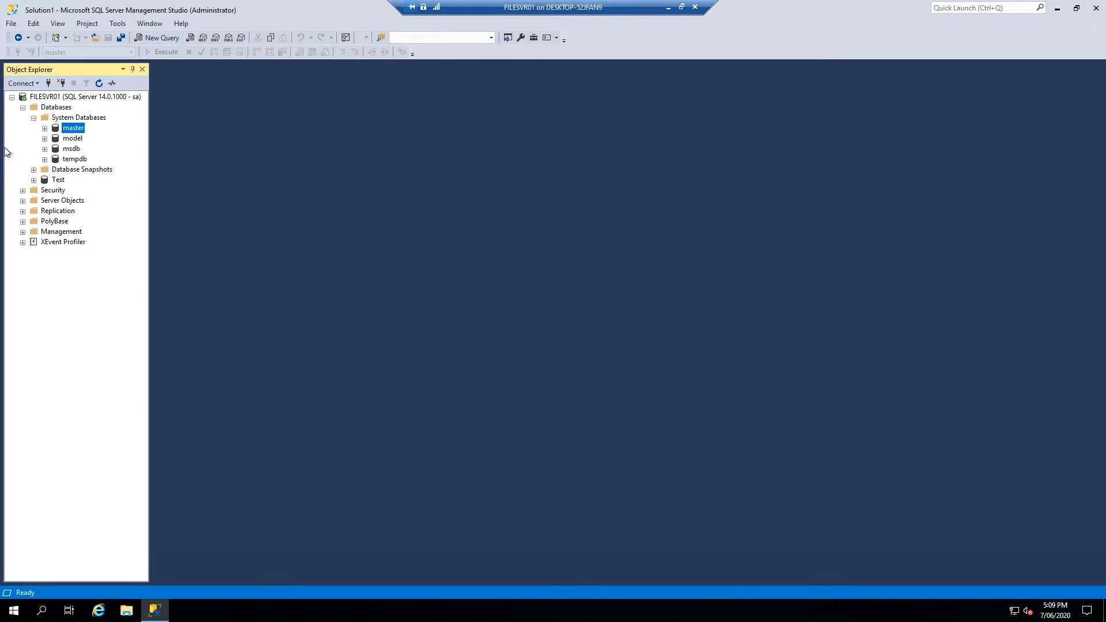
Review the sa login's User Mapping, confirming dbo mappings in master, msdb and Test
click(23, 191)
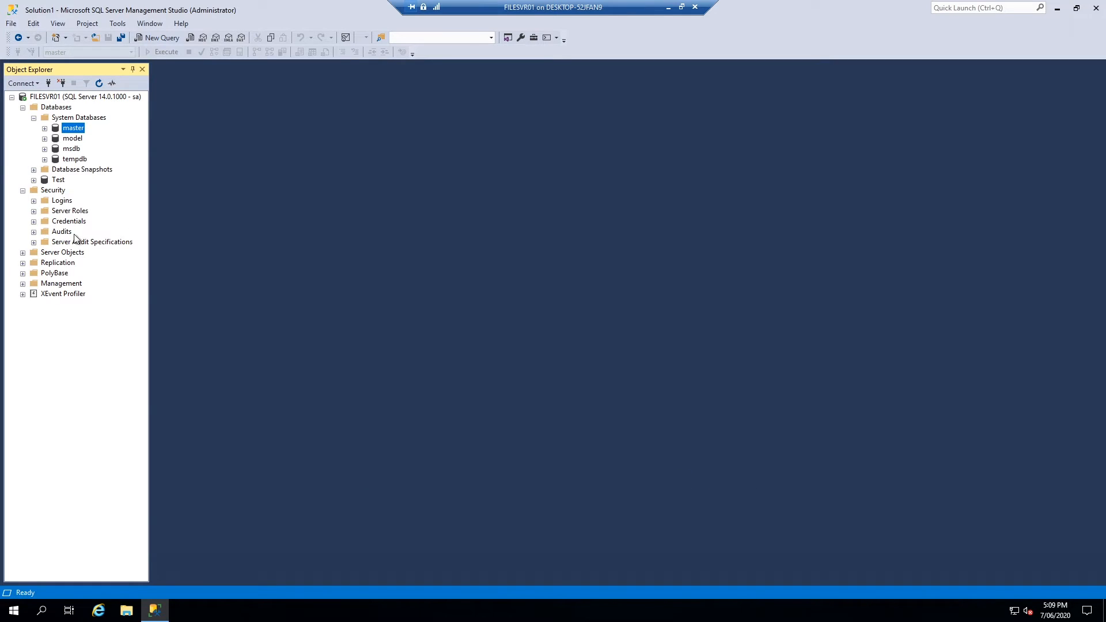
click(33, 201)
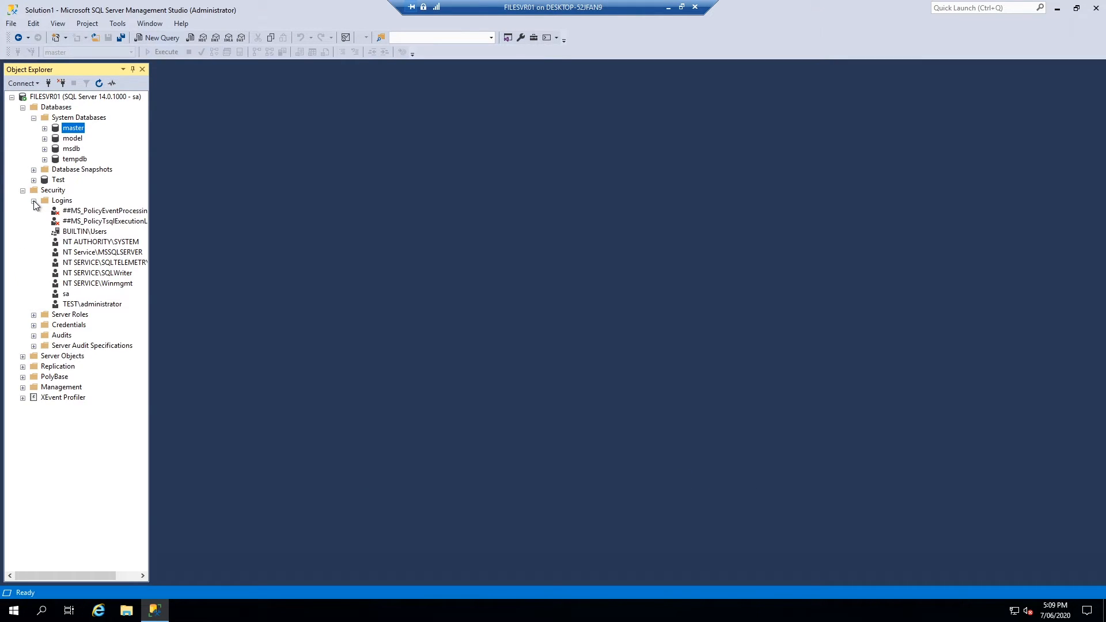
click(68, 295)
right_click(71, 303)
click(87, 436)
click(385, 160)
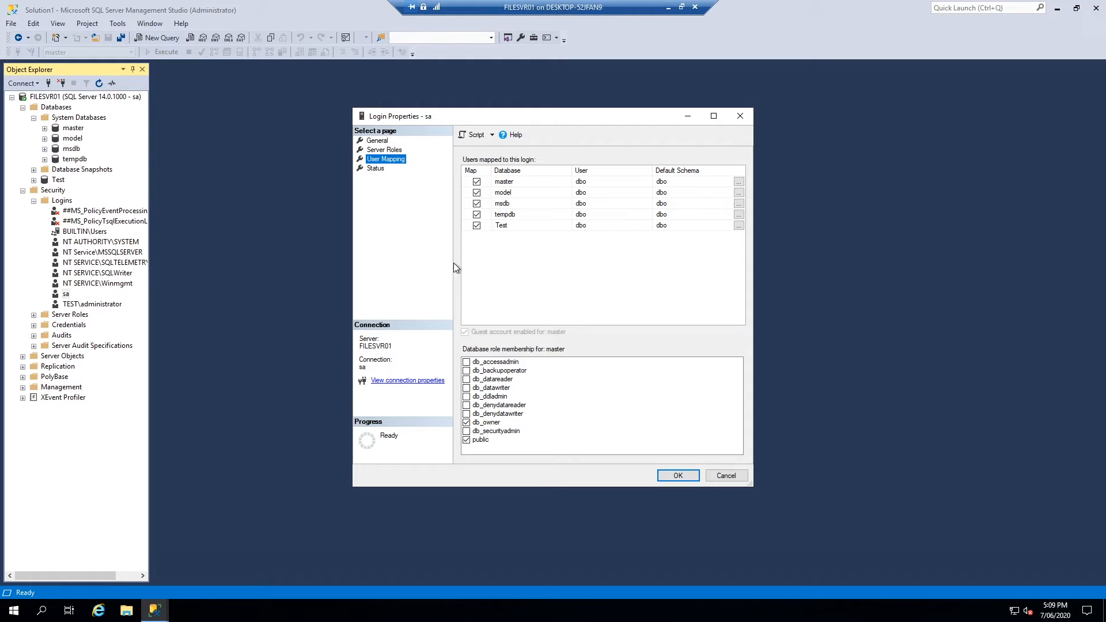
click(555, 183)
click(554, 203)
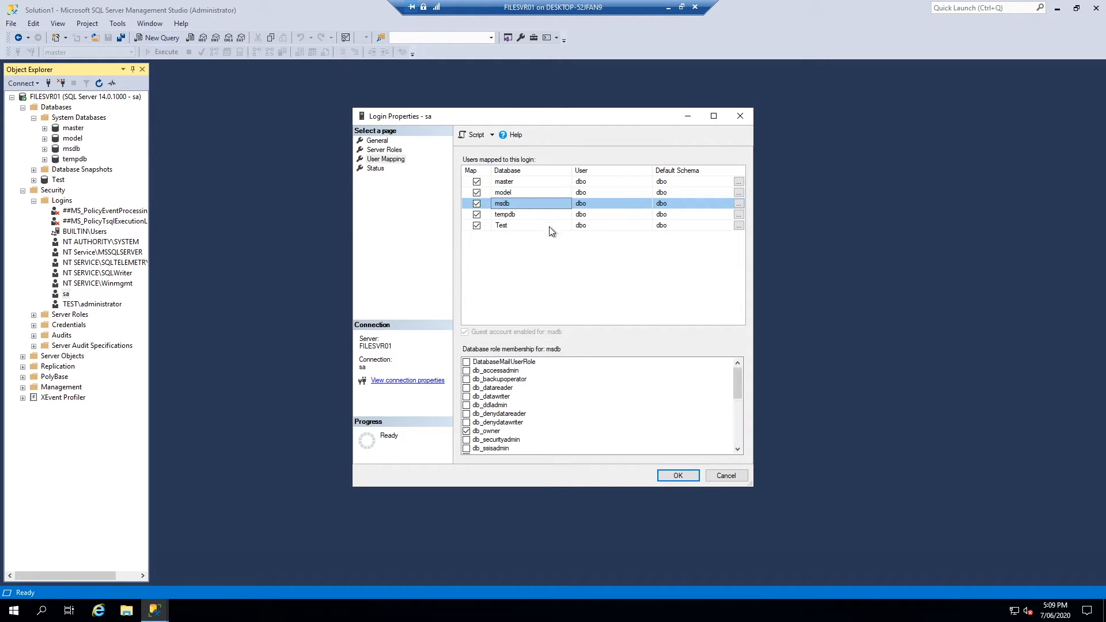
click(556, 228)
click(740, 116)
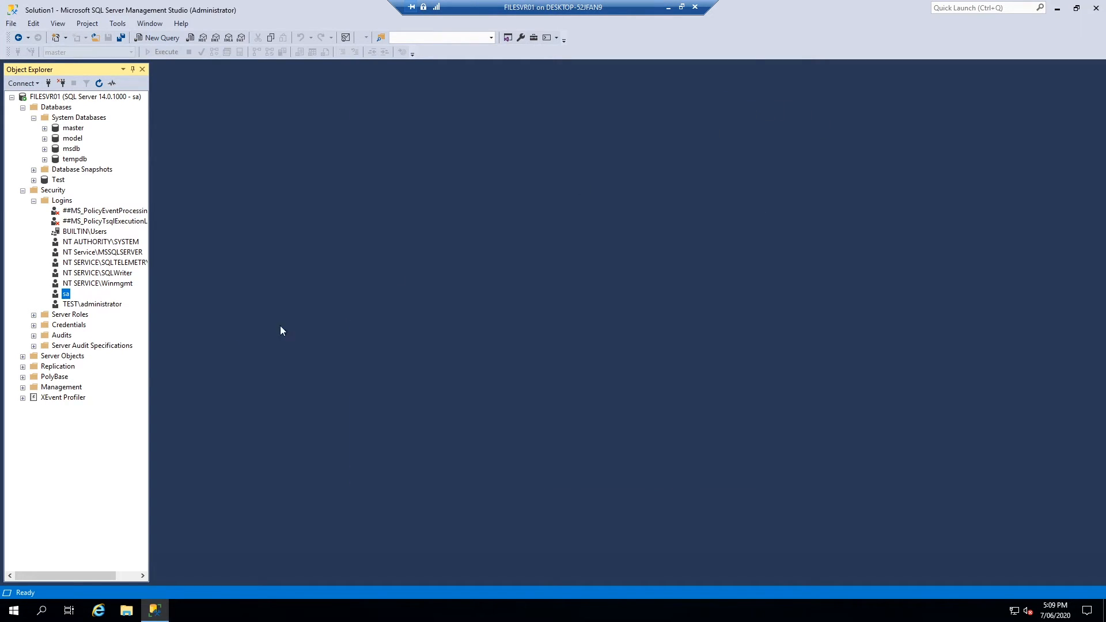
Check TEST\administrator's User Mapping, which shows no databases mapped, including master
right_click(77, 306)
click(132, 440)
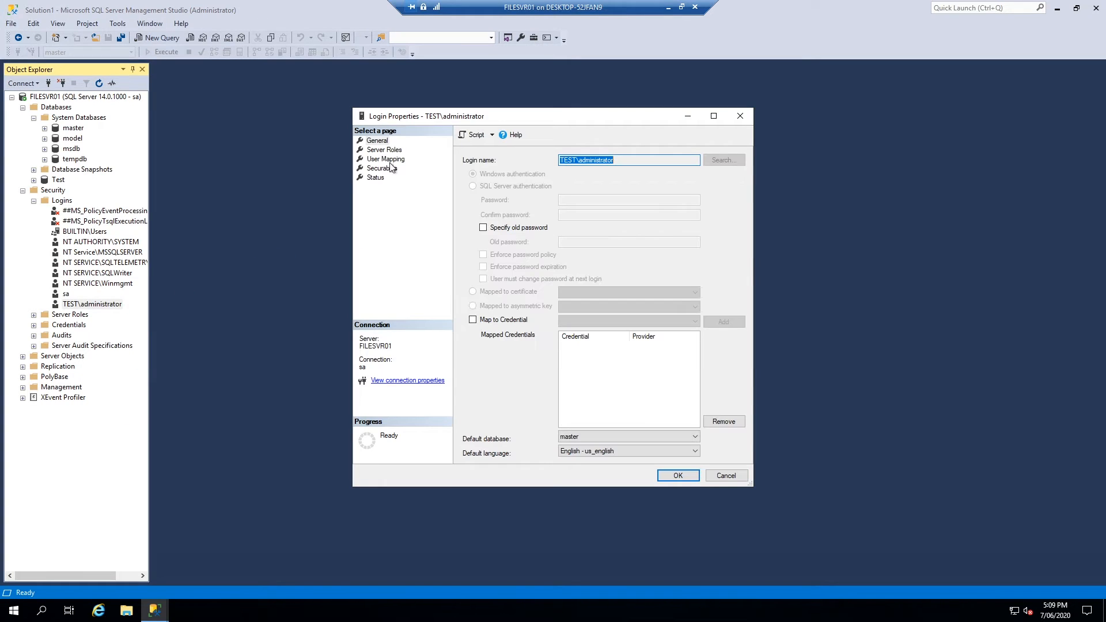
click(385, 159)
click(622, 182)
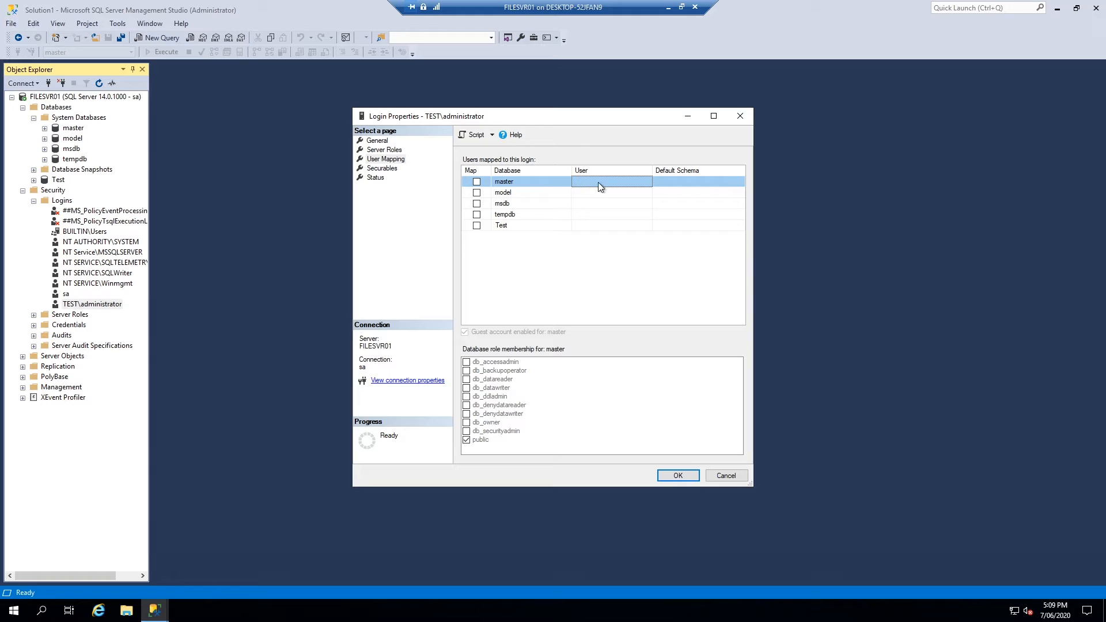
Map the TEST\administrator login to master, model, msdb, tempdb and Test
click(477, 182)
click(476, 192)
click(477, 204)
click(476, 214)
click(477, 225)
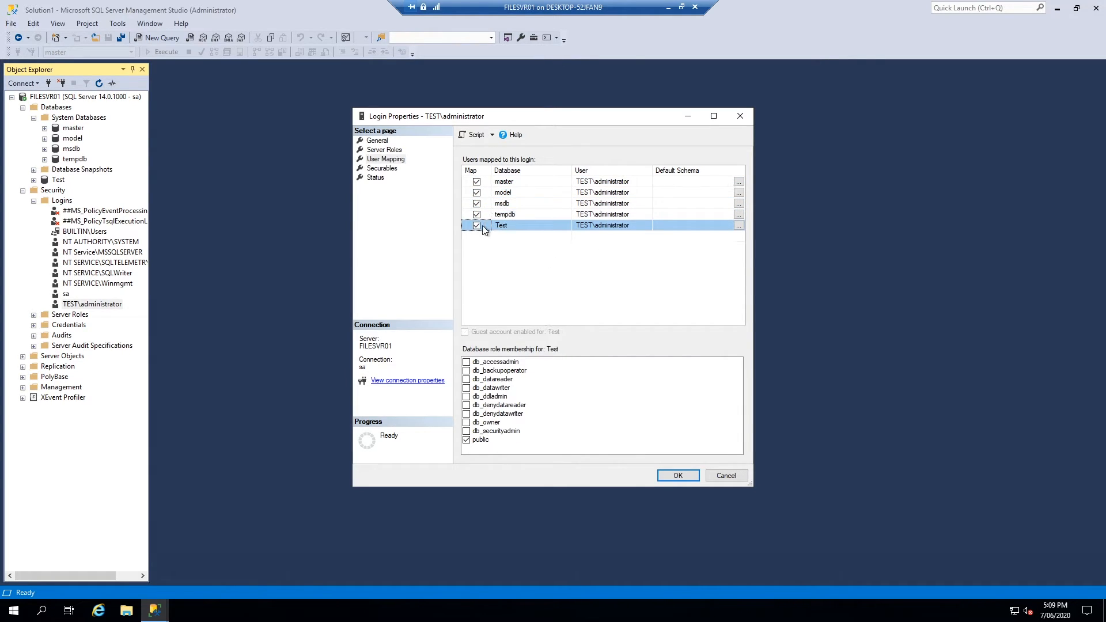
Grant the login db_owner membership in master and model
click(683, 182)
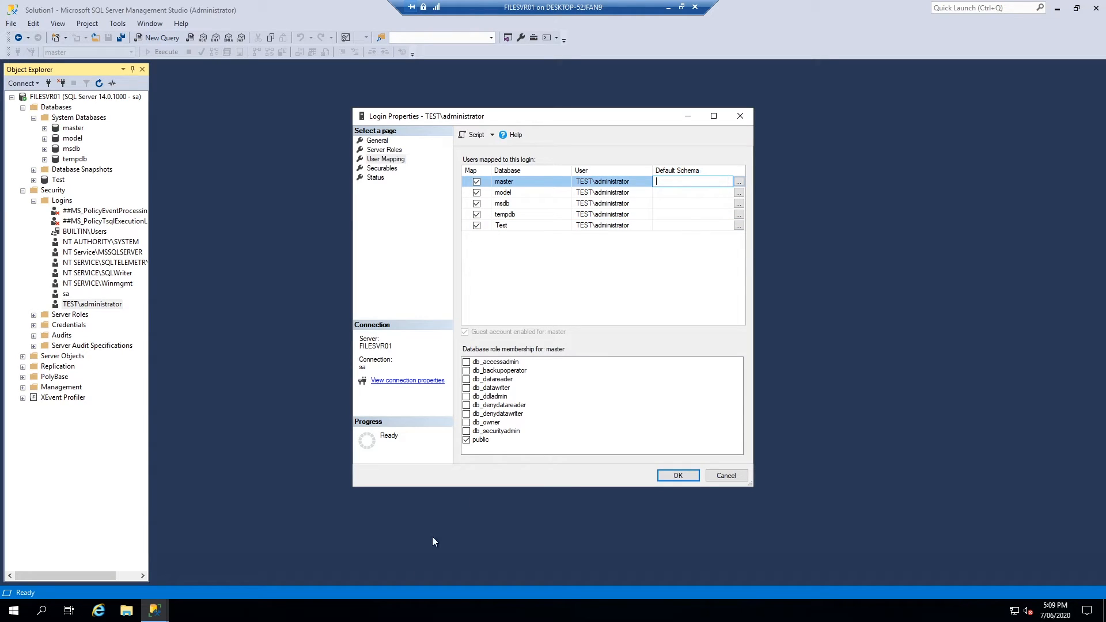
click(473, 424)
click(671, 203)
click(678, 192)
click(676, 182)
click(698, 194)
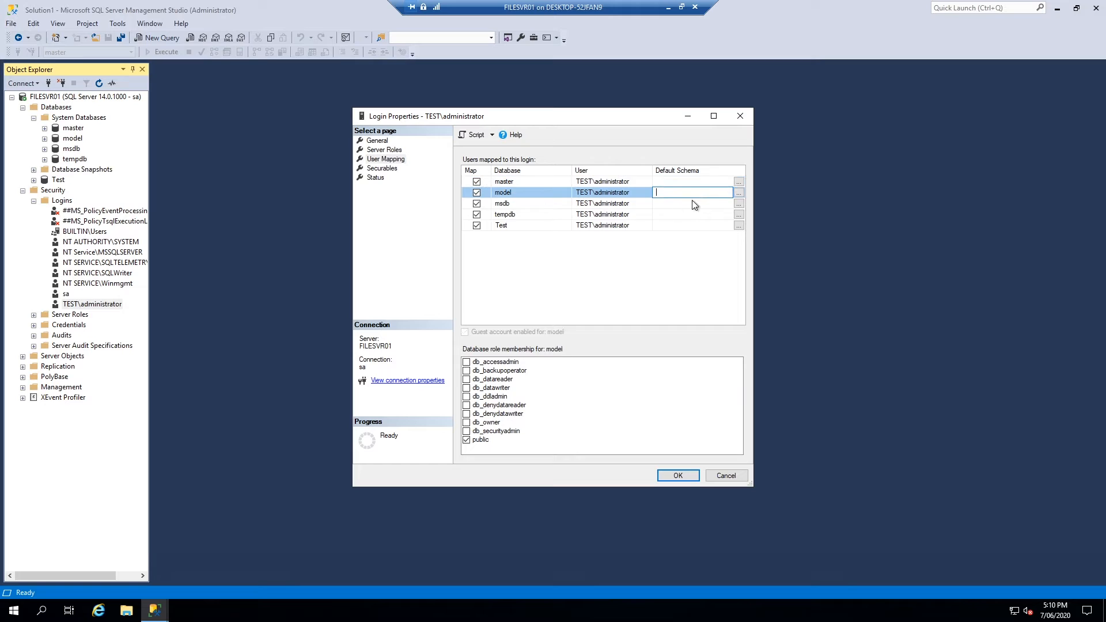
click(474, 424)
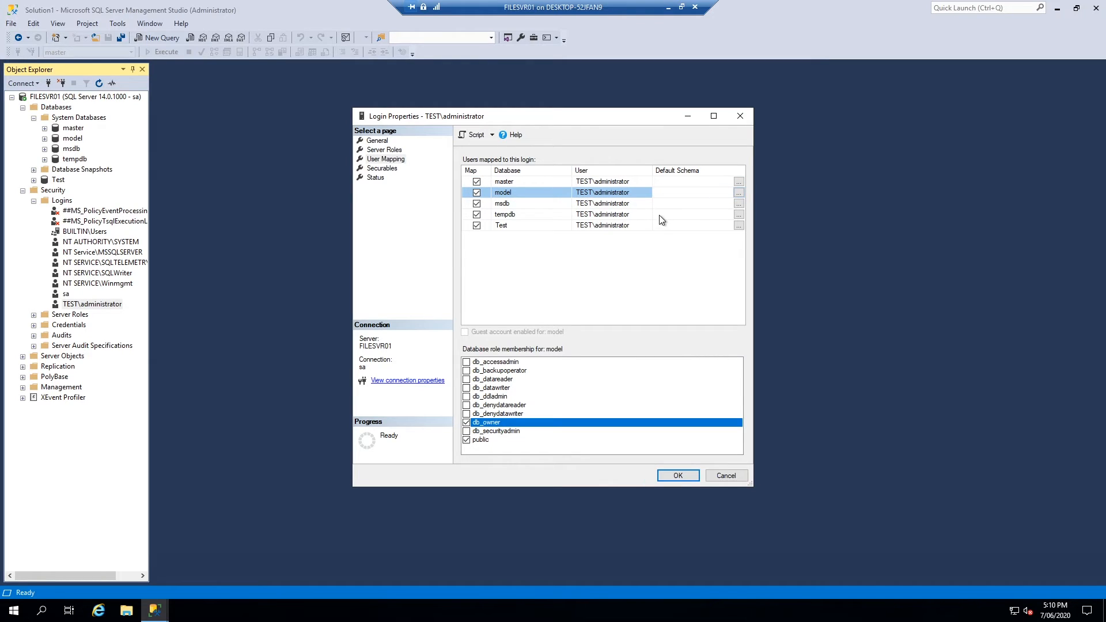
Grant db_owner membership in msdb, tempdb and Test, then save the login
click(663, 204)
scroll(478, 440, down, 5)
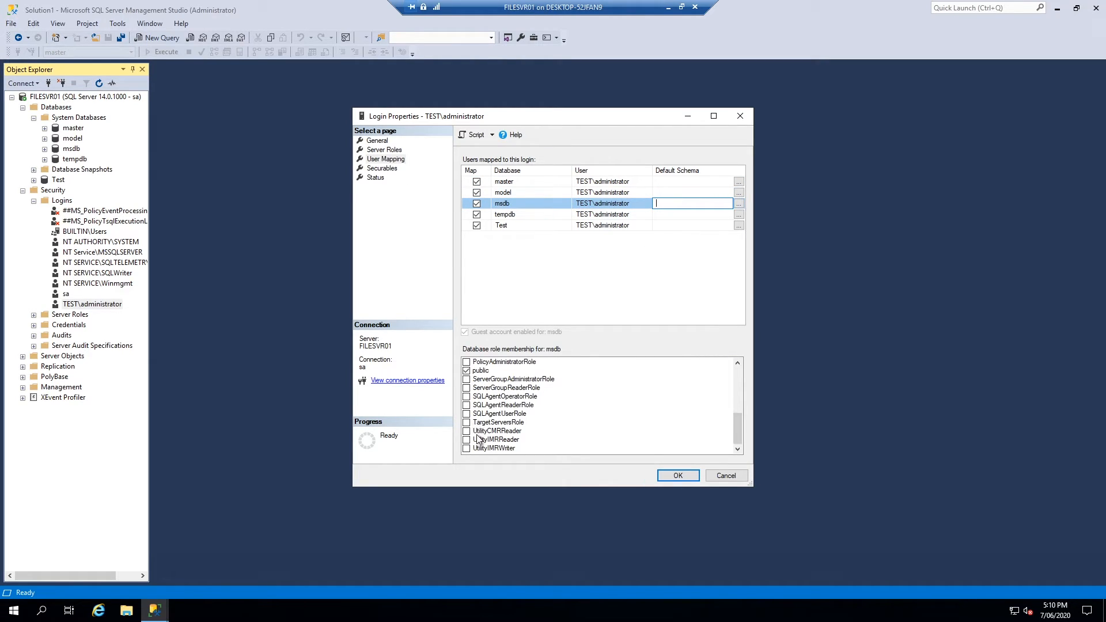
scroll(478, 440, up, 3)
click(469, 373)
click(693, 222)
click(688, 215)
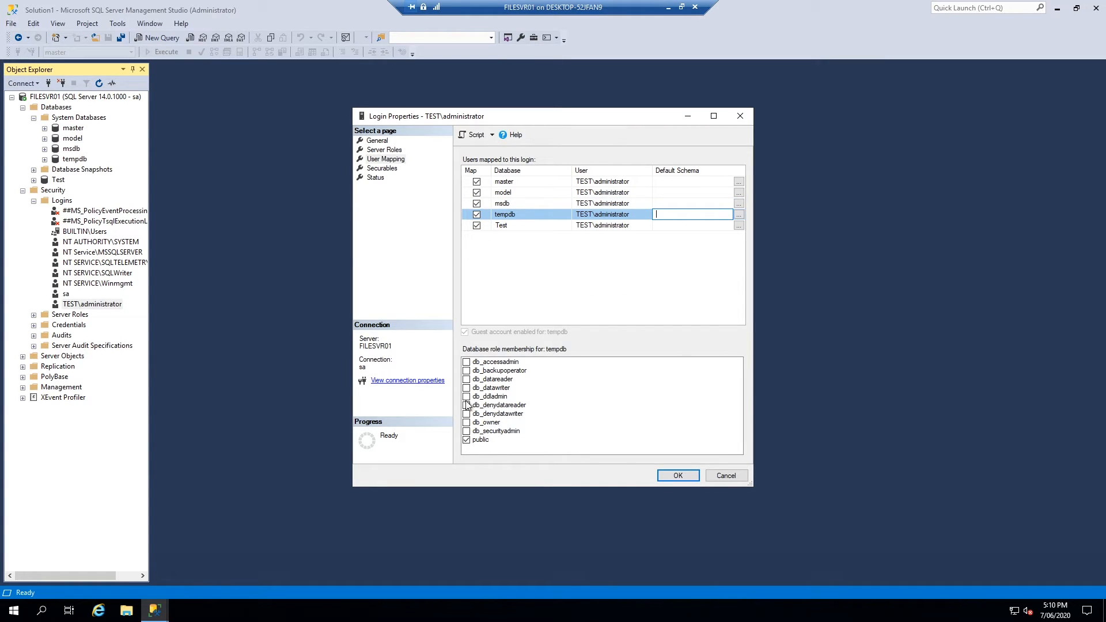
click(469, 422)
click(685, 226)
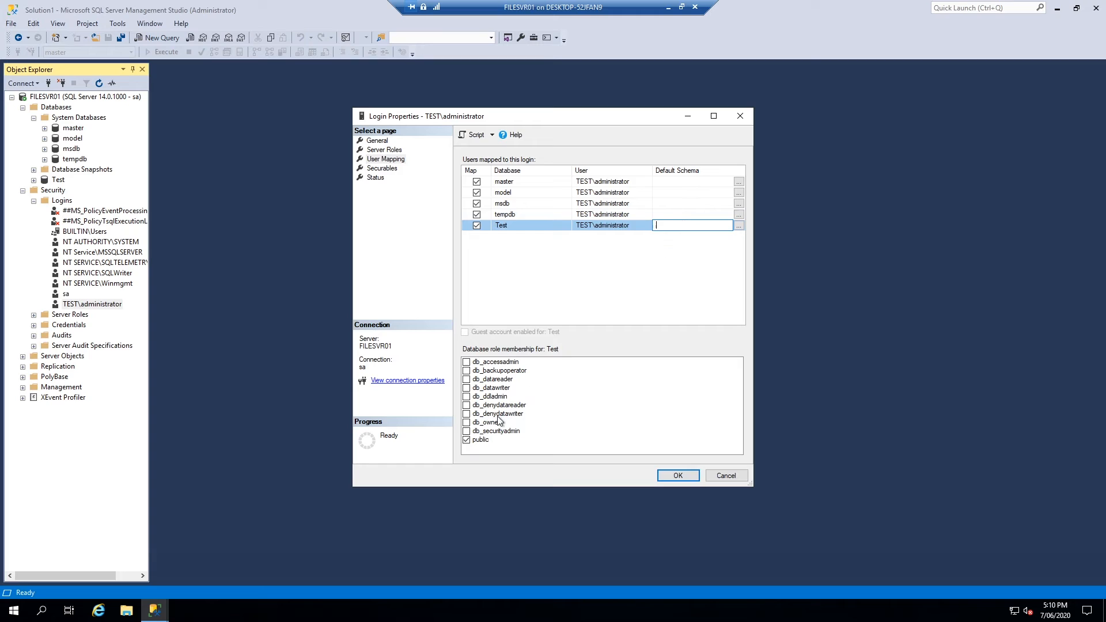
click(468, 423)
click(680, 478)
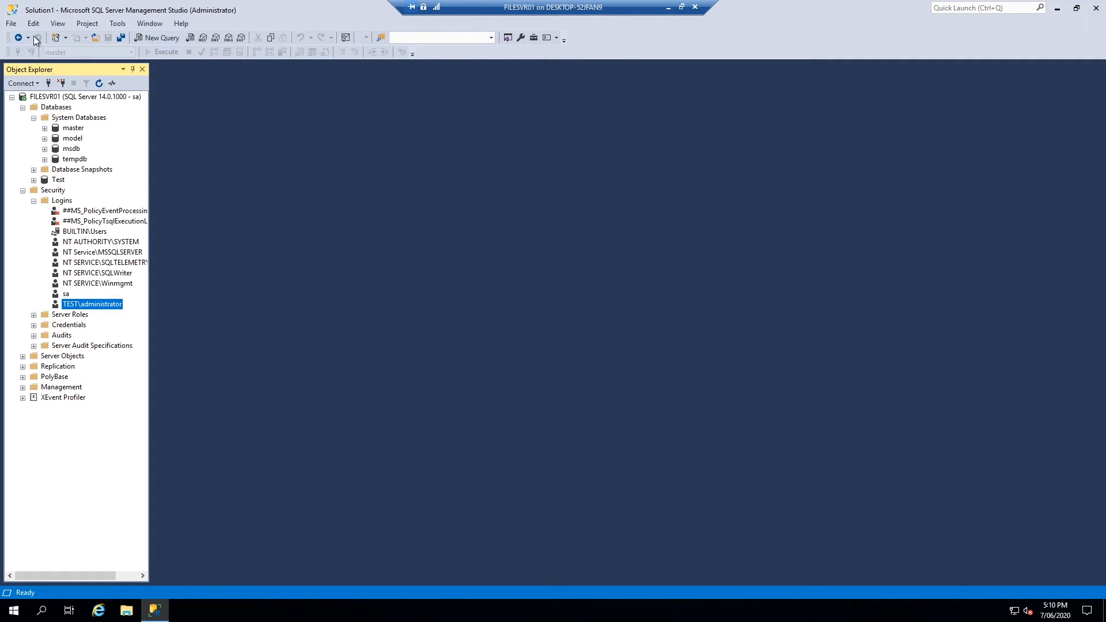
Disconnect and reconnect to FILESVR01 using Windows Authentication
click(63, 81)
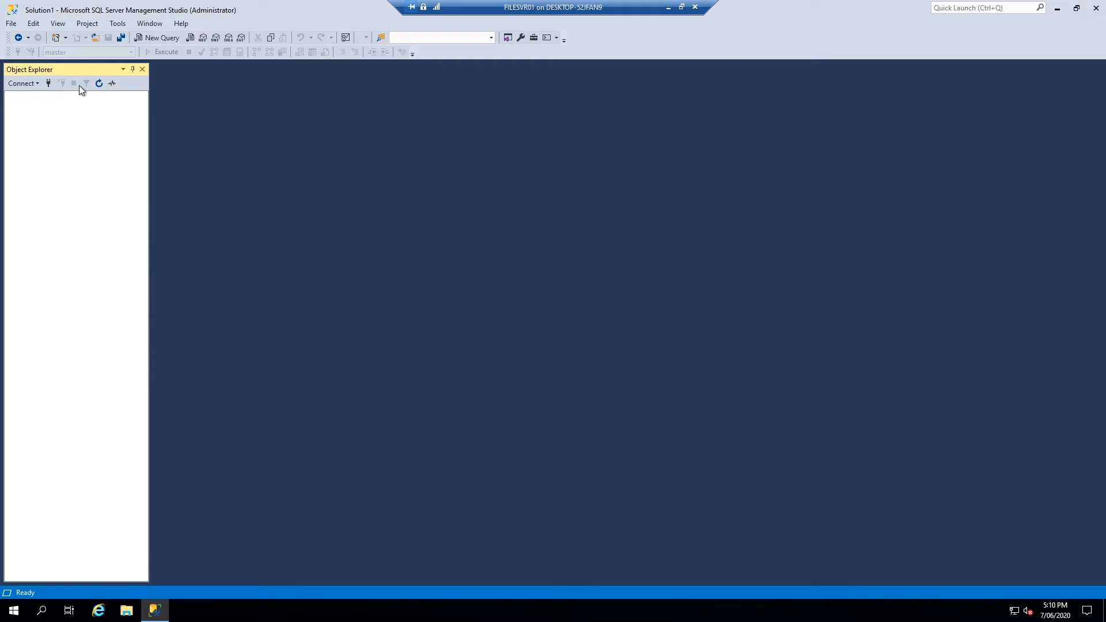
click(48, 83)
click(662, 248)
click(565, 258)
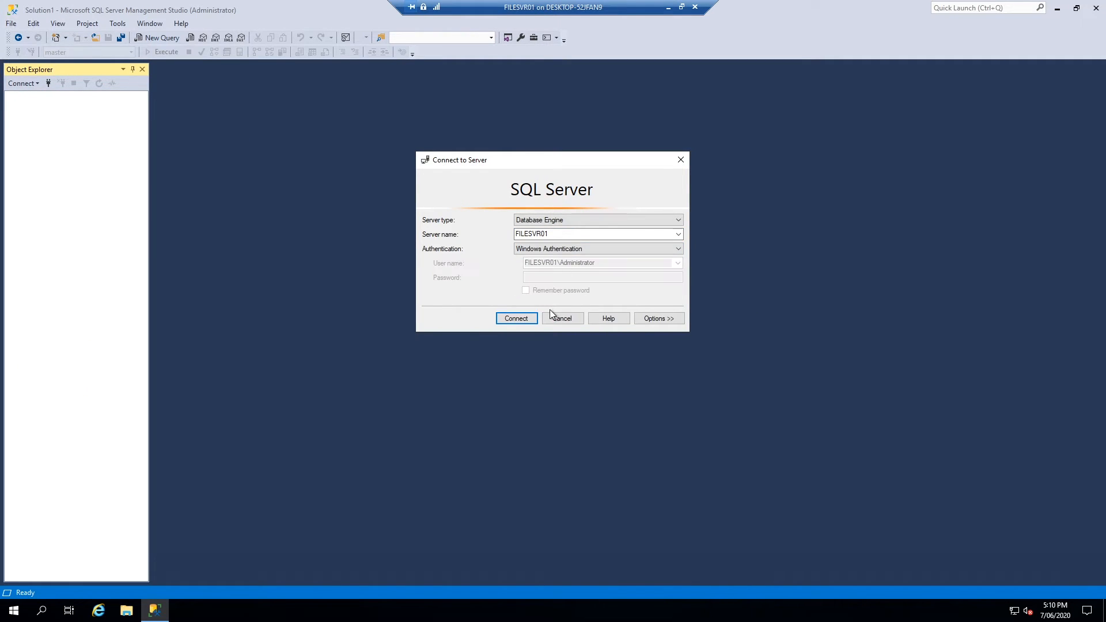
click(527, 318)
Attempt to create database test2, abandon it after the permission denied error, and close SSMS
click(23, 107)
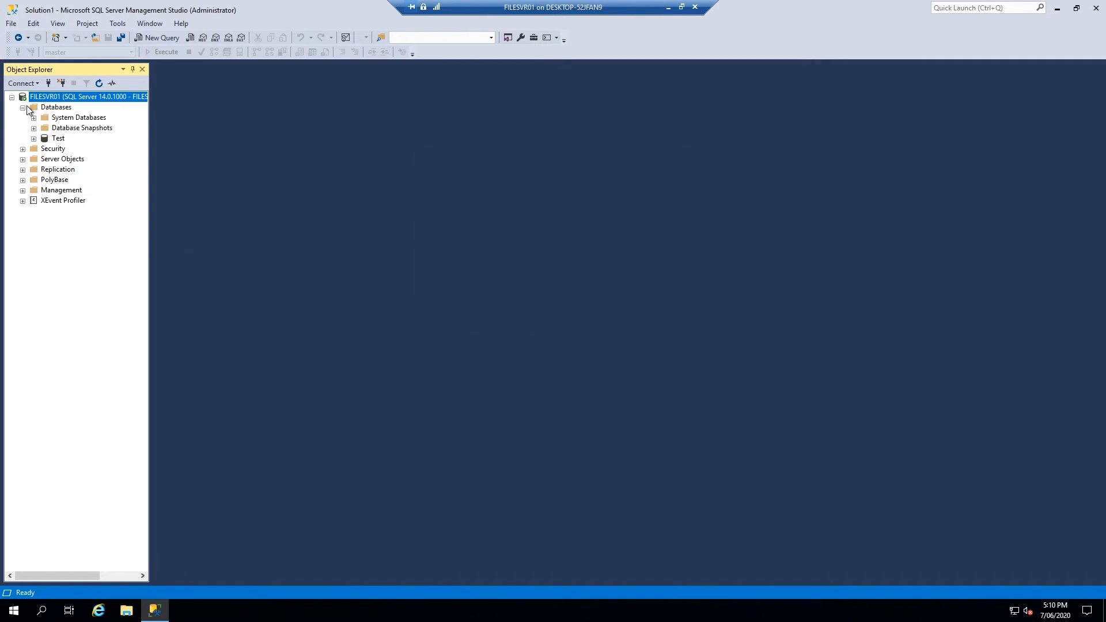
right_click(46, 107)
click(100, 115)
text(test2)
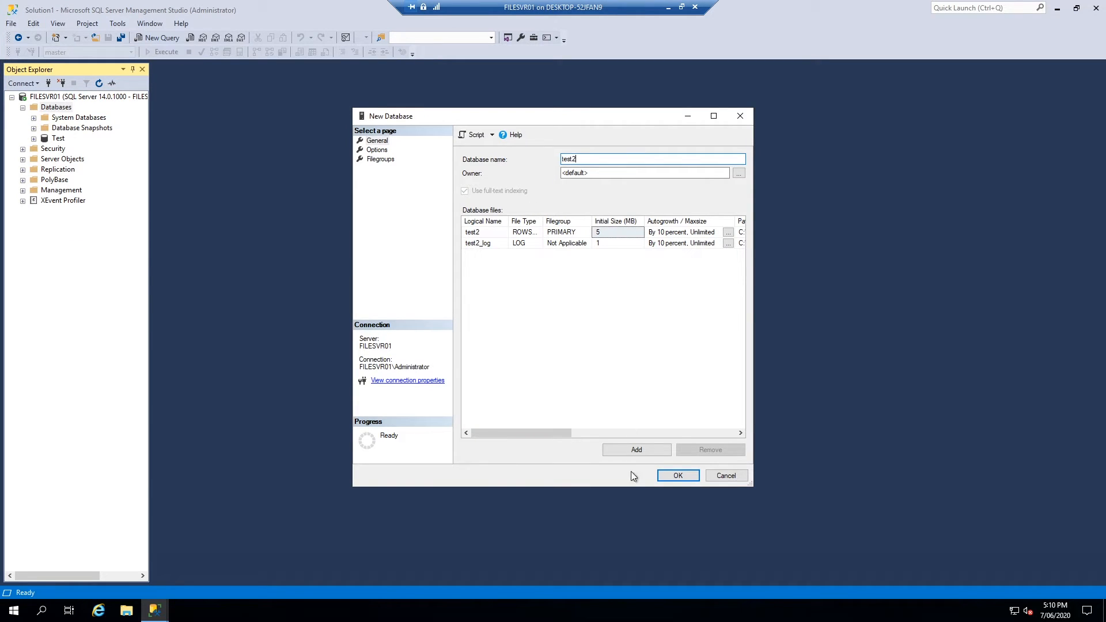
click(678, 476)
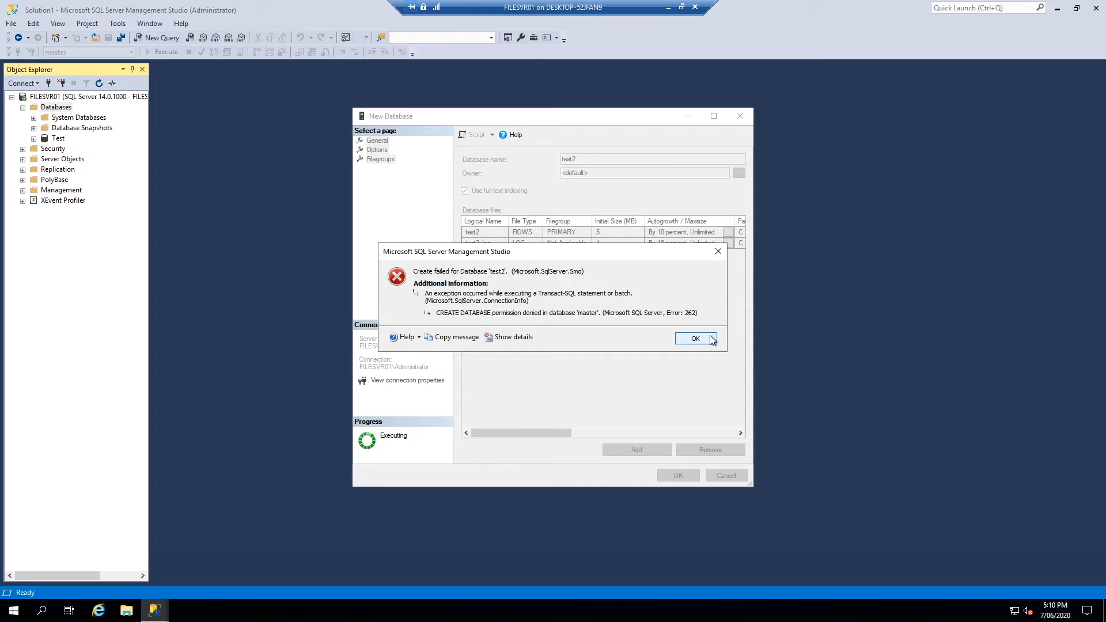
click(713, 340)
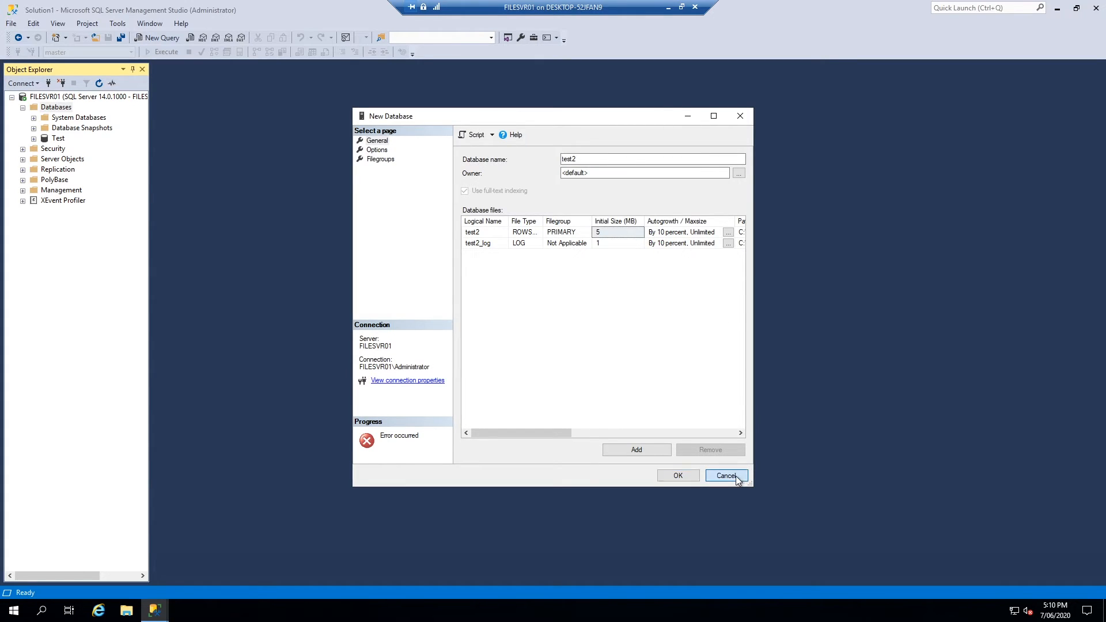
click(732, 477)
click(1105, 3)
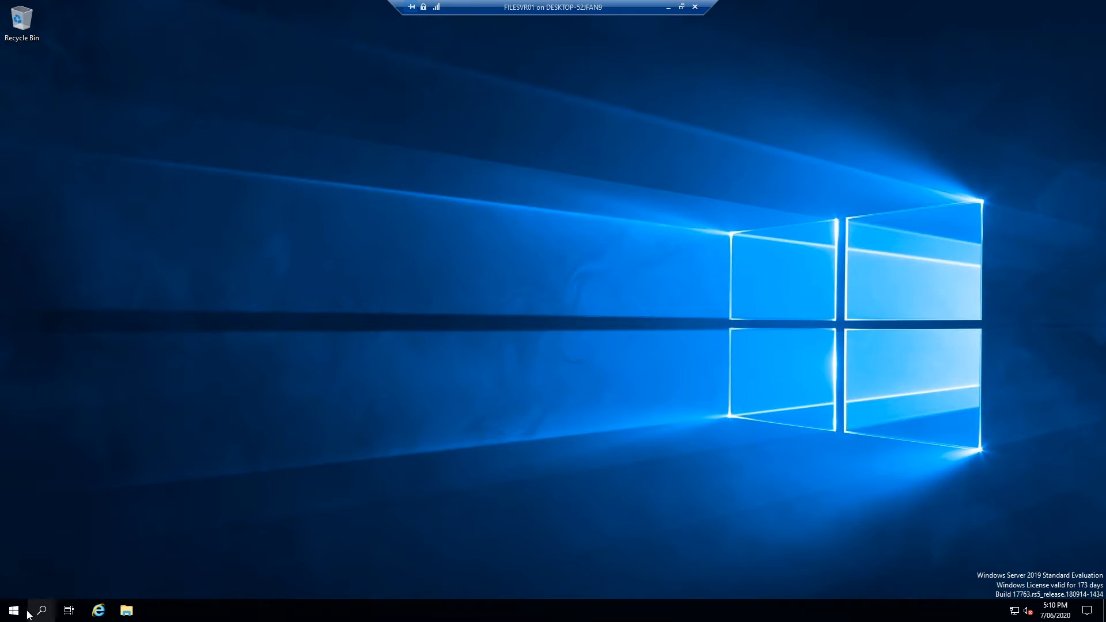
Restart the SQL Server (MSSQLSERVER) service and its dependent services in the Services console
right_click(12, 618)
click(267, 573)
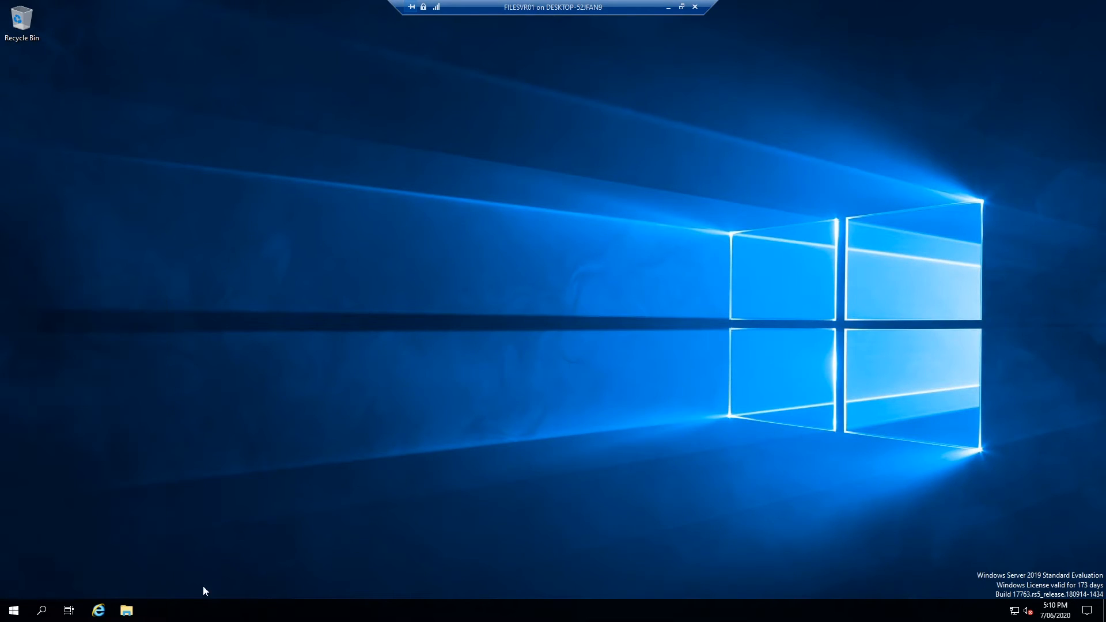
key(super)
text(services)
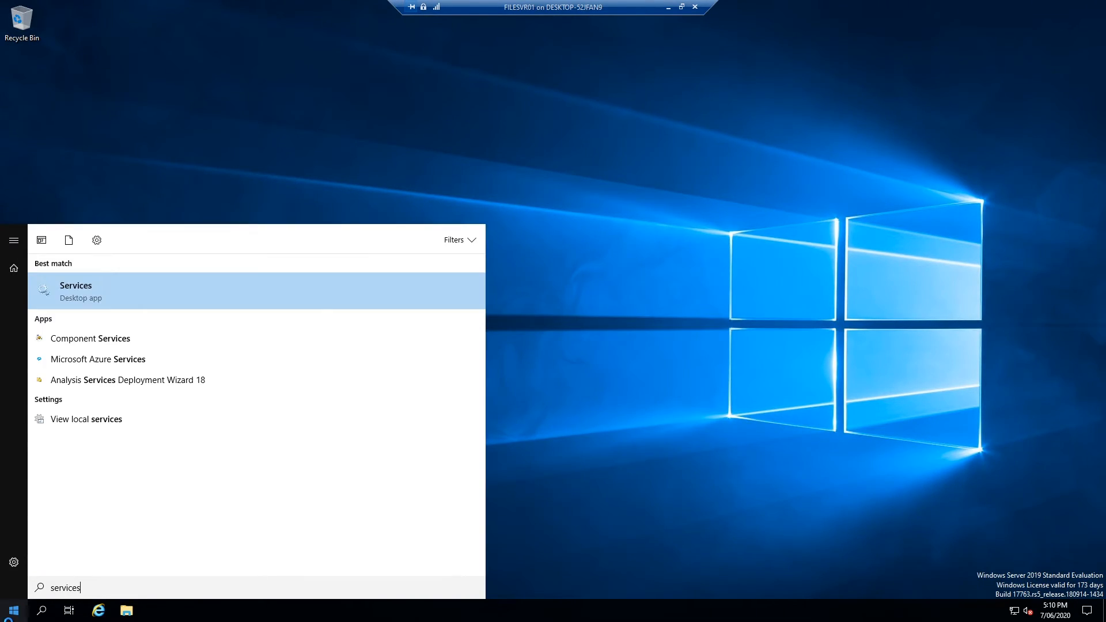
key(Return)
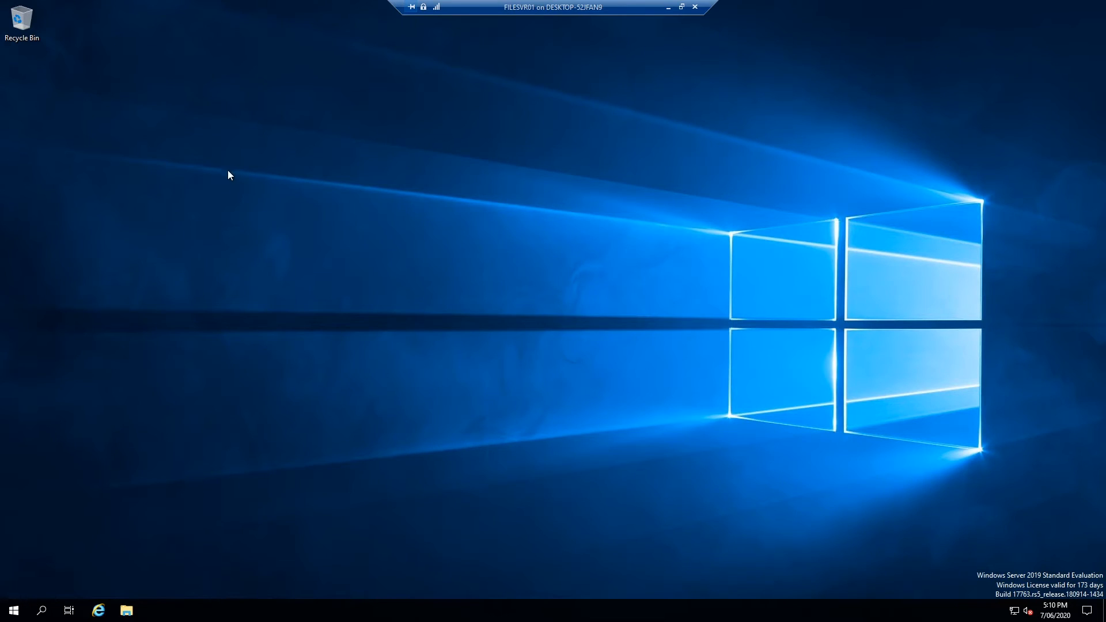
click(300, 182)
text(sql)
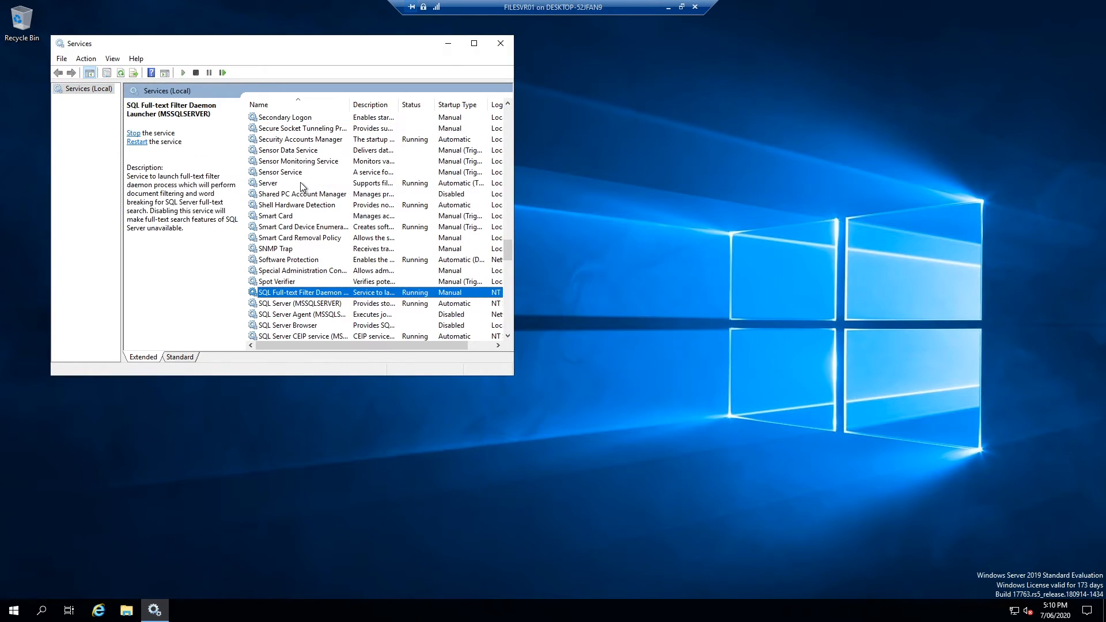
click(291, 303)
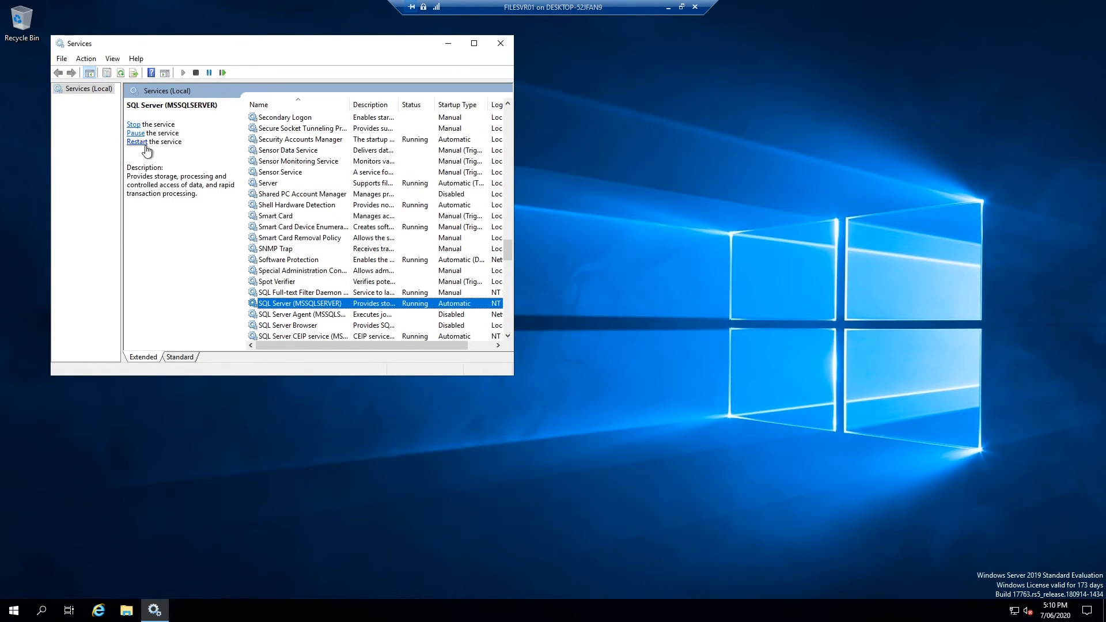
click(138, 142)
click(205, 244)
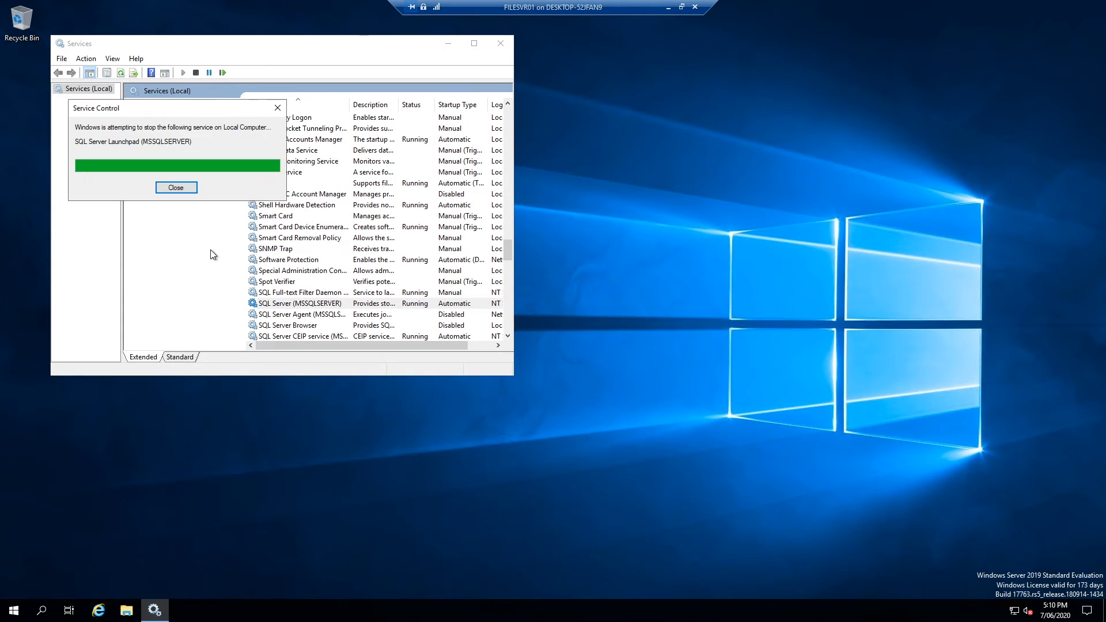
Relaunch SQL Server Management Studio from the Start menu's SQL Server Tools folder
key(super)
click(138, 391)
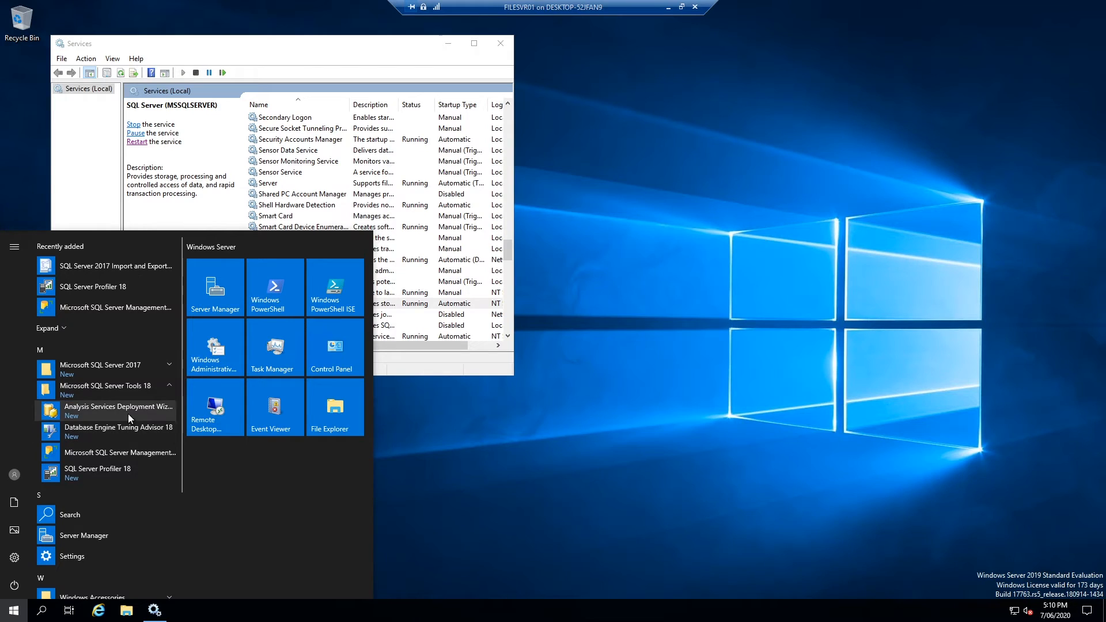
click(115, 460)
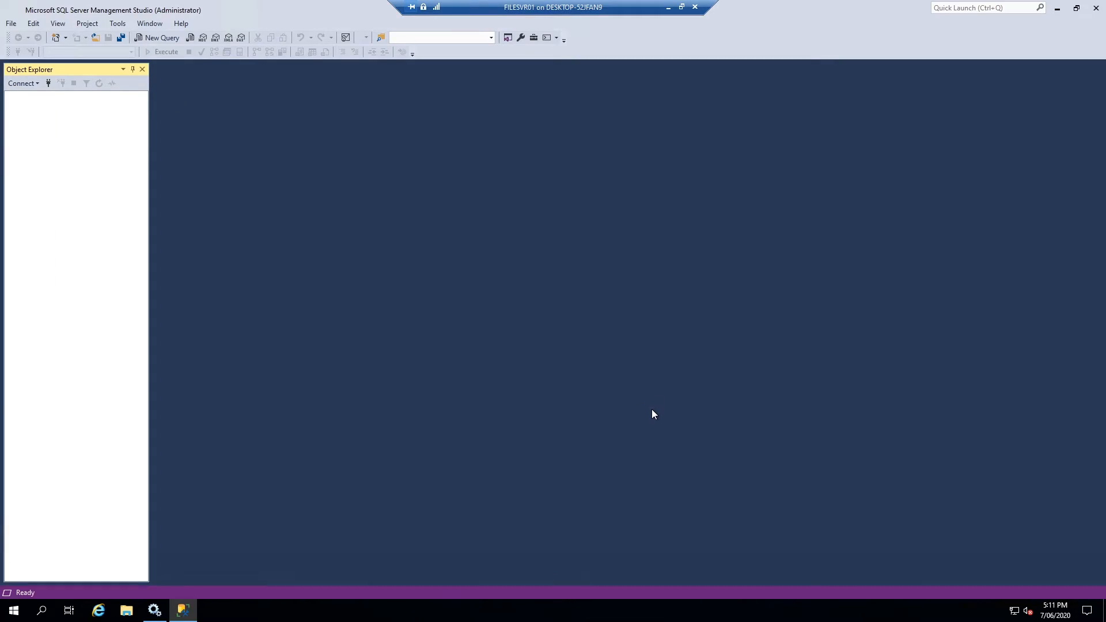
Connect to FILESVR01 and try creating database ret, dismissing the CREATE DATABASE permission error
click(514, 318)
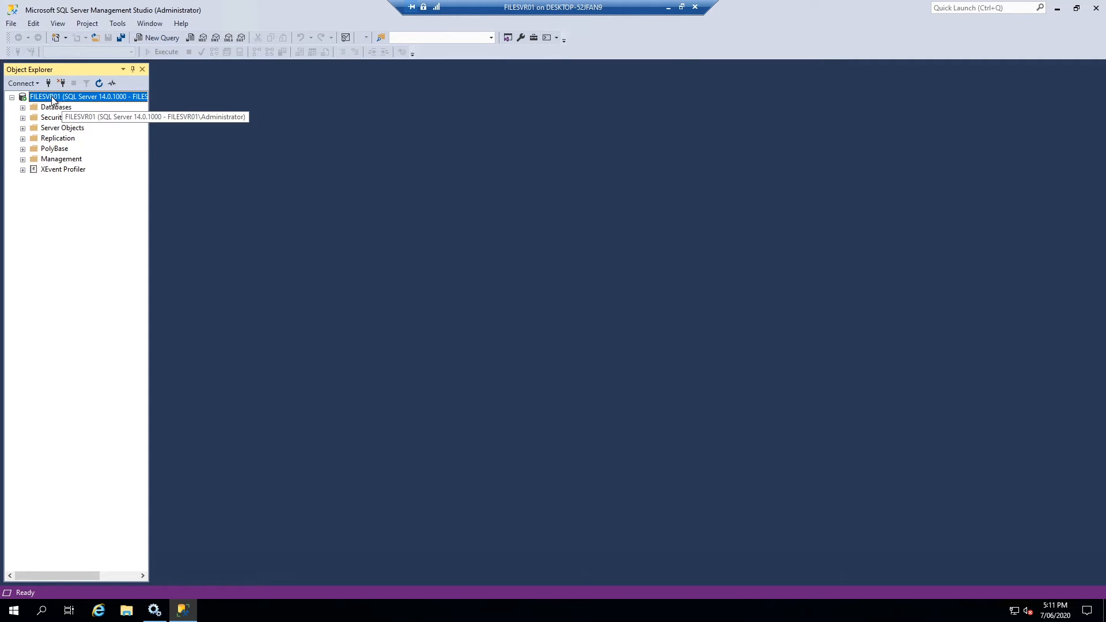
click(23, 108)
right_click(46, 108)
click(69, 116)
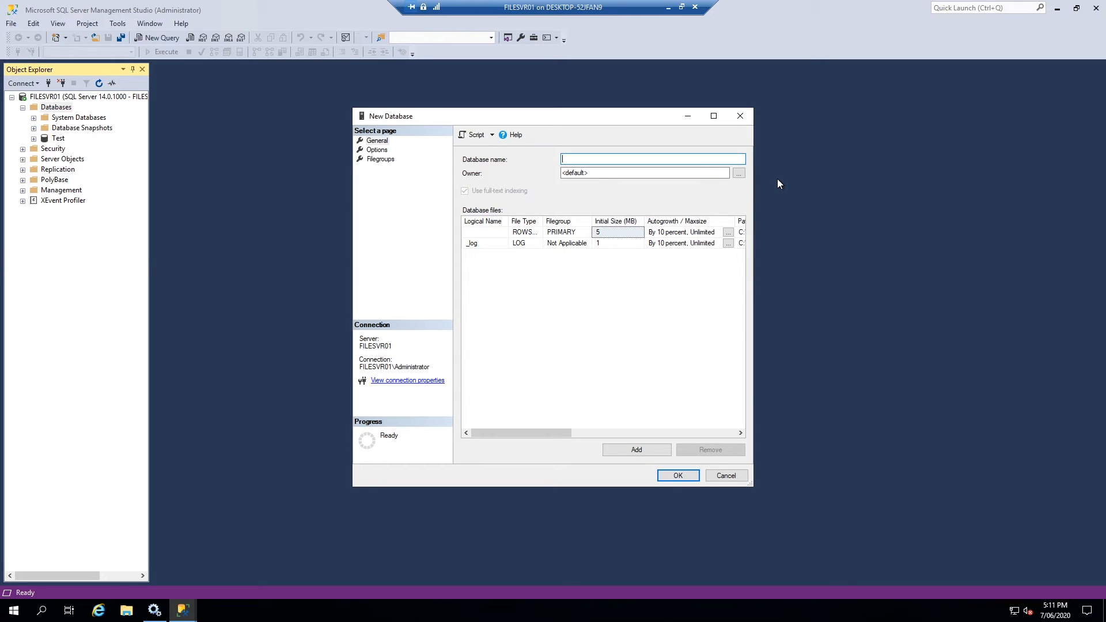
click(673, 478)
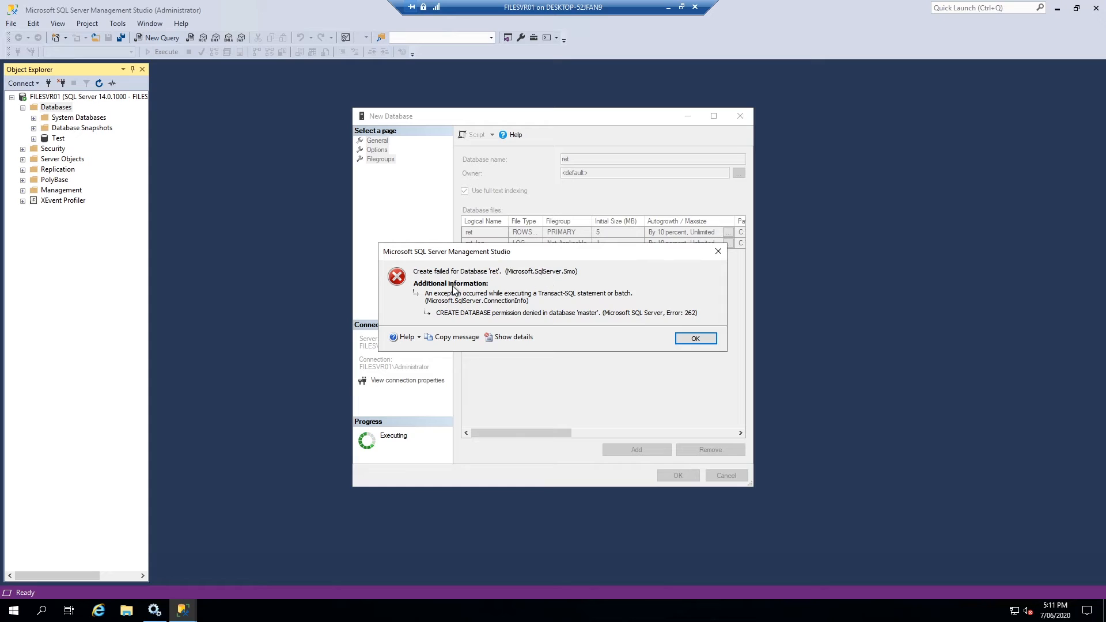
click(710, 341)
click(740, 116)
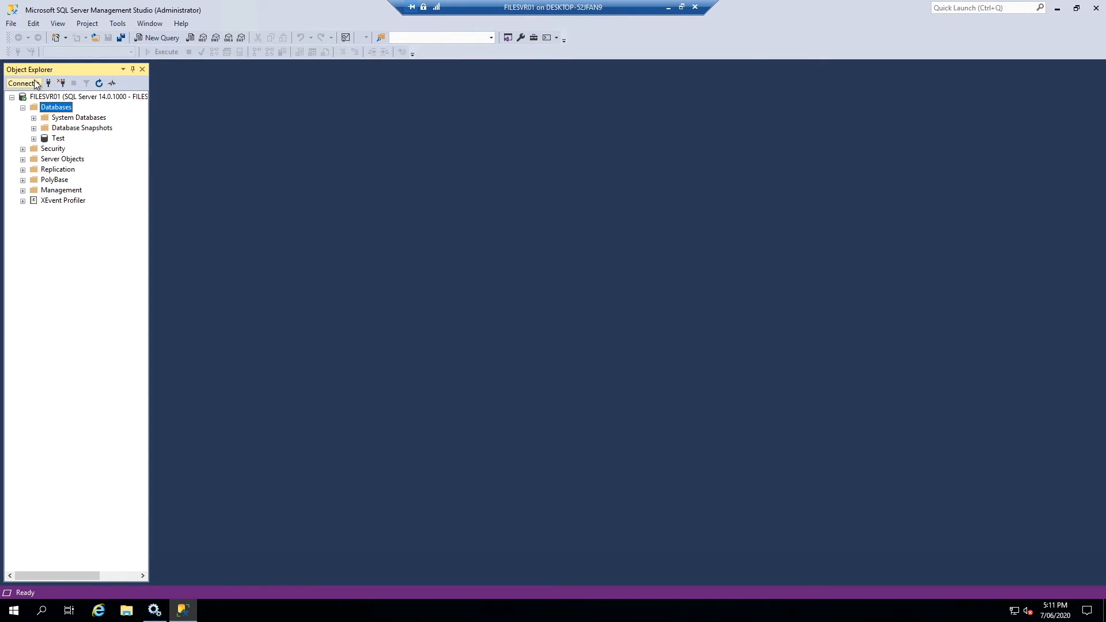
Reconnect to FILESVR01 using SQL Server Authentication as sa
click(63, 83)
click(50, 83)
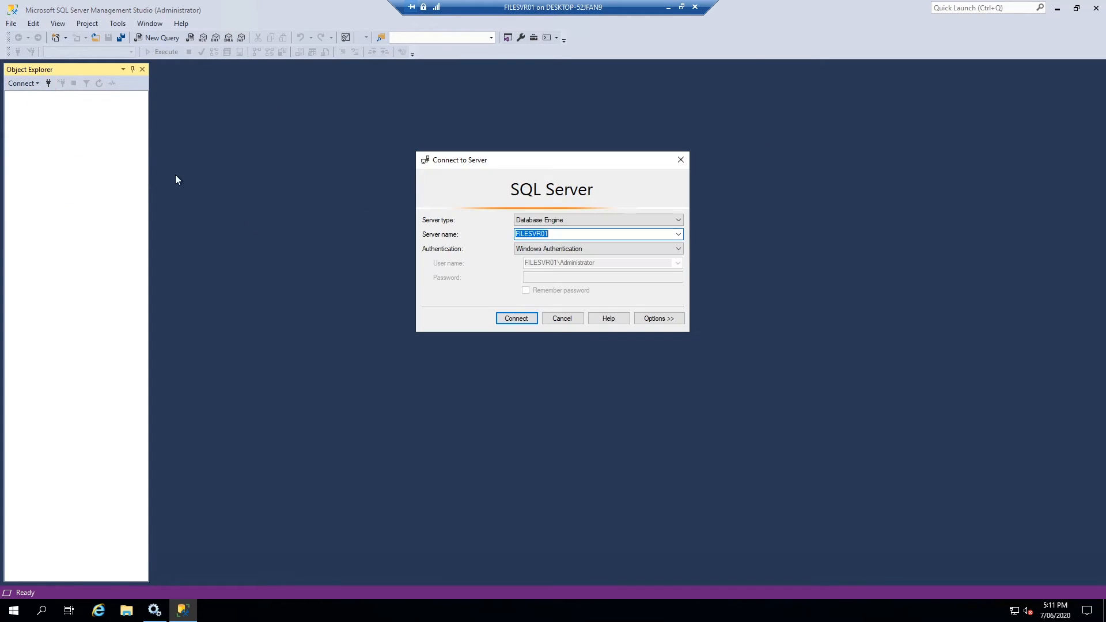
click(568, 249)
click(564, 266)
click(568, 249)
click(567, 266)
click(576, 277)
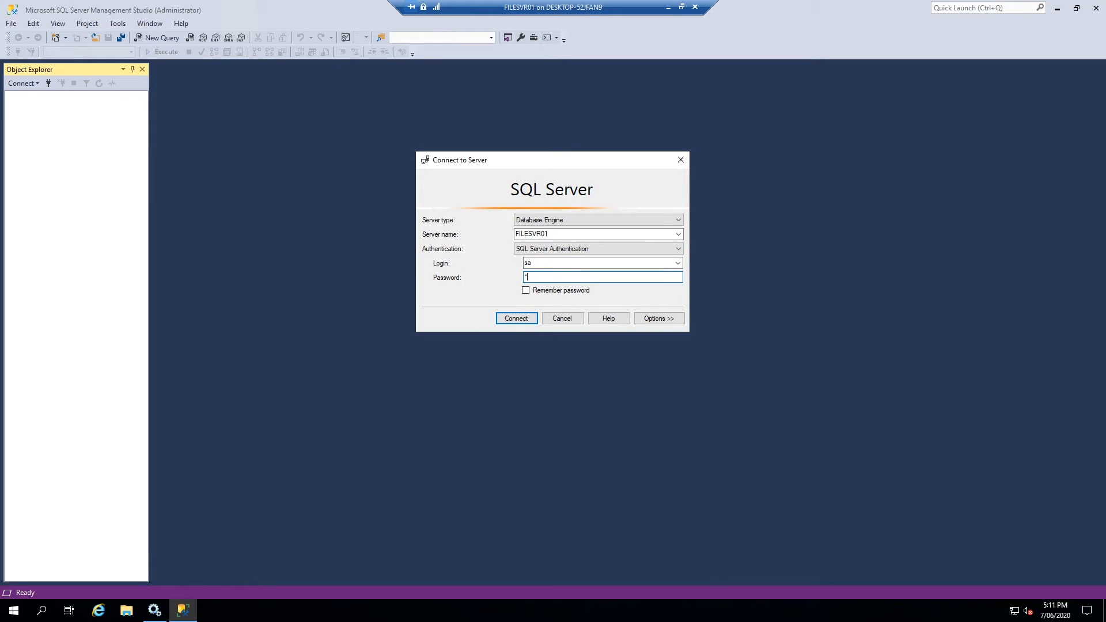
key(Return)
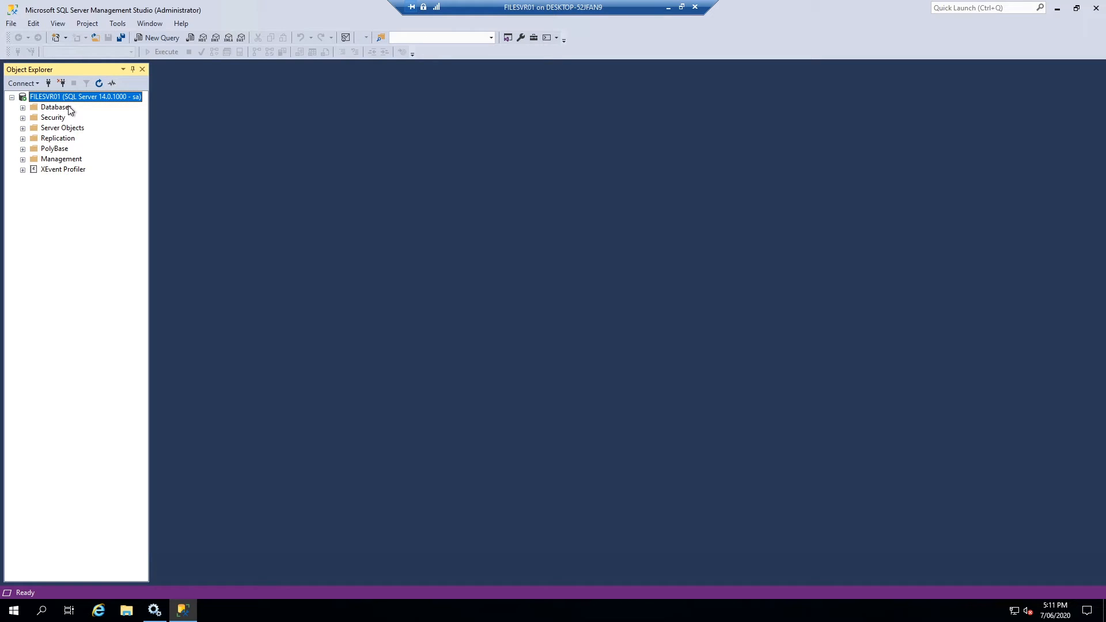
Check TEST\administrator's server roles (dbcreator, sysadmin), cancel, and close SSMS
click(23, 118)
click(33, 128)
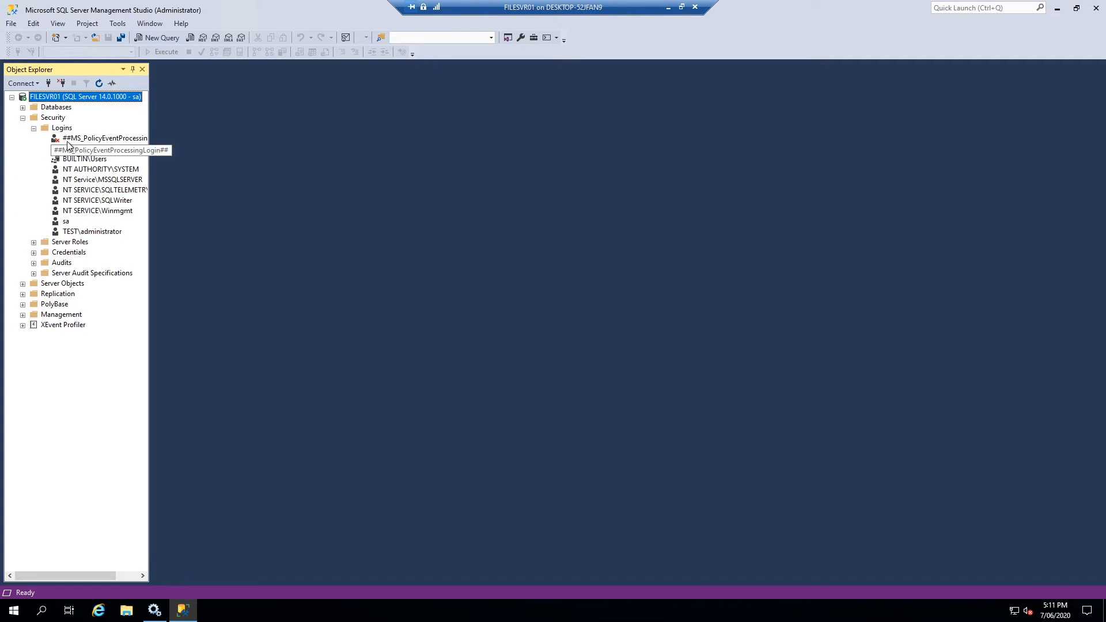
right_click(67, 231)
click(100, 370)
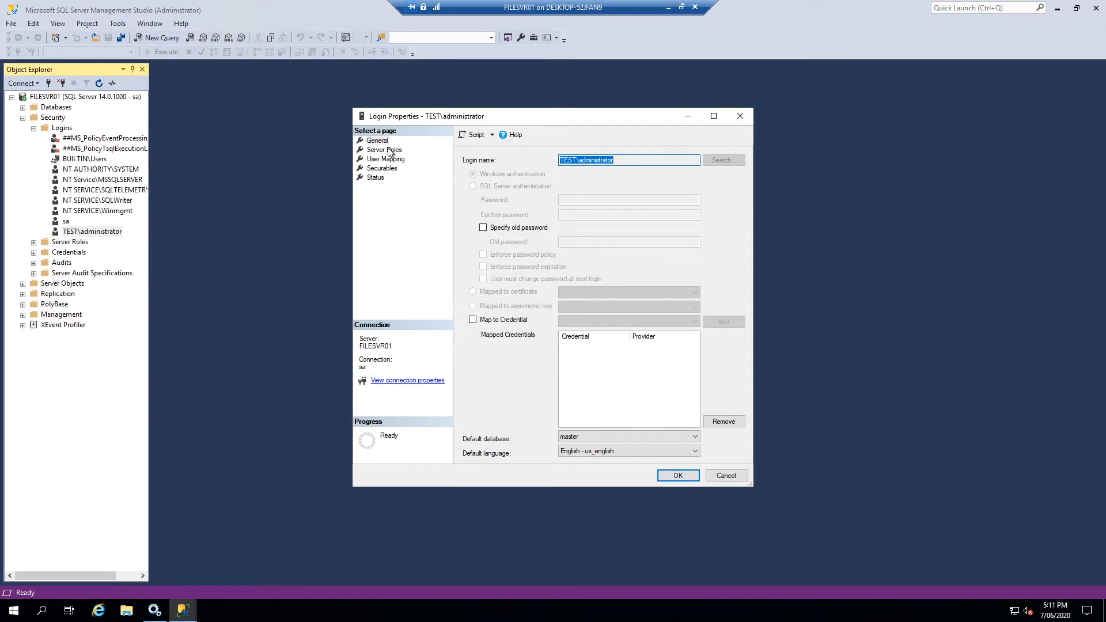
click(389, 152)
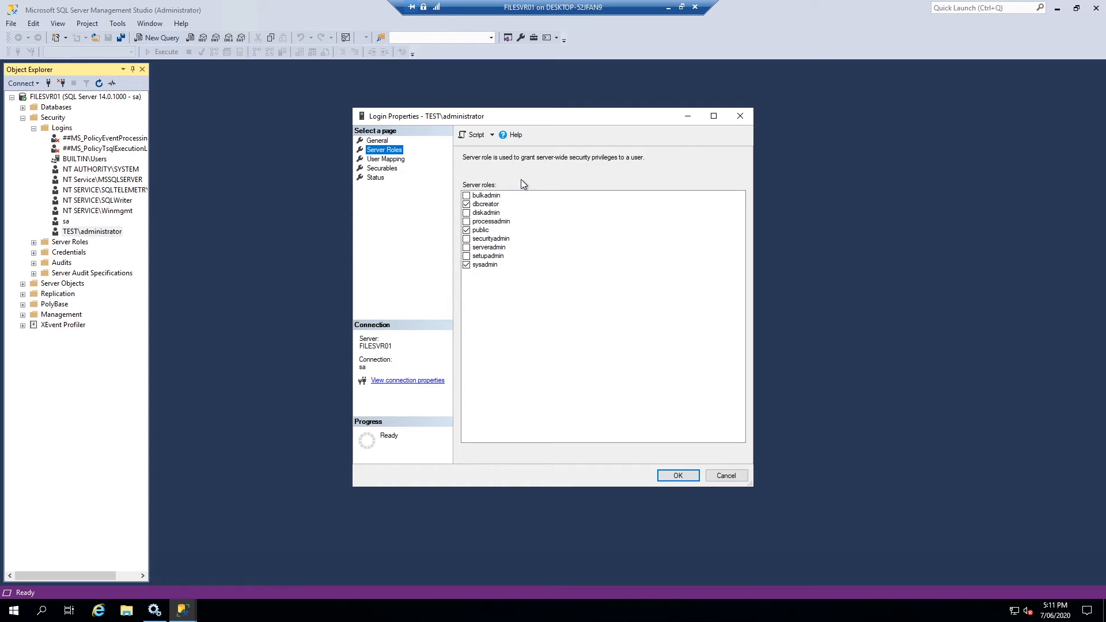
click(727, 476)
click(1097, 8)
Run SQL Server Management Studio as administrator from the Microsoft SQL Server Tools 18 folder
click(4, 605)
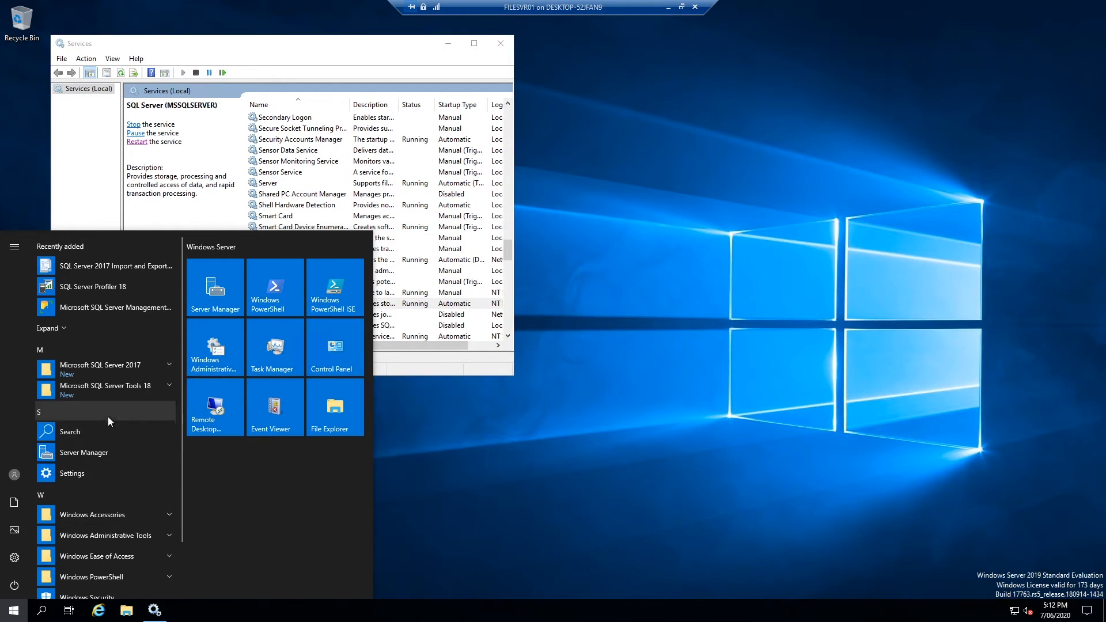
click(134, 386)
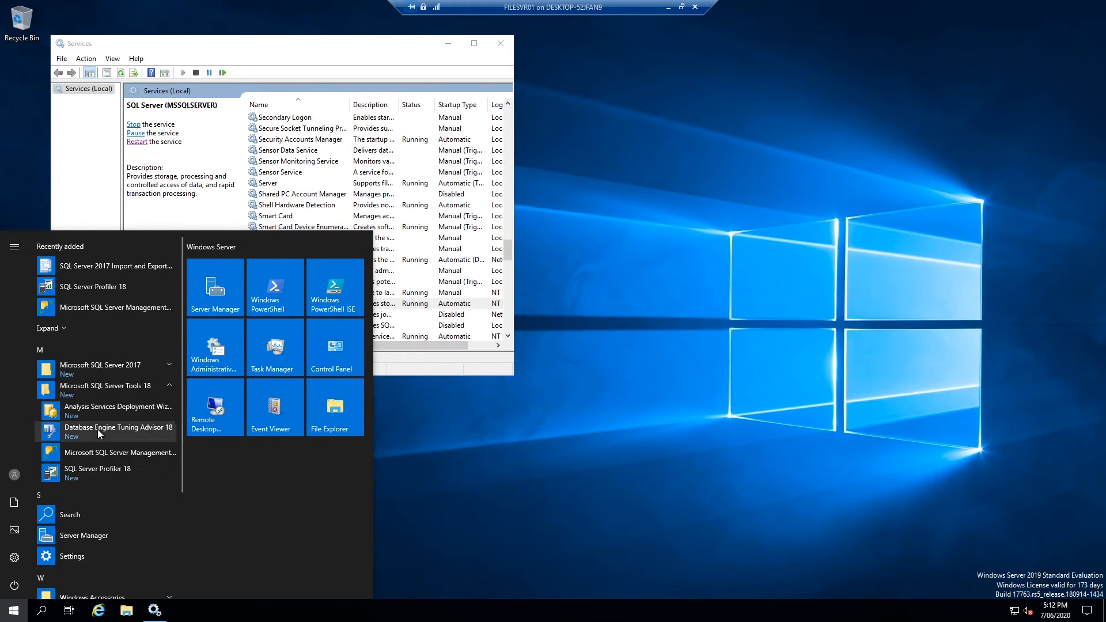
right_click(103, 459)
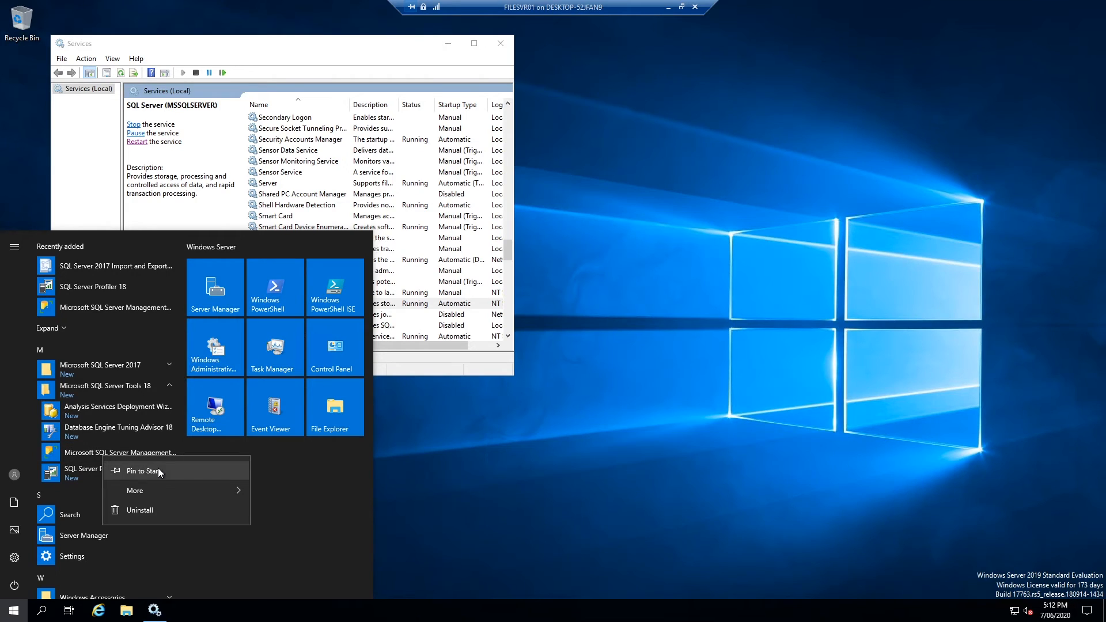
mouse_move(157, 491)
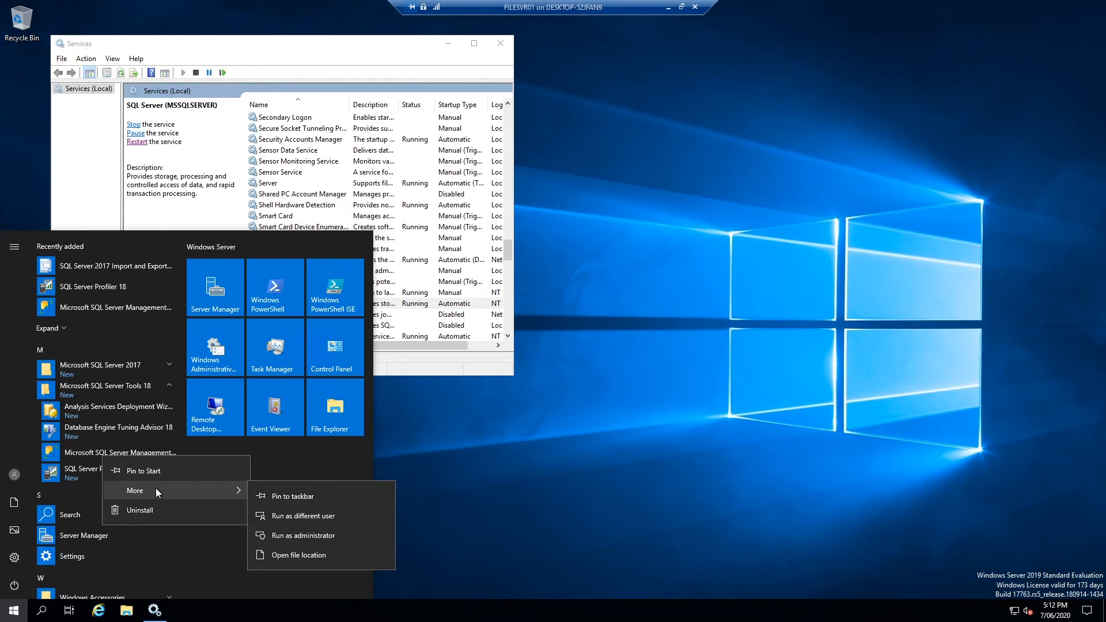
click(300, 531)
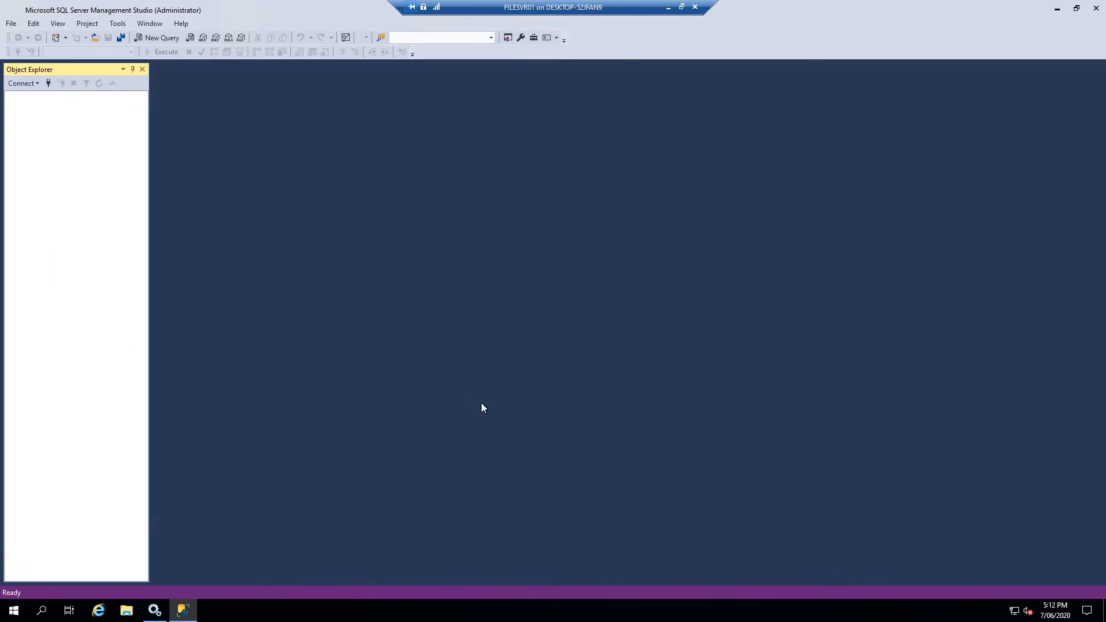
Connect to FILESVR01 with Windows Authentication
click(599, 248)
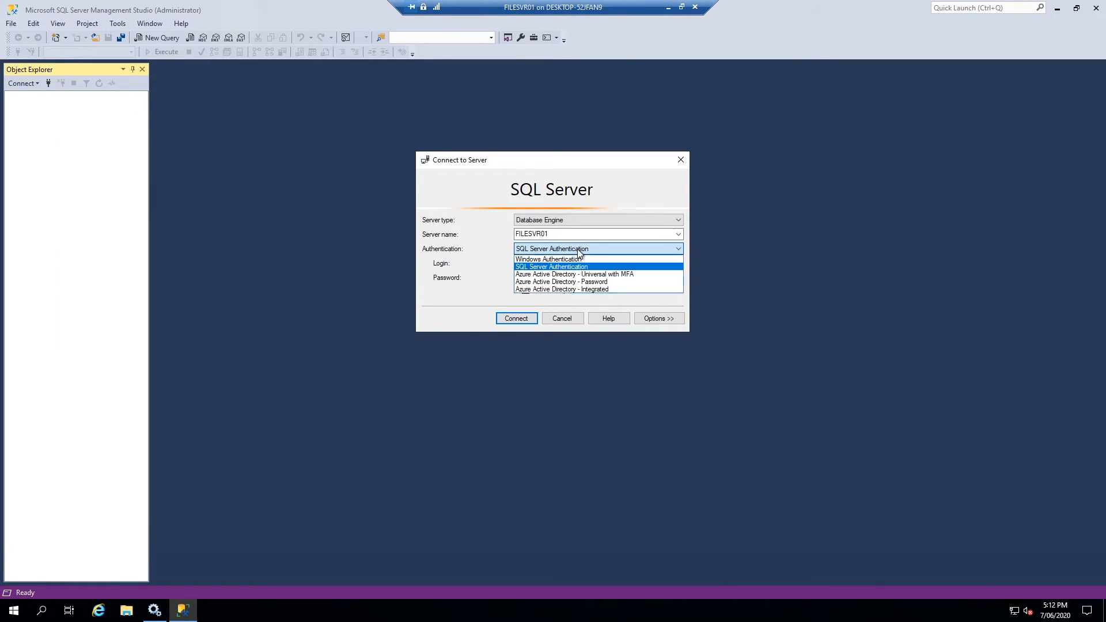
click(559, 258)
click(506, 320)
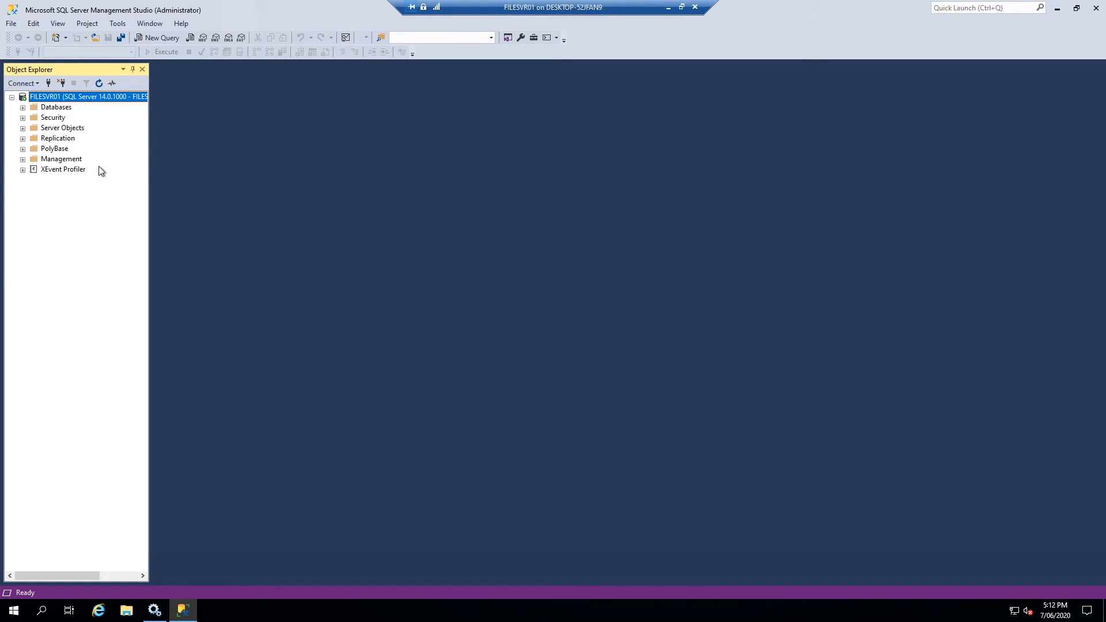
Try twice to create database test, dismissing each permission denied error, then close the dialog
click(25, 108)
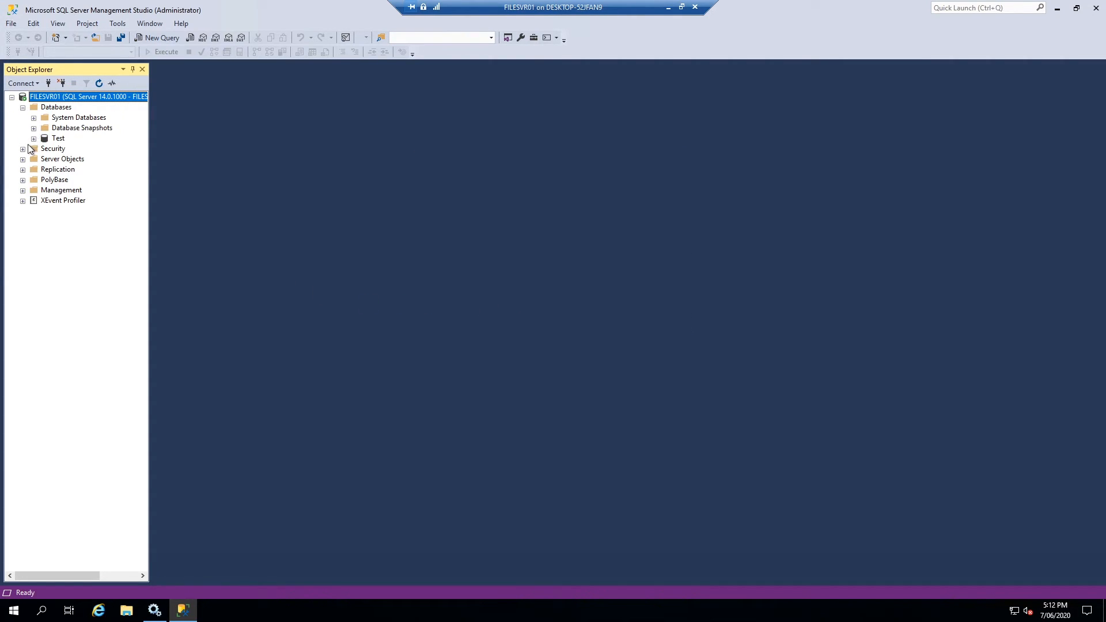
right_click(36, 111)
click(64, 116)
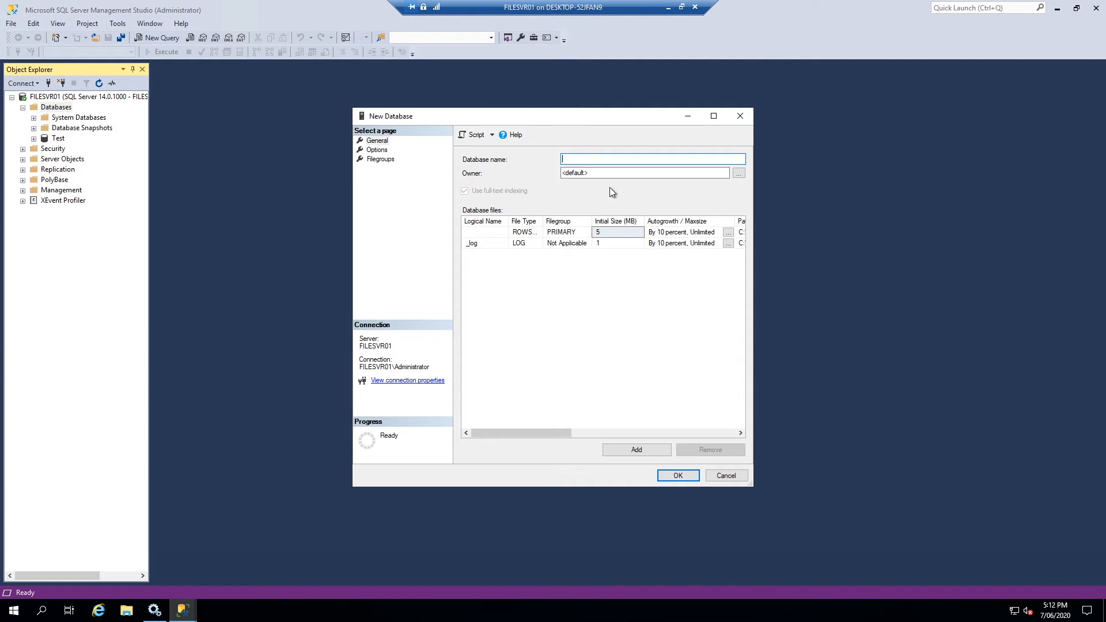
text(test)
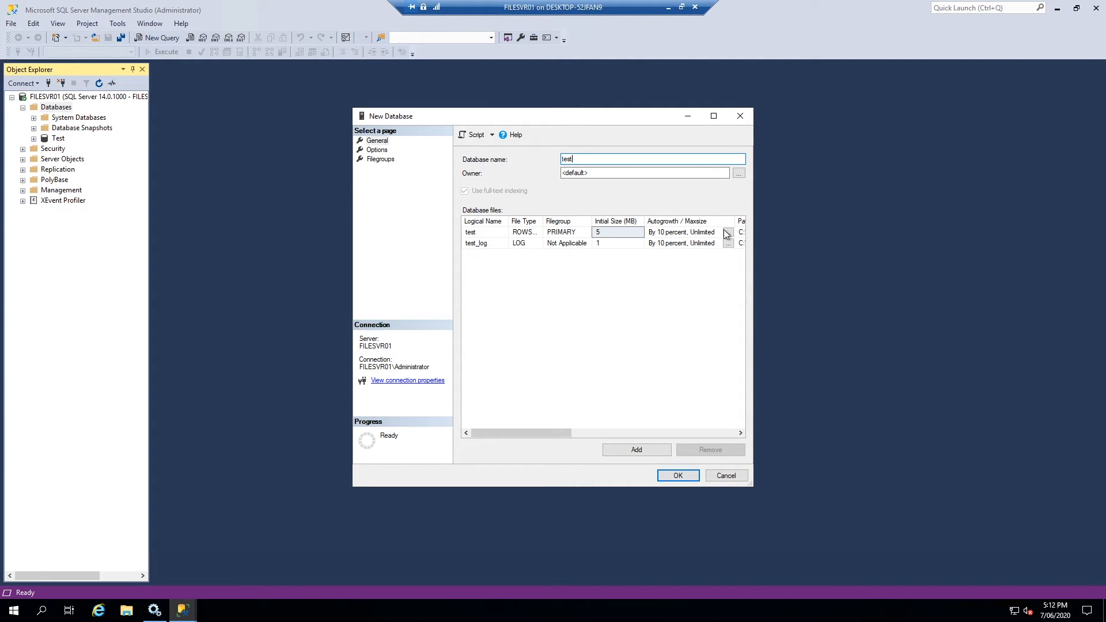
click(681, 477)
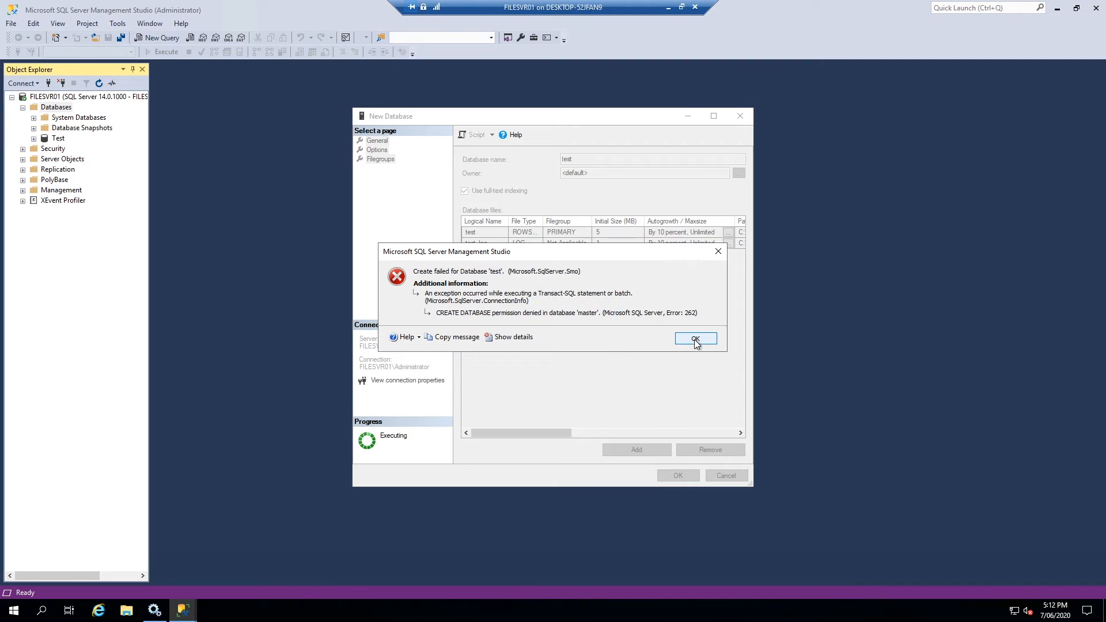
click(695, 340)
click(678, 475)
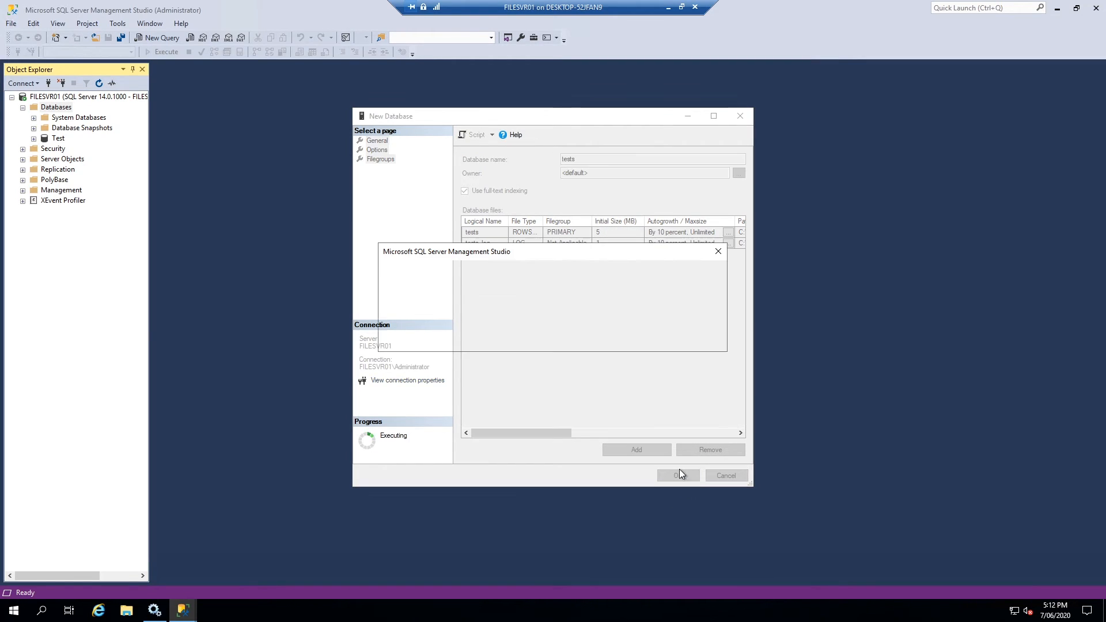
click(695, 346)
click(718, 476)
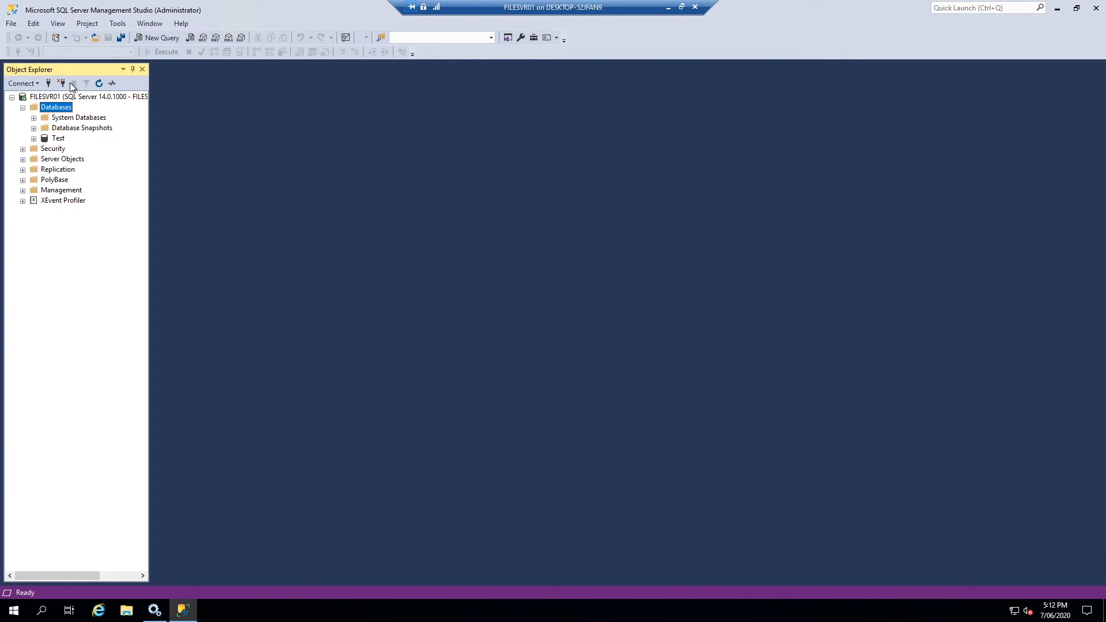
Disconnect from FILESVR01, then cancel a new Database Engine connection left on Windows Authentication
click(60, 84)
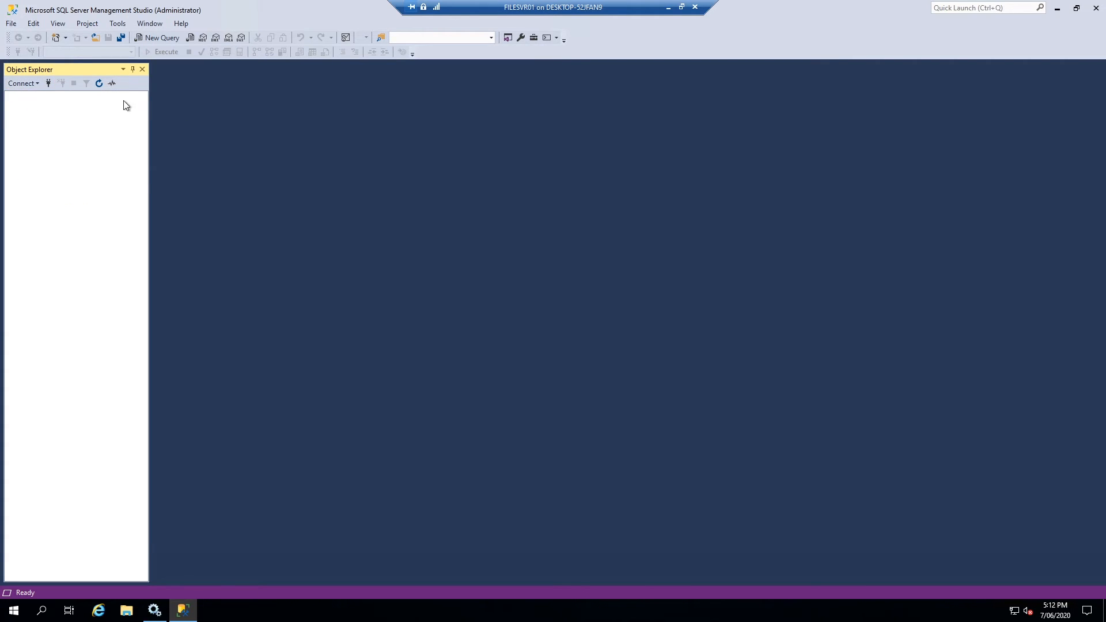
click(32, 80)
click(49, 92)
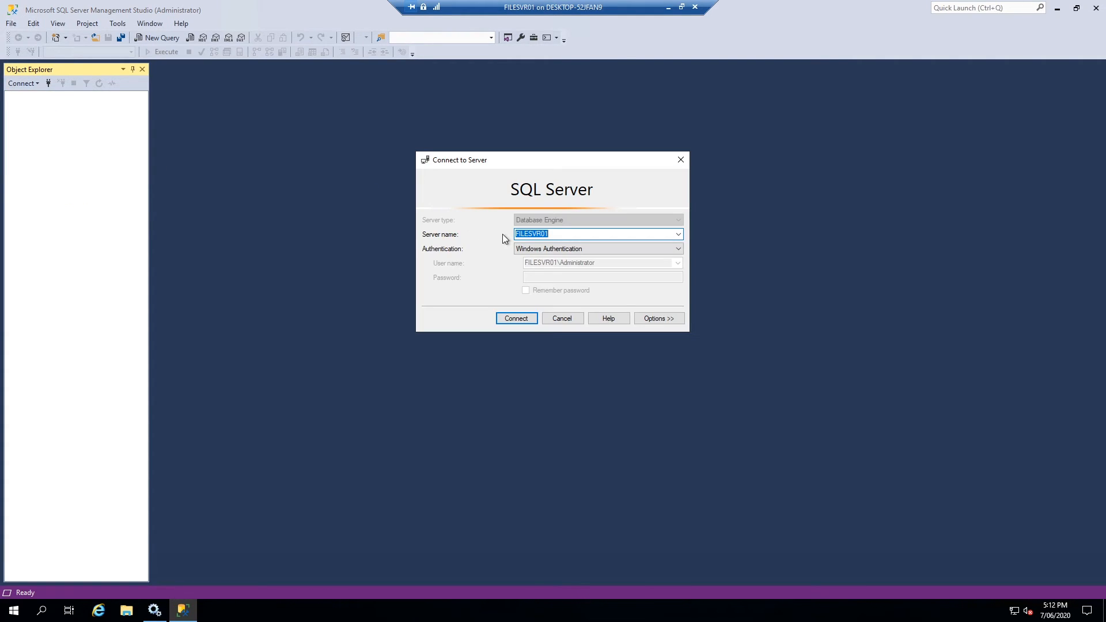
click(585, 252)
click(584, 252)
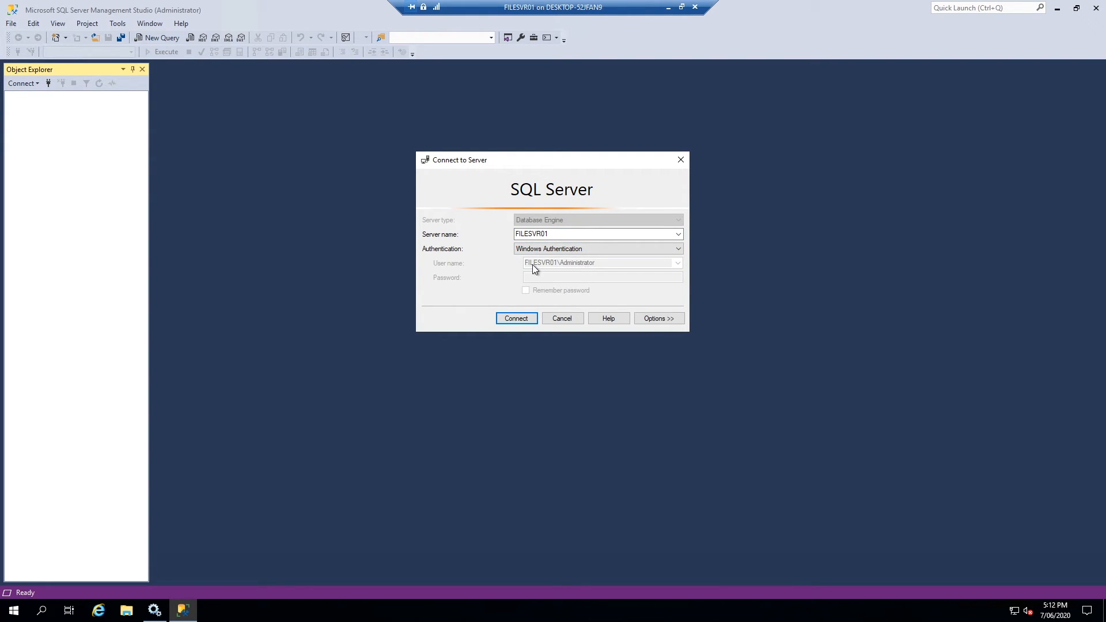
click(558, 320)
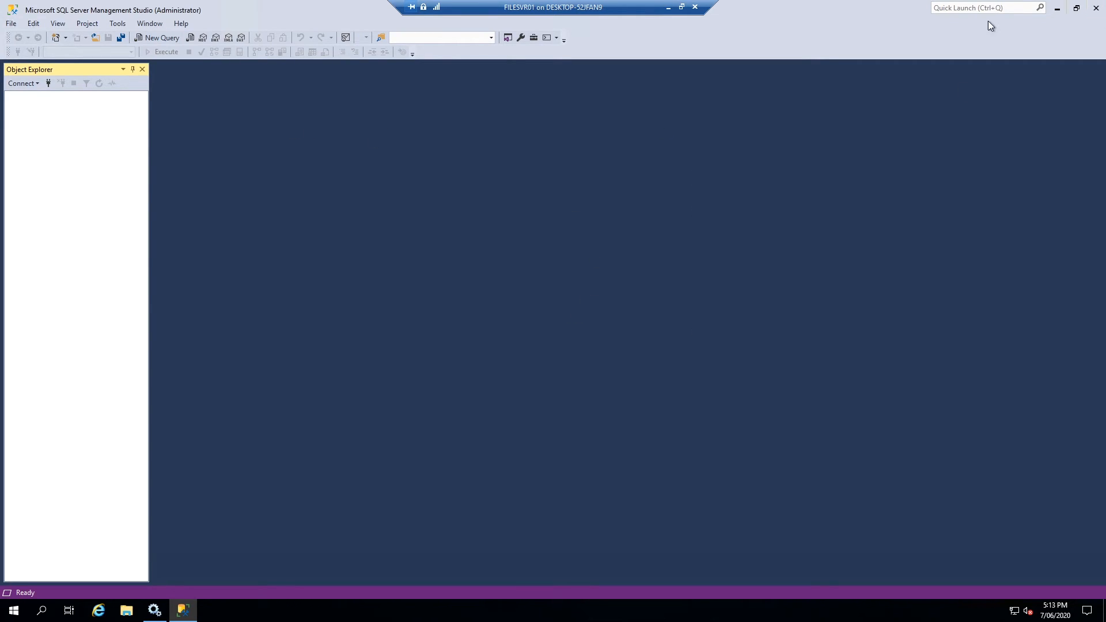
Sign out of the server session and sign back in as a different TEST domain user
right_click(14, 611)
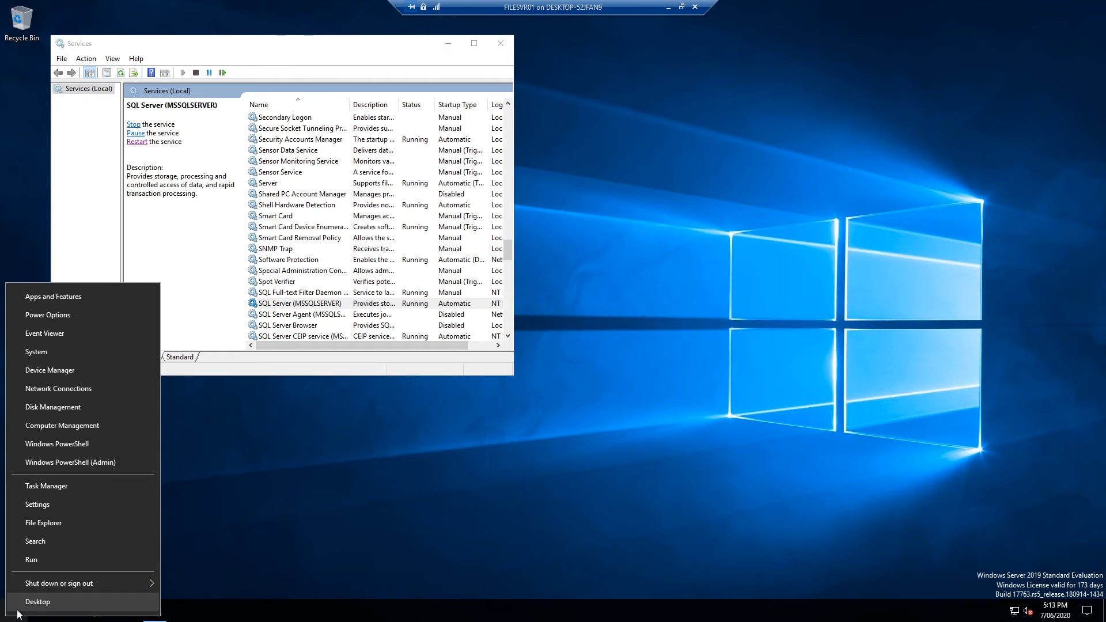
mouse_move(57, 583)
click(198, 542)
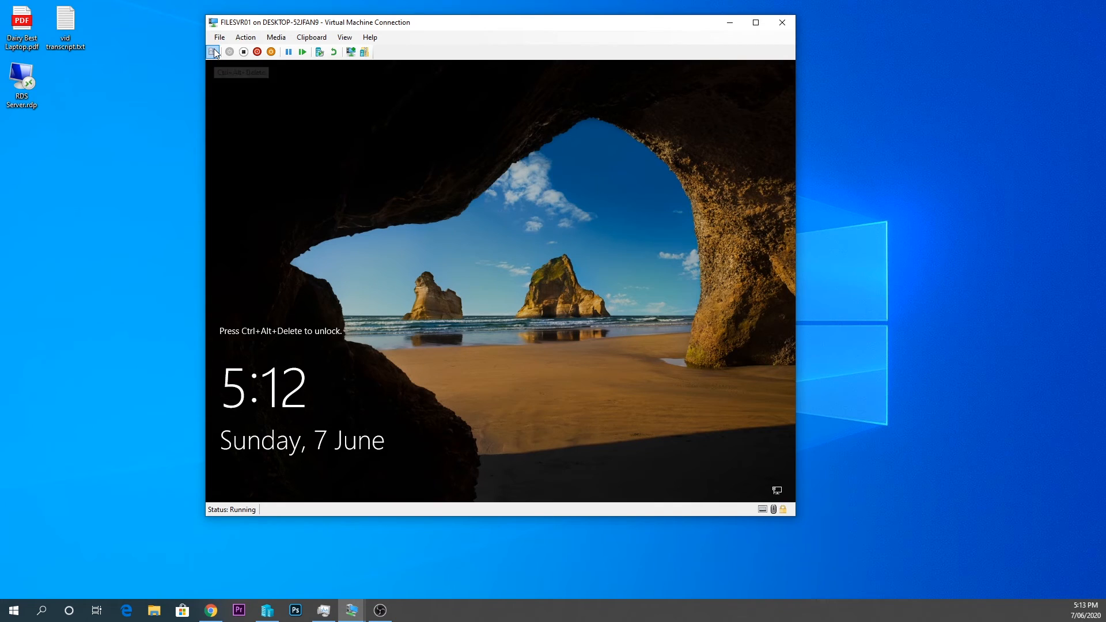
click(213, 52)
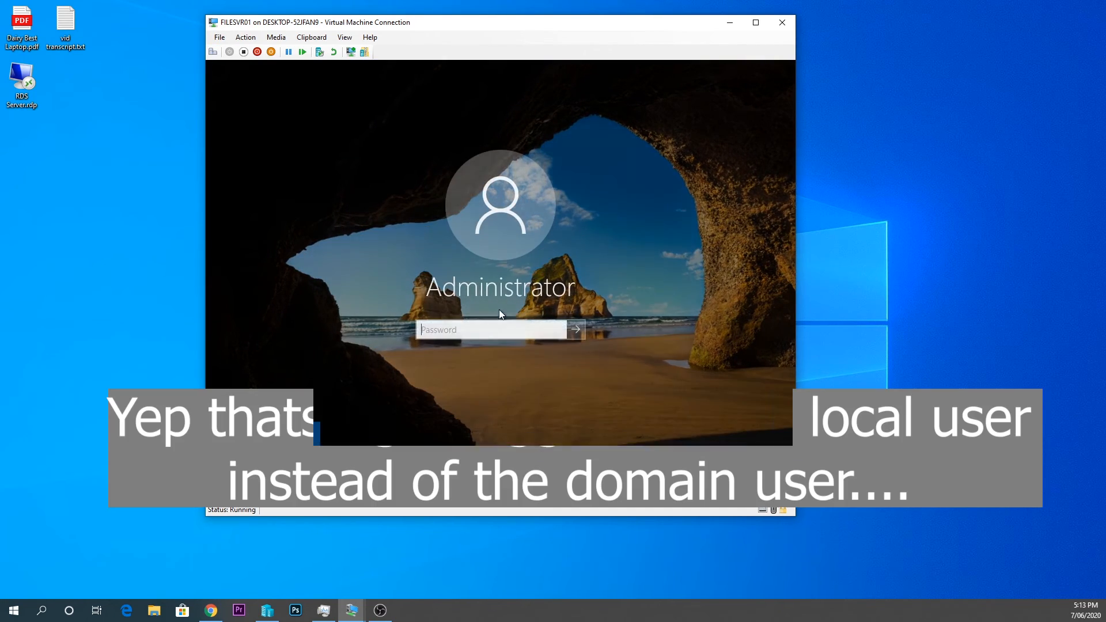
click(291, 468)
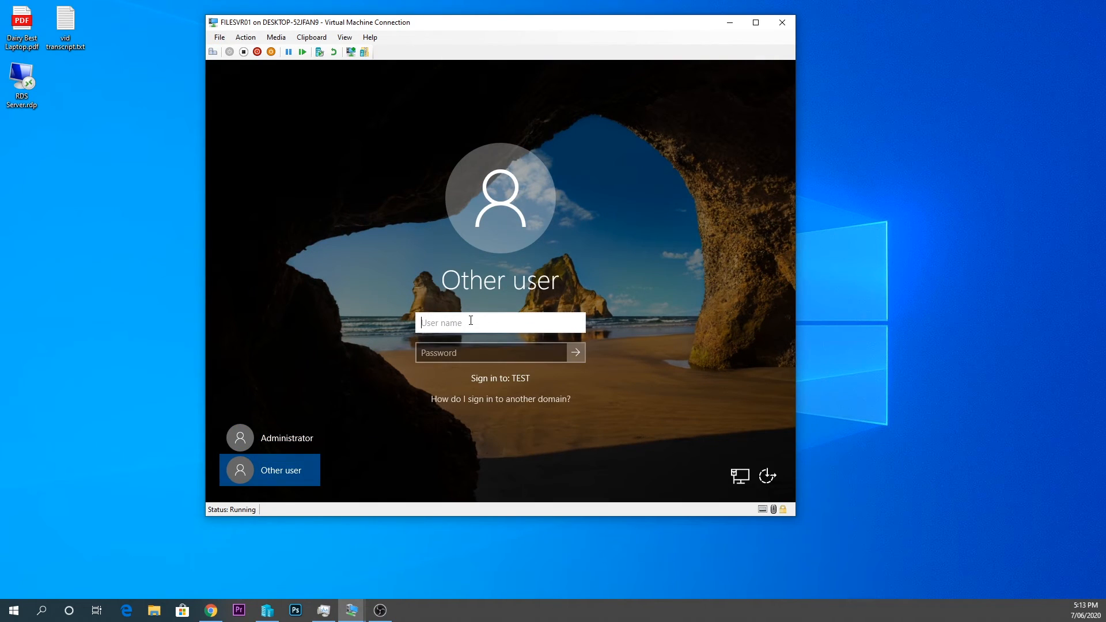
text(test\administrator)
key(Tab)
text(•••)
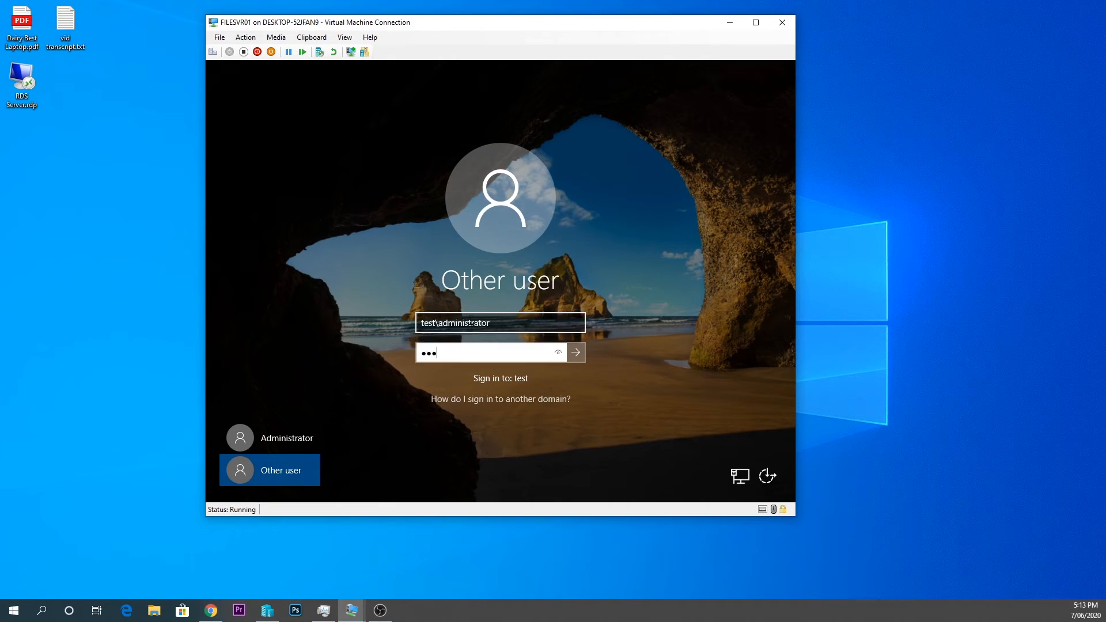
text(••••••)
key(Return)
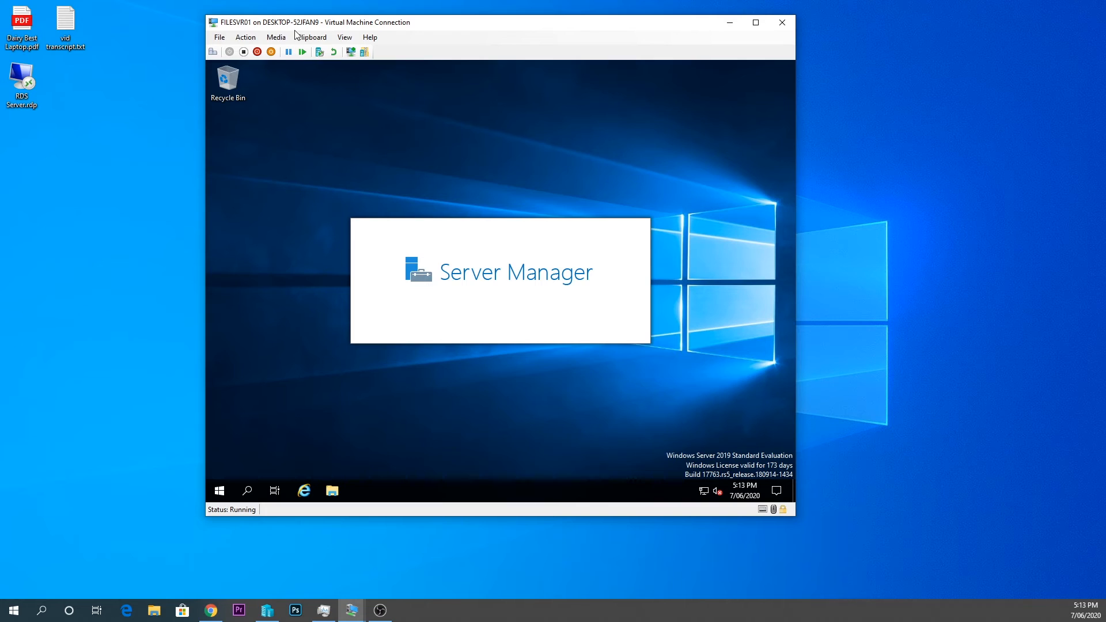
Put the VM connection in full screen and launch SSMS from SQL Server Tools 18
click(277, 37)
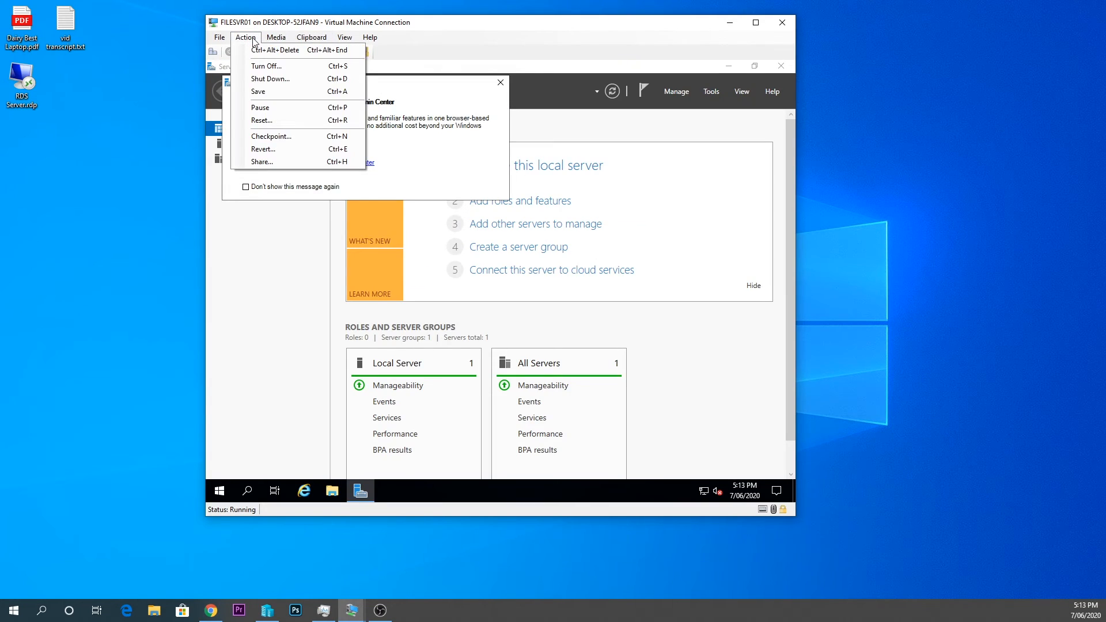
click(363, 51)
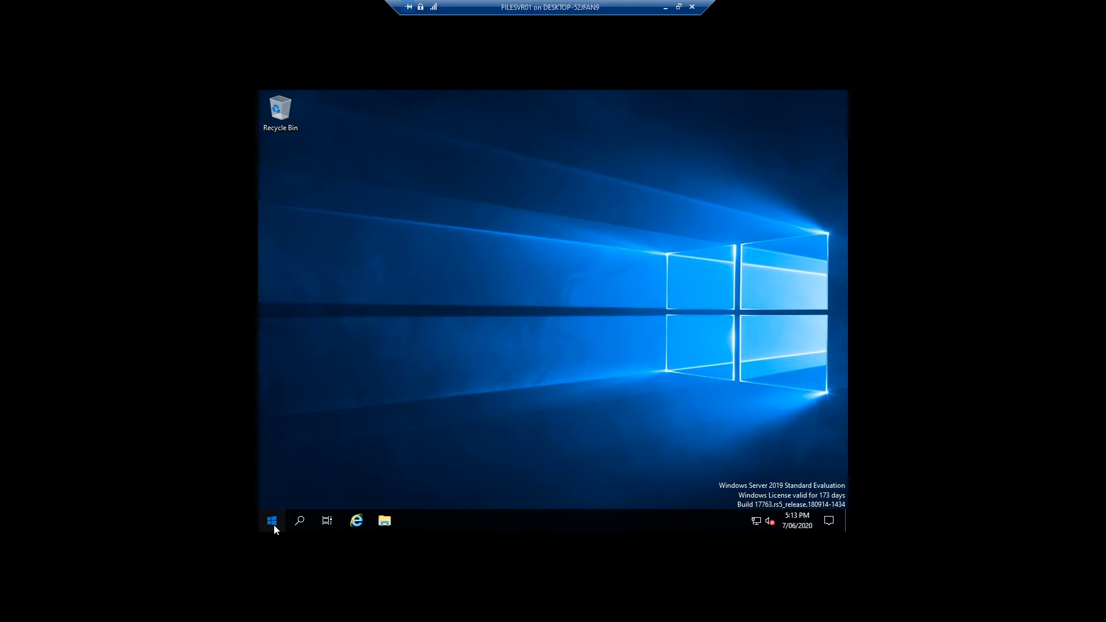
click(273, 522)
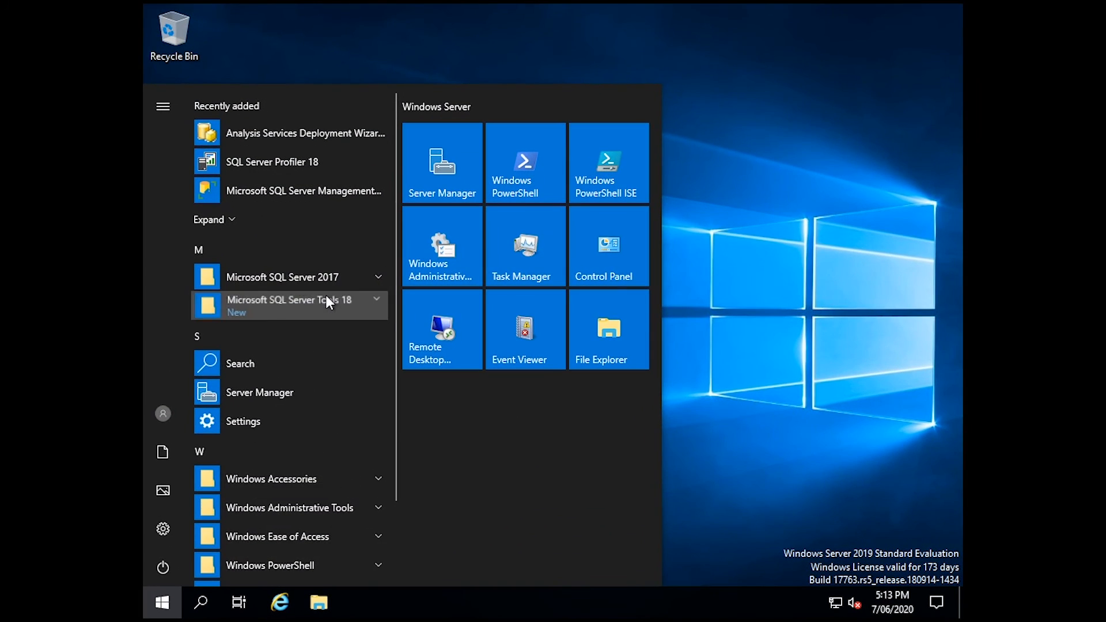
click(326, 299)
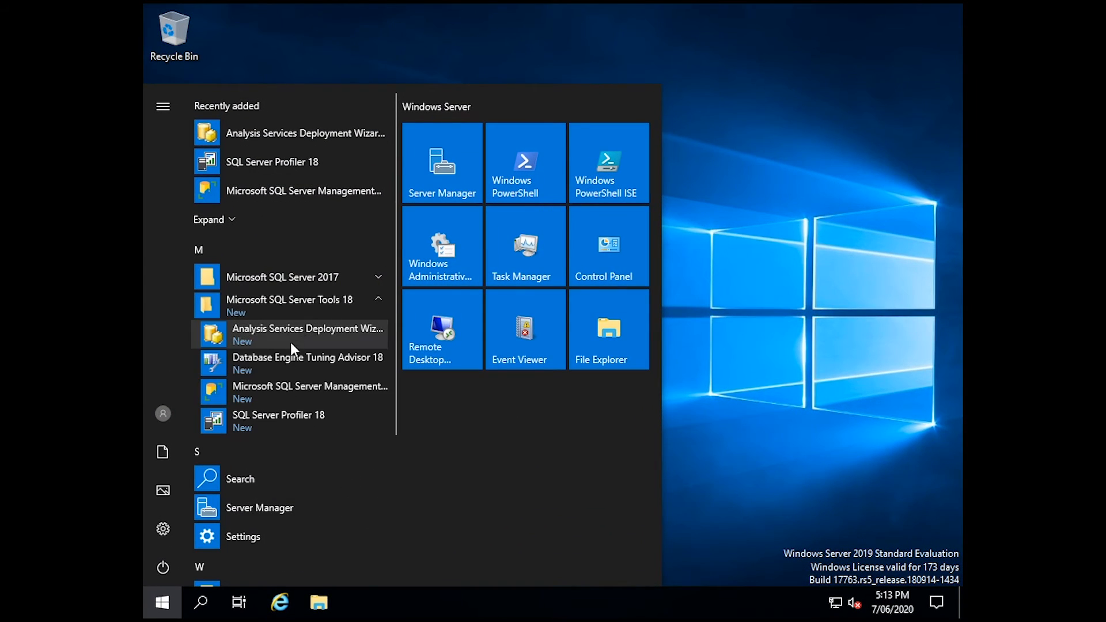
click(294, 383)
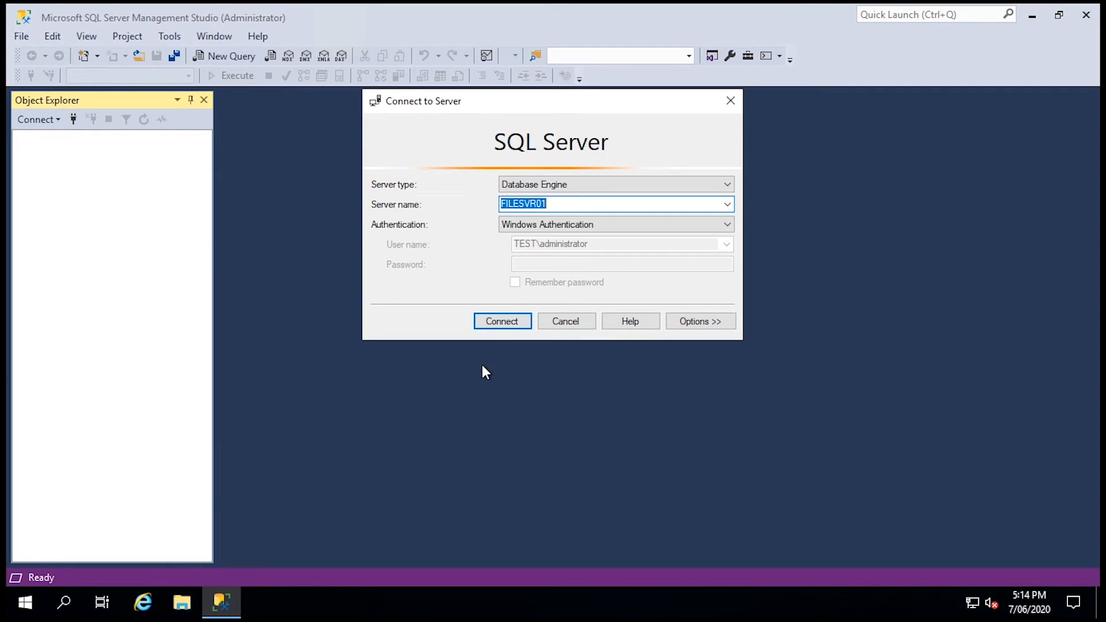
Connect to FILESVR01 and create a new database named ret
click(500, 322)
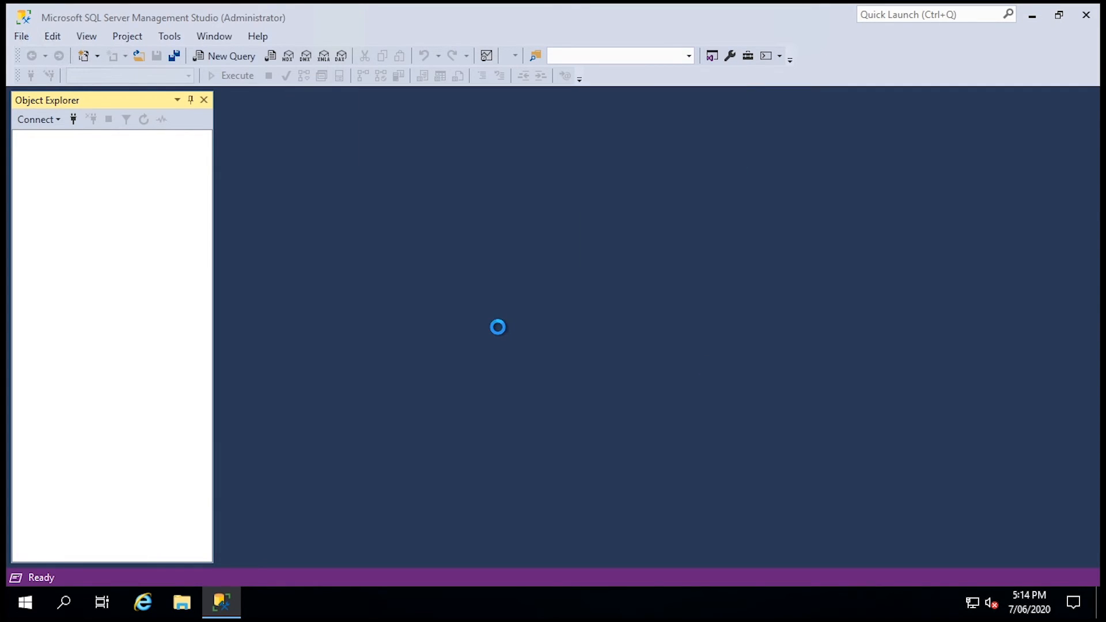
double_click(72, 154)
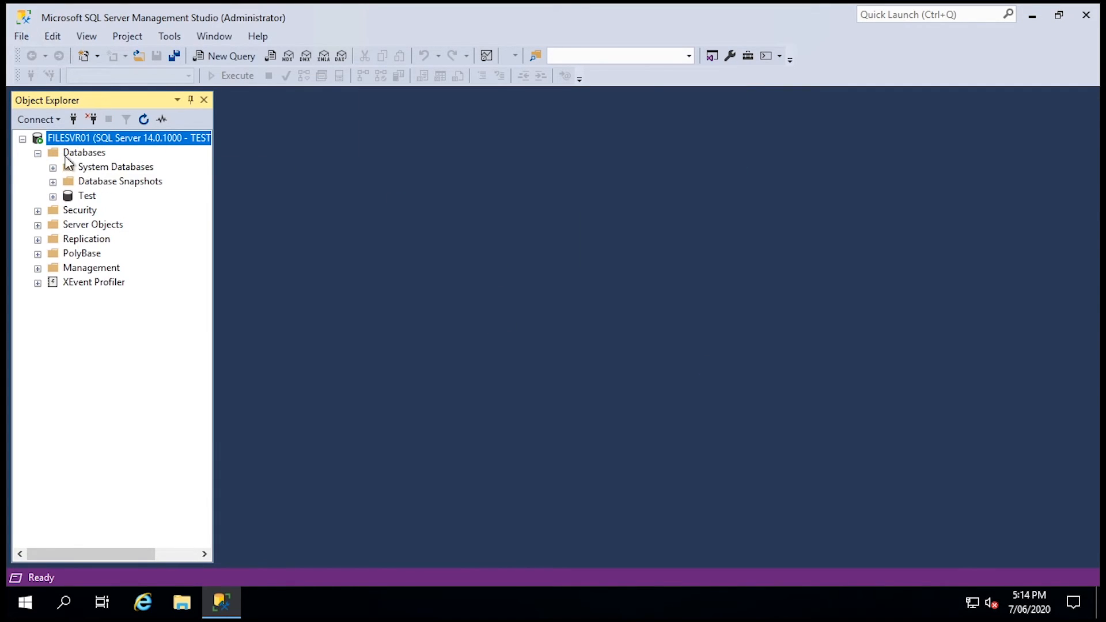
right_click(74, 153)
click(113, 166)
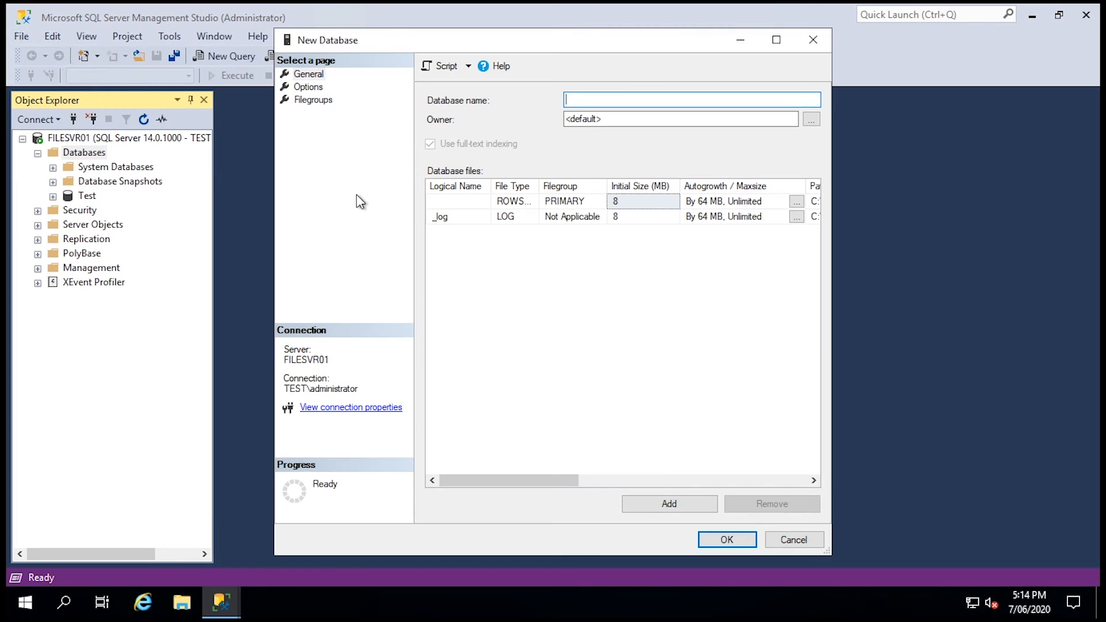
text(rw1)
click(724, 537)
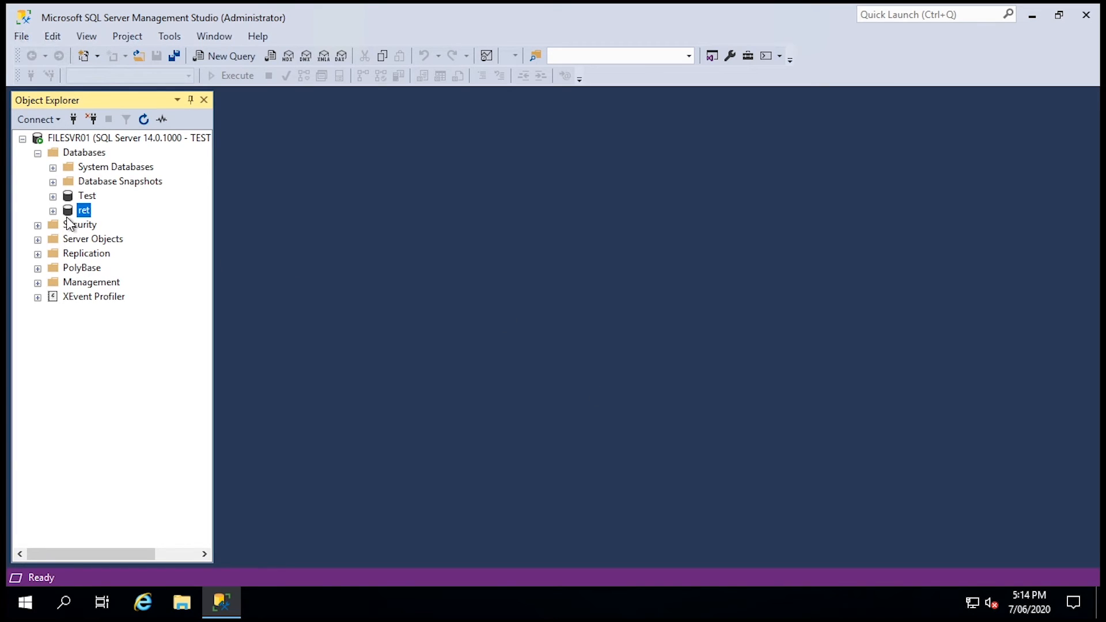
Reconnect to the Database Engine and expand Databases to show ret and Test
click(91, 119)
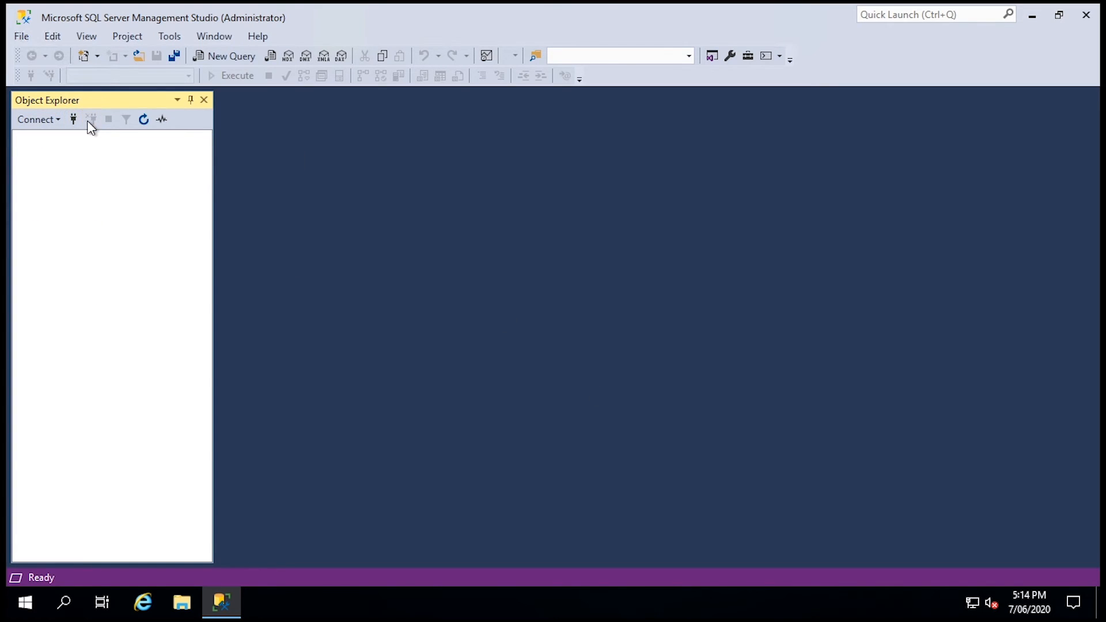
click(54, 120)
click(73, 121)
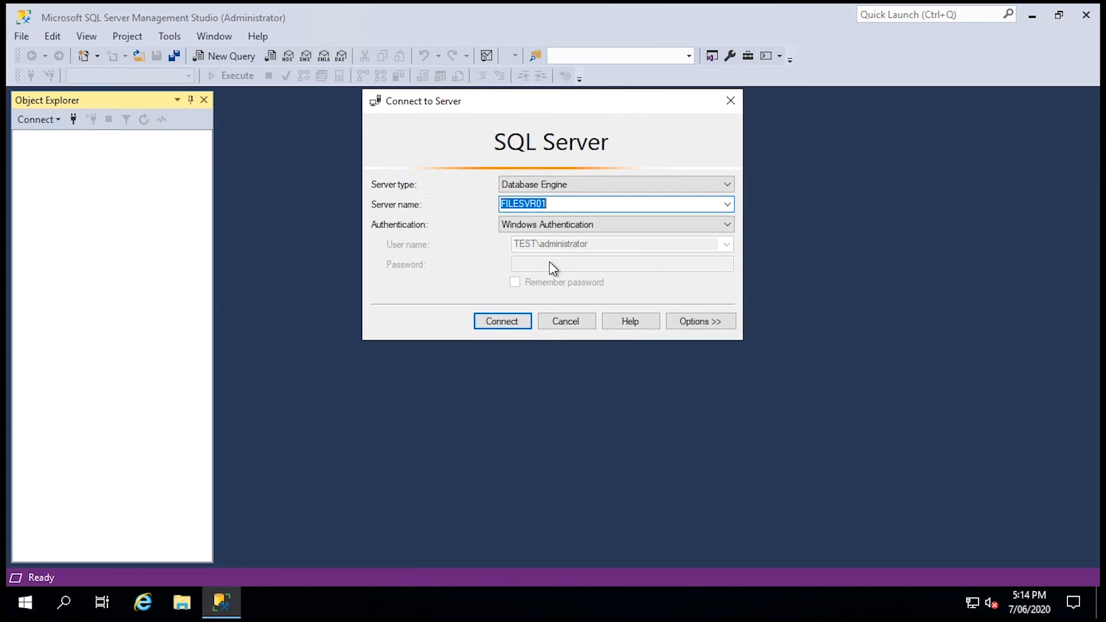
click(510, 322)
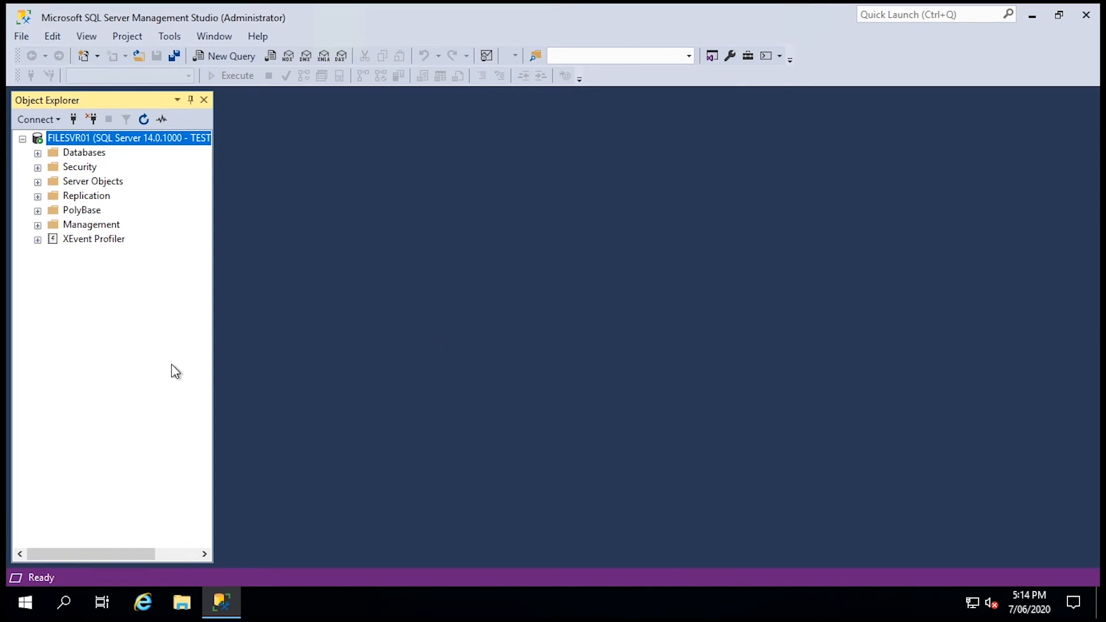
click(38, 153)
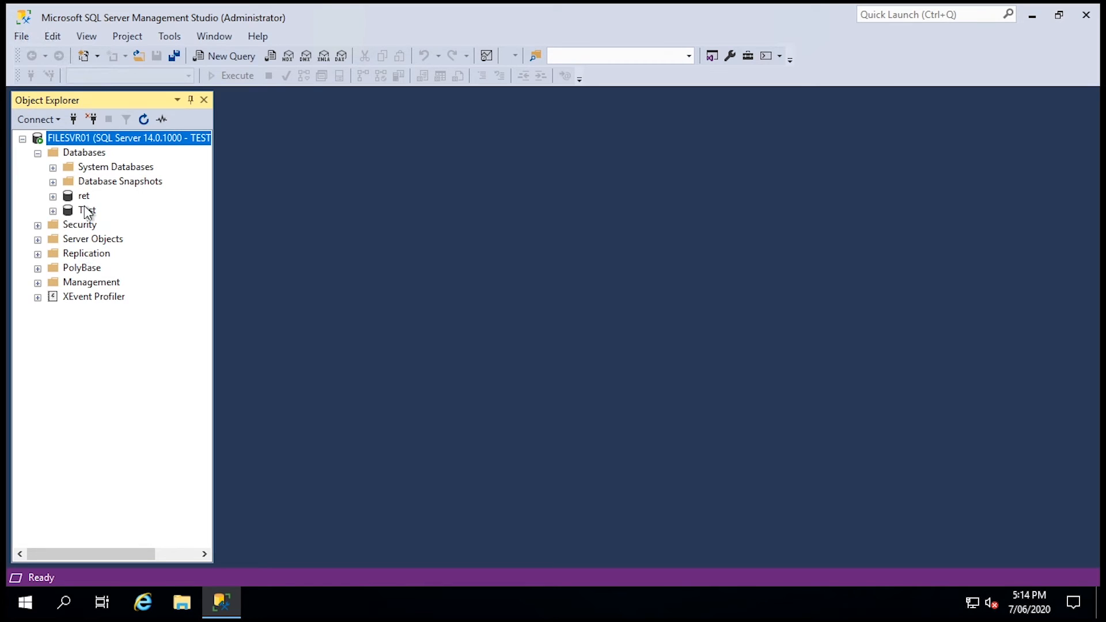
Start a Restore Database from a device and browse for a backup file
right_click(76, 154)
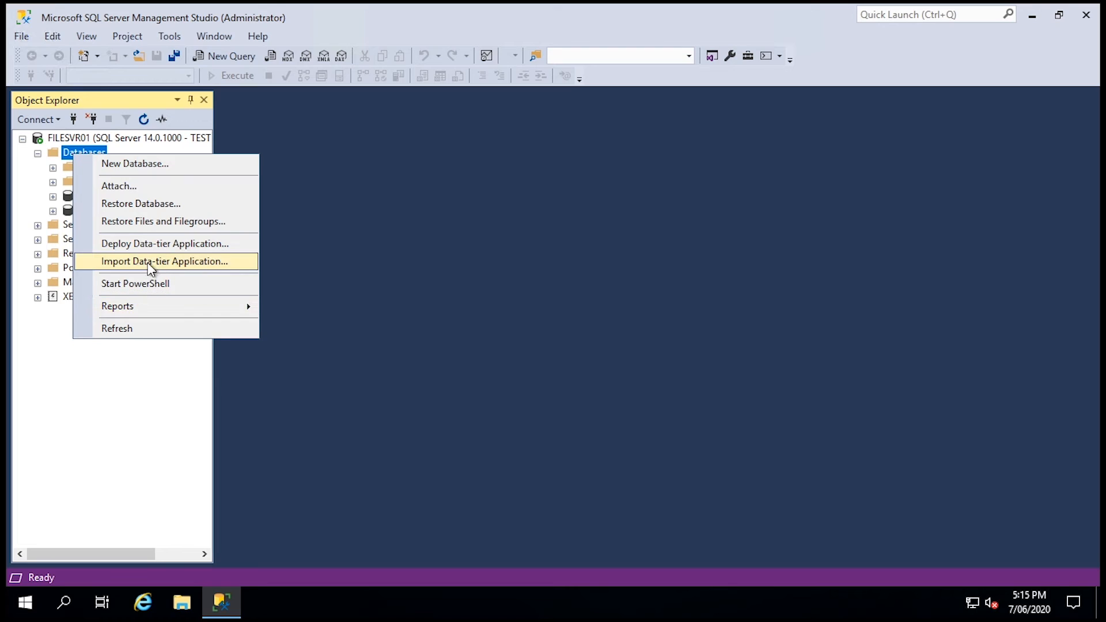
click(143, 205)
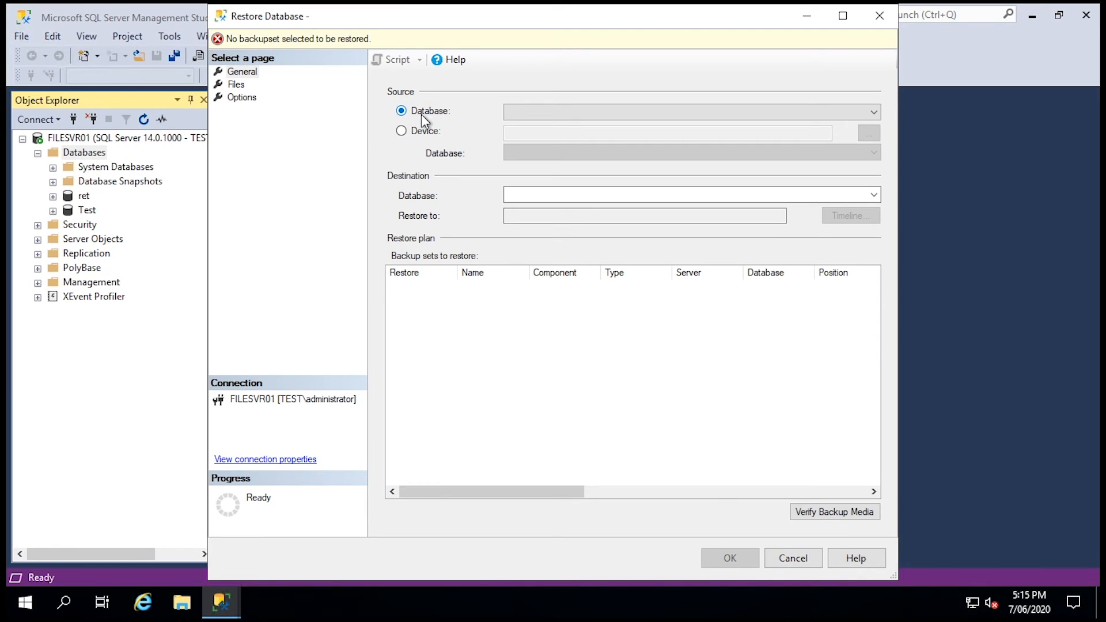
click(401, 131)
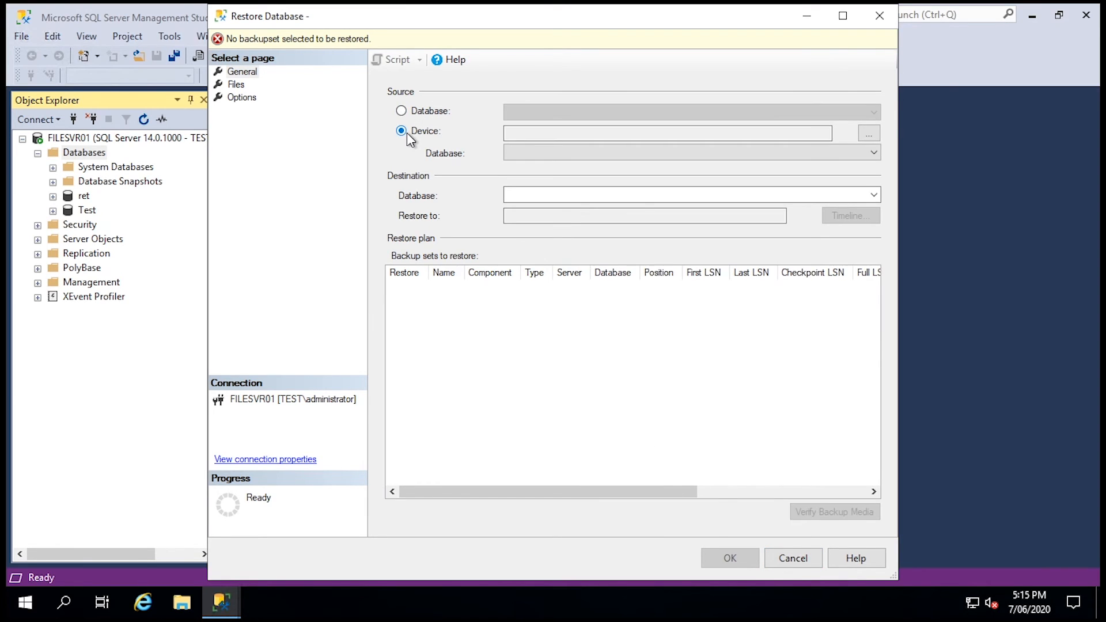
click(868, 135)
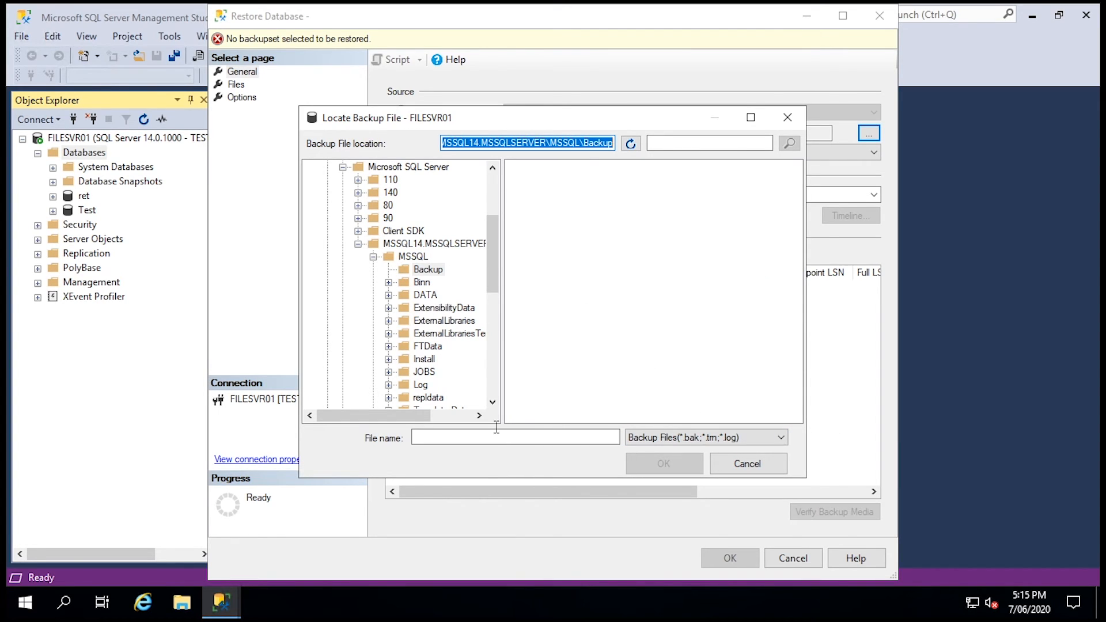
Cancel all restore dialogs and bring up the Tasks menu for the ret database
click(735, 477)
click(640, 414)
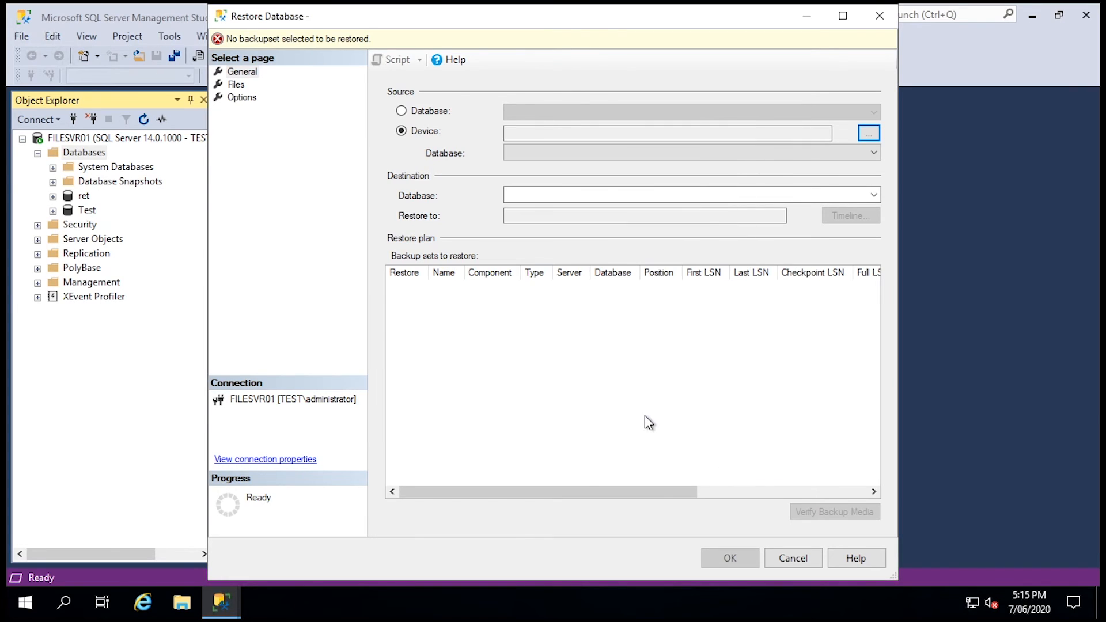
click(803, 564)
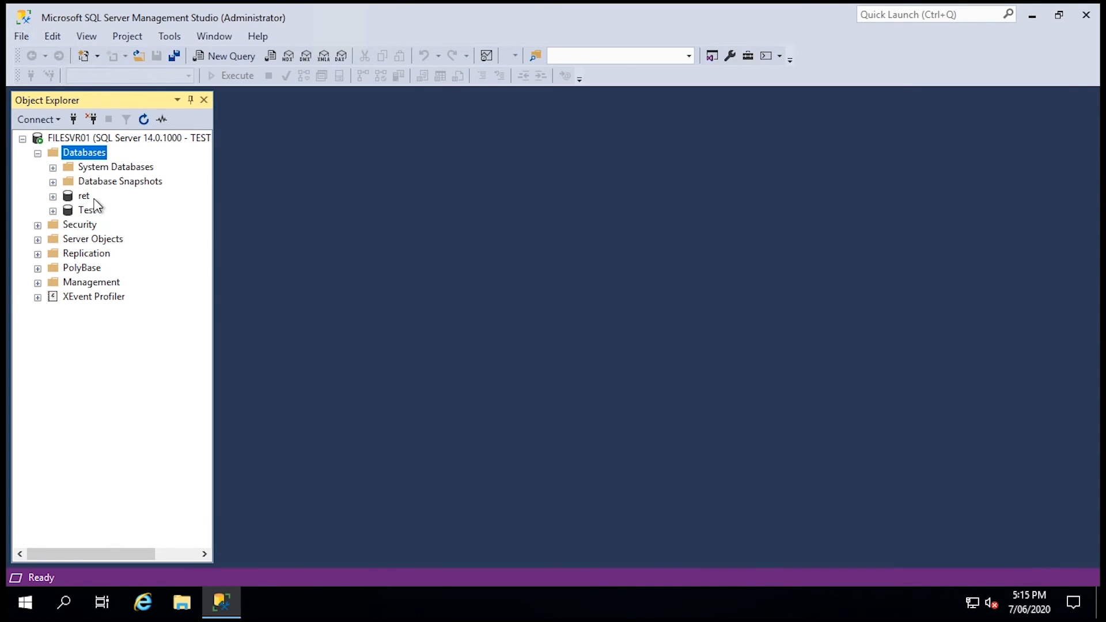
right_click(71, 194)
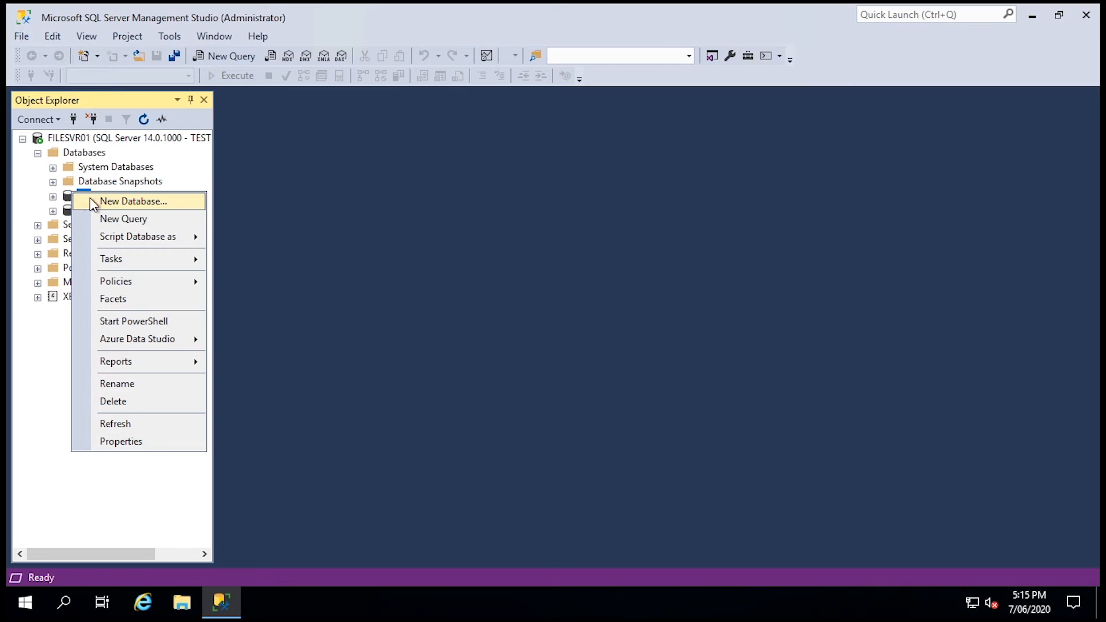
mouse_move(146, 261)
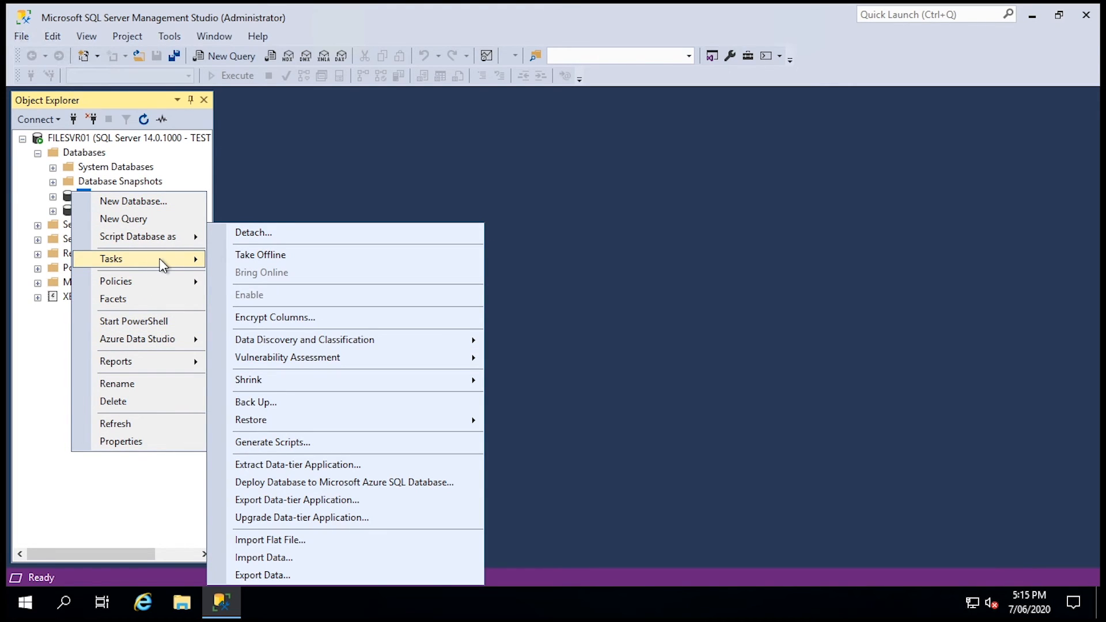
Run the default full backup of ret to ret.bak and acknowledge the success message
click(277, 402)
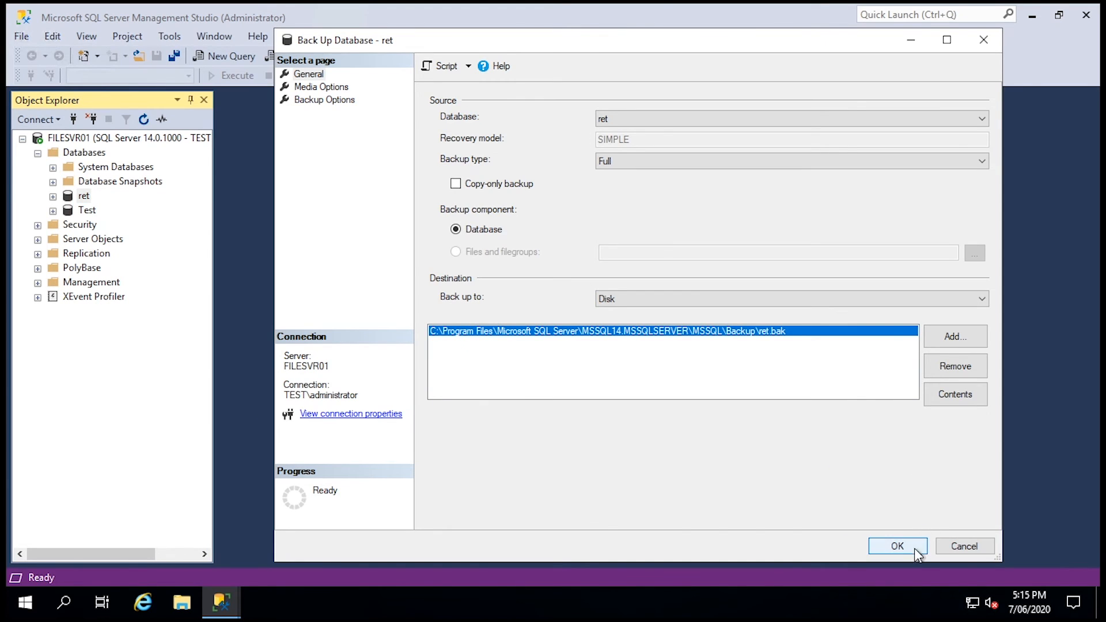
click(898, 546)
click(845, 326)
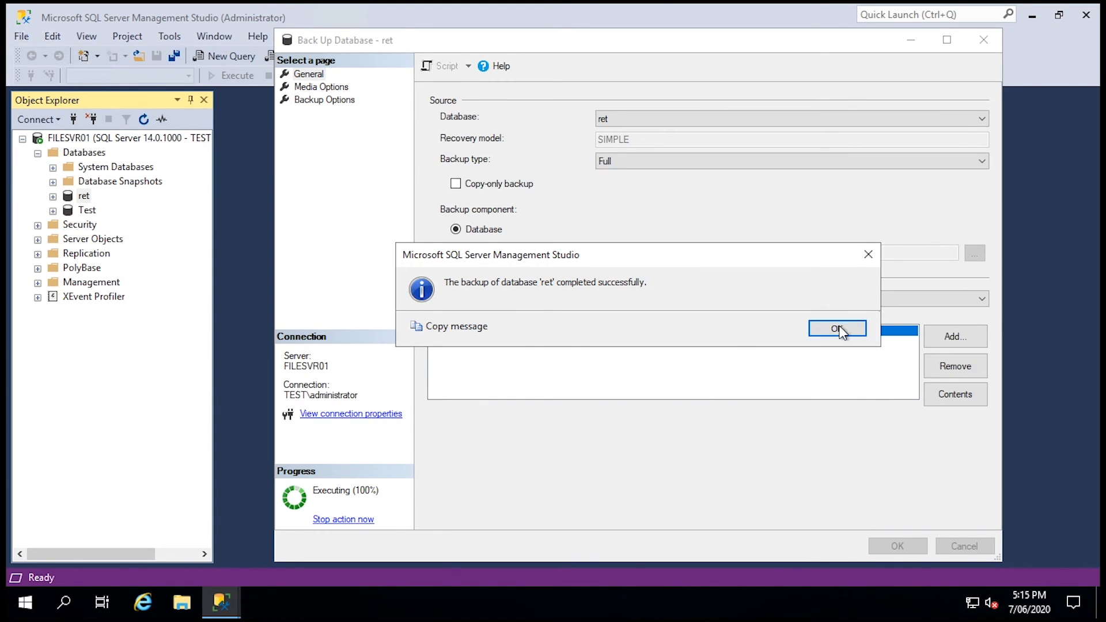
right_click(84, 197)
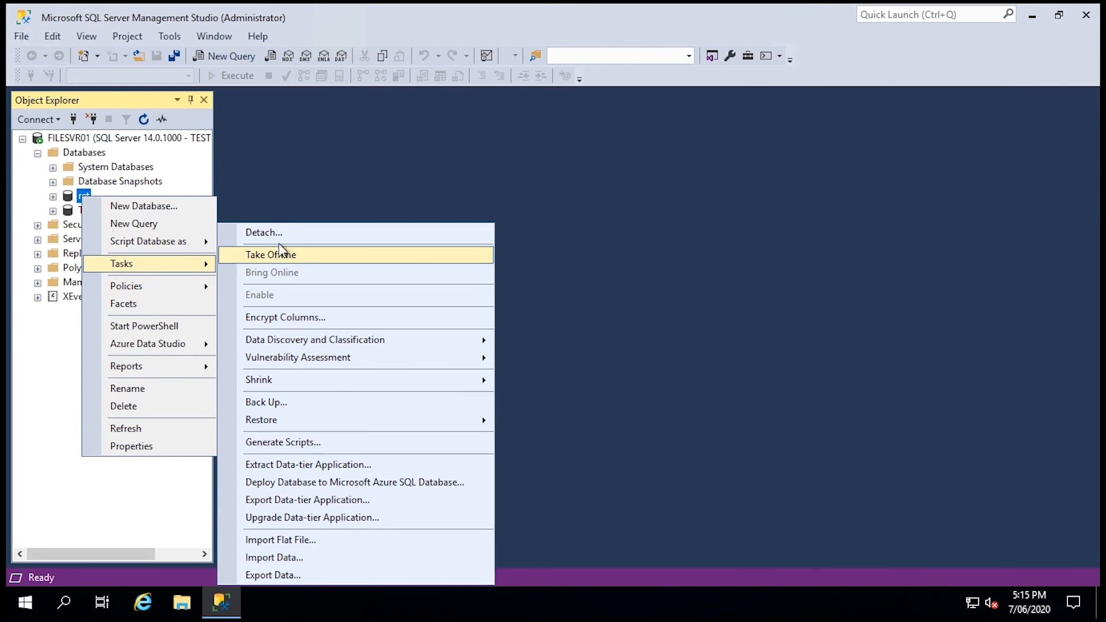
In the ret backup settings, add C:\PerfLogs\at.bak as a backup destination
click(297, 401)
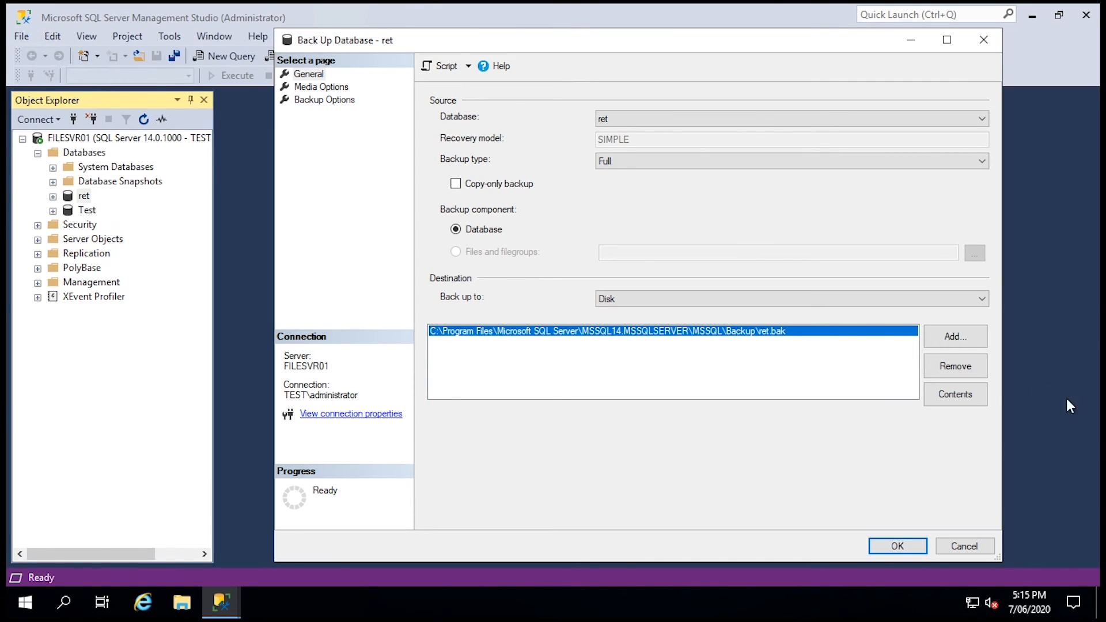
click(954, 336)
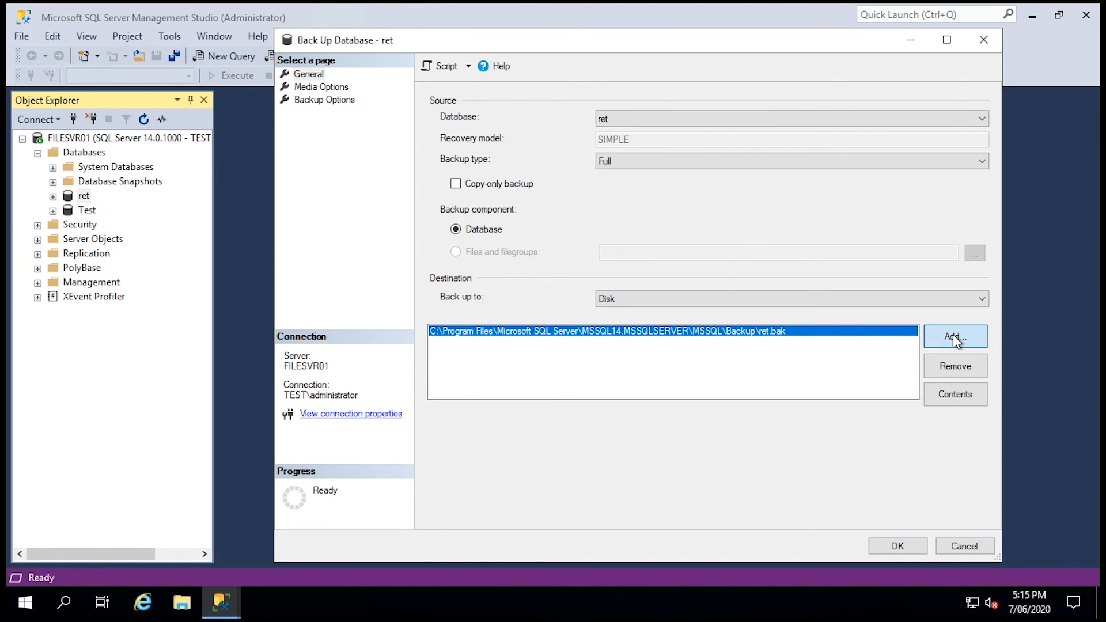
click(685, 302)
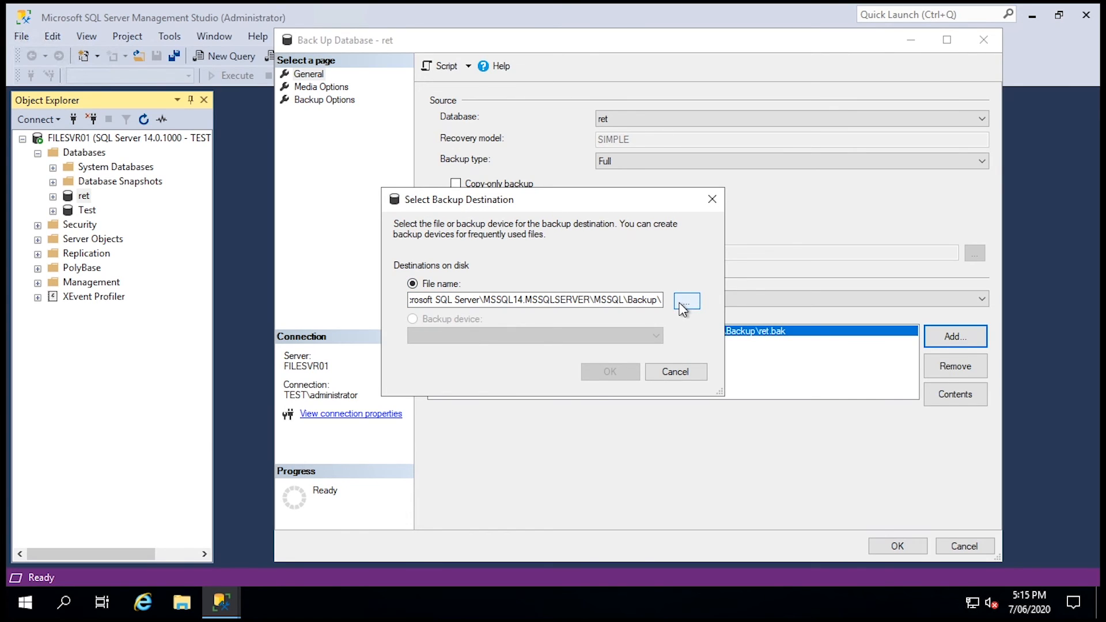
scroll(521, 246, up, 2)
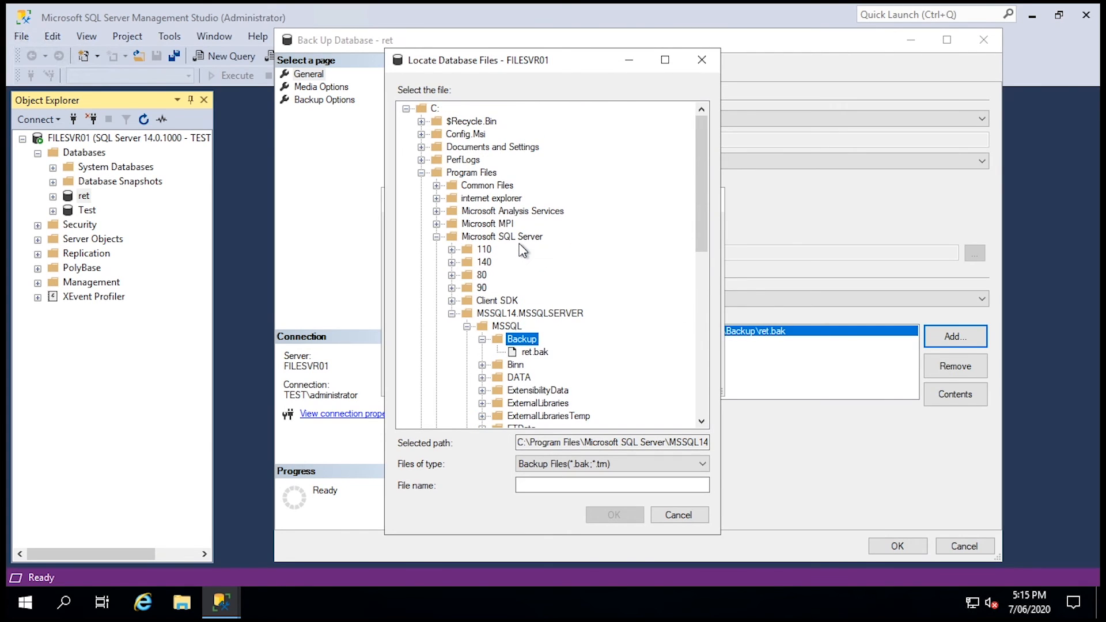
click(449, 123)
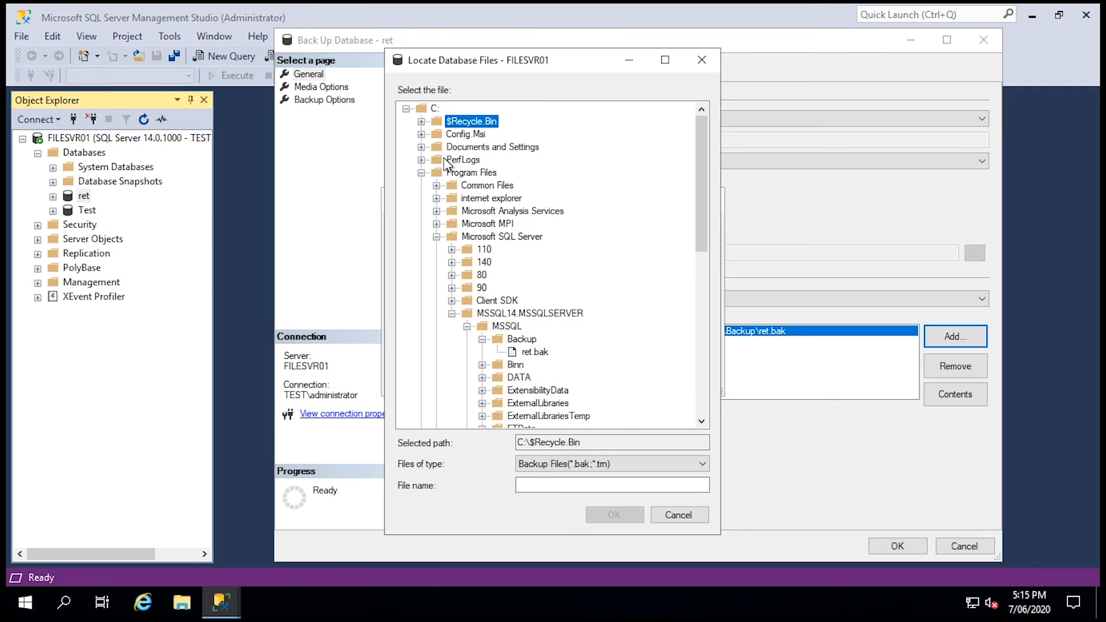
click(462, 159)
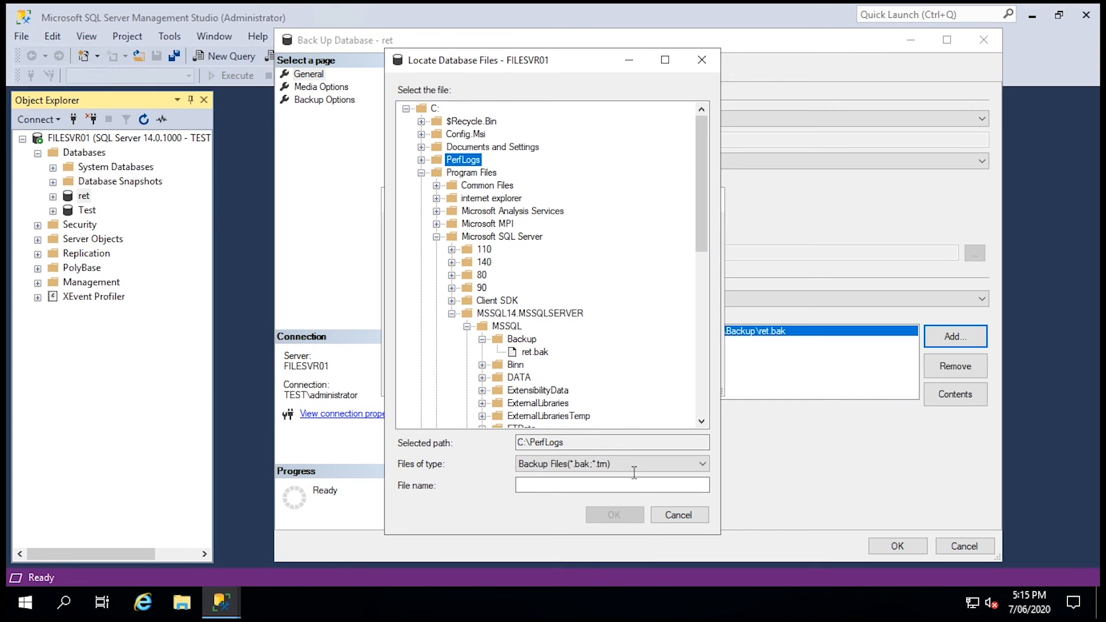
click(586, 484)
text(a)
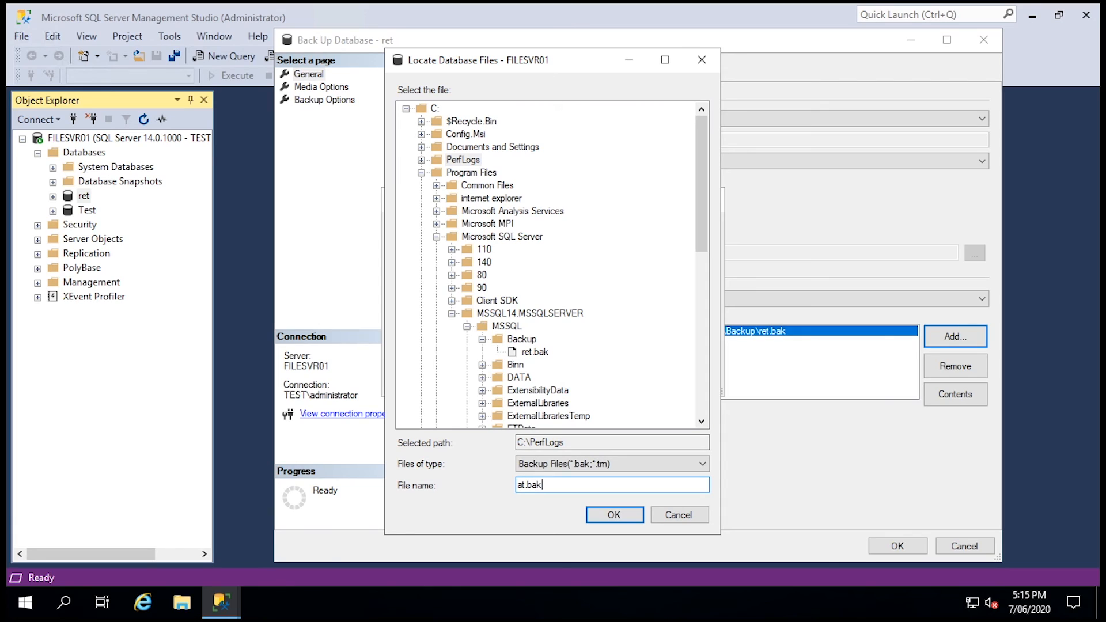
text(t.bak)
key(Return)
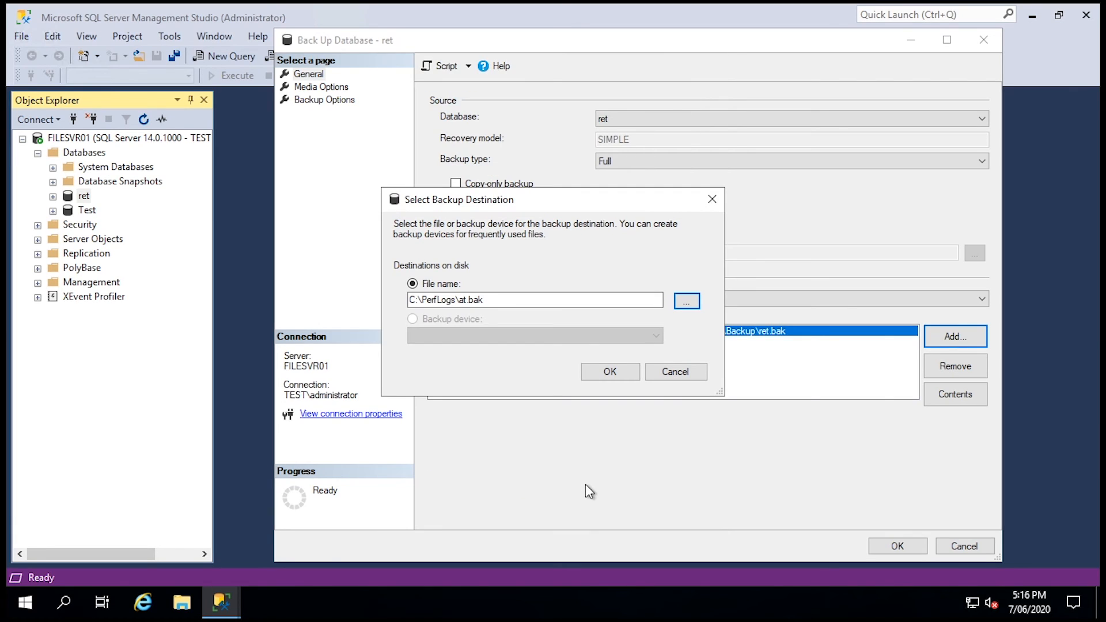
click(621, 374)
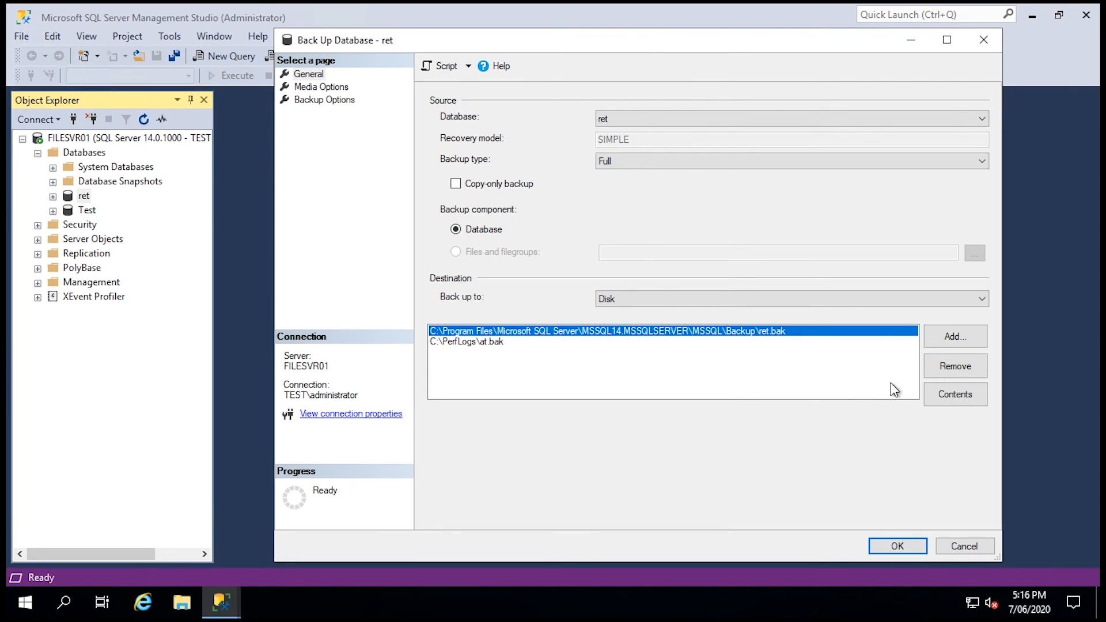
Remove the default path, attempt the backup, dismiss Access denied, remove at.bak and cancel
click(944, 368)
click(898, 548)
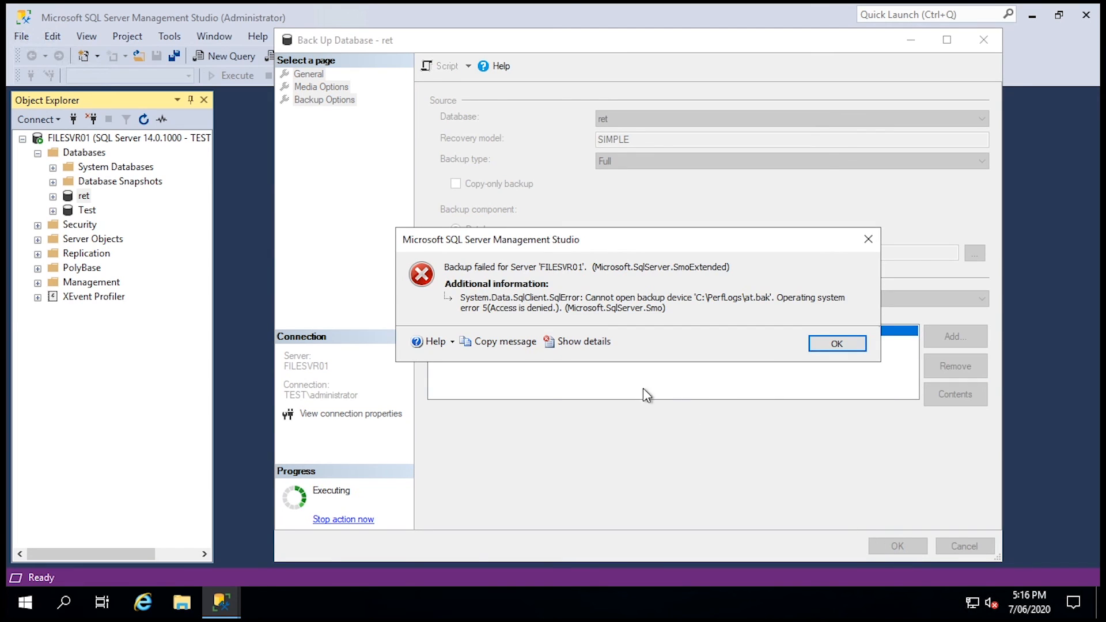
click(837, 344)
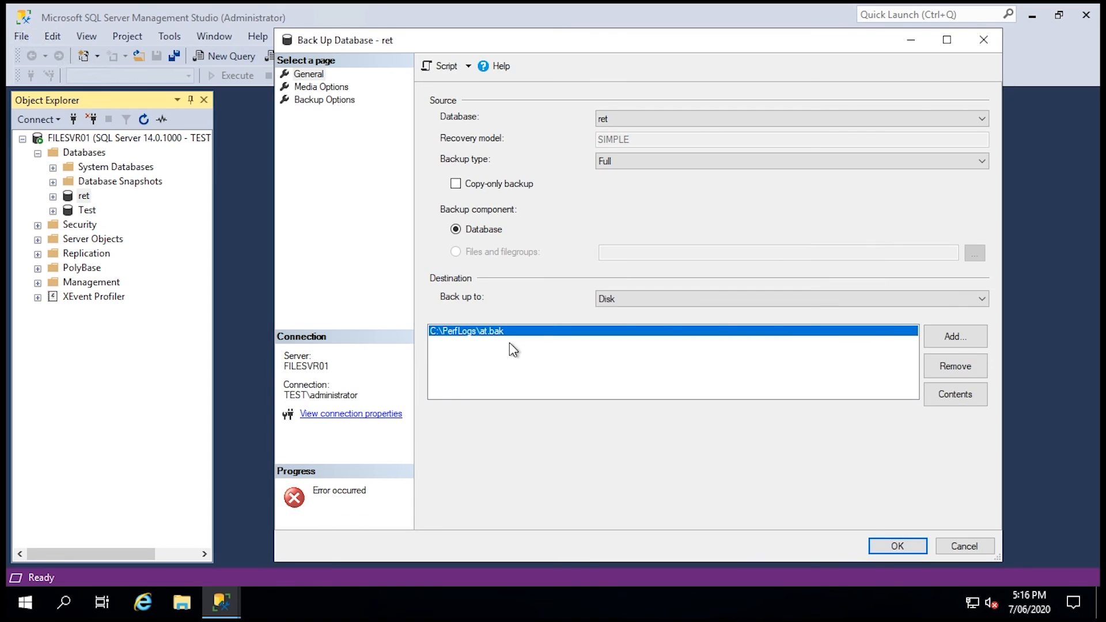
click(958, 368)
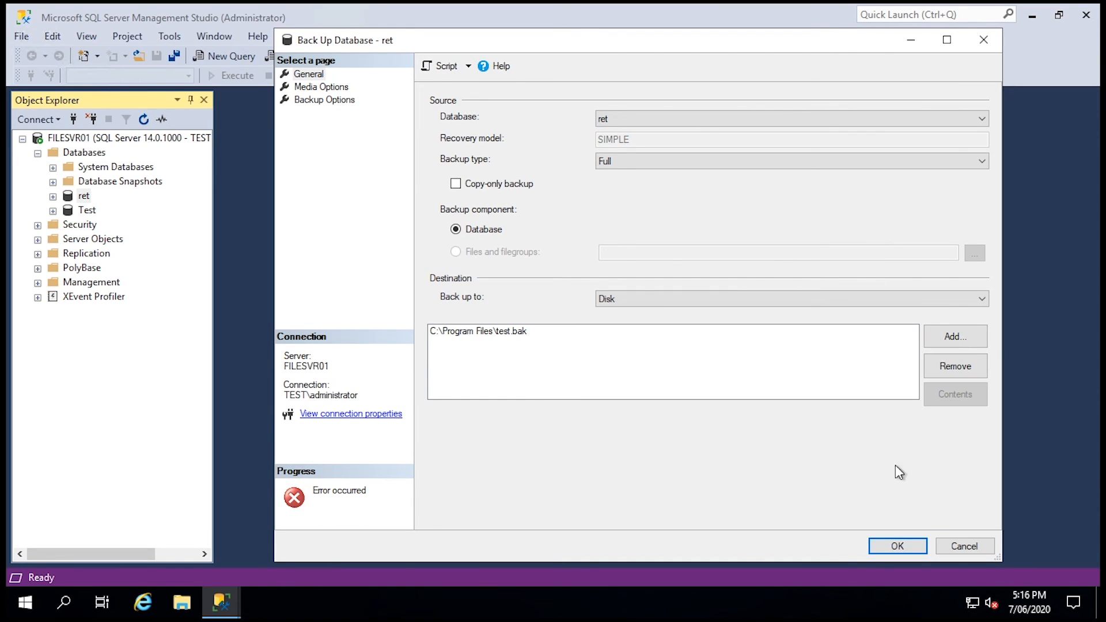
click(962, 545)
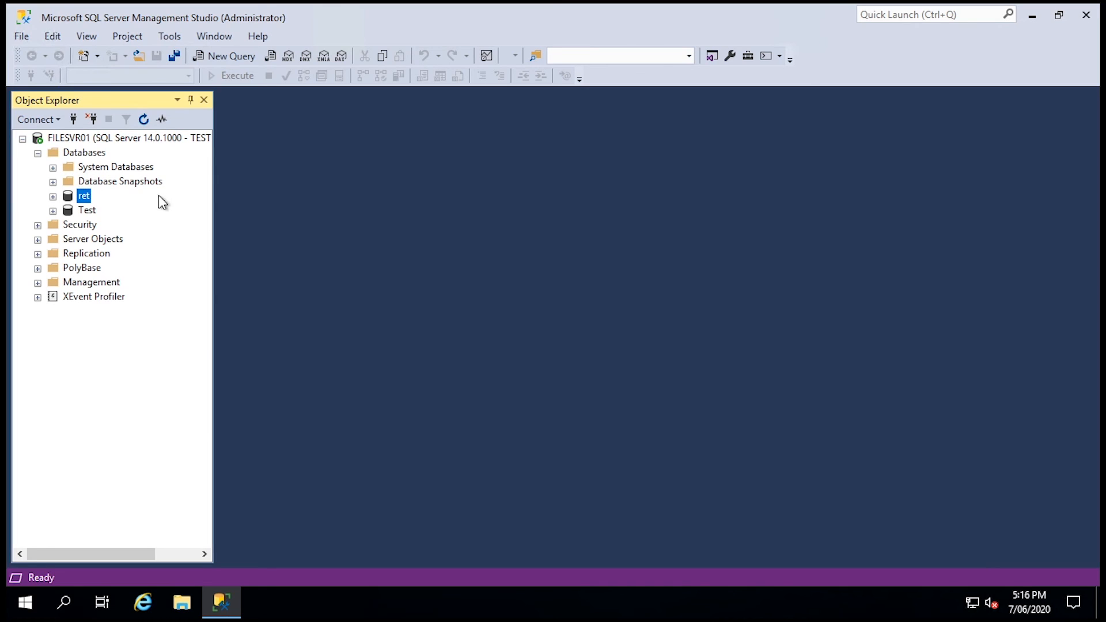
Expand ret's Tables folder and open a new query window
click(52, 197)
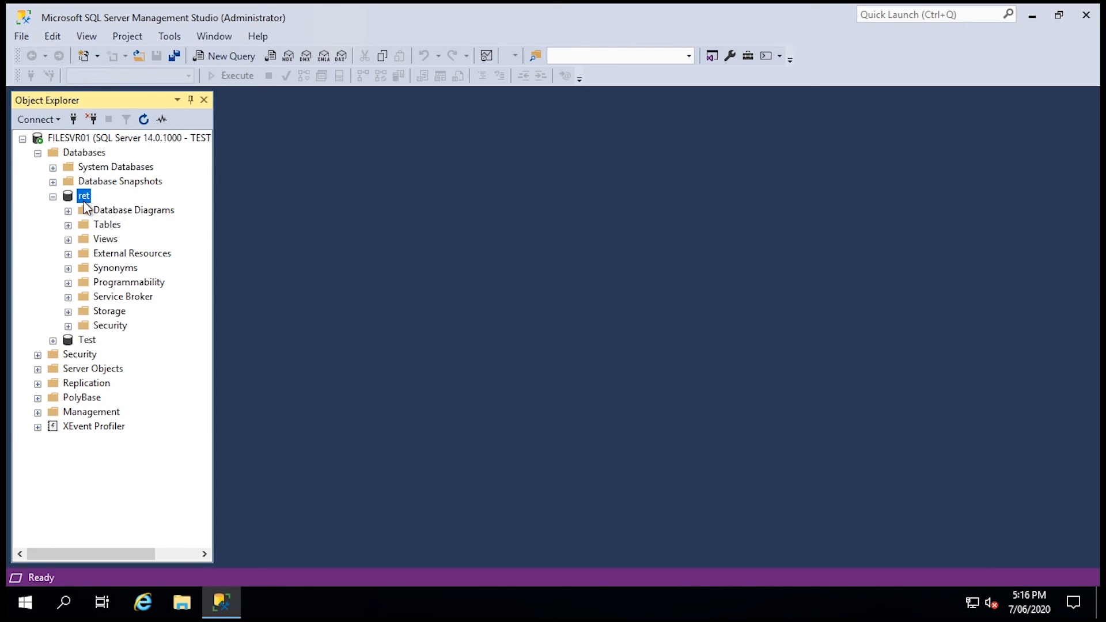
click(69, 225)
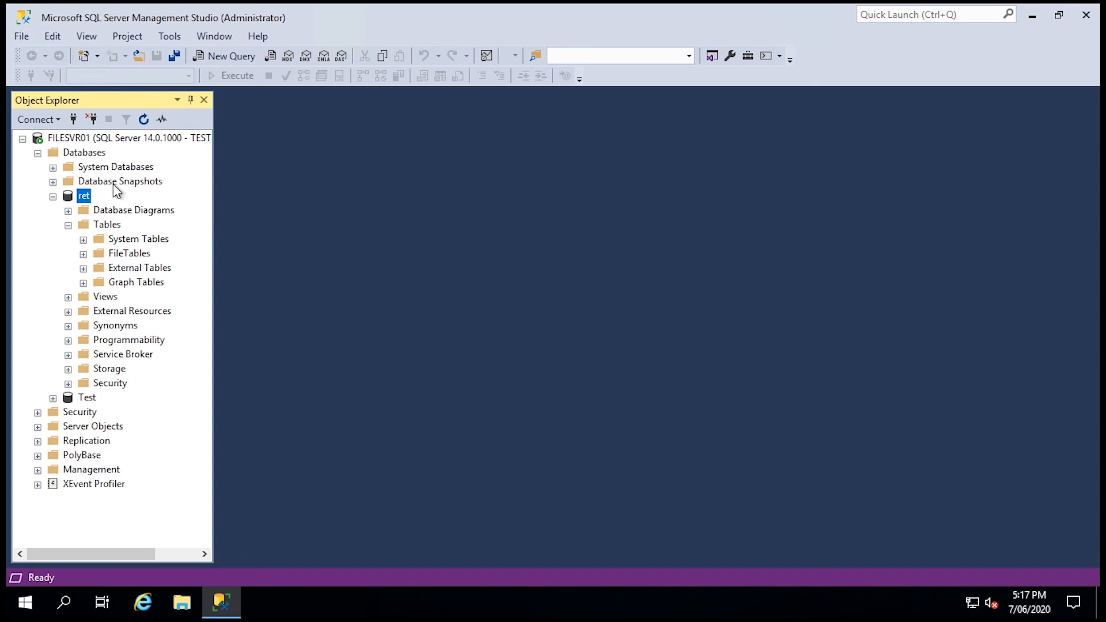
click(231, 56)
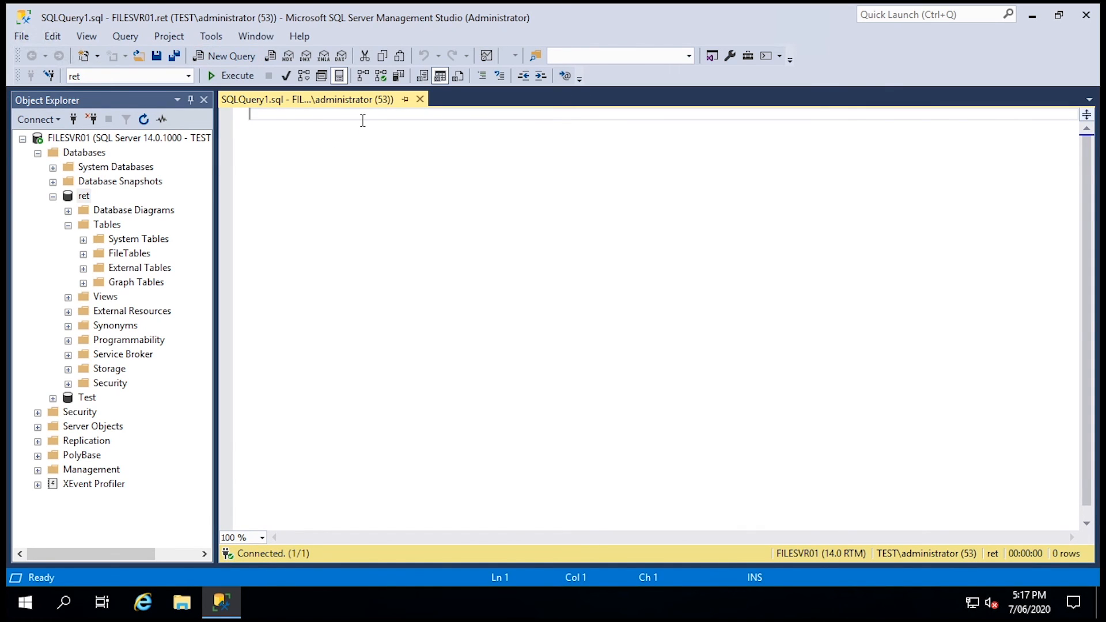
Run 'select * from master', see it fail, and close the query without saving
text(select)
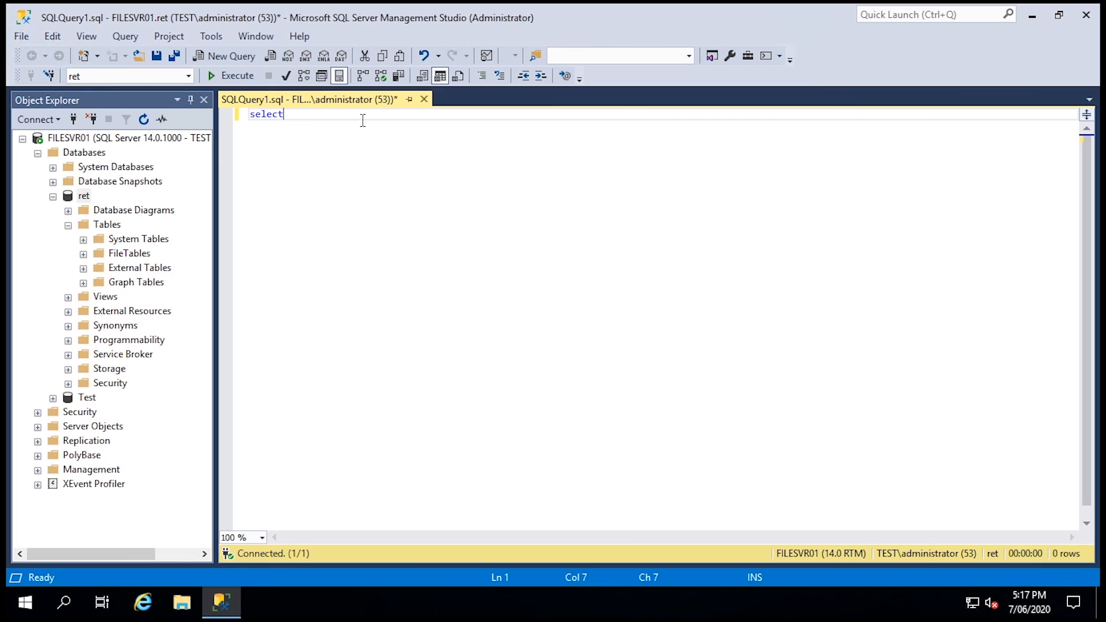
text(from ma)
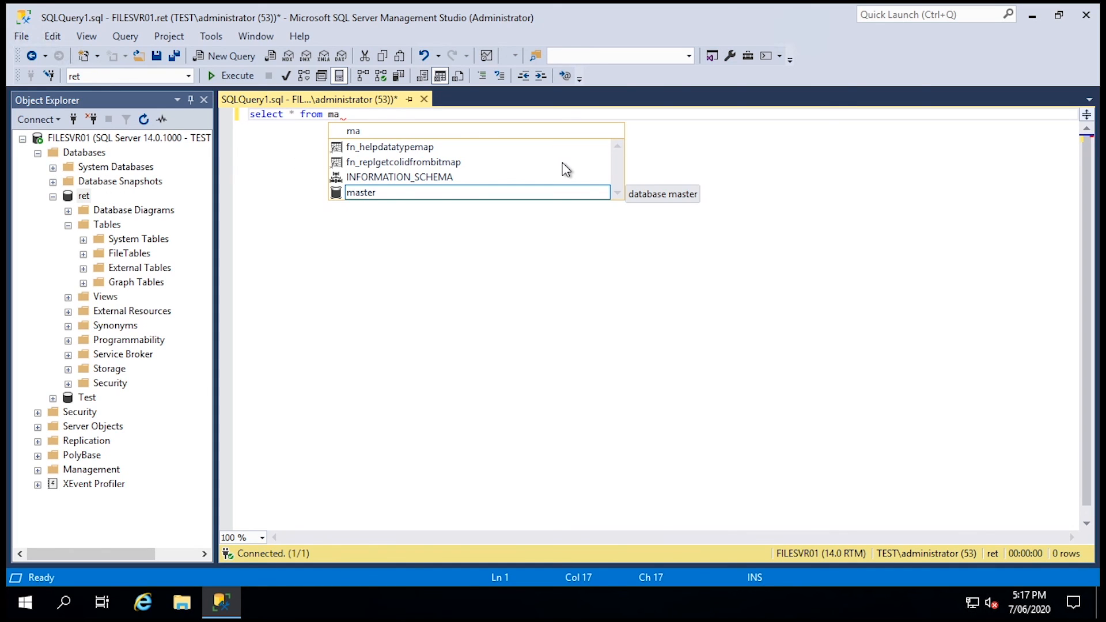
click(381, 195)
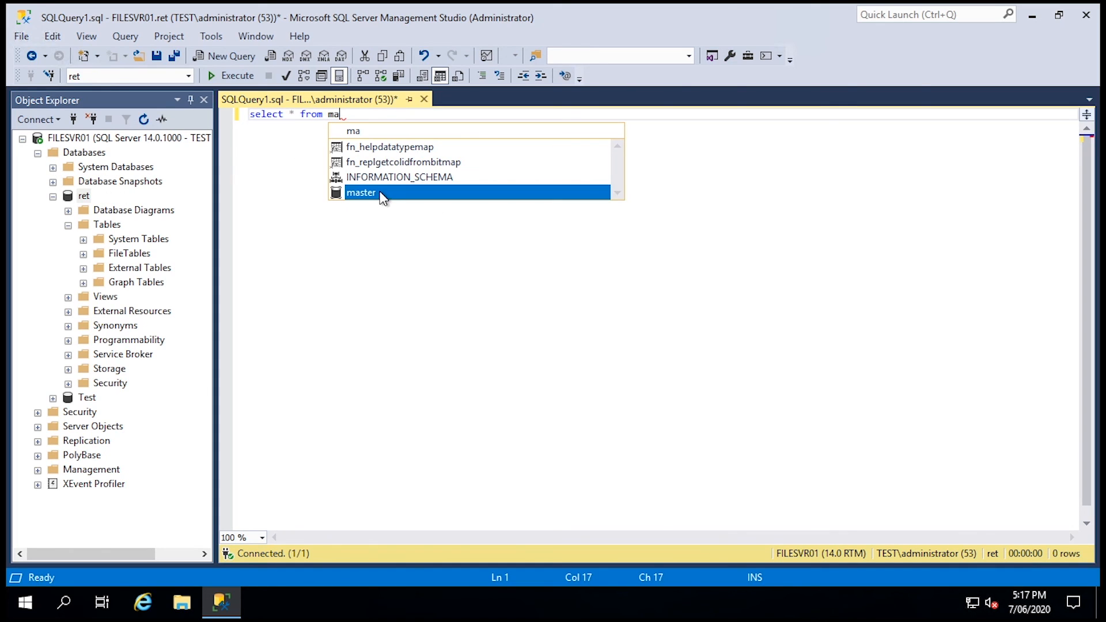
double_click(380, 195)
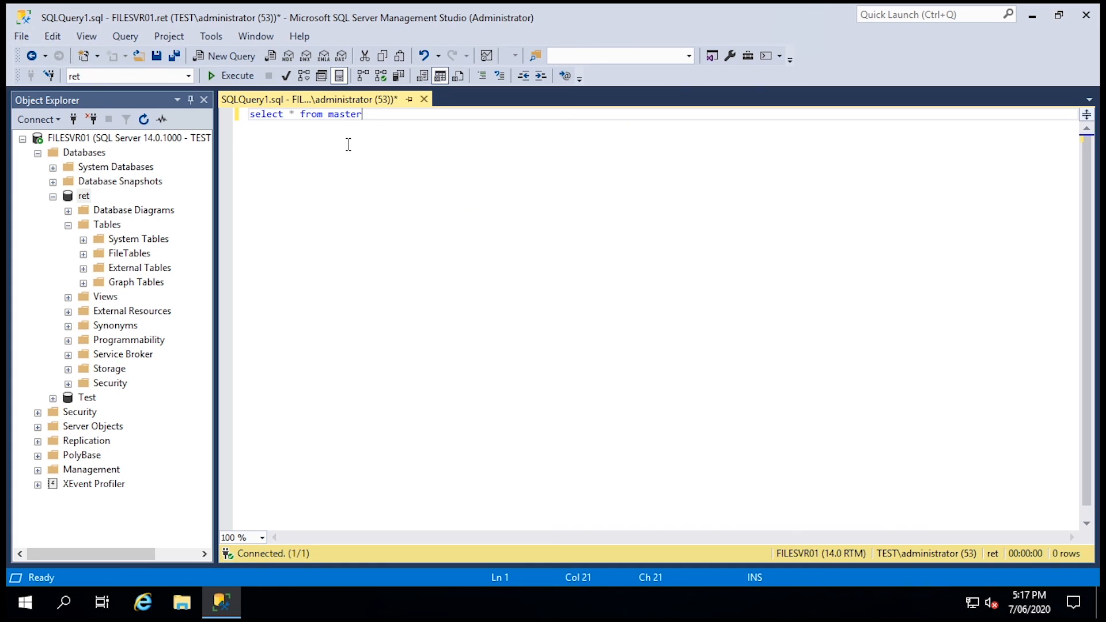
click(233, 72)
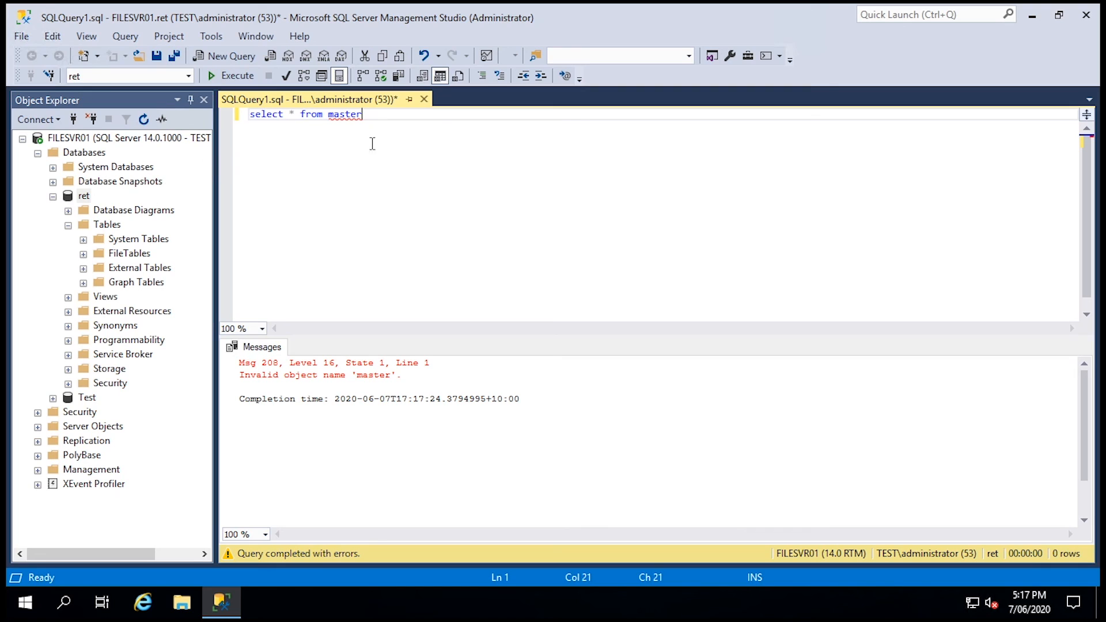
drag(363, 115, 329, 114)
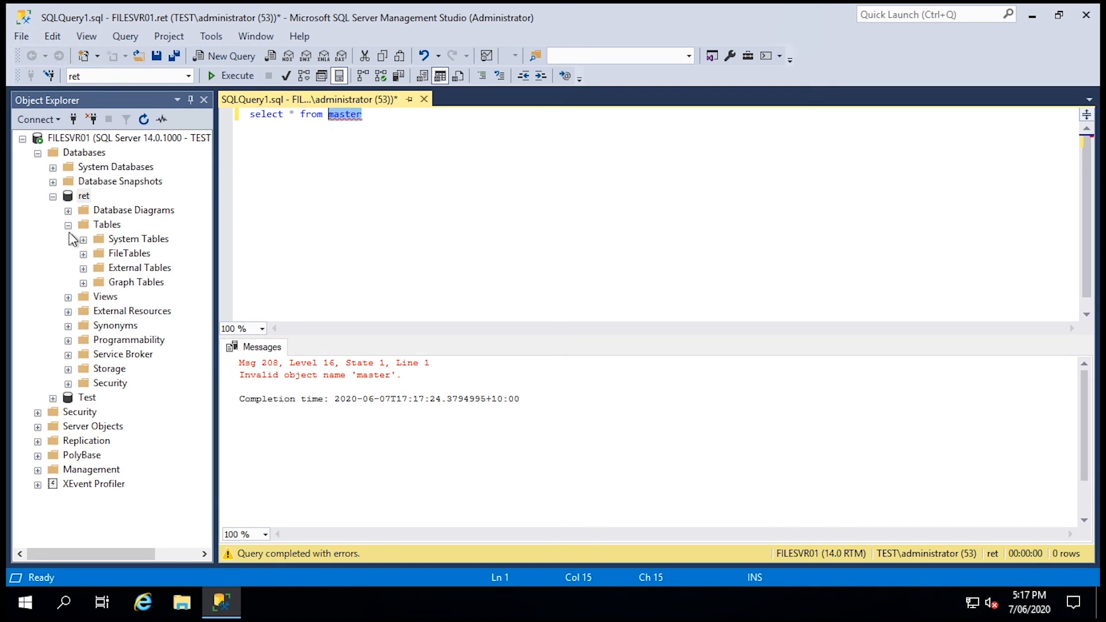
click(369, 115)
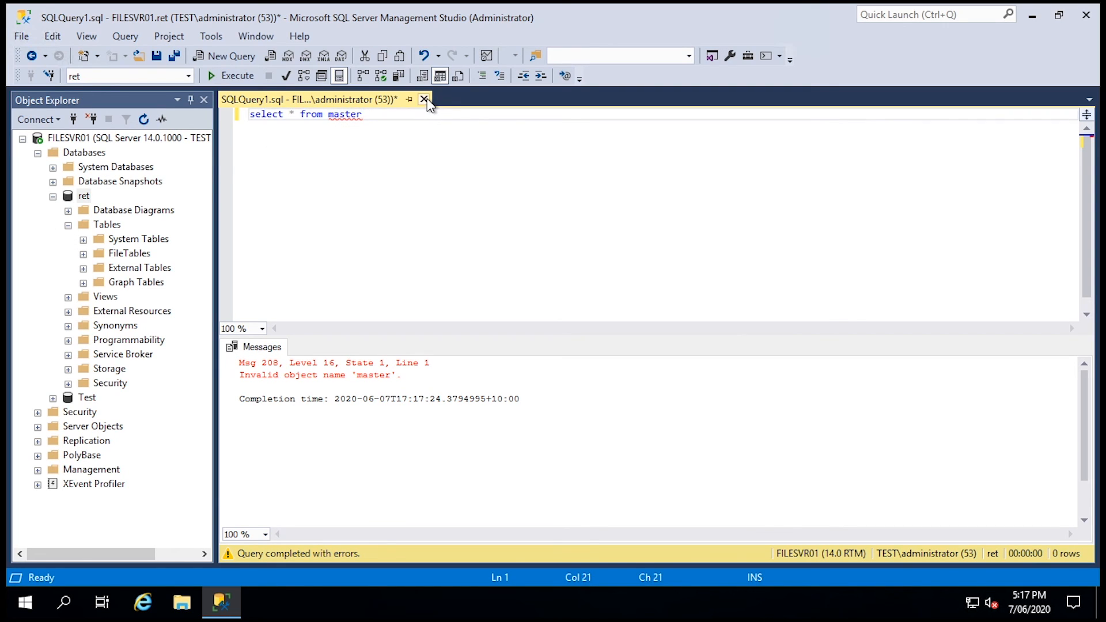
click(424, 99)
click(610, 400)
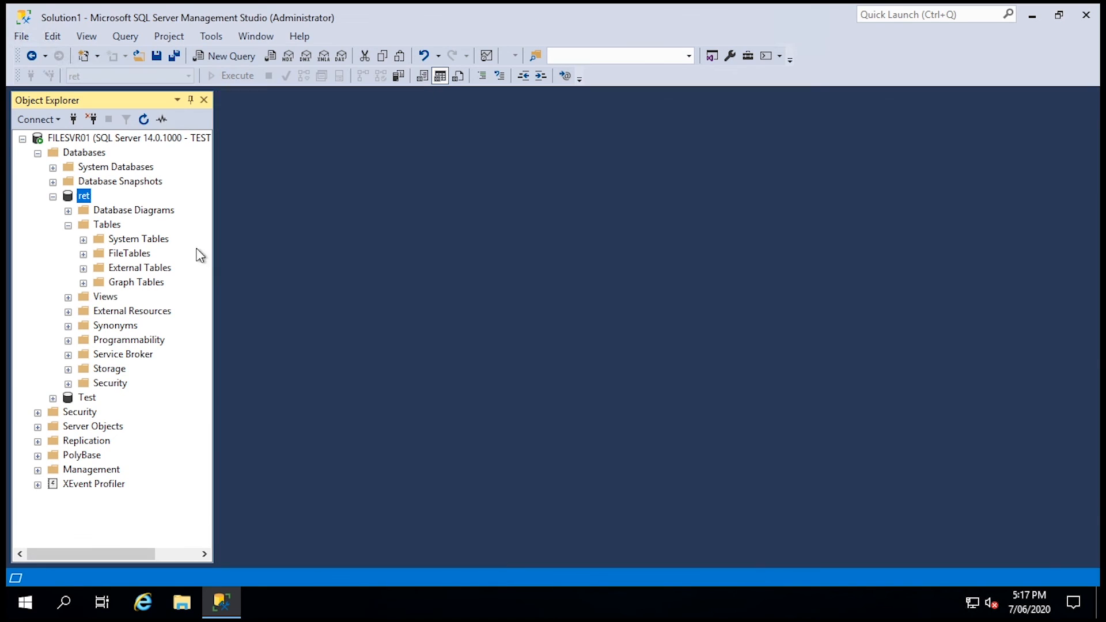
Open a new query on master and expand master's System Tables in the tree
click(52, 196)
click(52, 167)
right_click(101, 182)
click(138, 193)
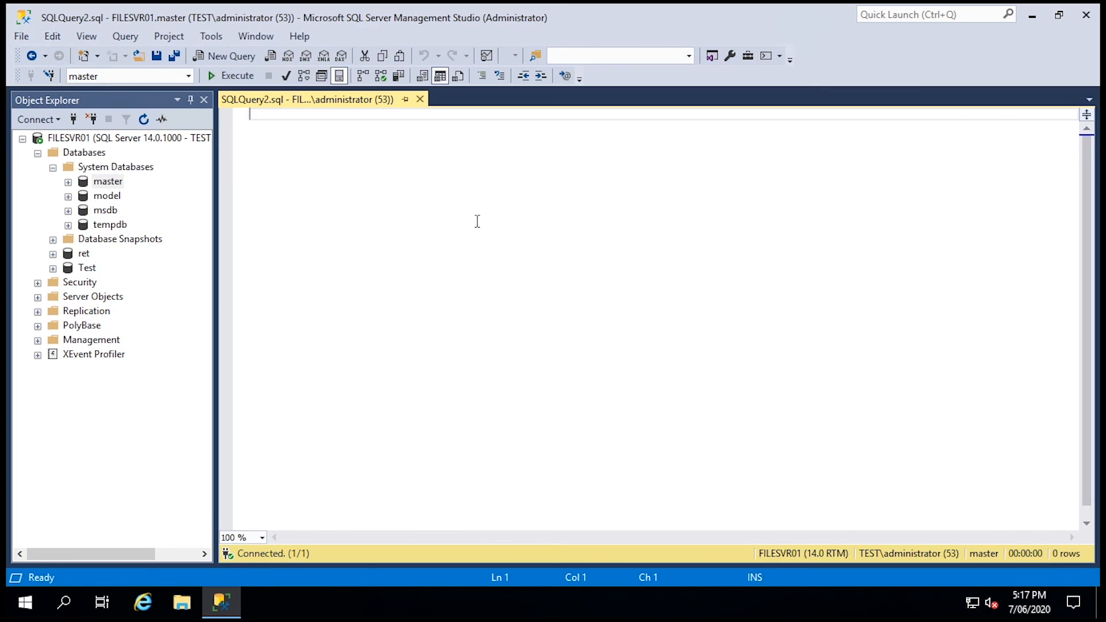
text(Select)
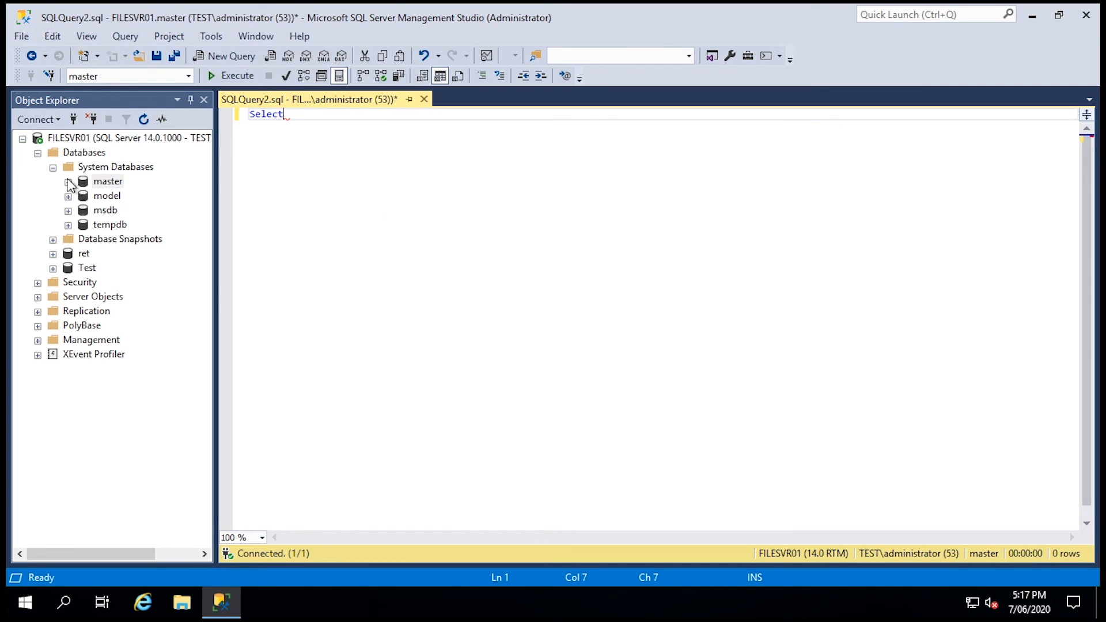
click(68, 181)
click(83, 196)
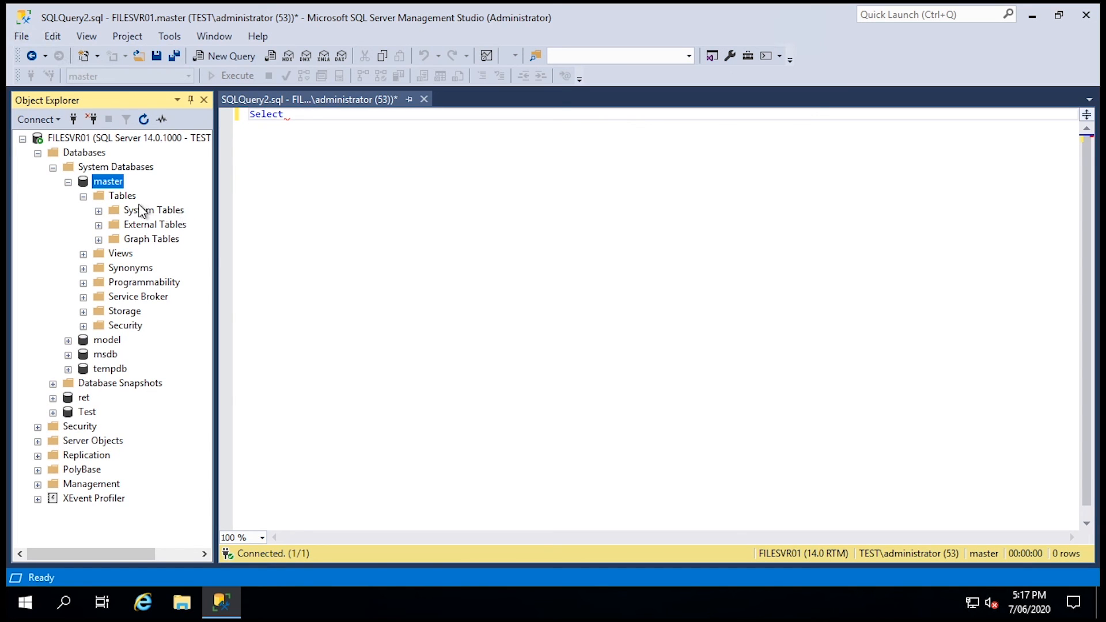
click(98, 211)
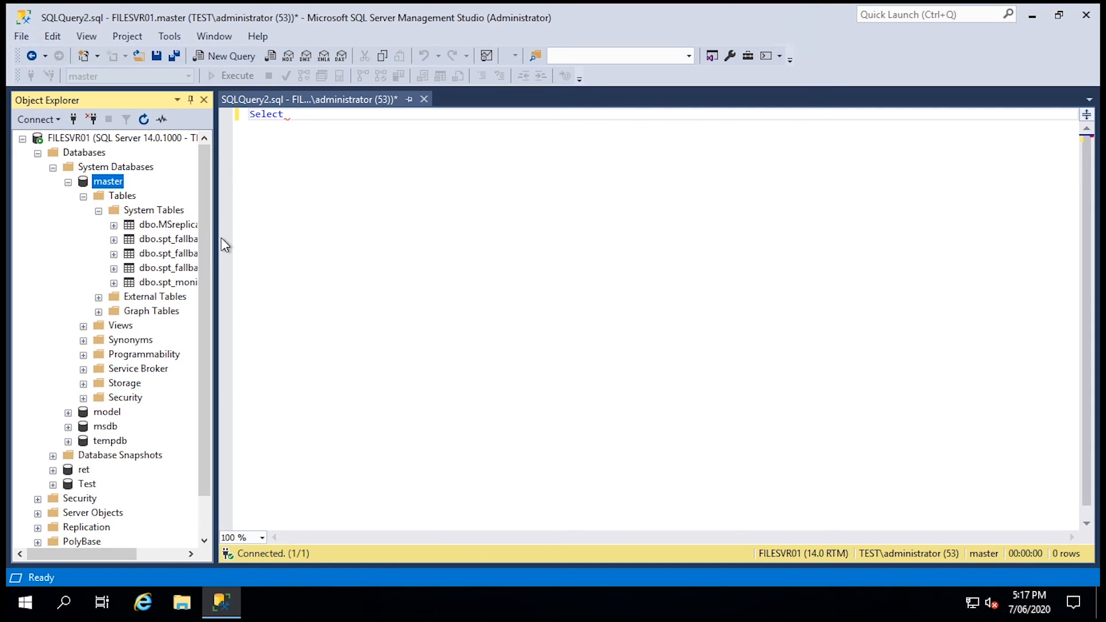
drag(216, 239, 282, 240)
Complete and execute 'Select * from dbo.spt_monitor', returning one row of statistics
click(457, 141)
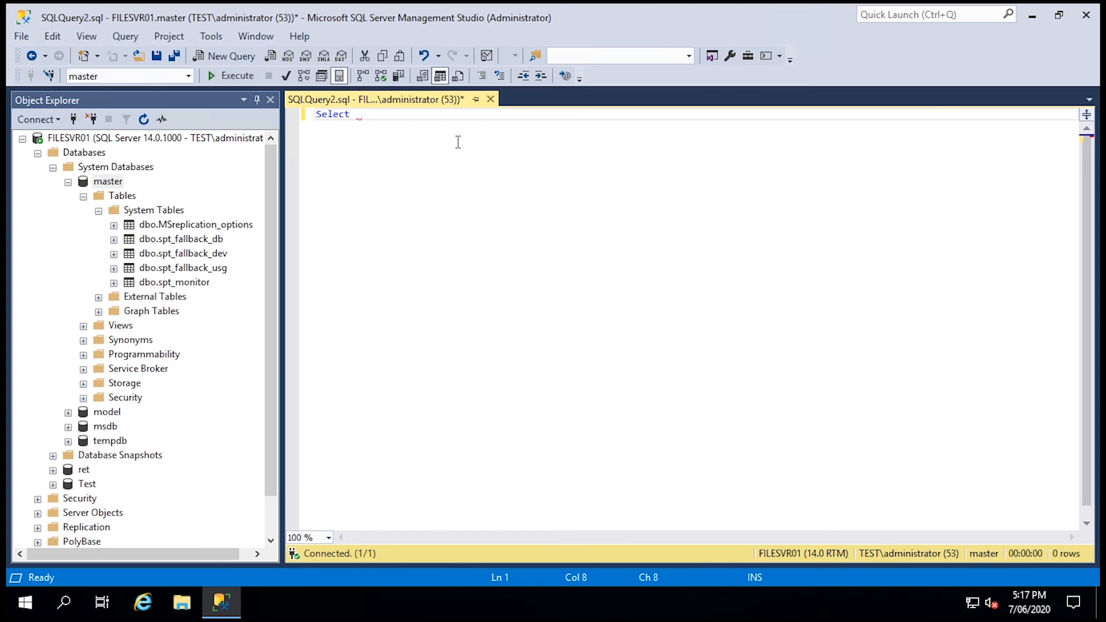
text(* from dbo)
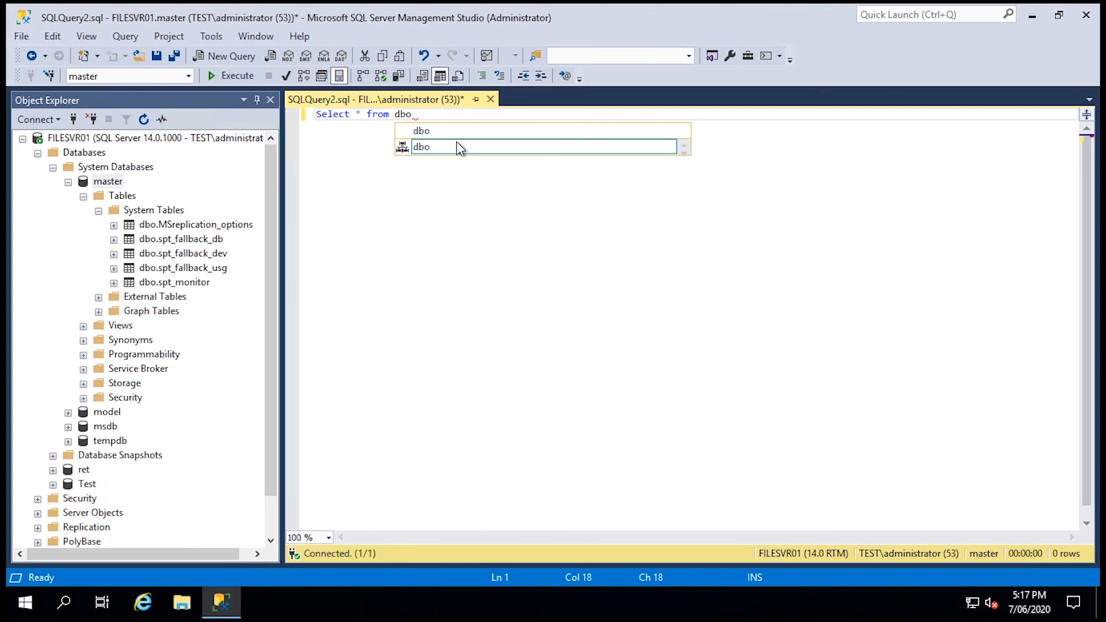
text(.)
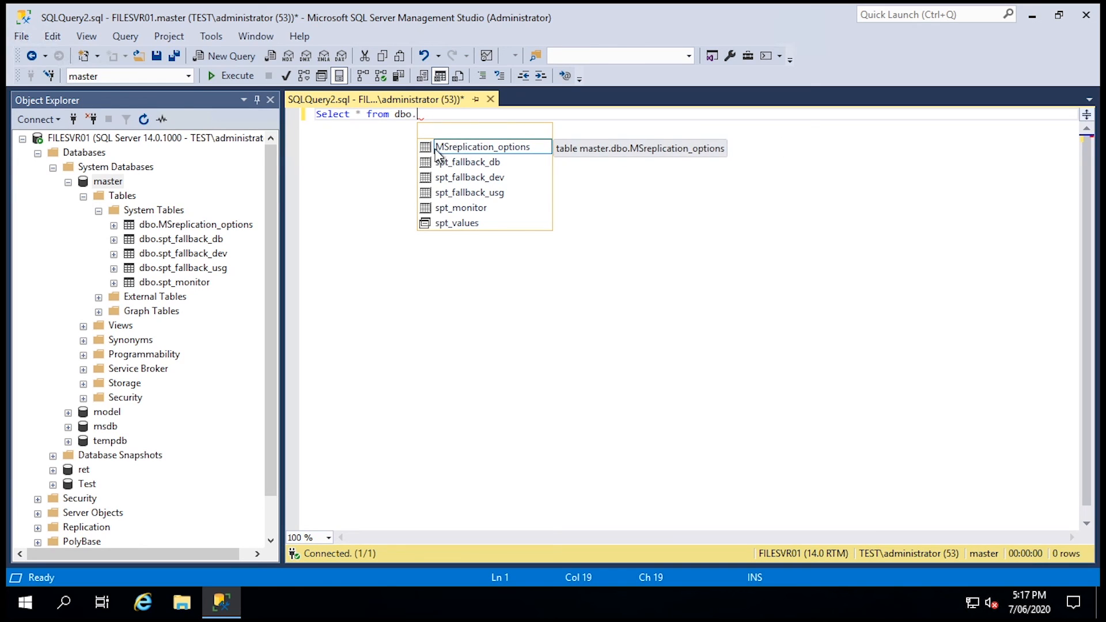
double_click(467, 209)
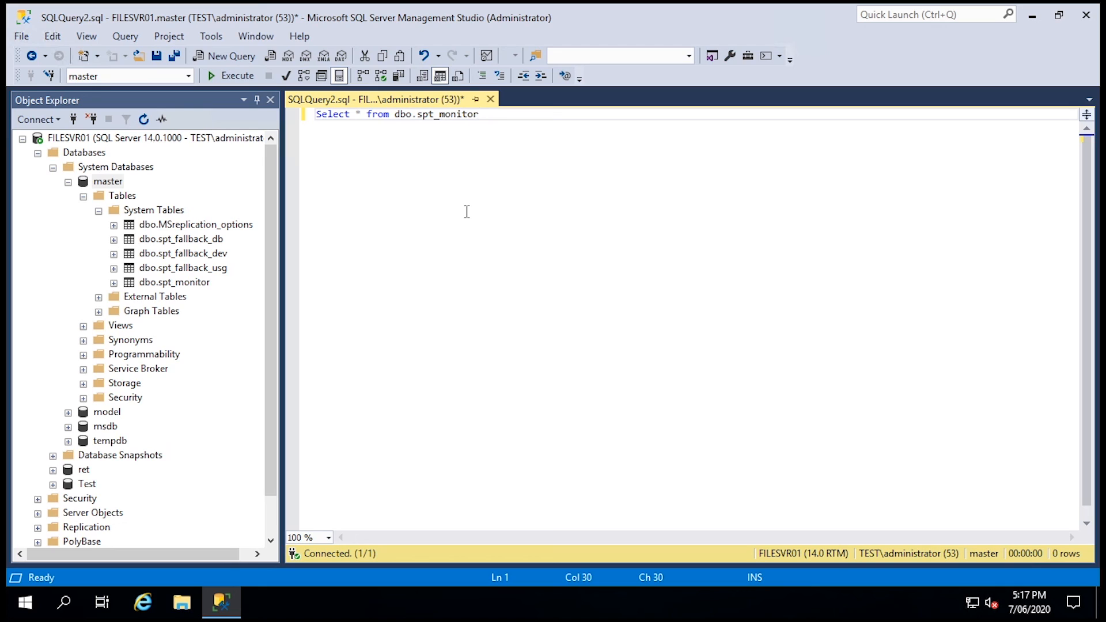
click(239, 75)
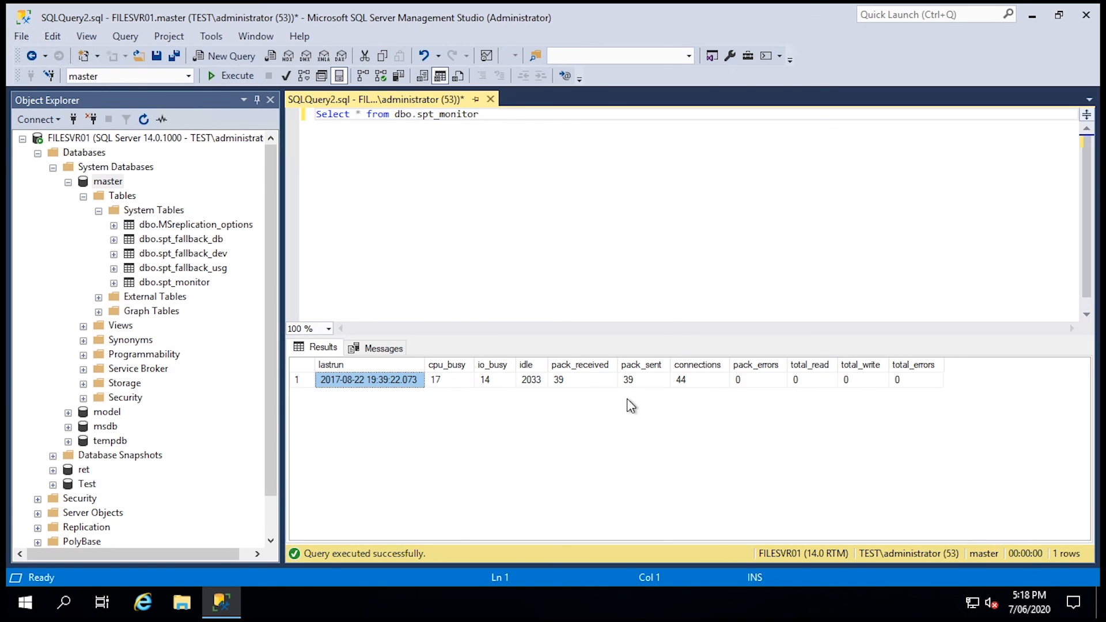
click(787, 254)
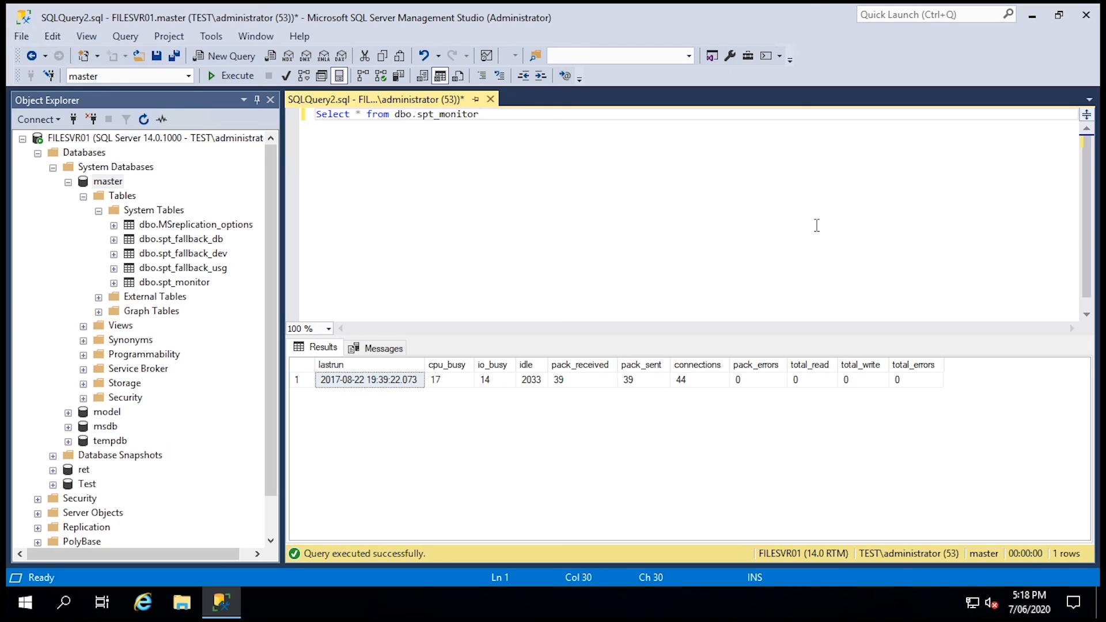